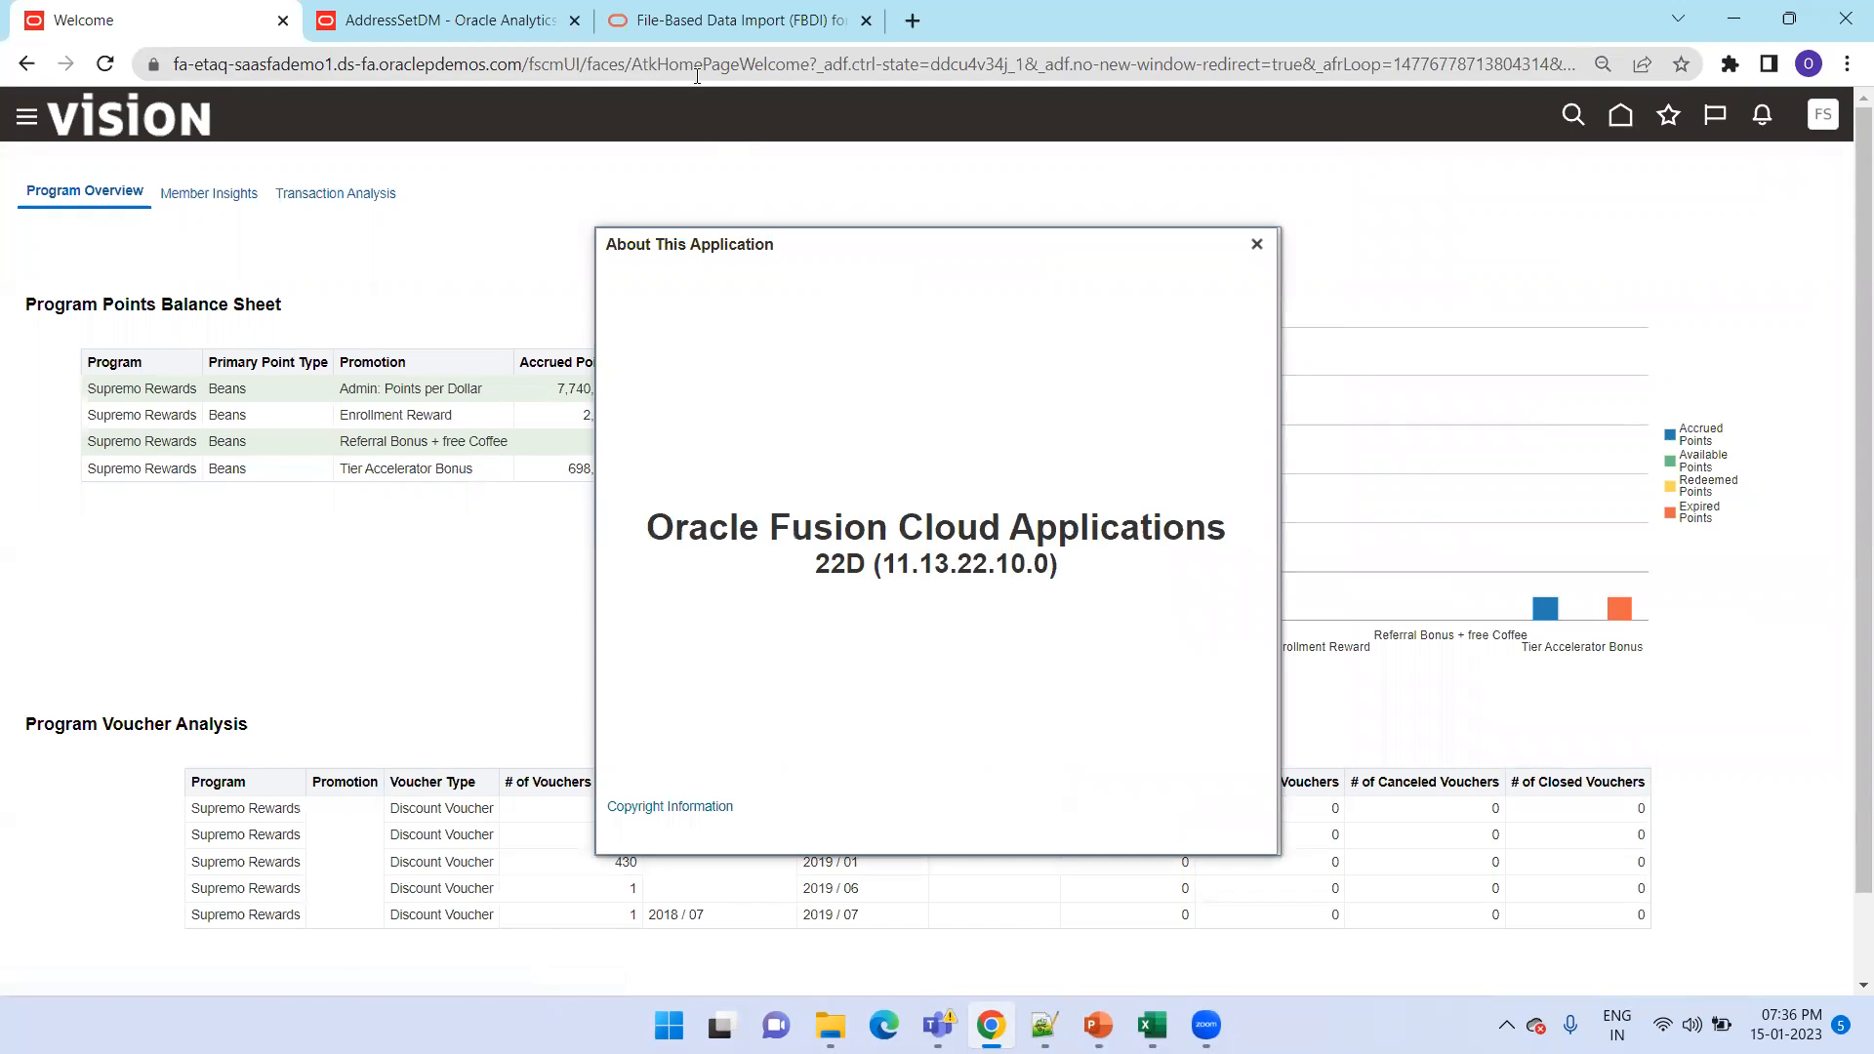
# Open the Customer Import topic under Customer Data Model in the 22D File-Based Data Import for Financials guide
pyautogui.click(688, 20)
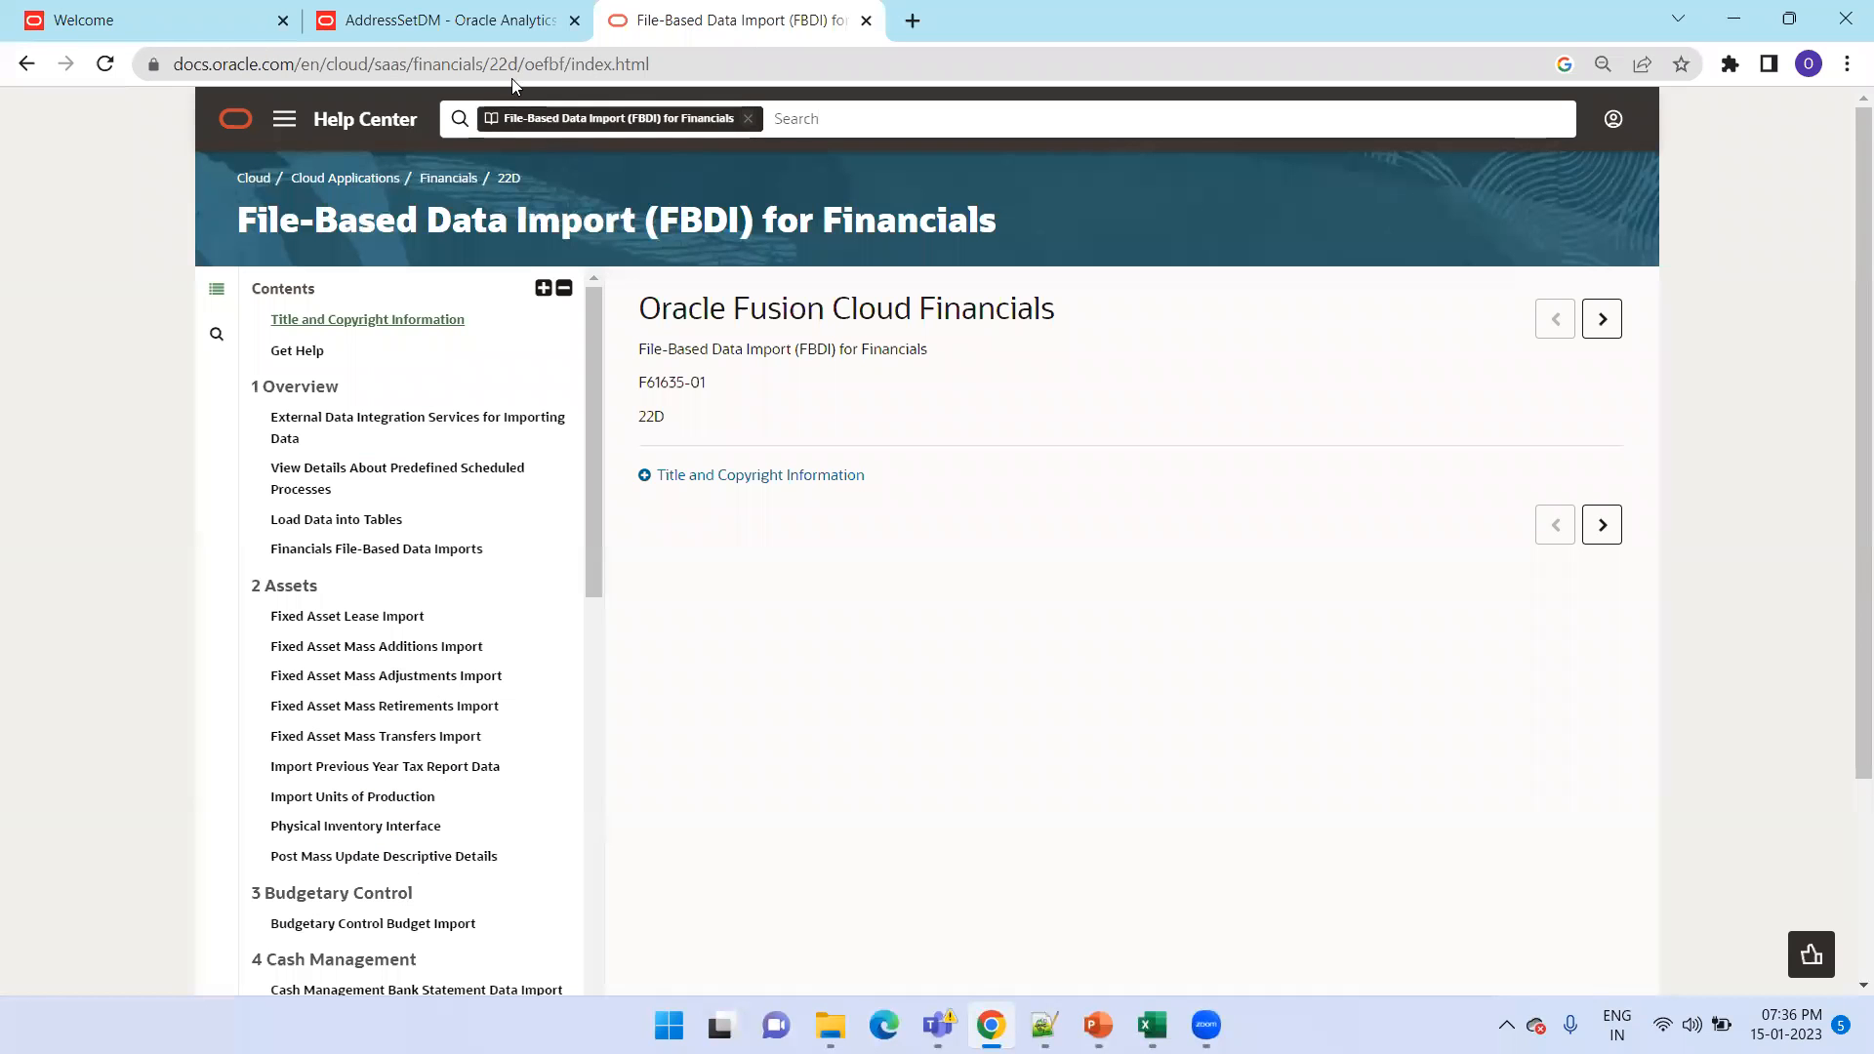
pyautogui.scroll(-4, 430, 612)
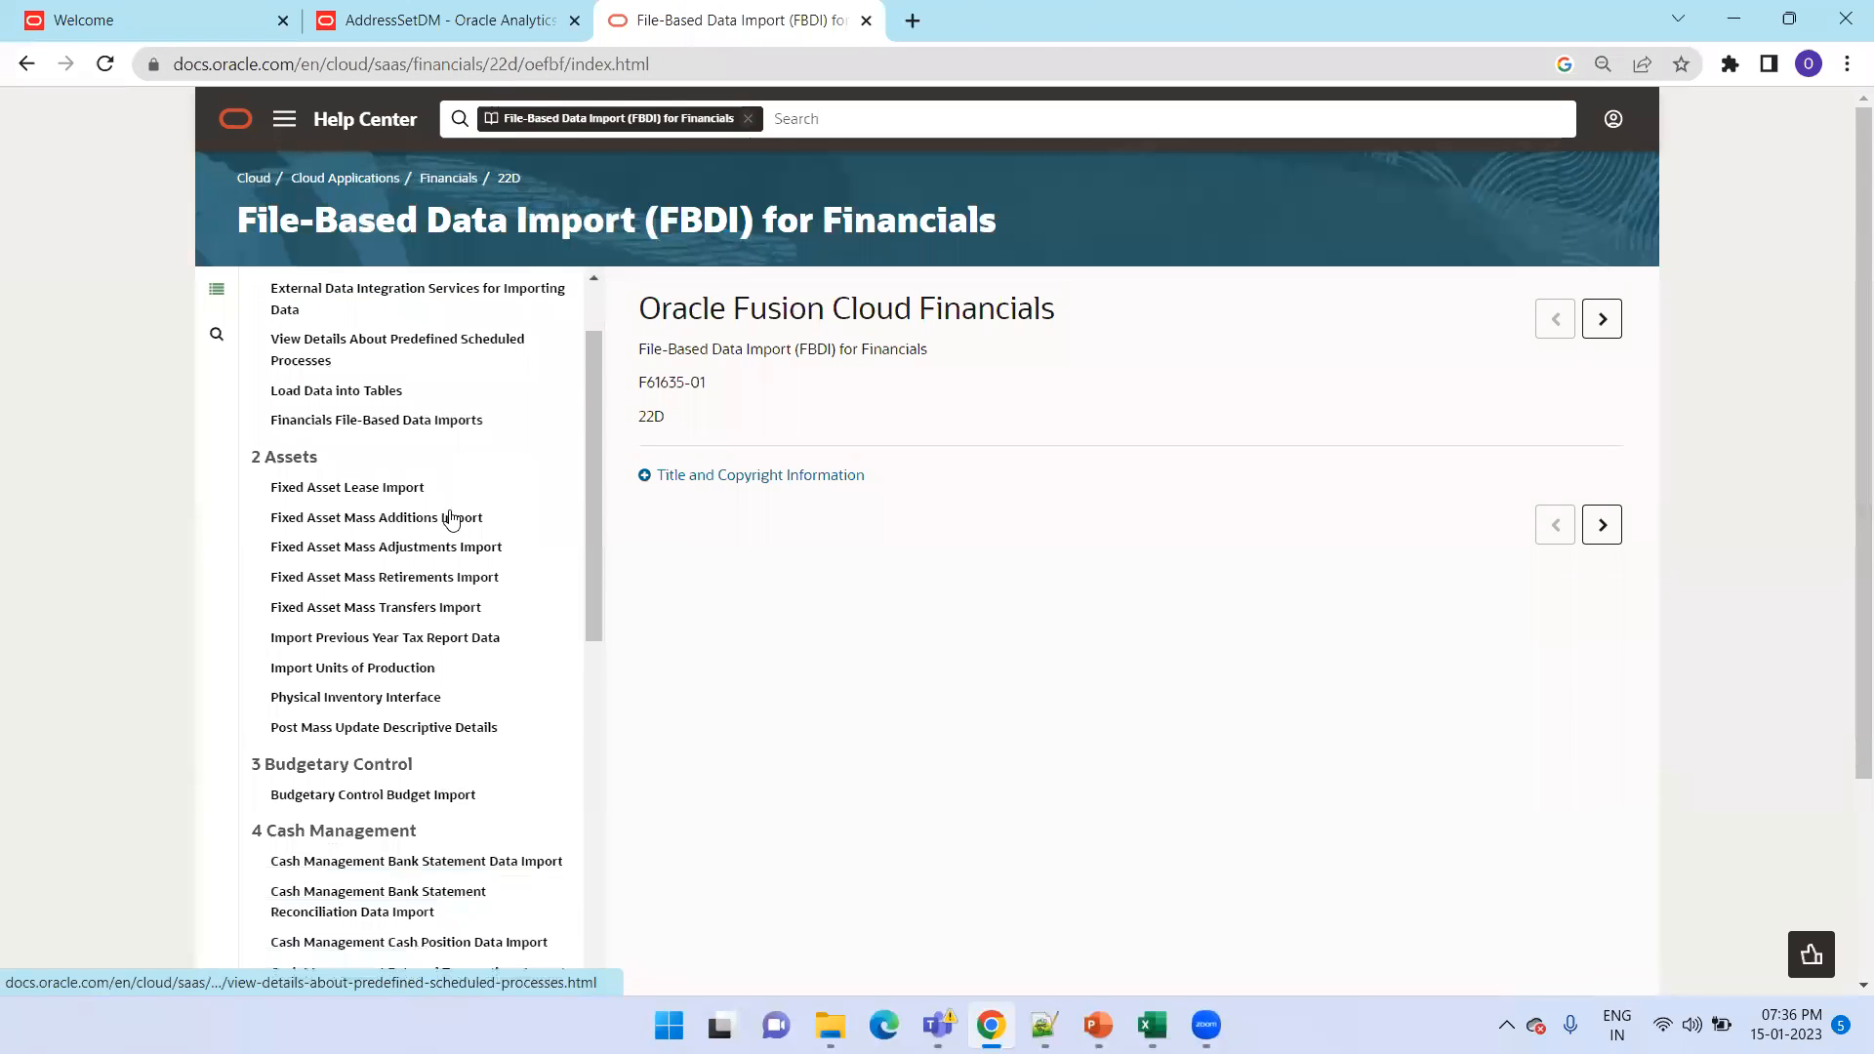
pyautogui.scroll(-3, 430, 612)
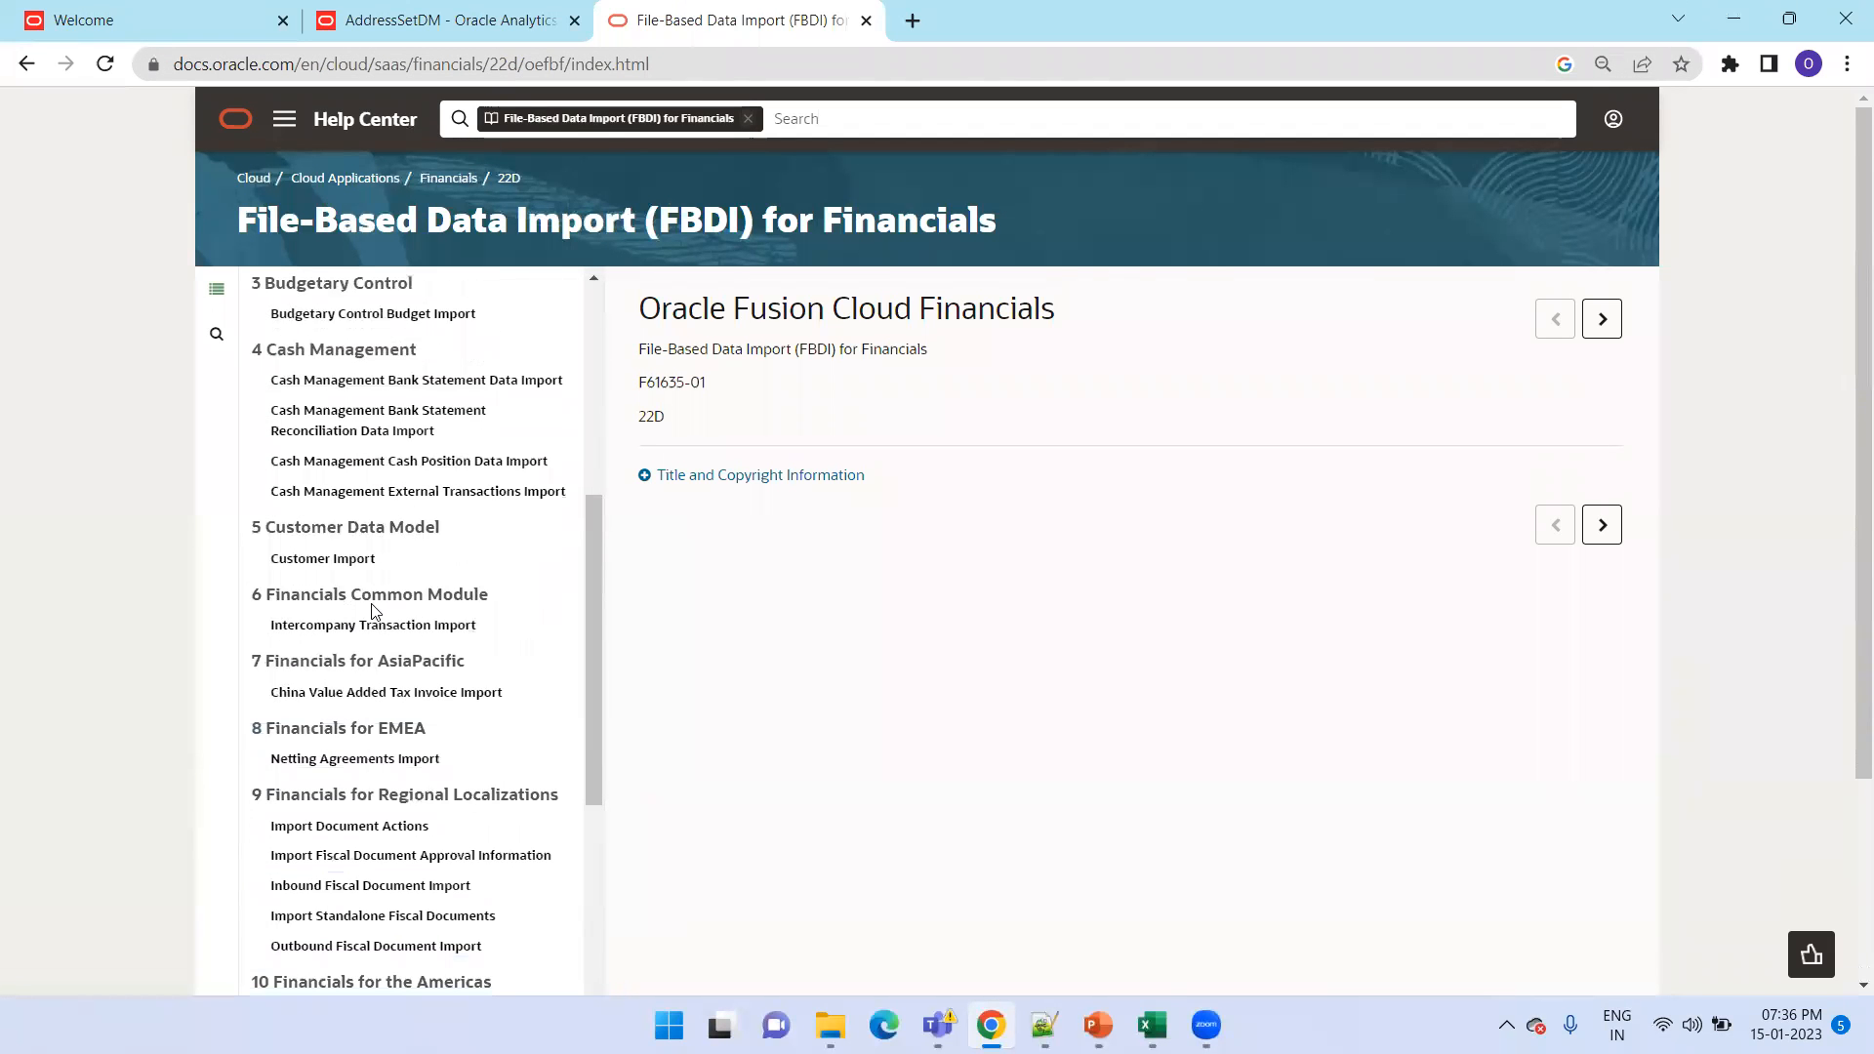
pyautogui.click(322, 558)
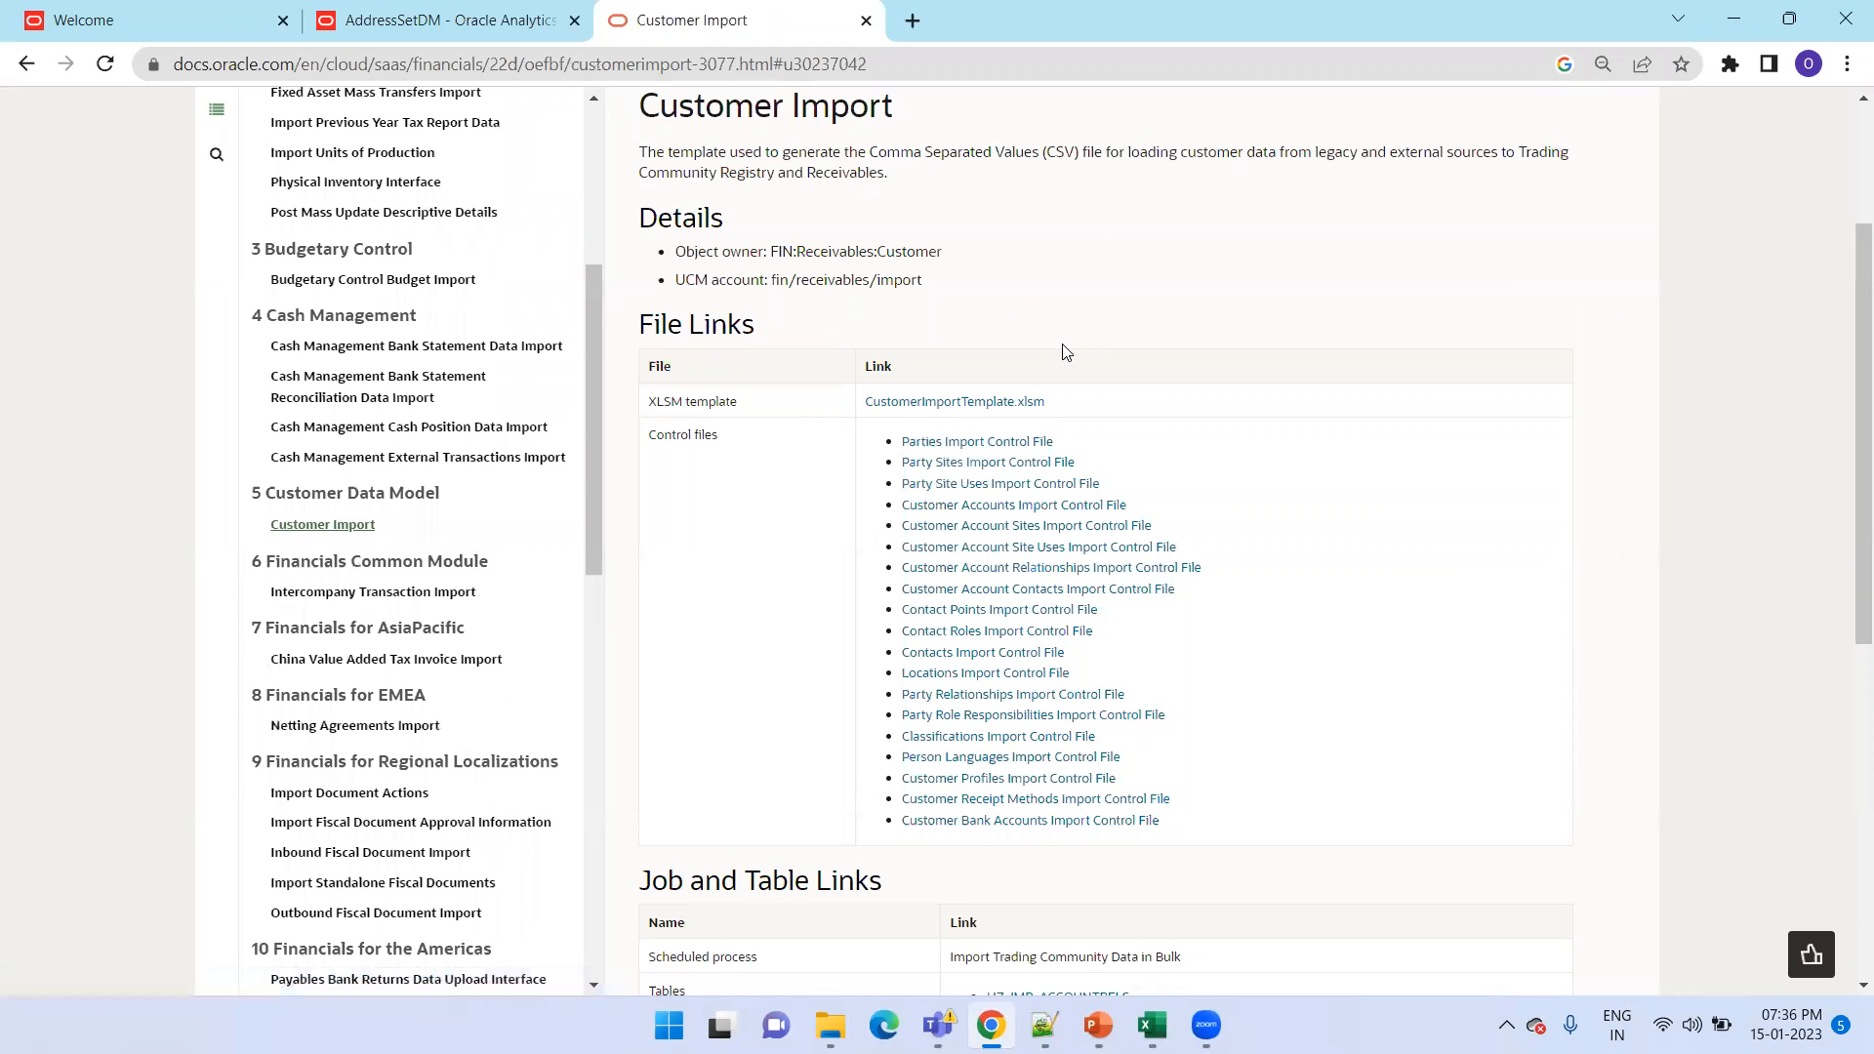
# Review the Customer Import page's file links, the scheduled process Import Trading Community Data in Bulk, and the interface tables
pyautogui.scroll(-1, 1065, 353)
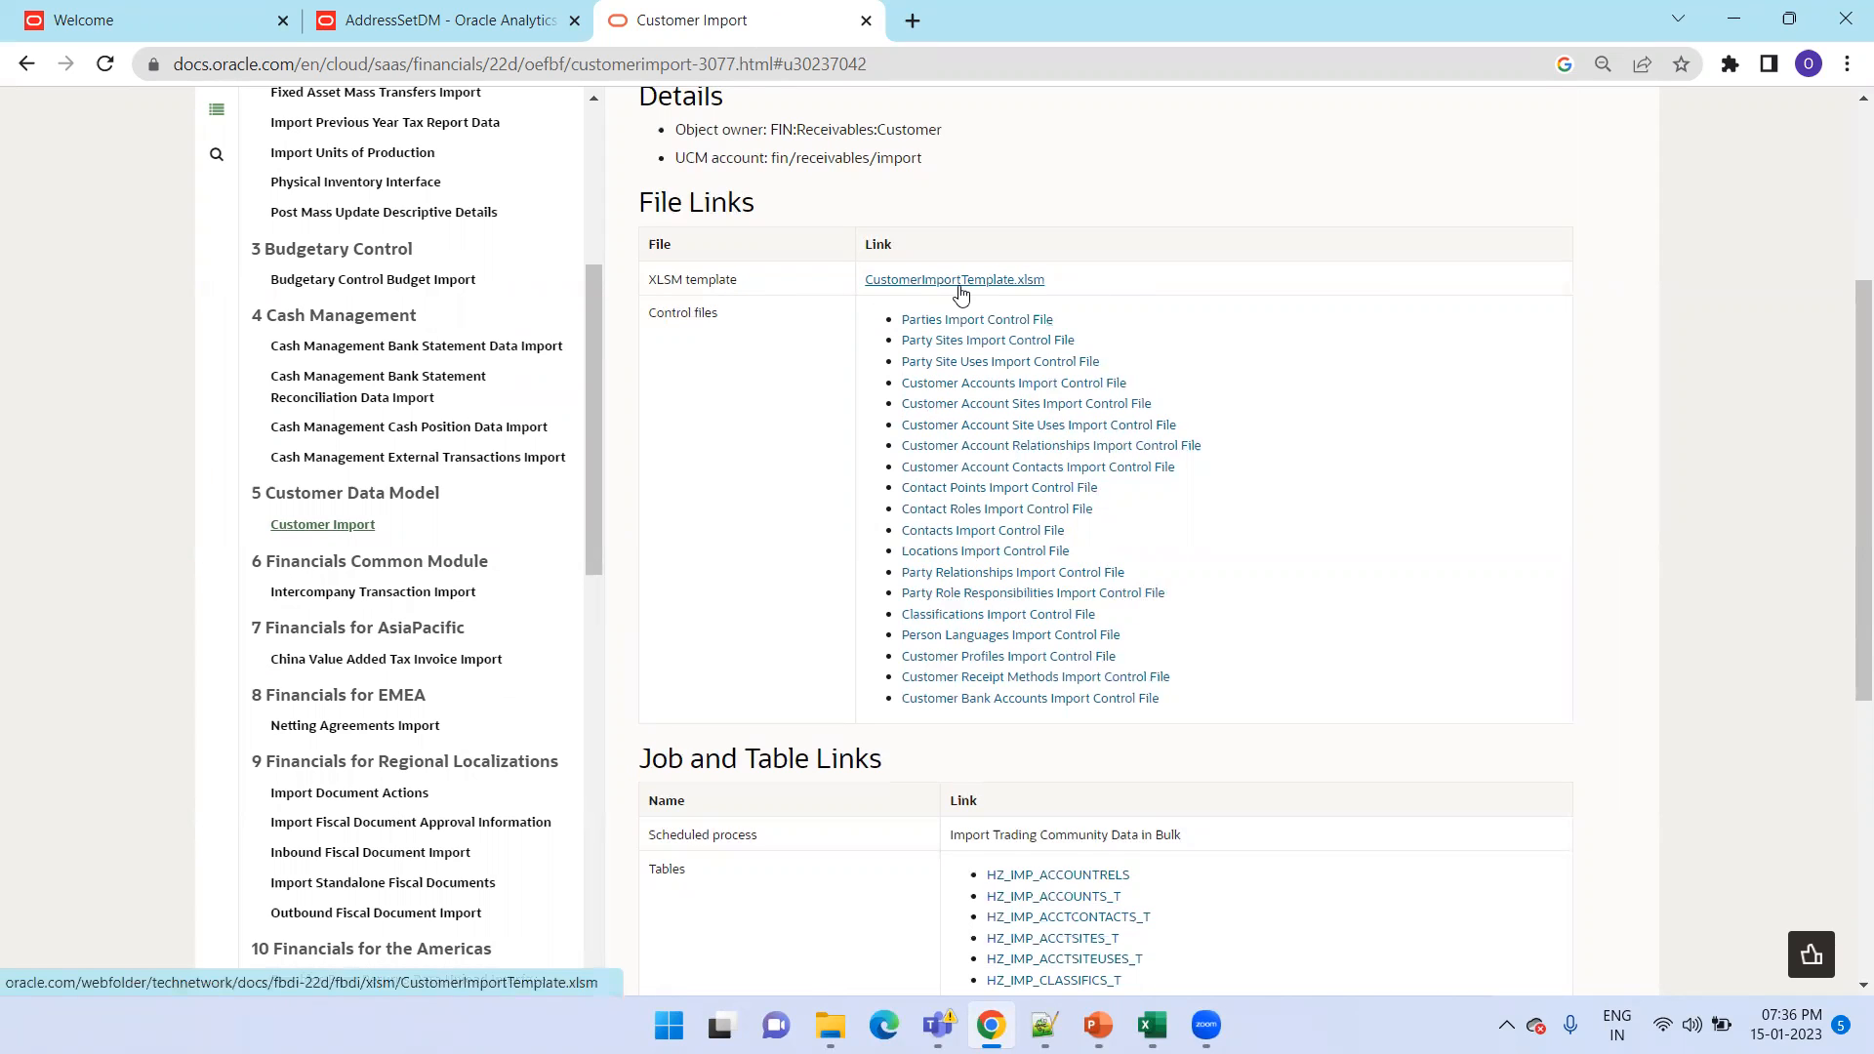
pyautogui.scroll(-1, 961, 293)
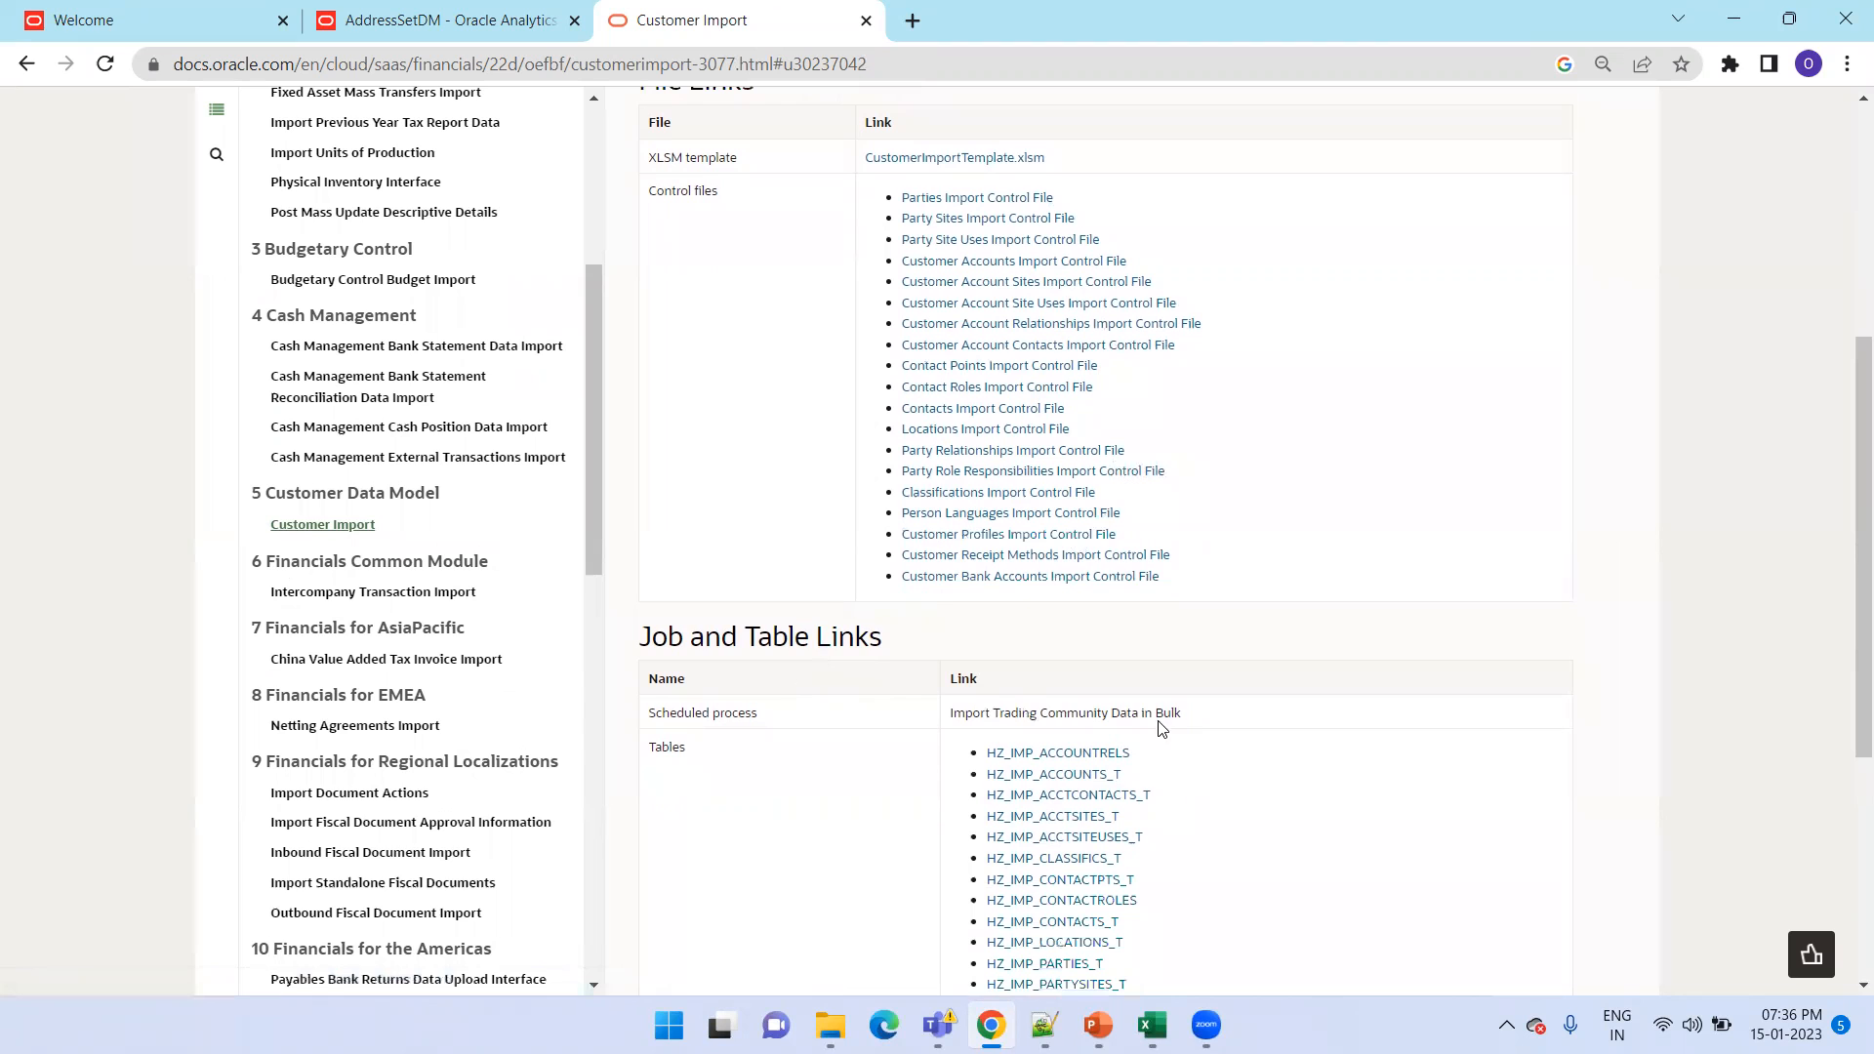
pyautogui.moveTo(1185, 713); pyautogui.dragTo(959, 714)
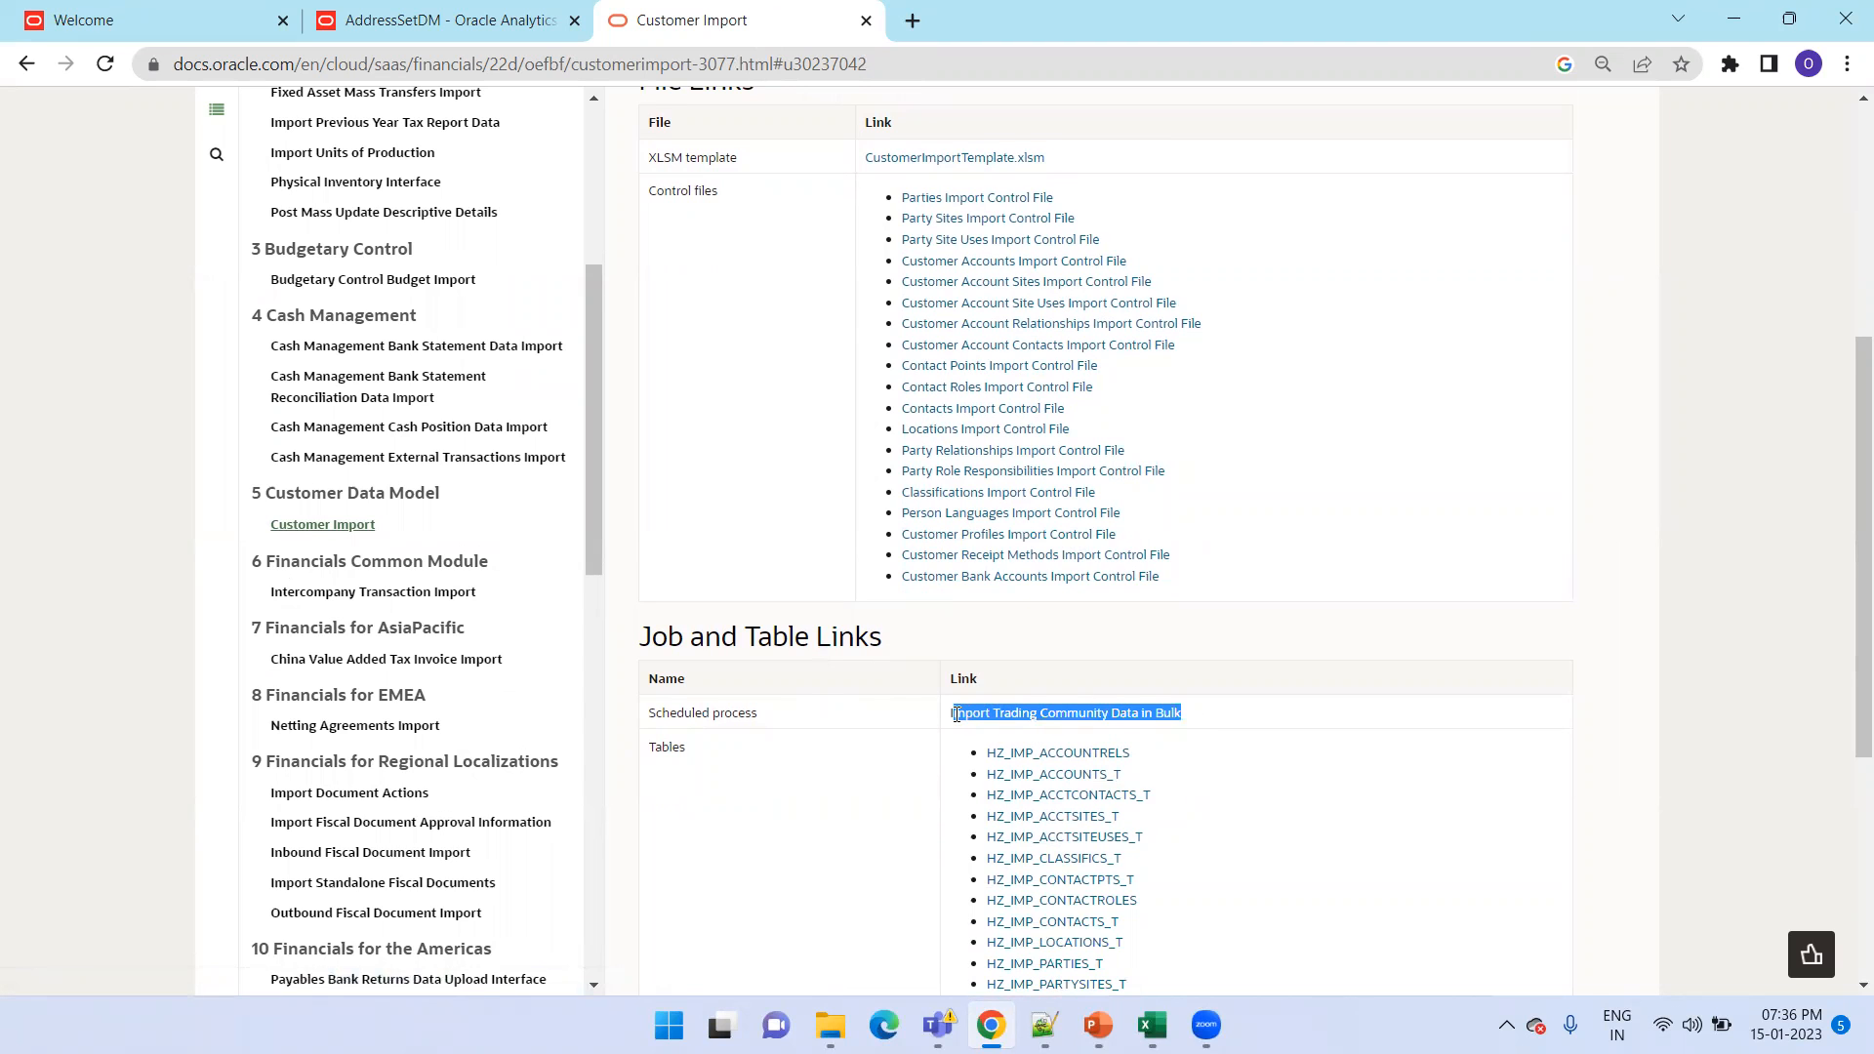
pyautogui.scroll(-4, 1162, 627)
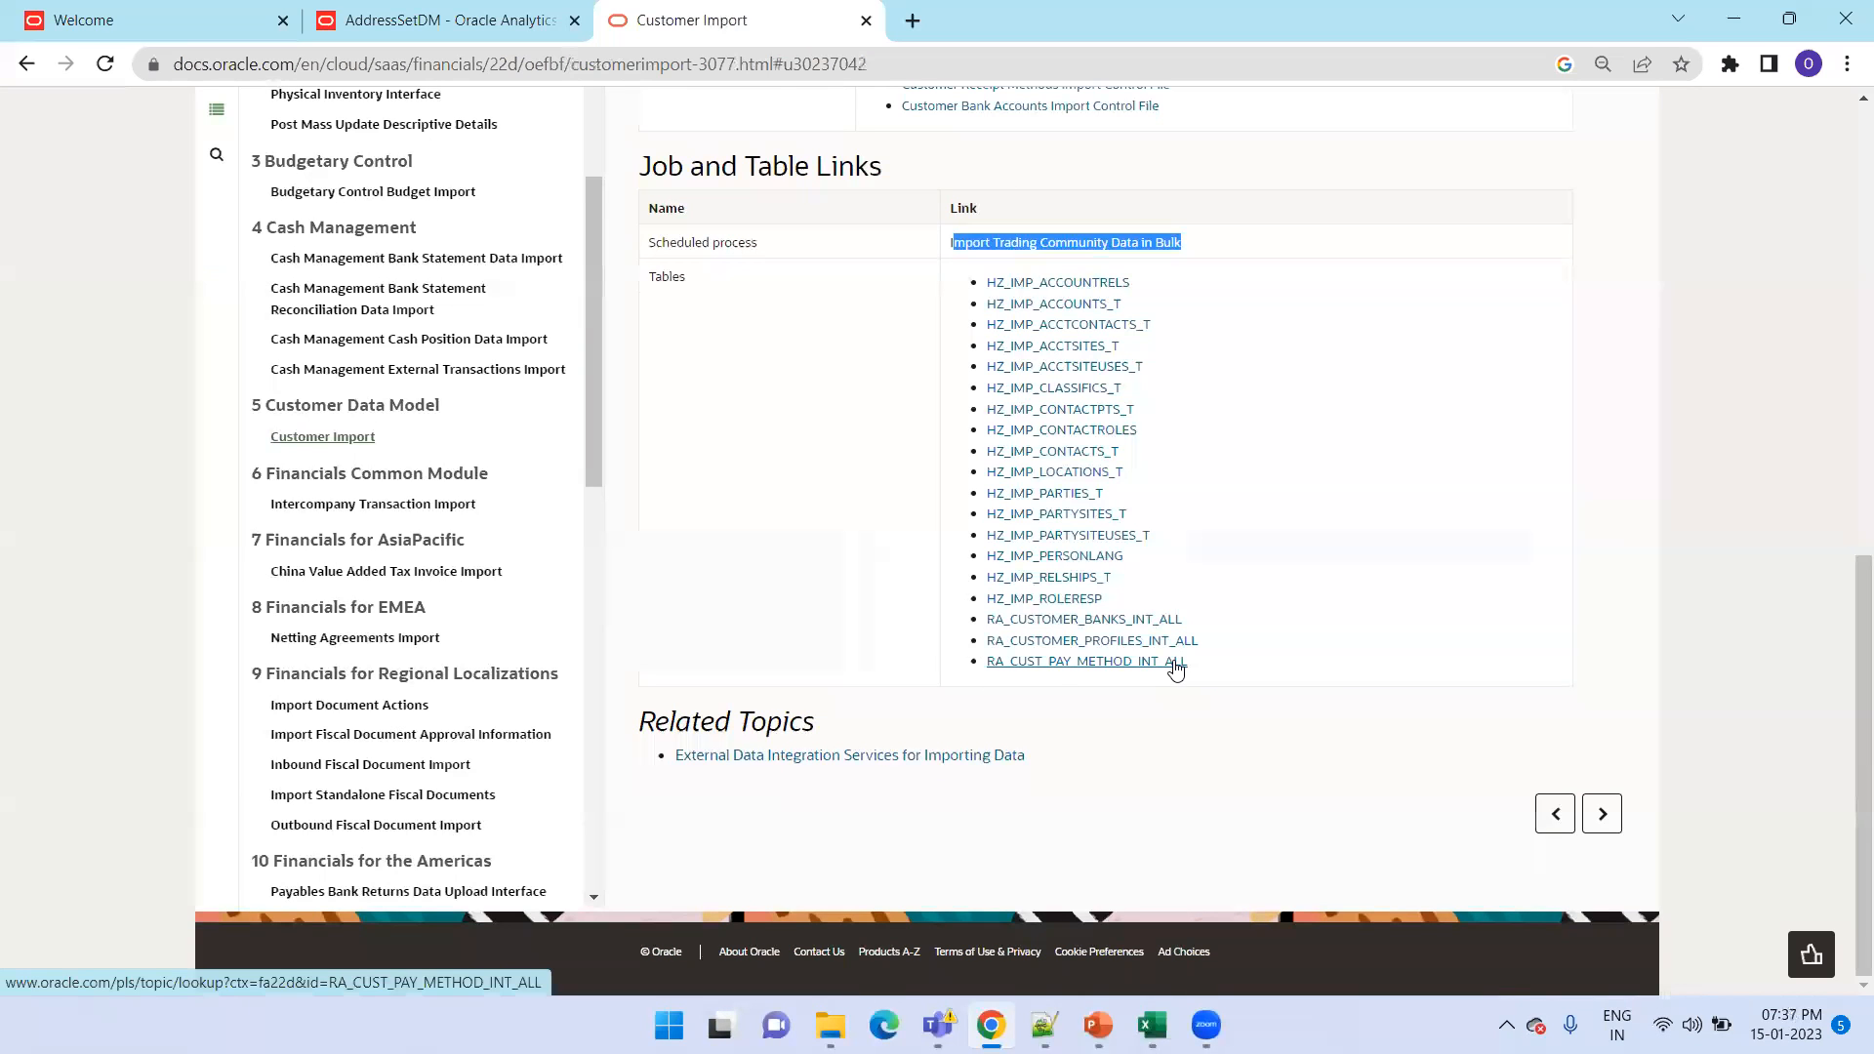
pyautogui.scroll(2, 1176, 669)
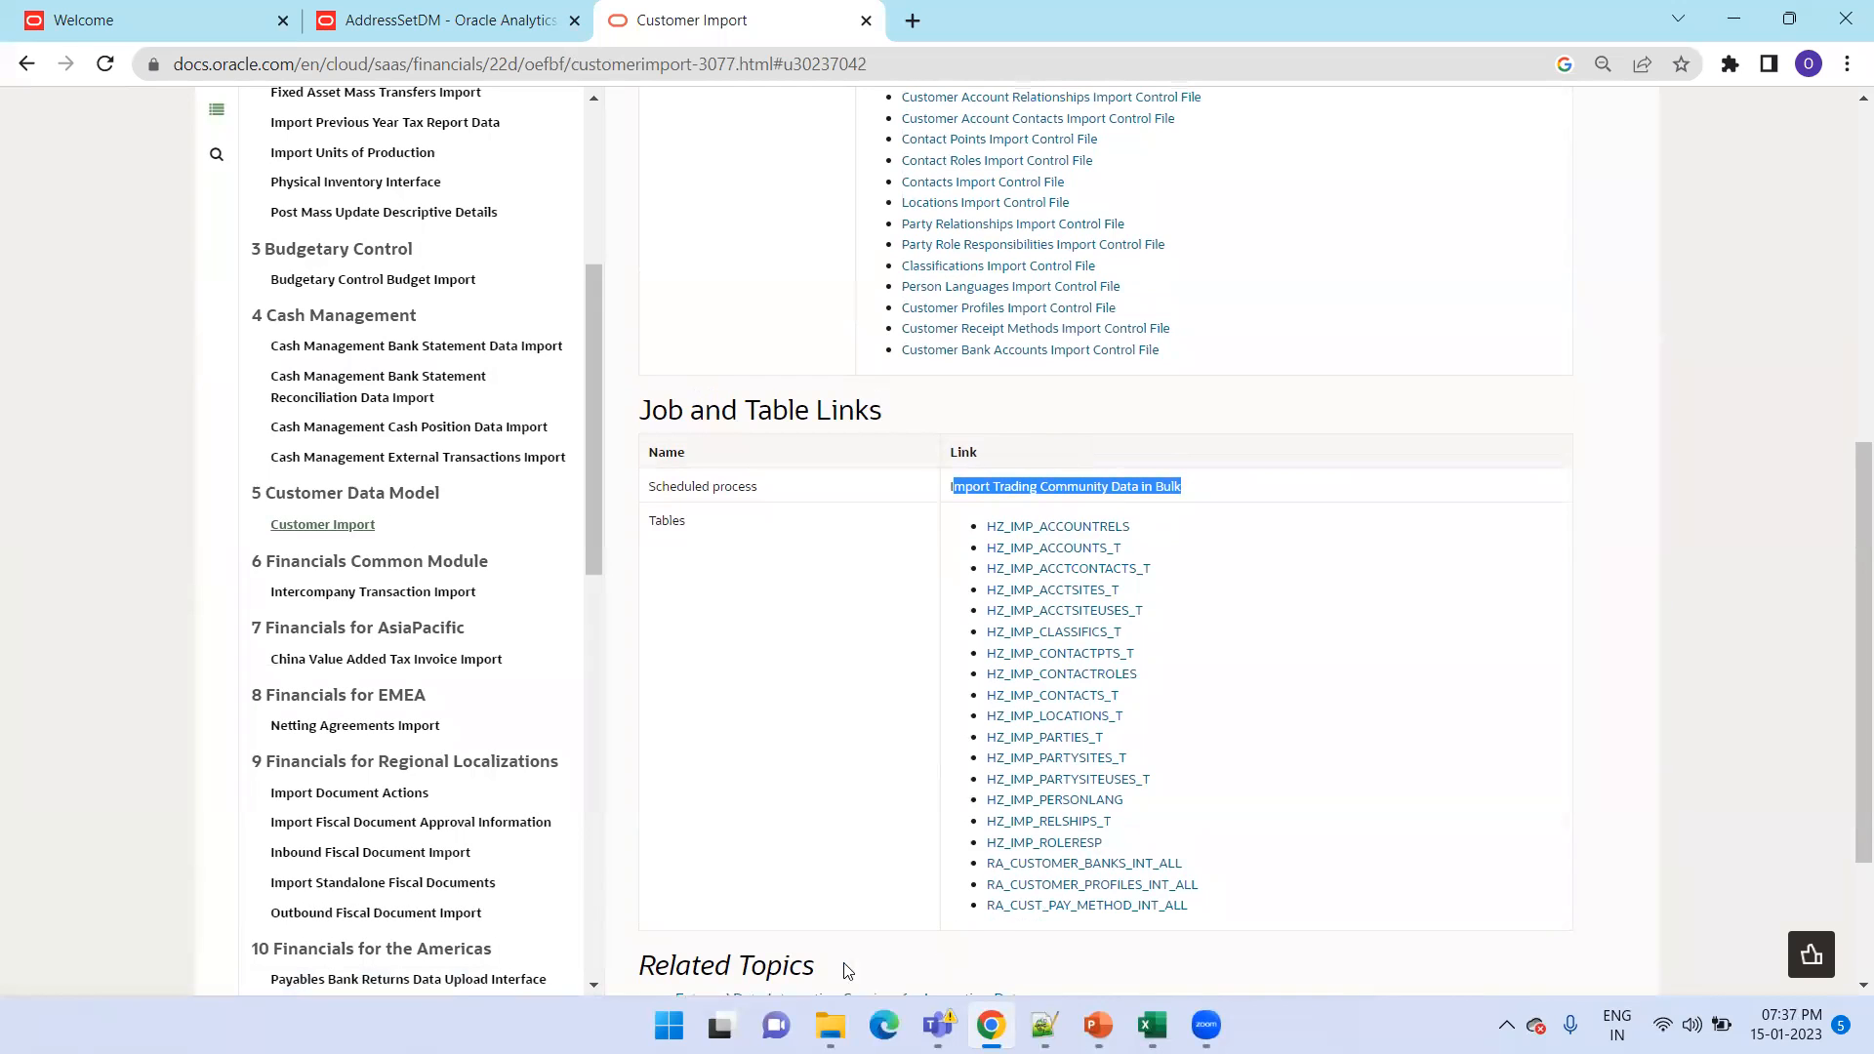
# Switch to Excel and close the already open CustomerImportTemplate.xlsm workbook
pyautogui.moveTo(831, 1024)
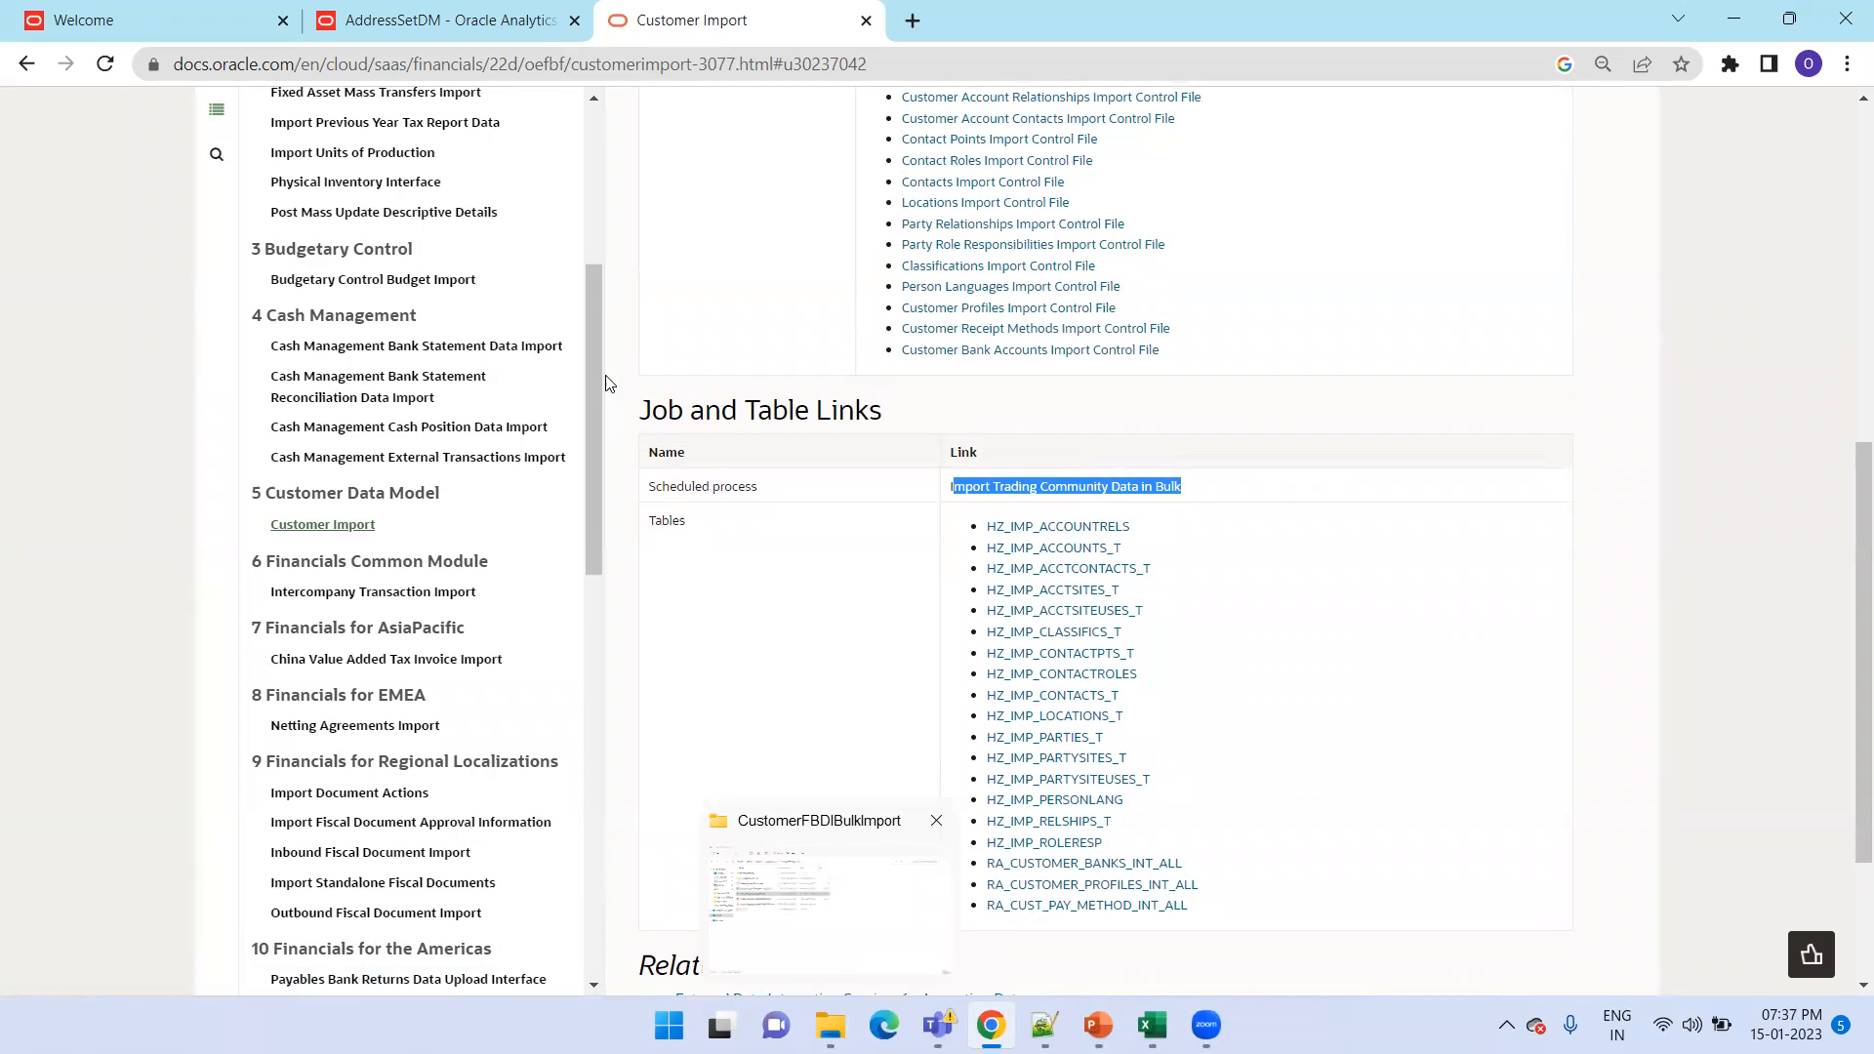
pyautogui.hotkey('alt', 'Tab')
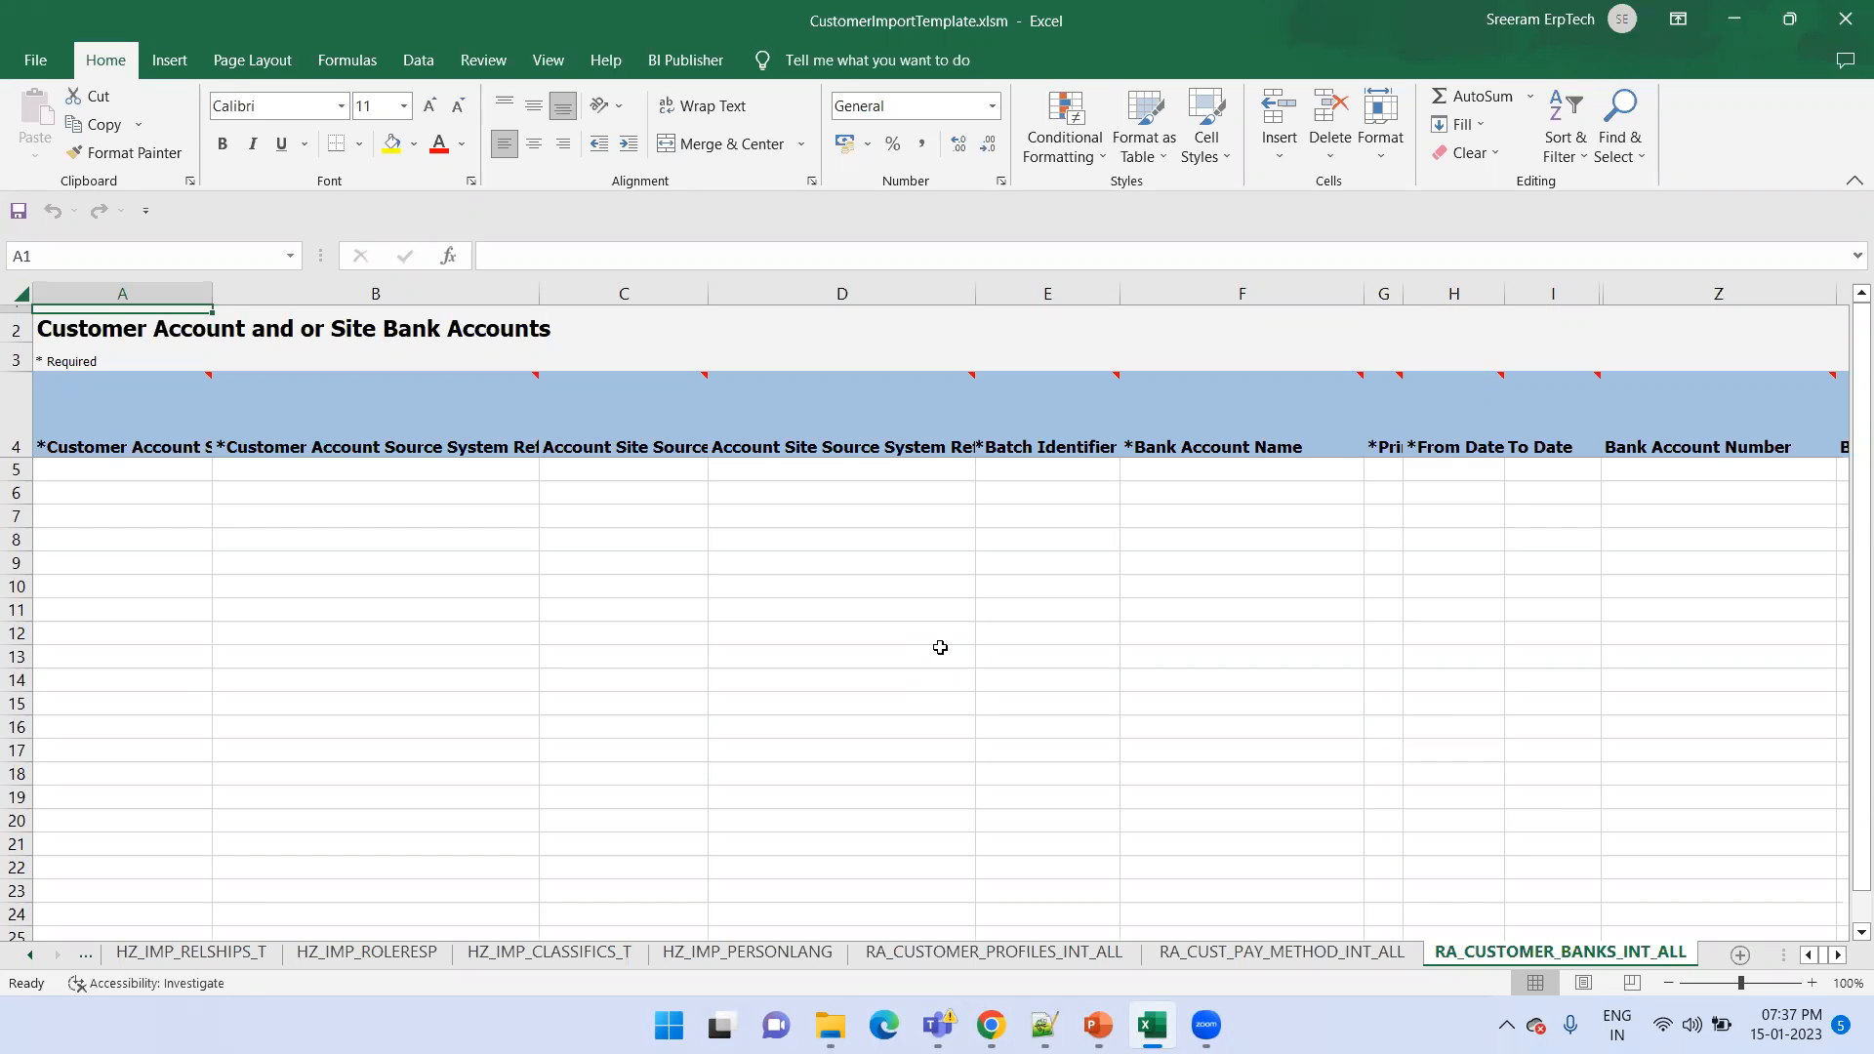
pyautogui.click(1846, 21)
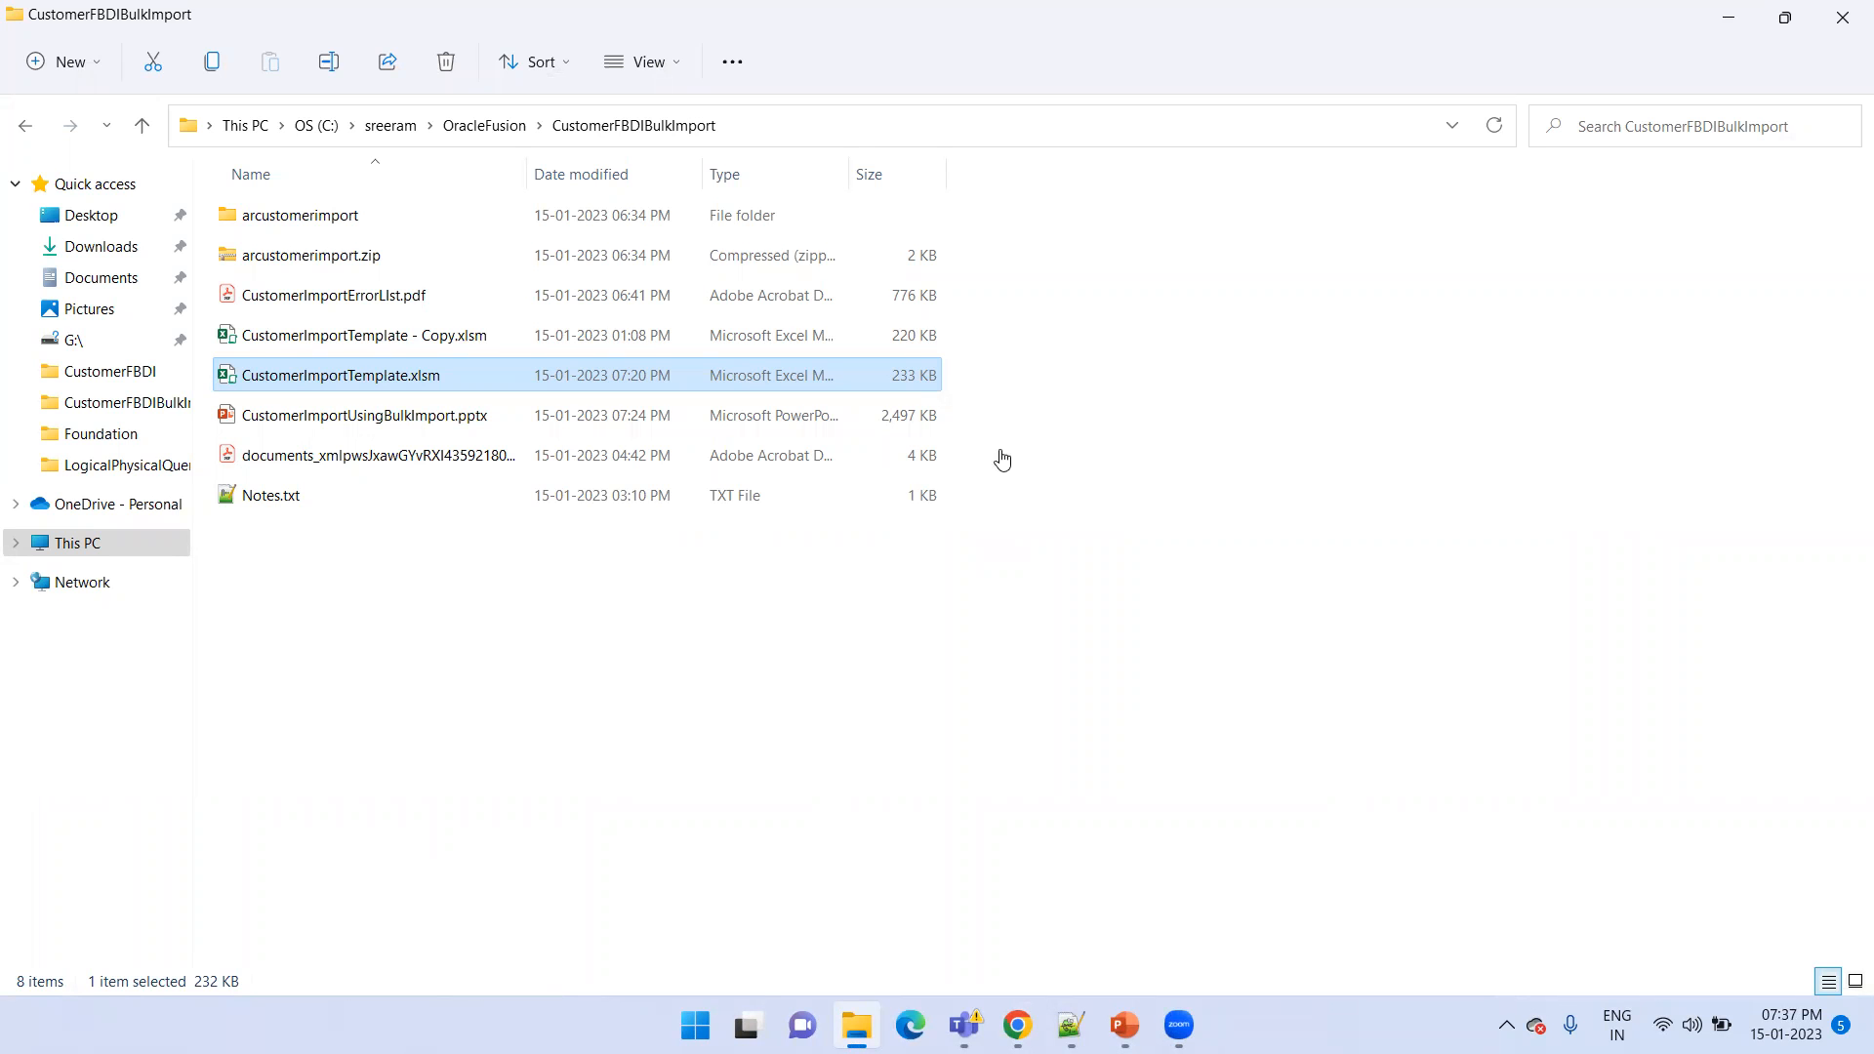
# Download CustomerImportTemplate.xlsm from the Customer Import page, open it in Excel for editing, and dismiss the blocked-macros warning
pyautogui.click(979, 301)
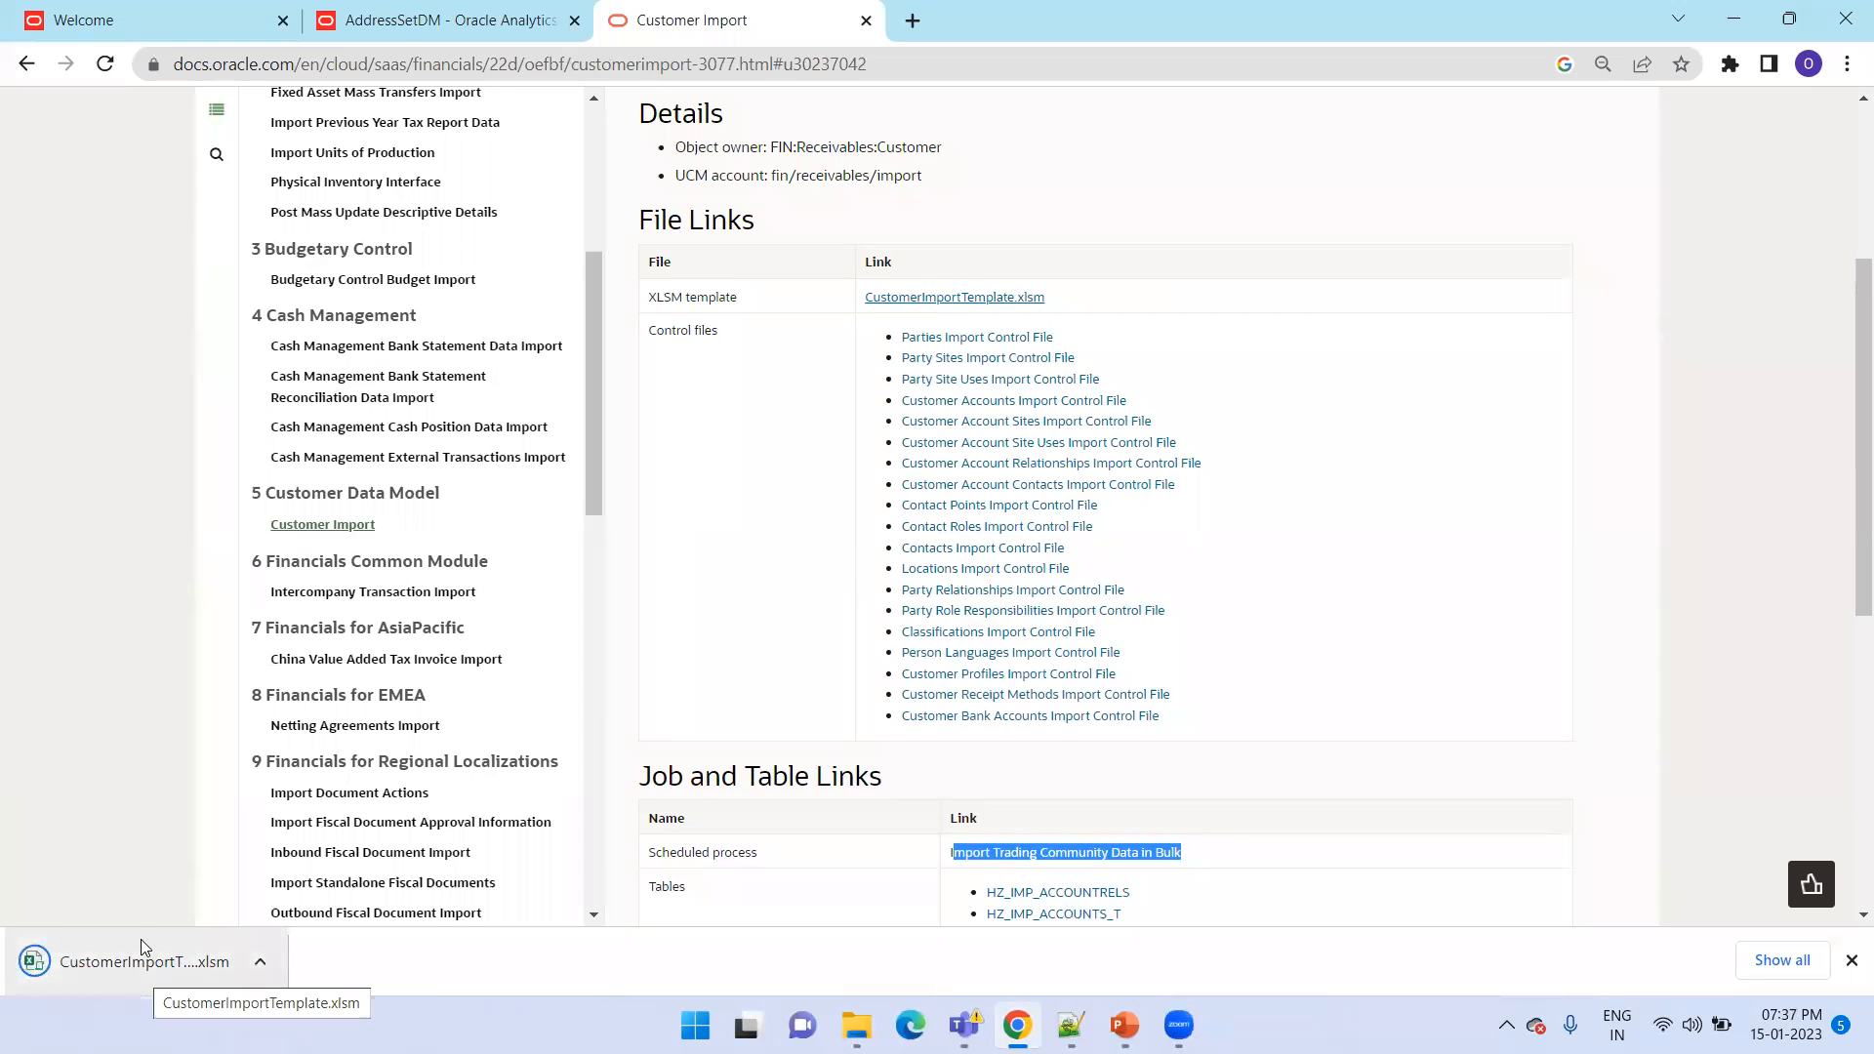
pyautogui.click(141, 947)
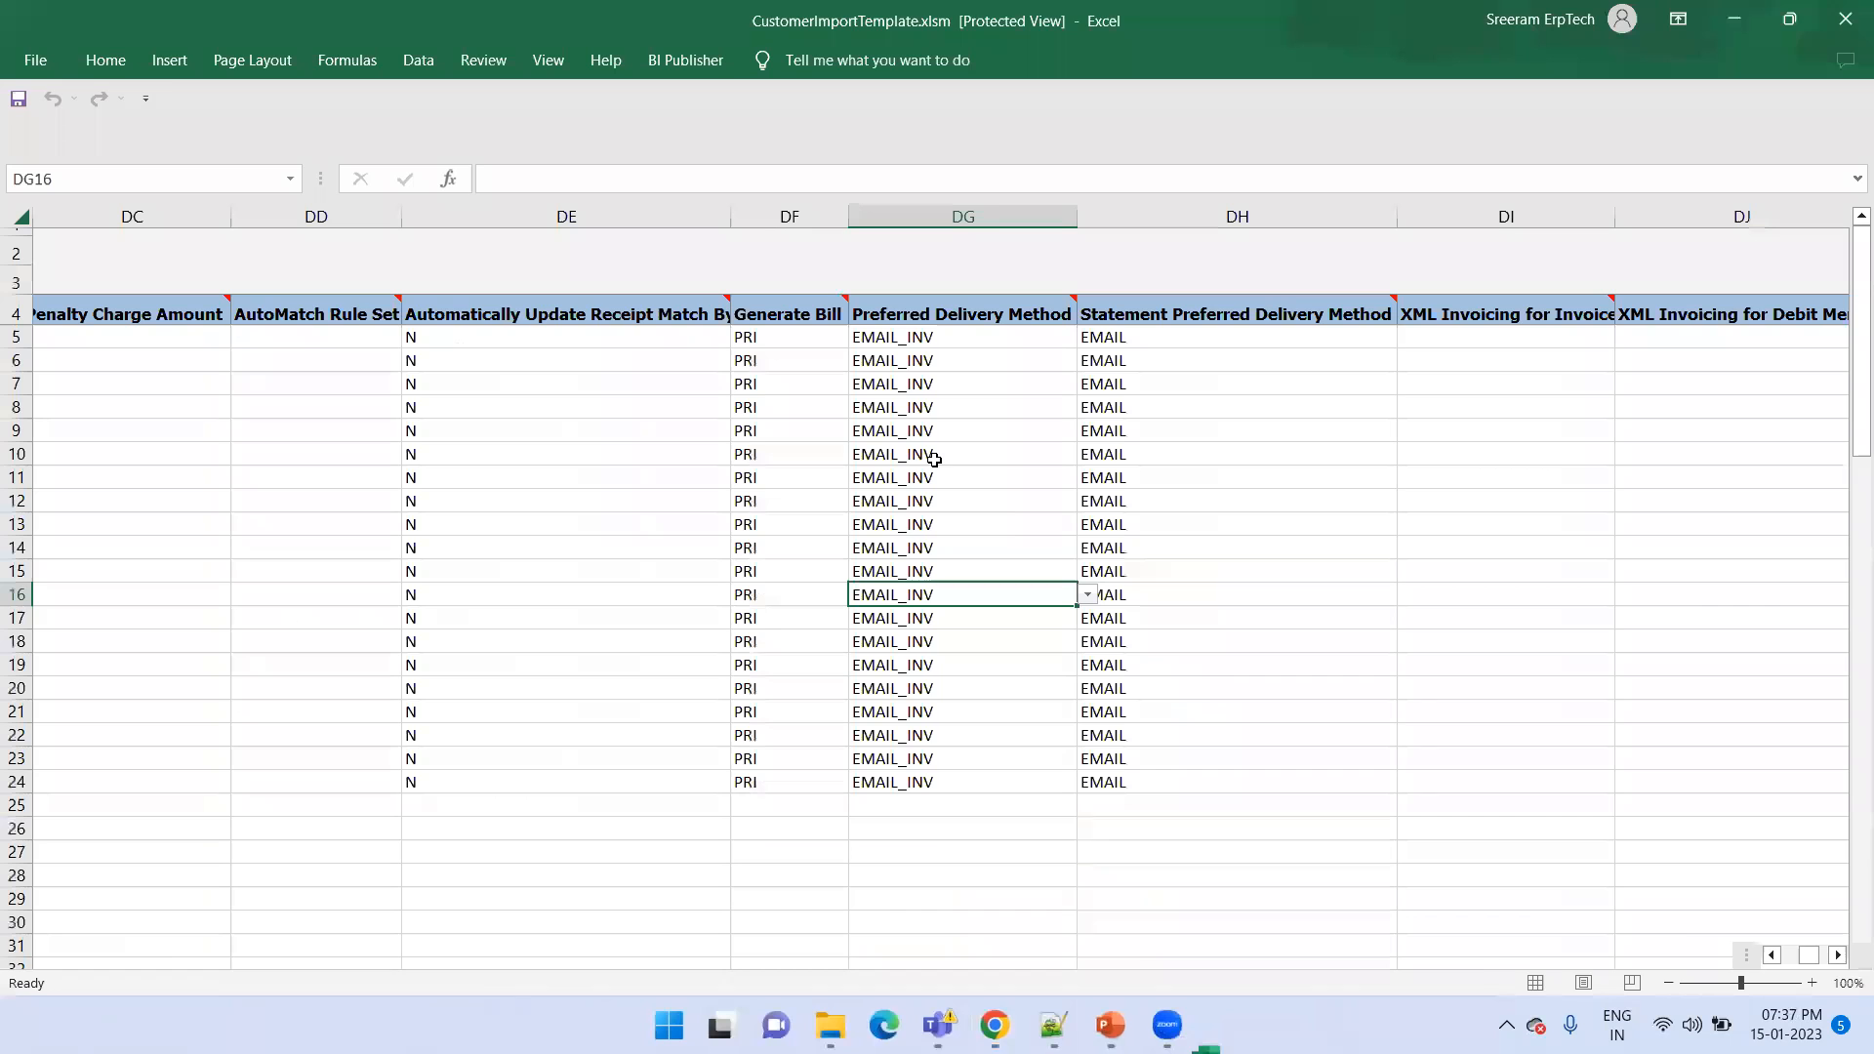
pyautogui.click(955, 135)
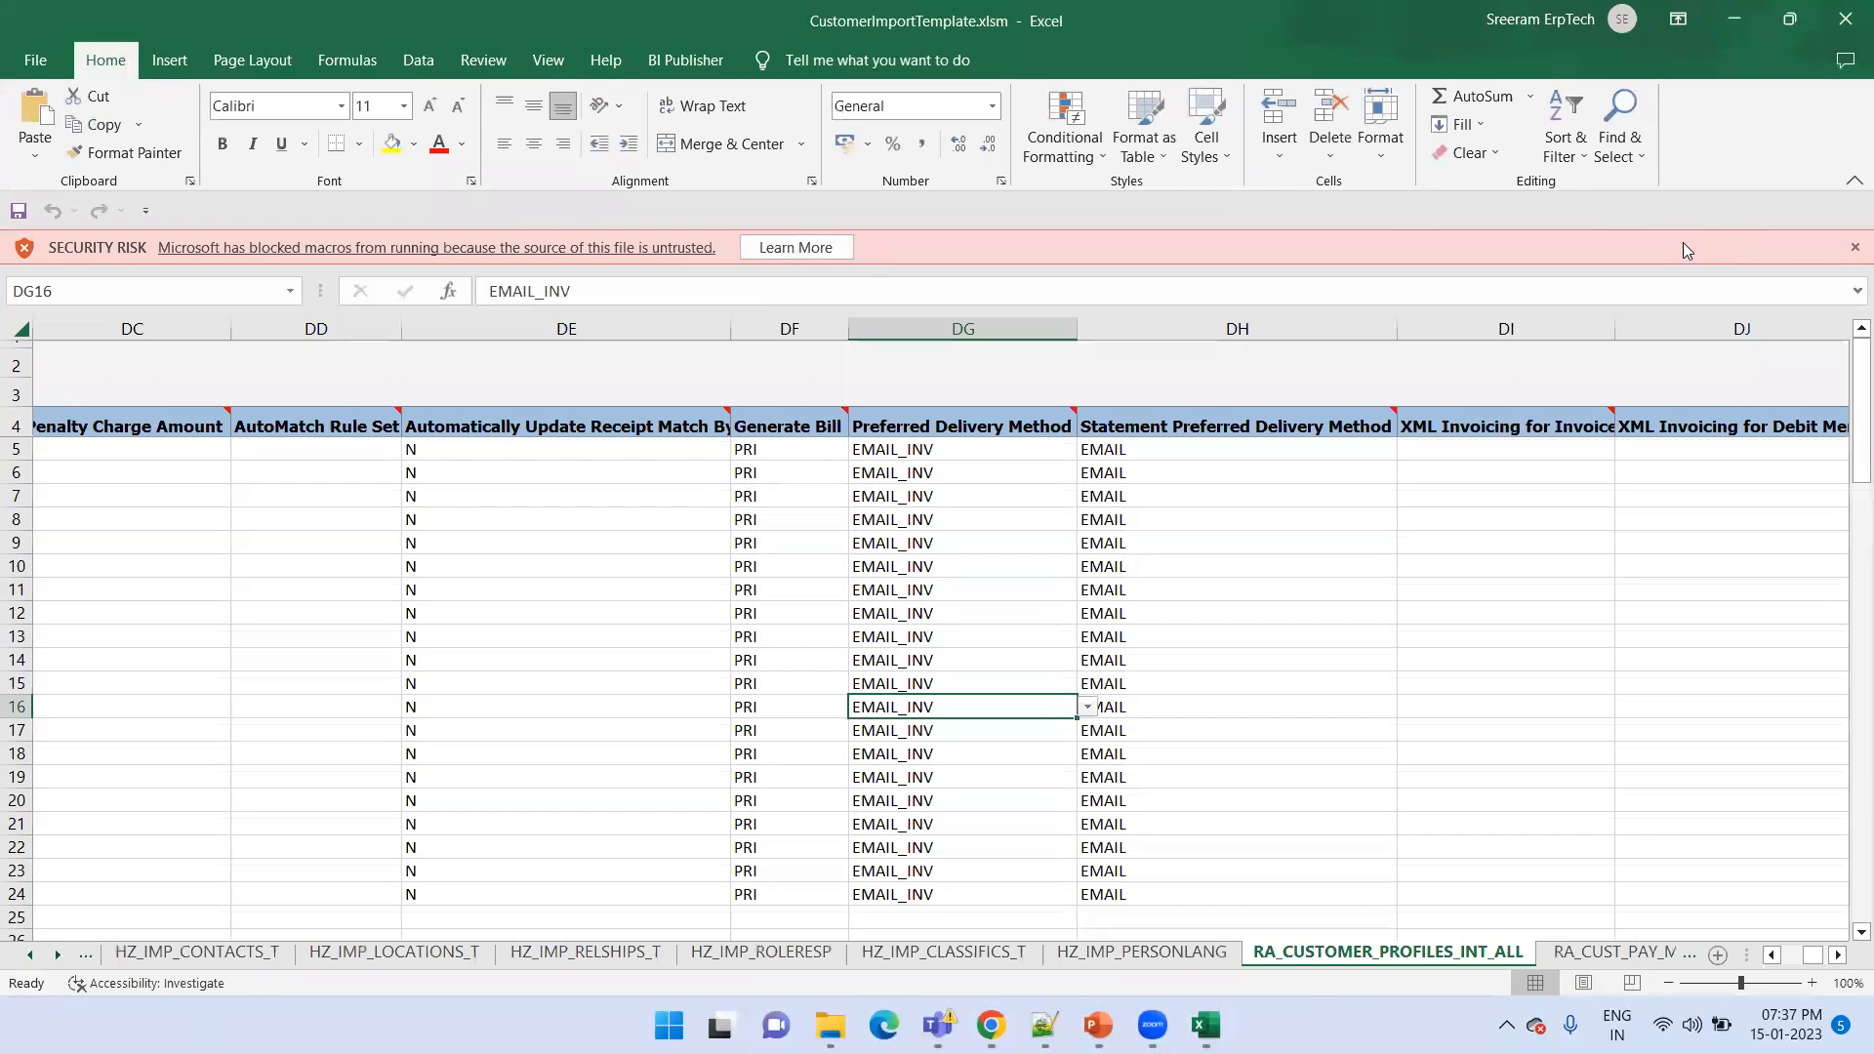
pyautogui.click(1854, 247)
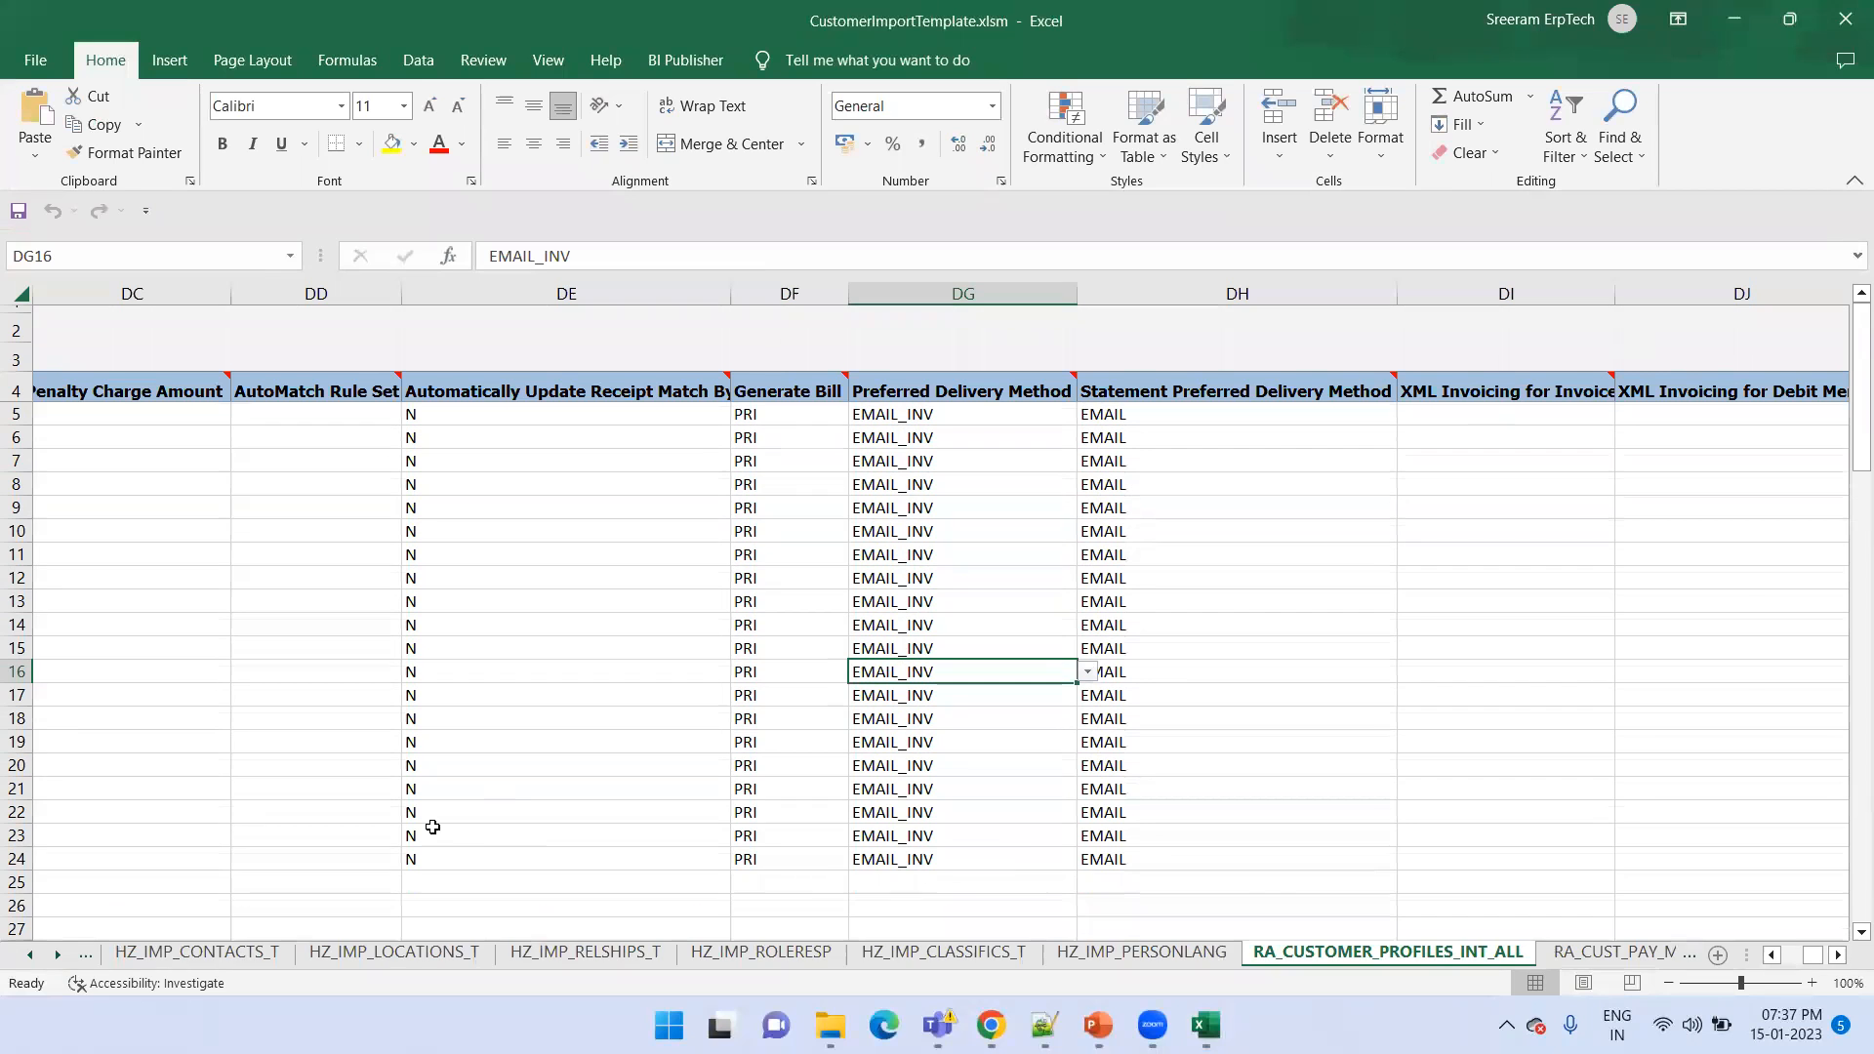
# Read the loading, template format, recommendation and import guidance on the Instructions and CSV Generation sheet
pyautogui.click(35, 955)
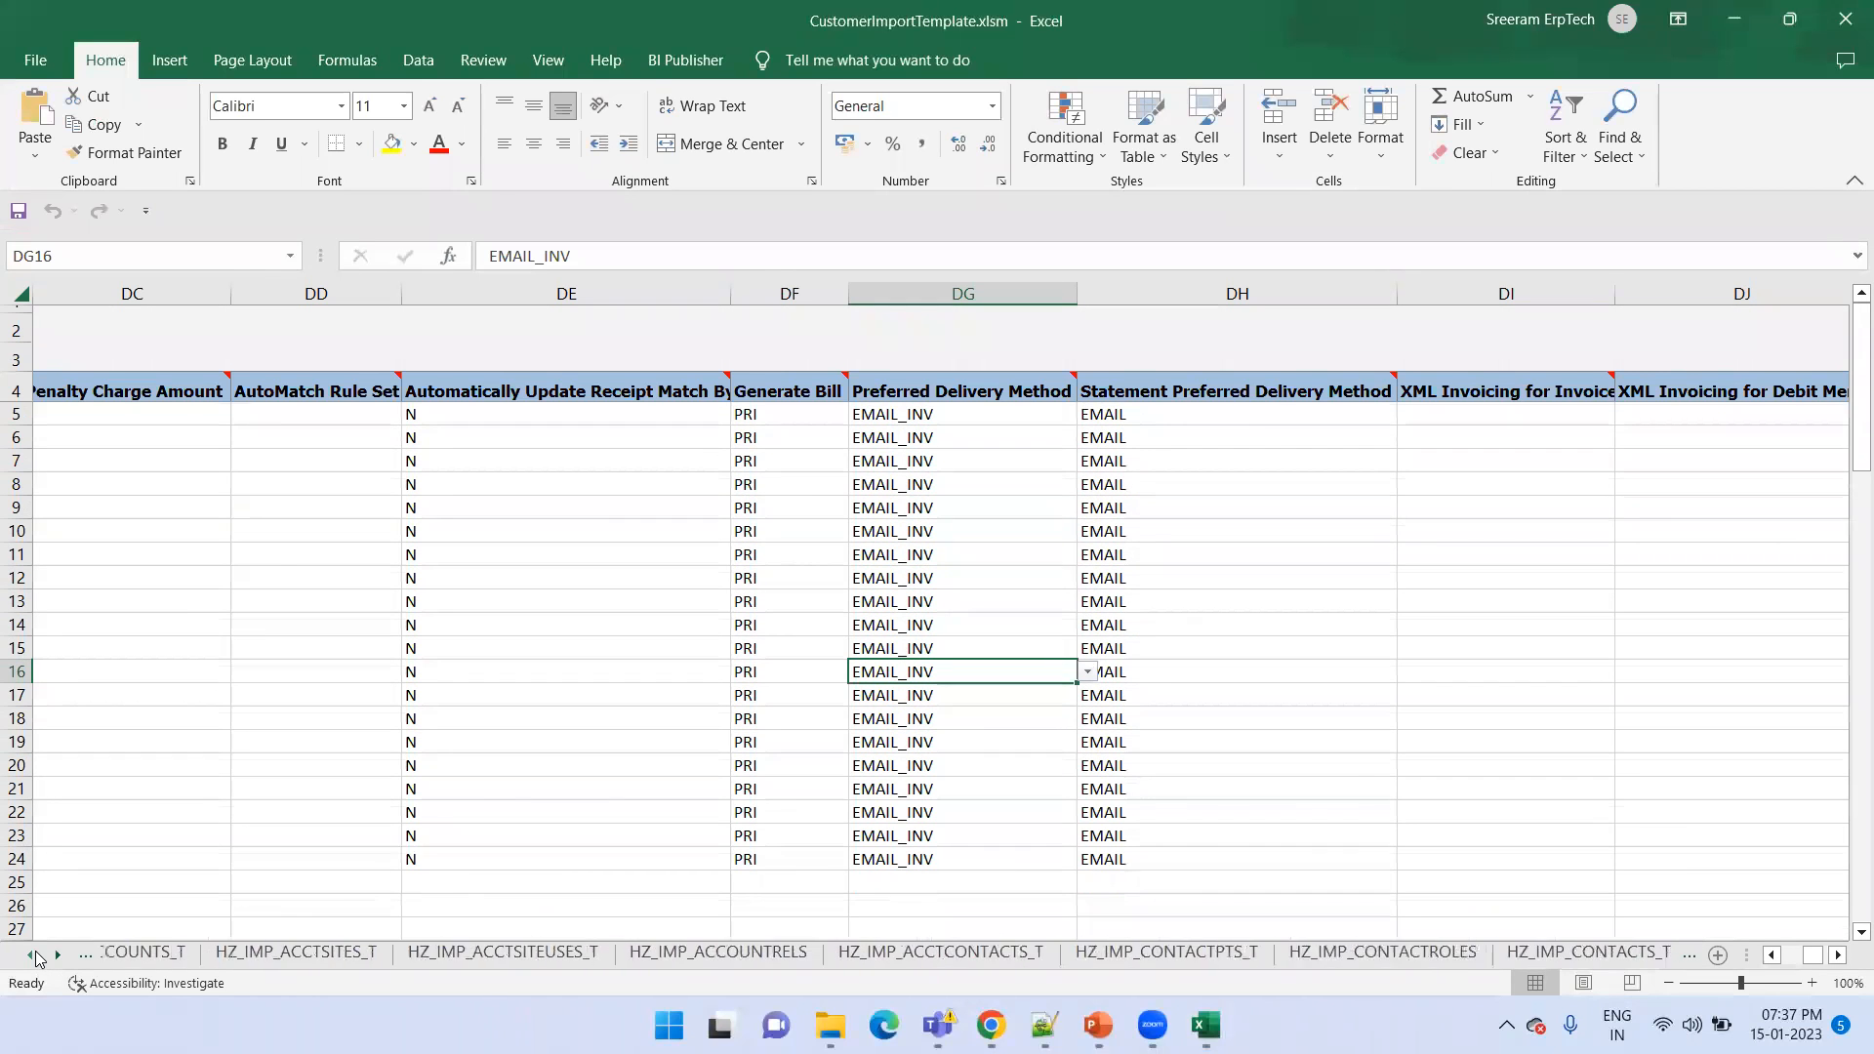
pyautogui.click(195, 952)
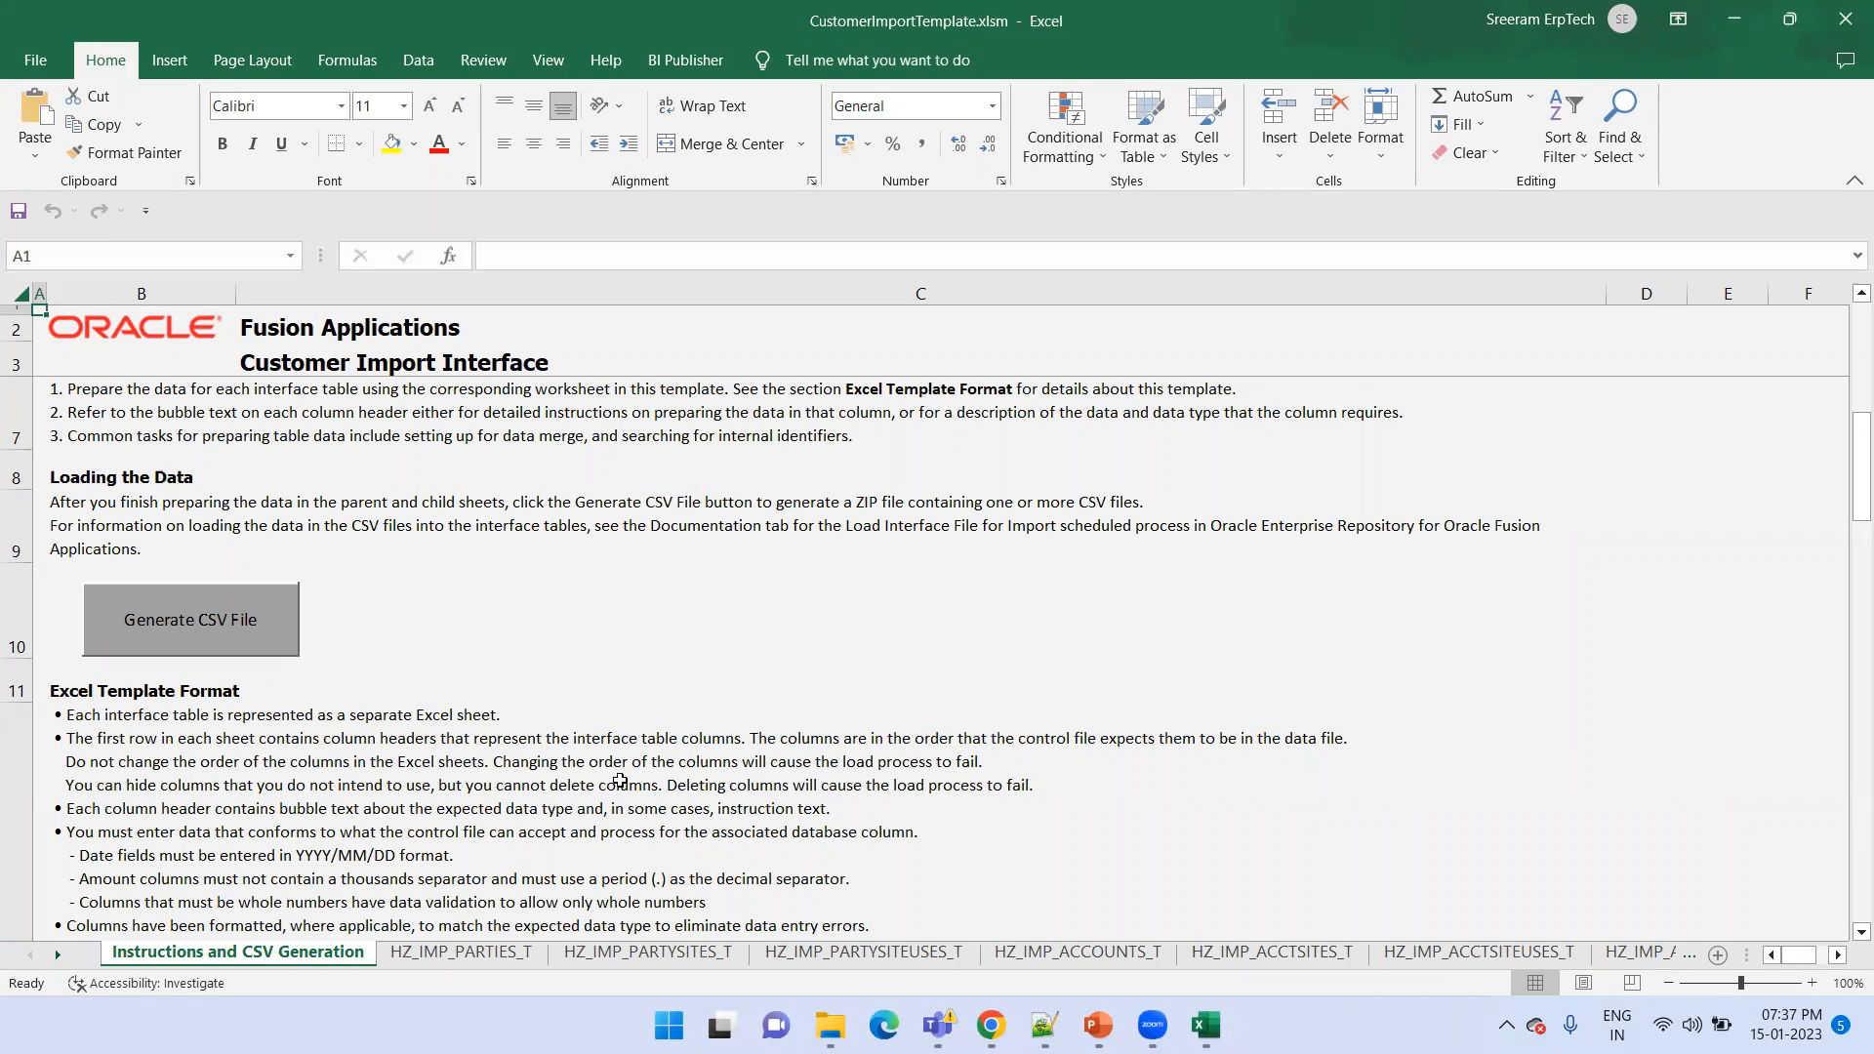
pyautogui.scroll(-5, 620, 781)
pyautogui.scroll(-1, 620, 781)
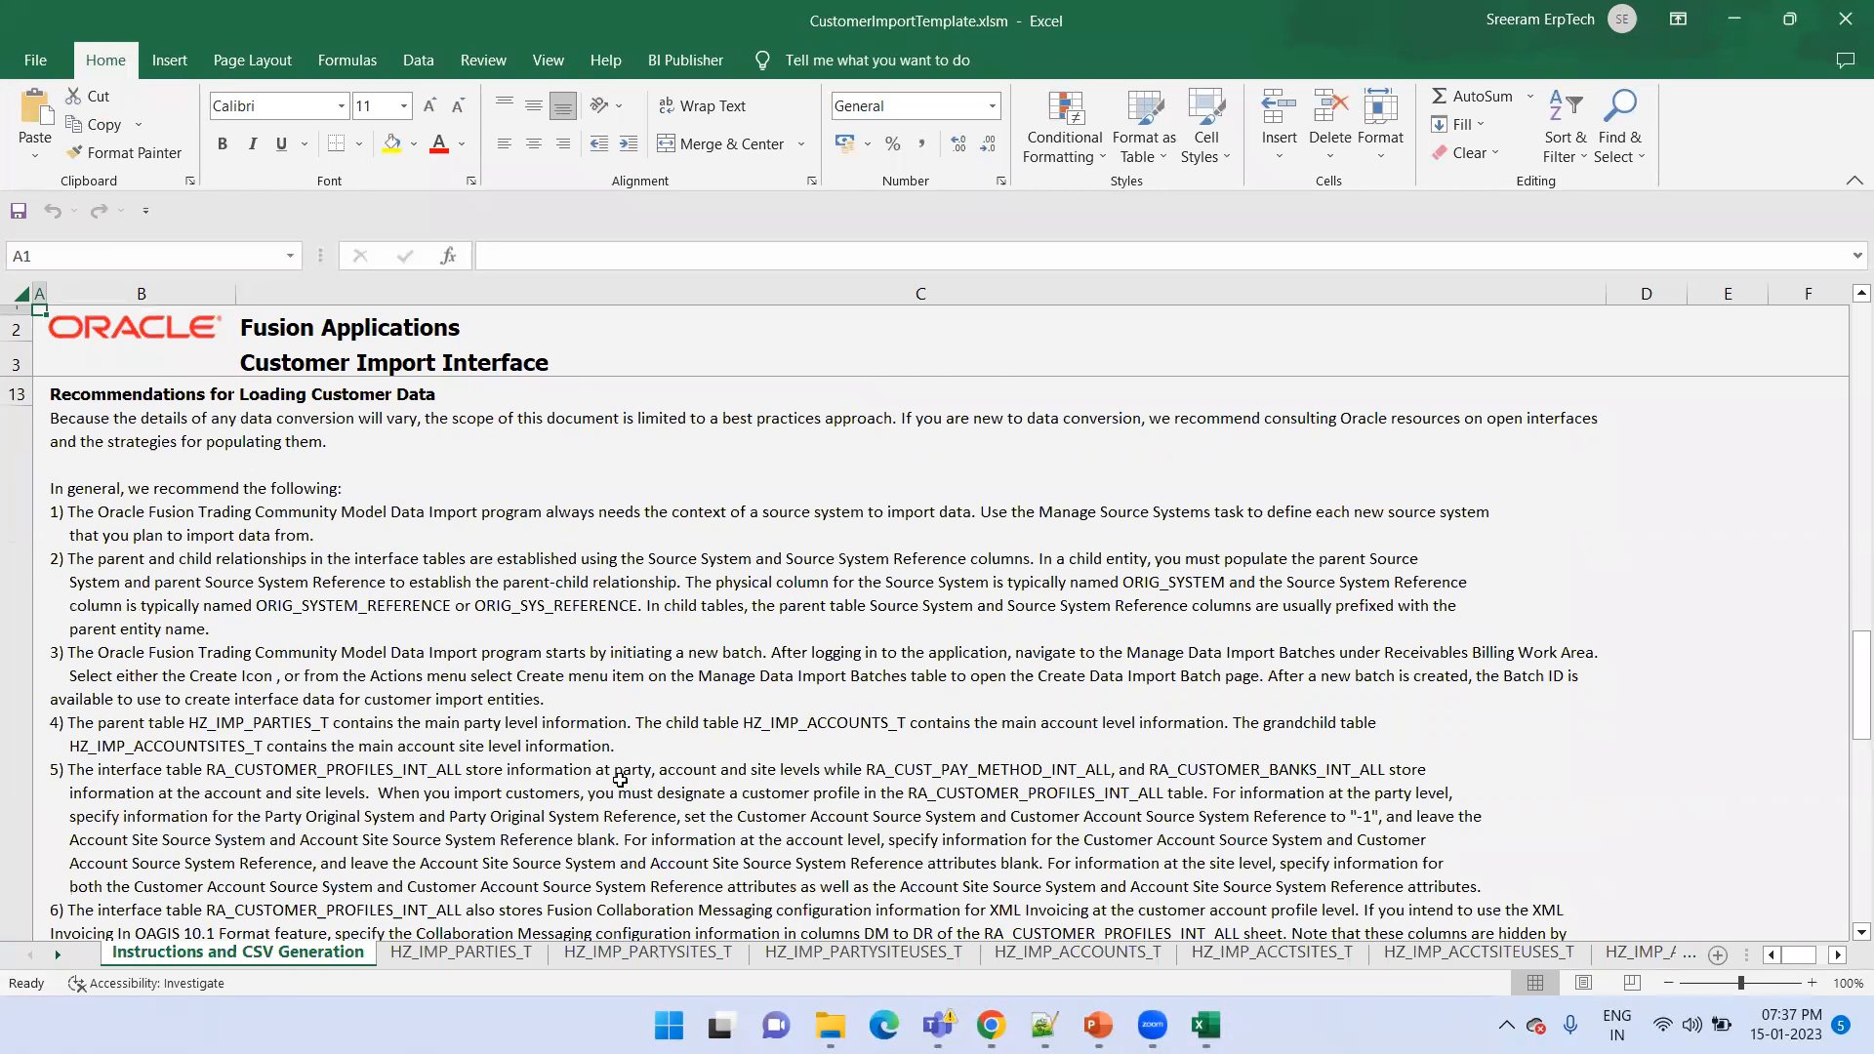
pyautogui.scroll(-3, 620, 781)
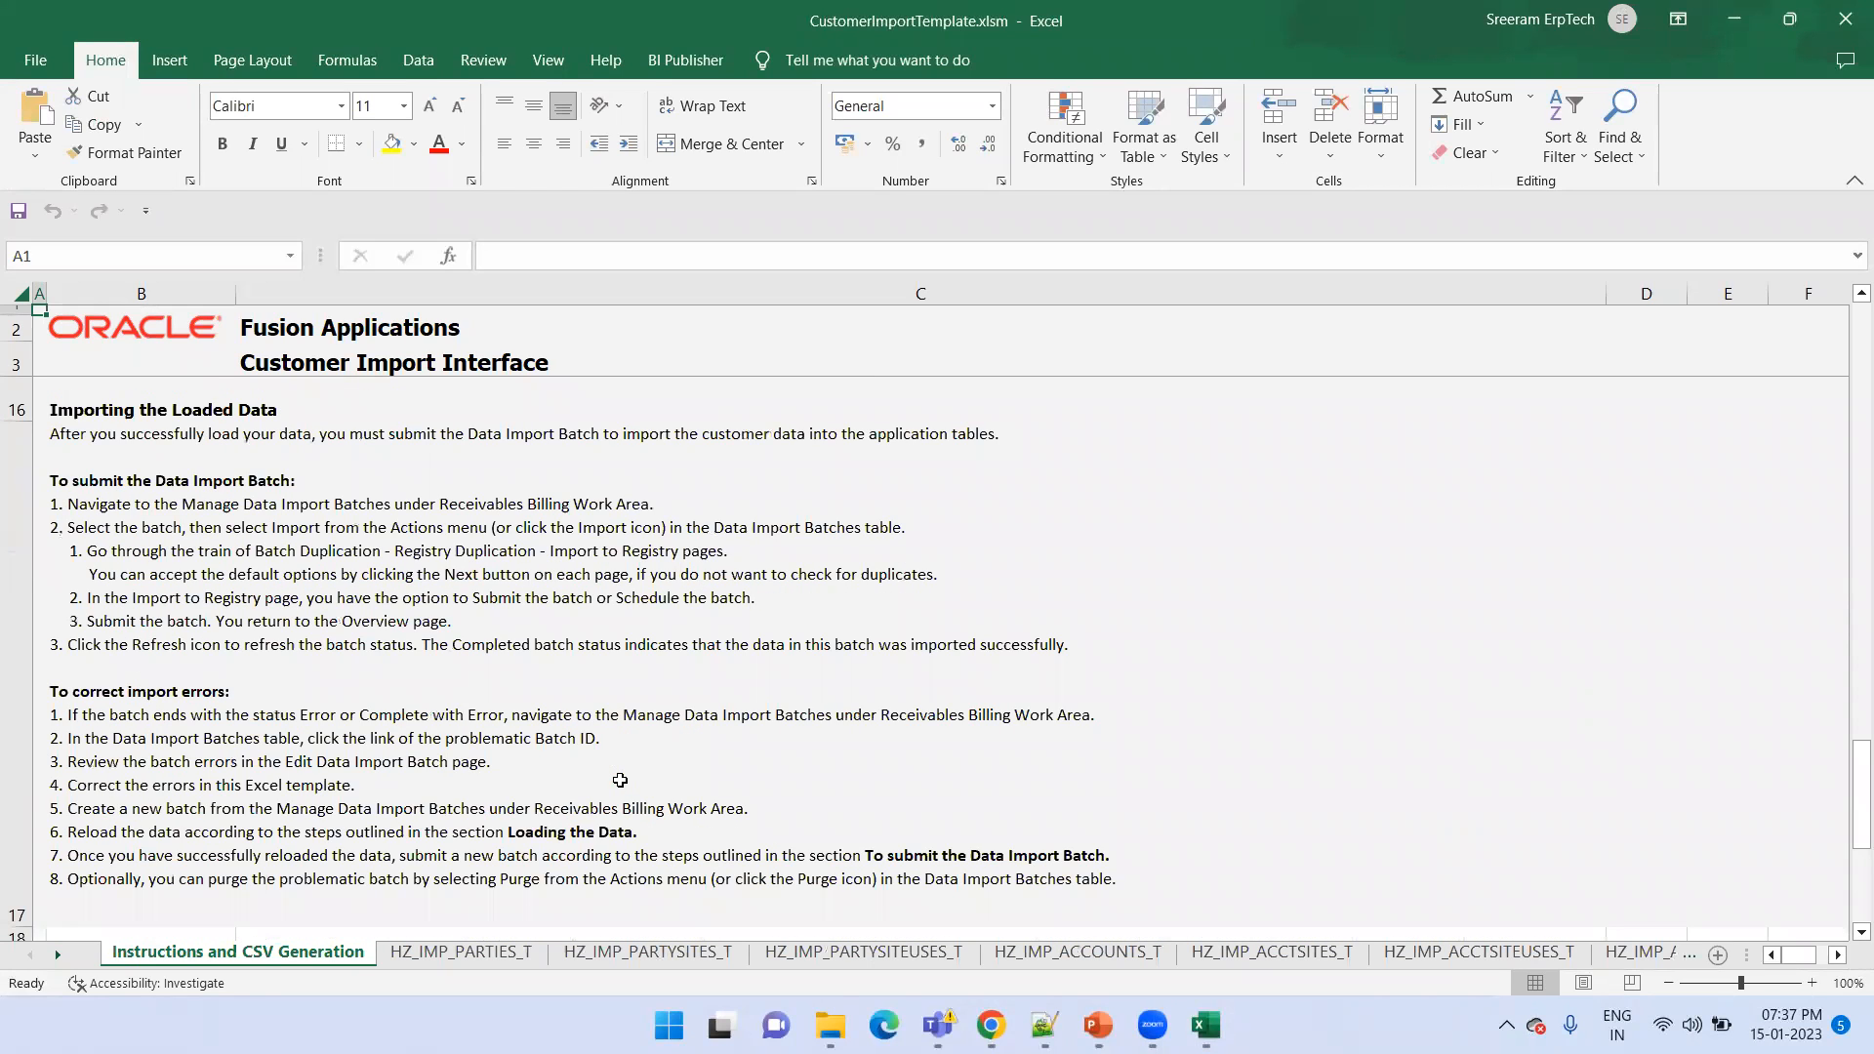
# On the HZ_IMP_PARTIES_T sheet, autofit the Batch Identifier and Party Original System columns
pyautogui.click(505, 953)
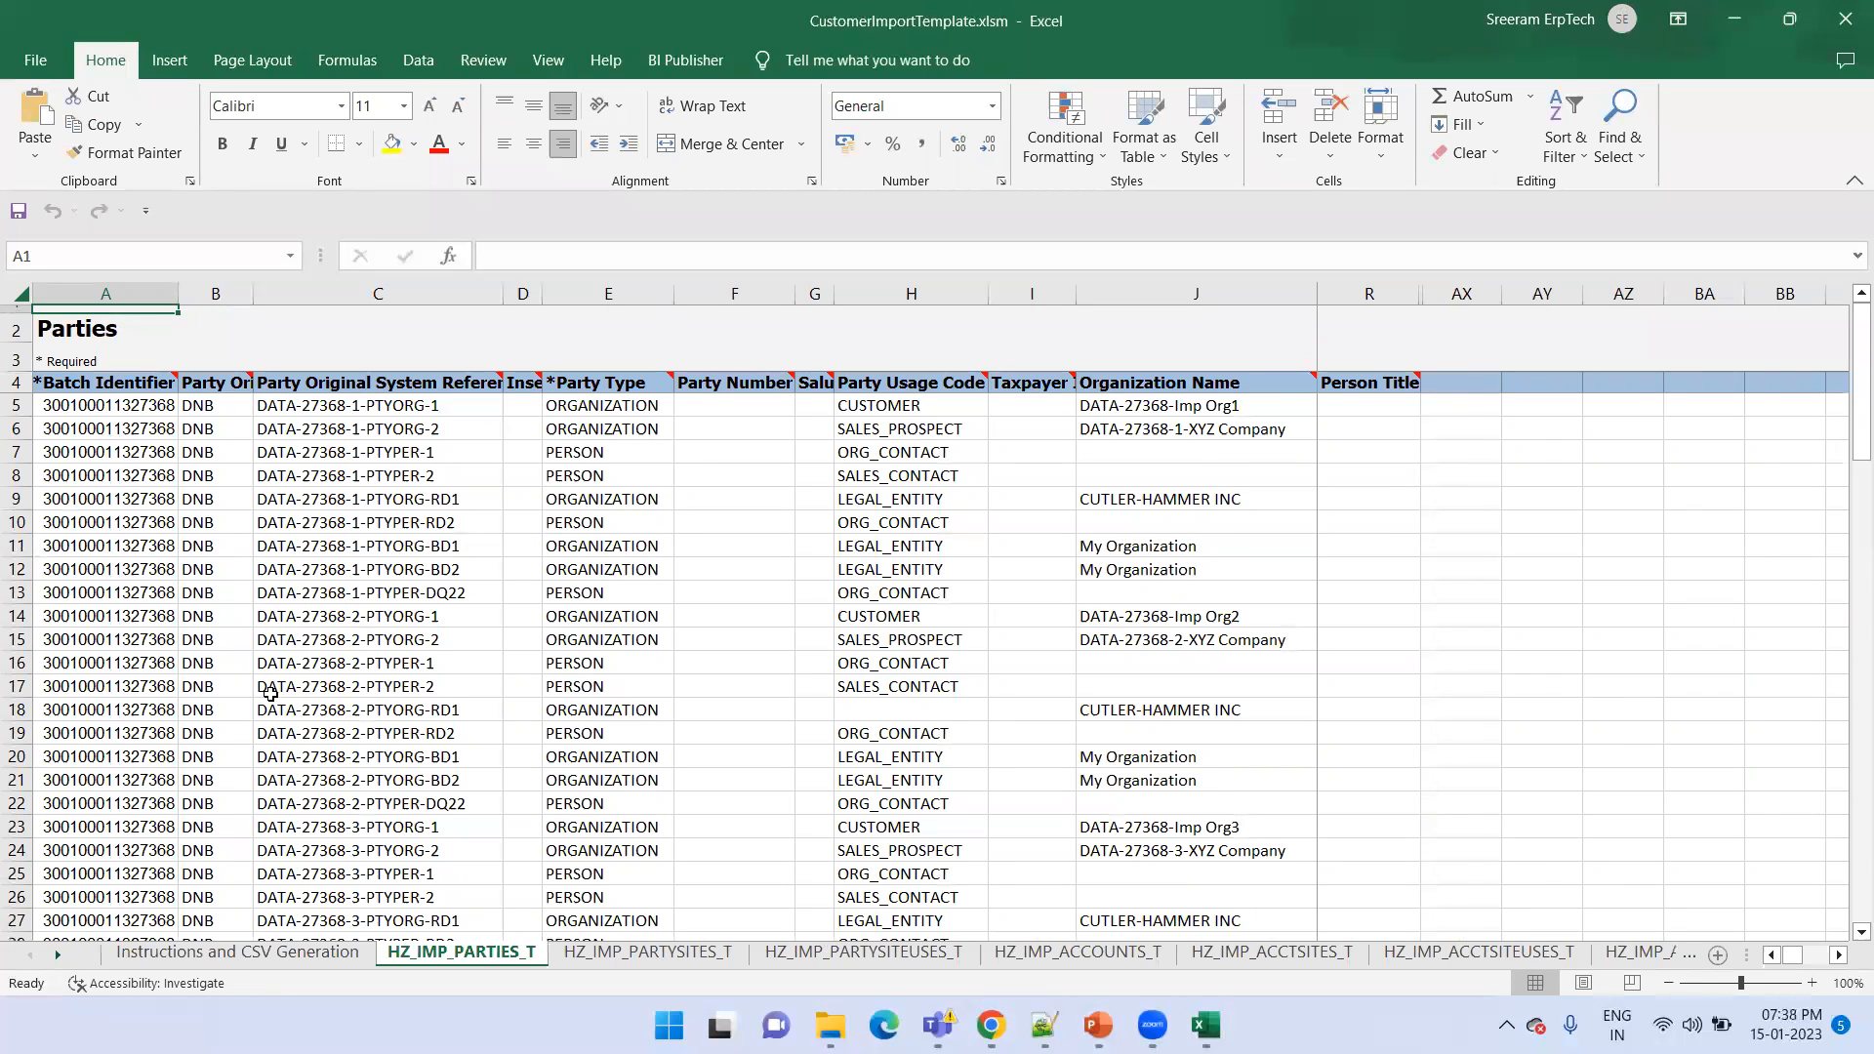
pyautogui.click(157, 405)
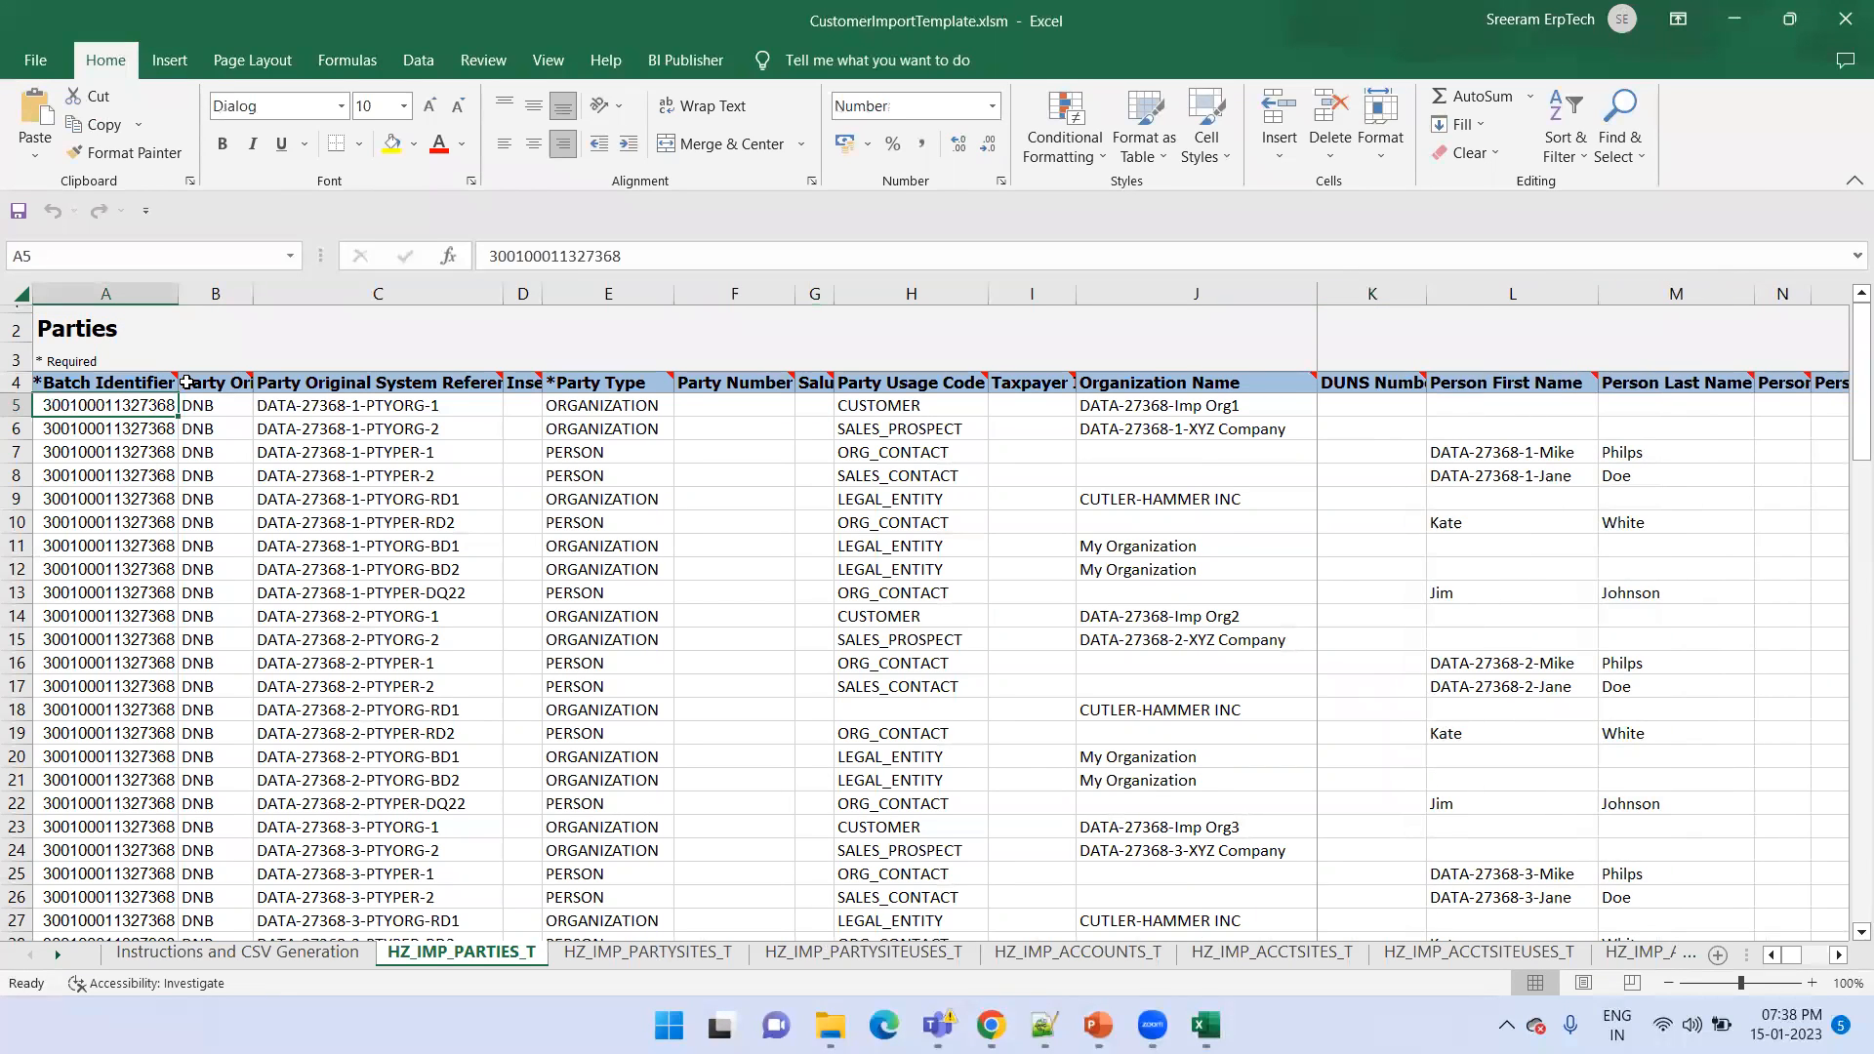
pyautogui.doubleClick(178, 292)
pyautogui.click(273, 292)
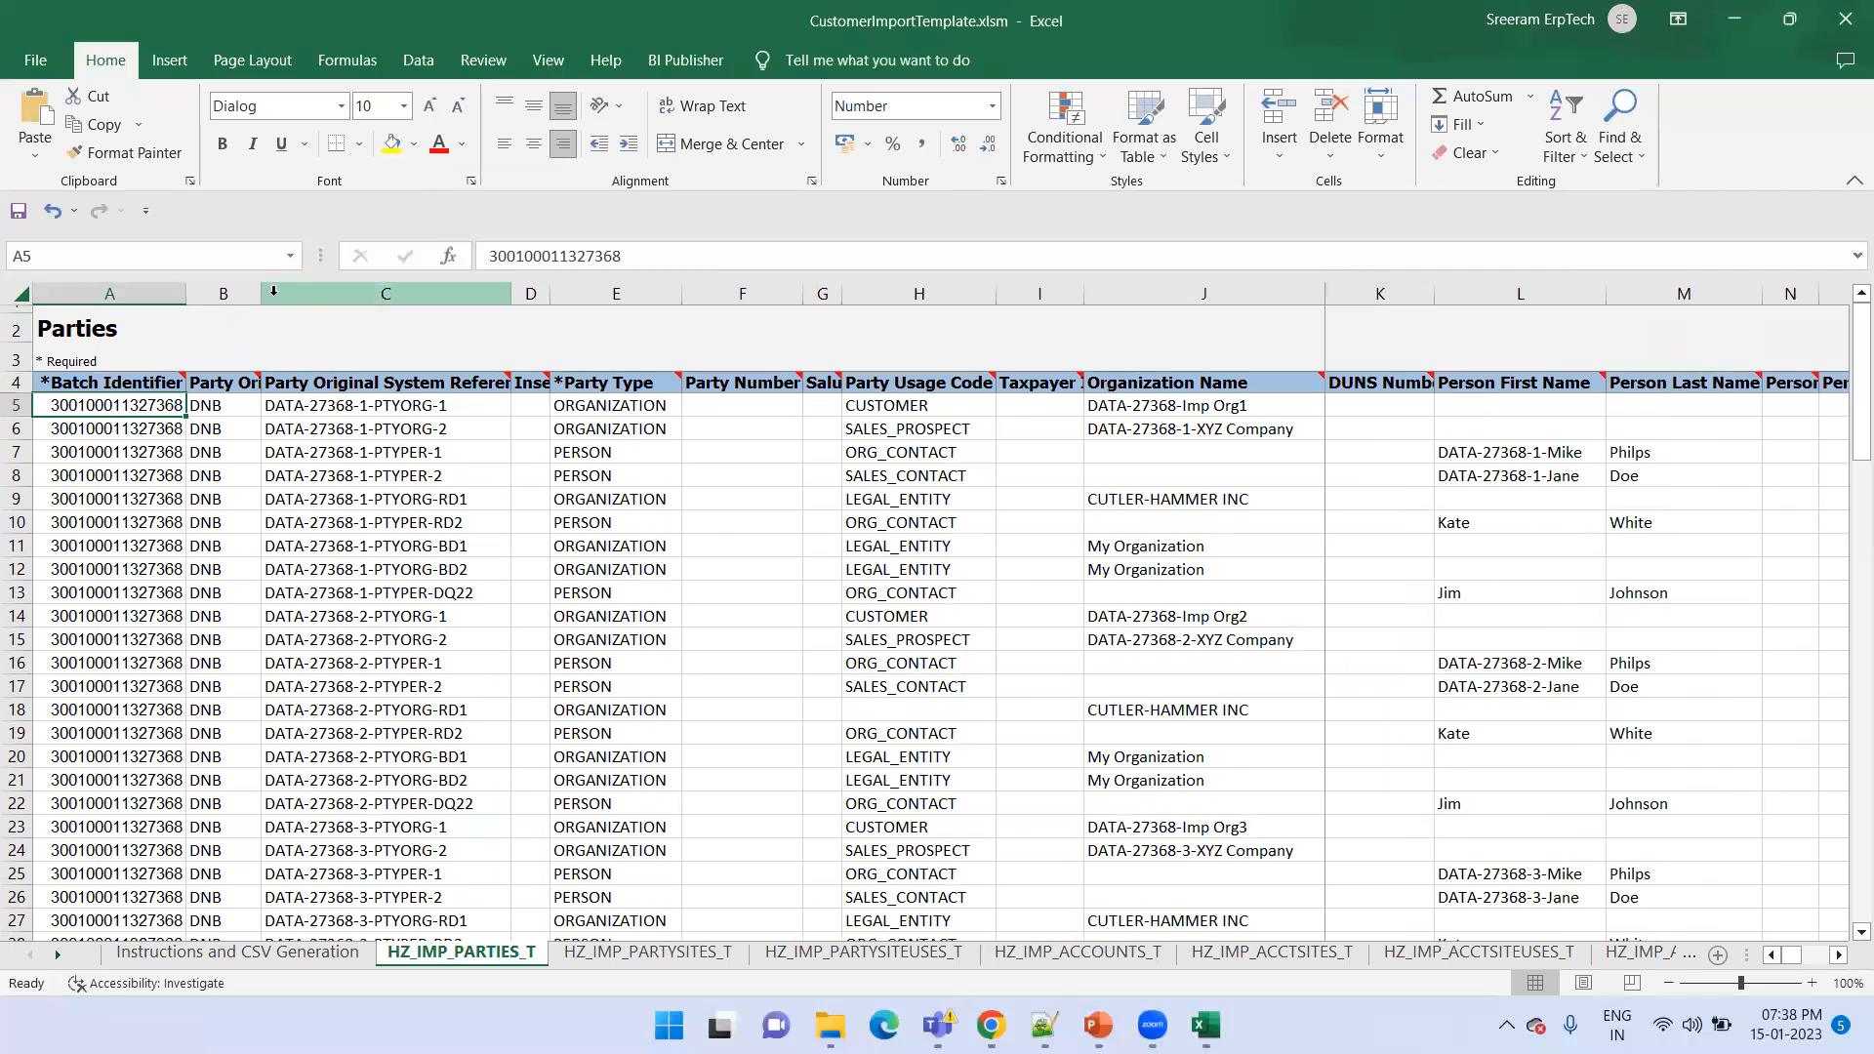
pyautogui.doubleClick(260, 293)
pyautogui.click(290, 410)
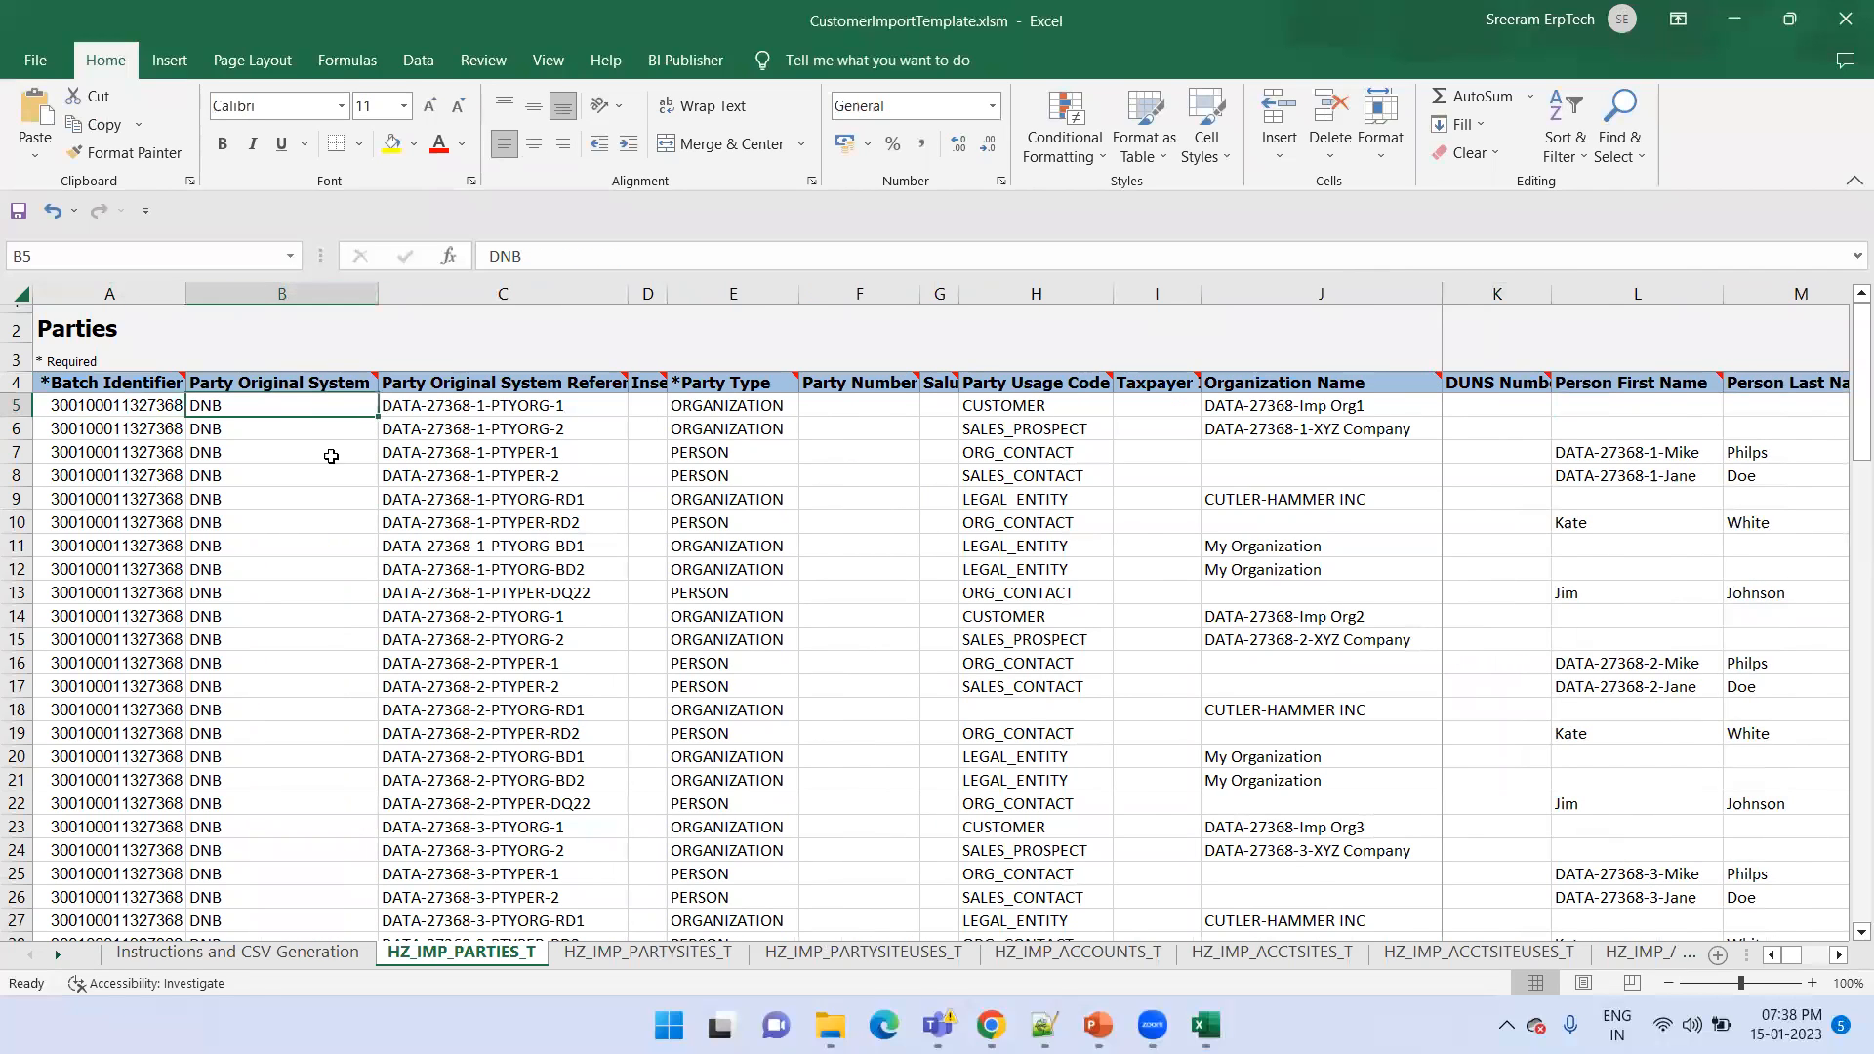
# On the HZ_IMP_PARTYSITES_T sheet, autofit the Party Original System column
pyautogui.click(589, 952)
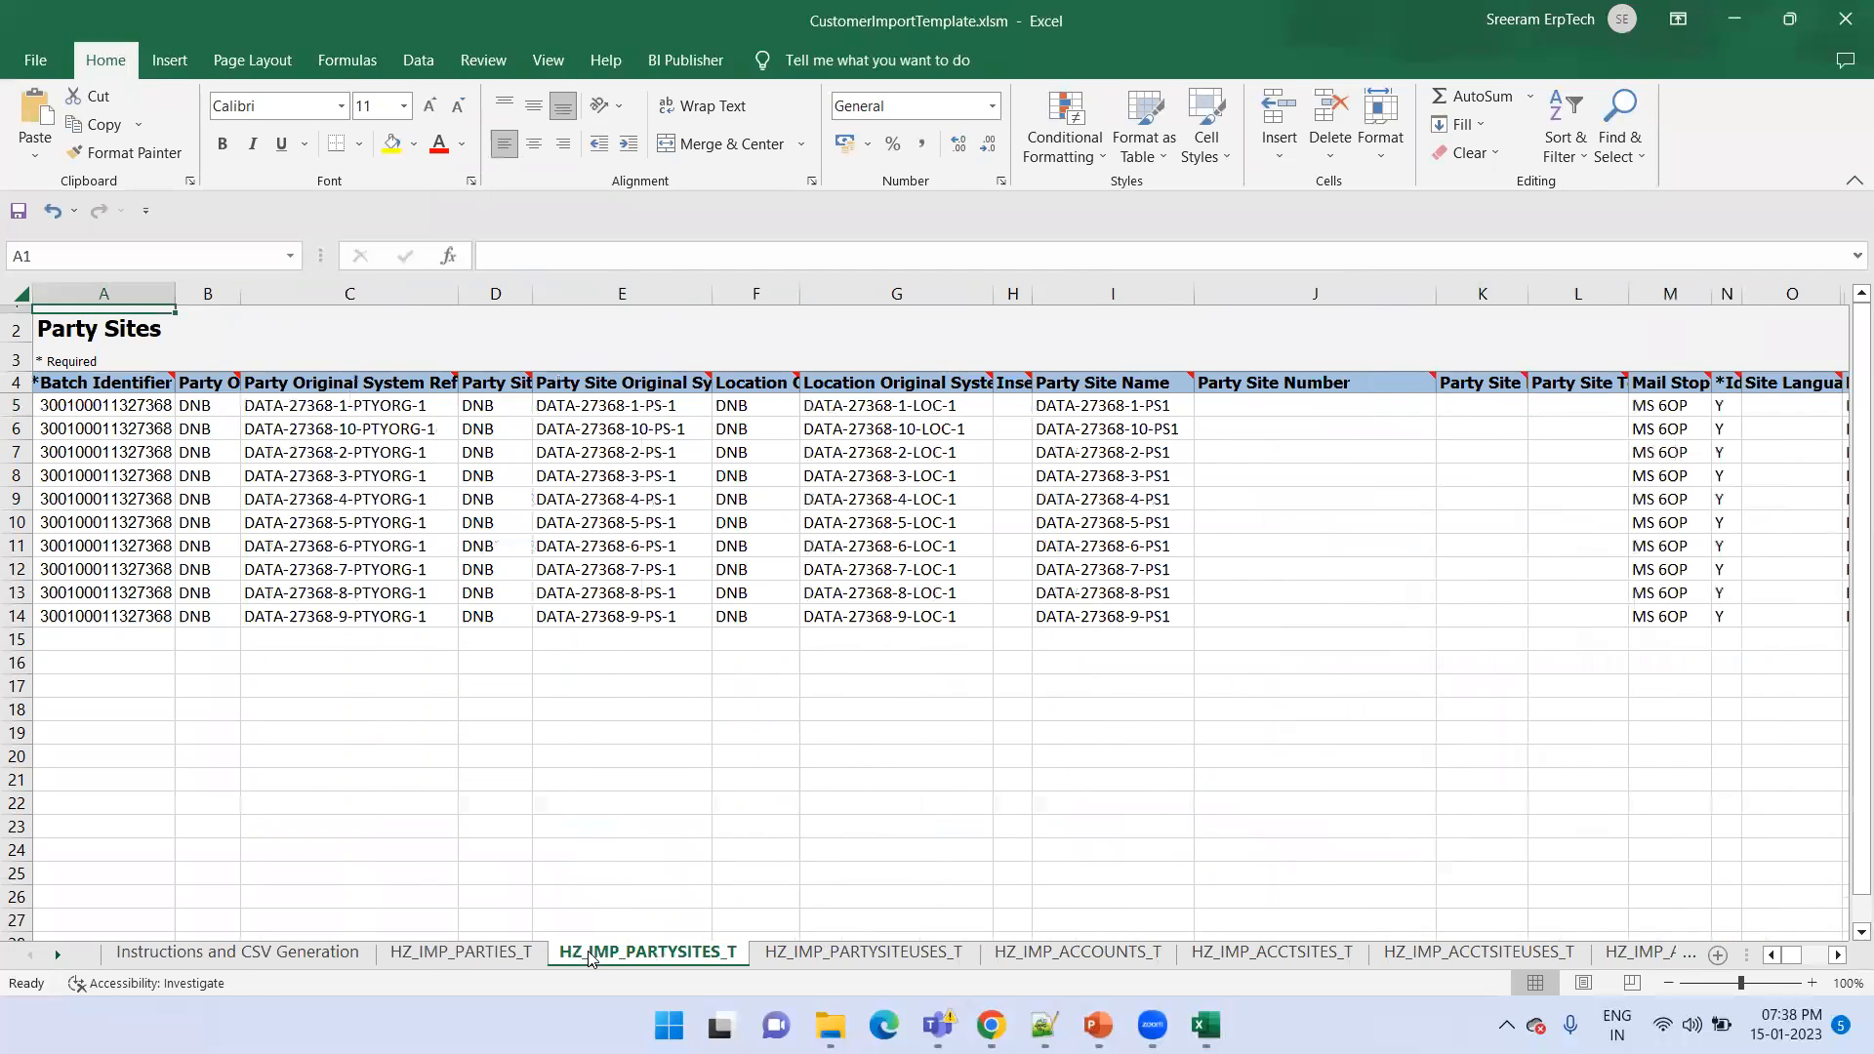
pyautogui.hotkey('ctrl', 'Home')
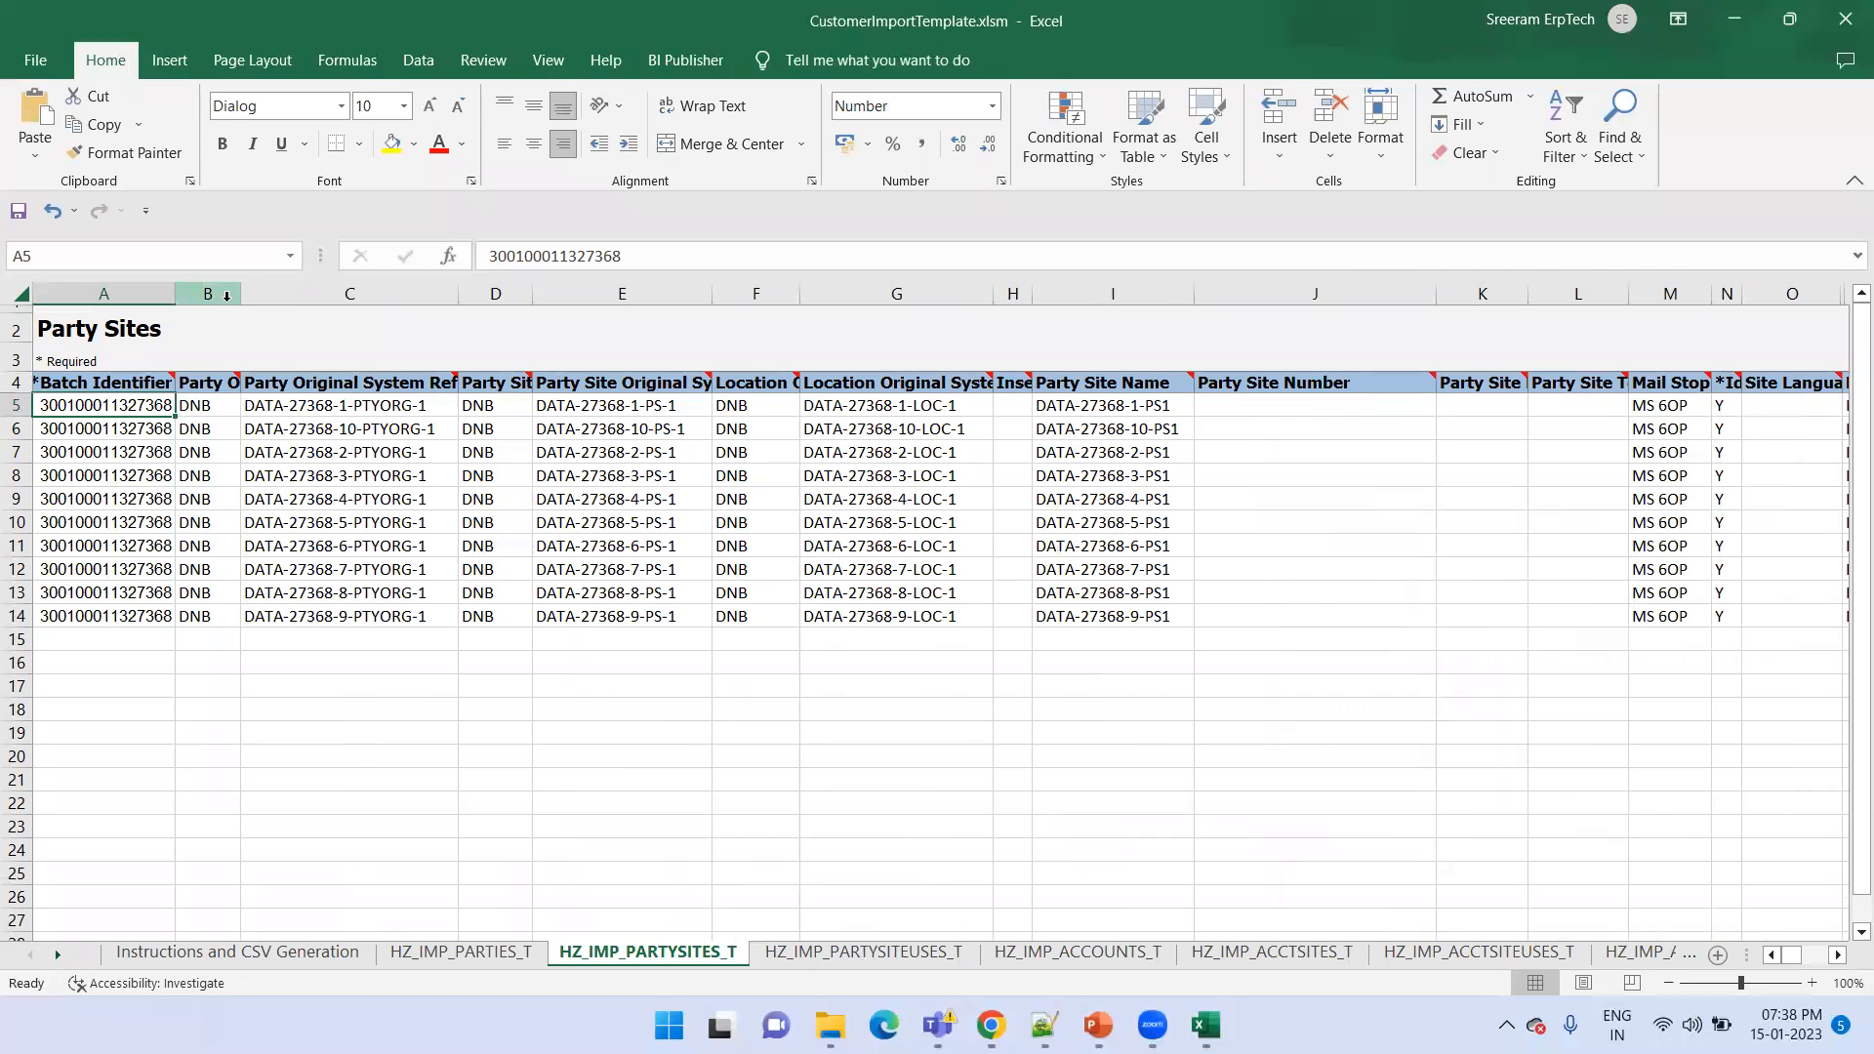
pyautogui.doubleClick(241, 294)
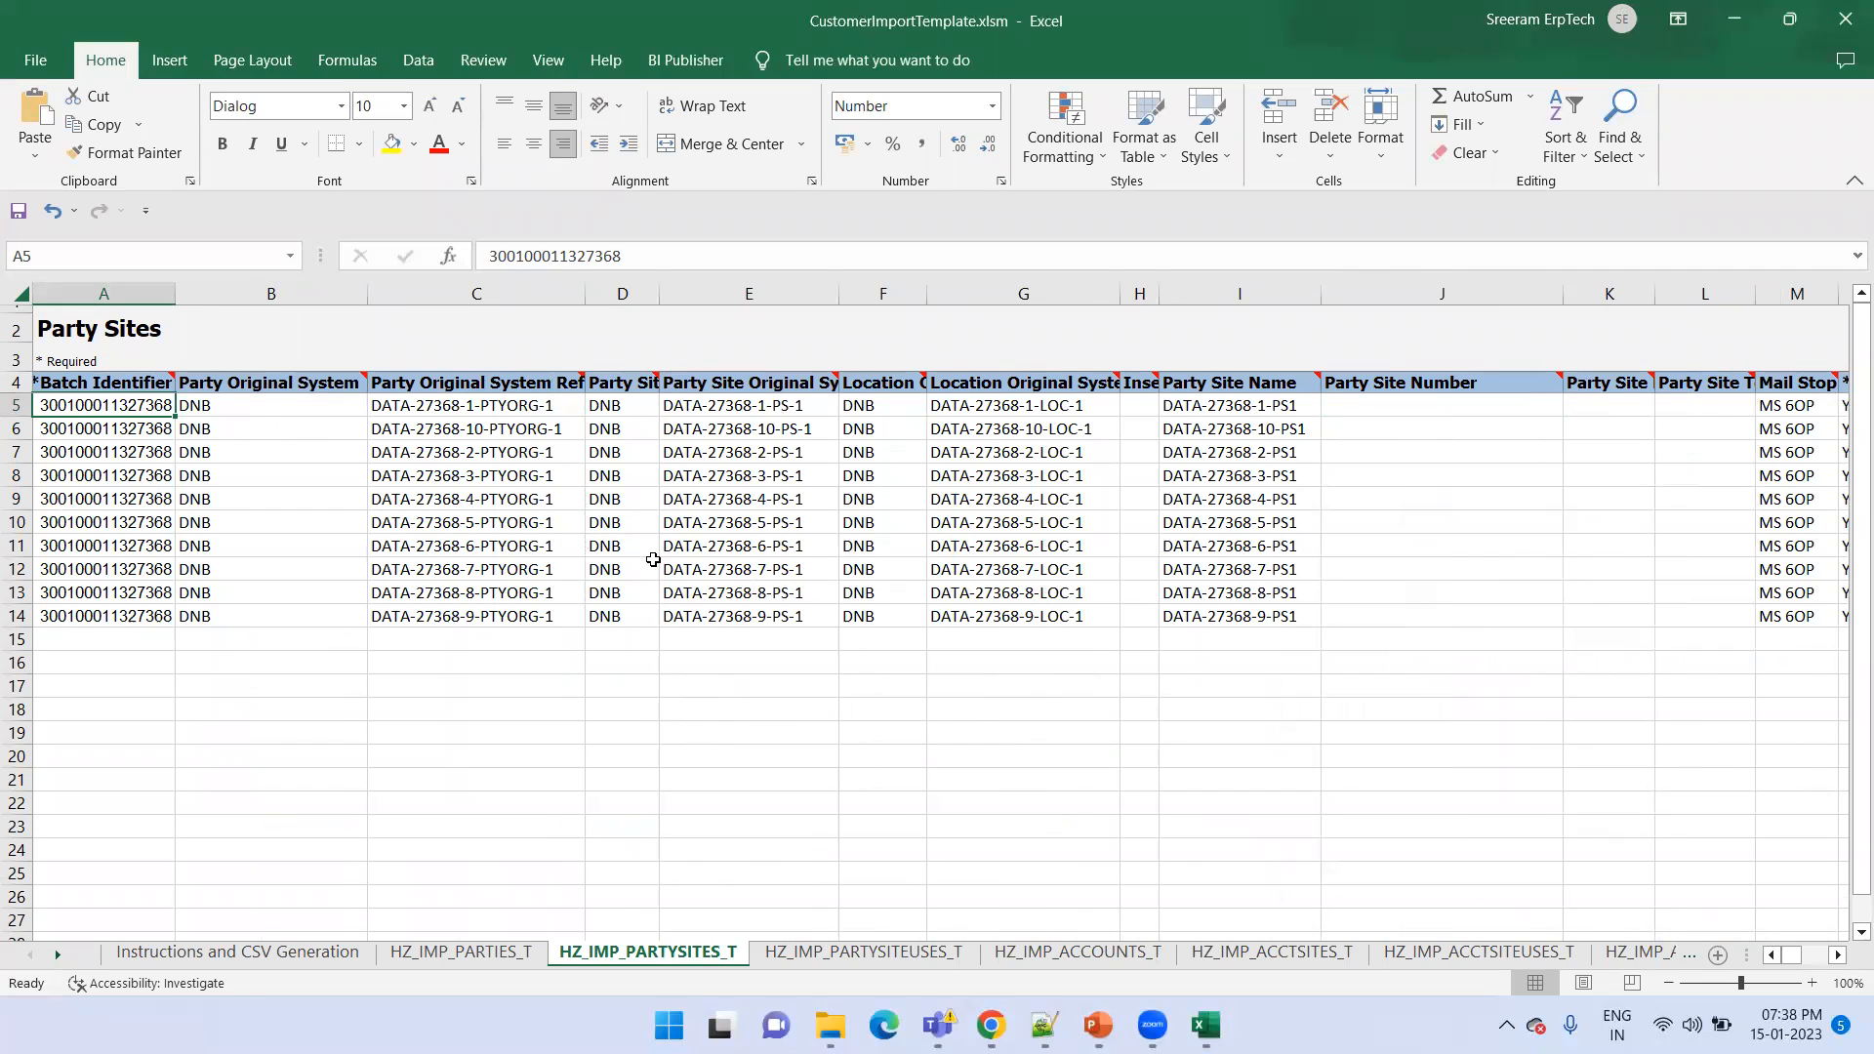
# On the HZ_IMP_ACCOUNTS_T sheet, autofit all columns to show the full headers
pyautogui.click(1162, 954)
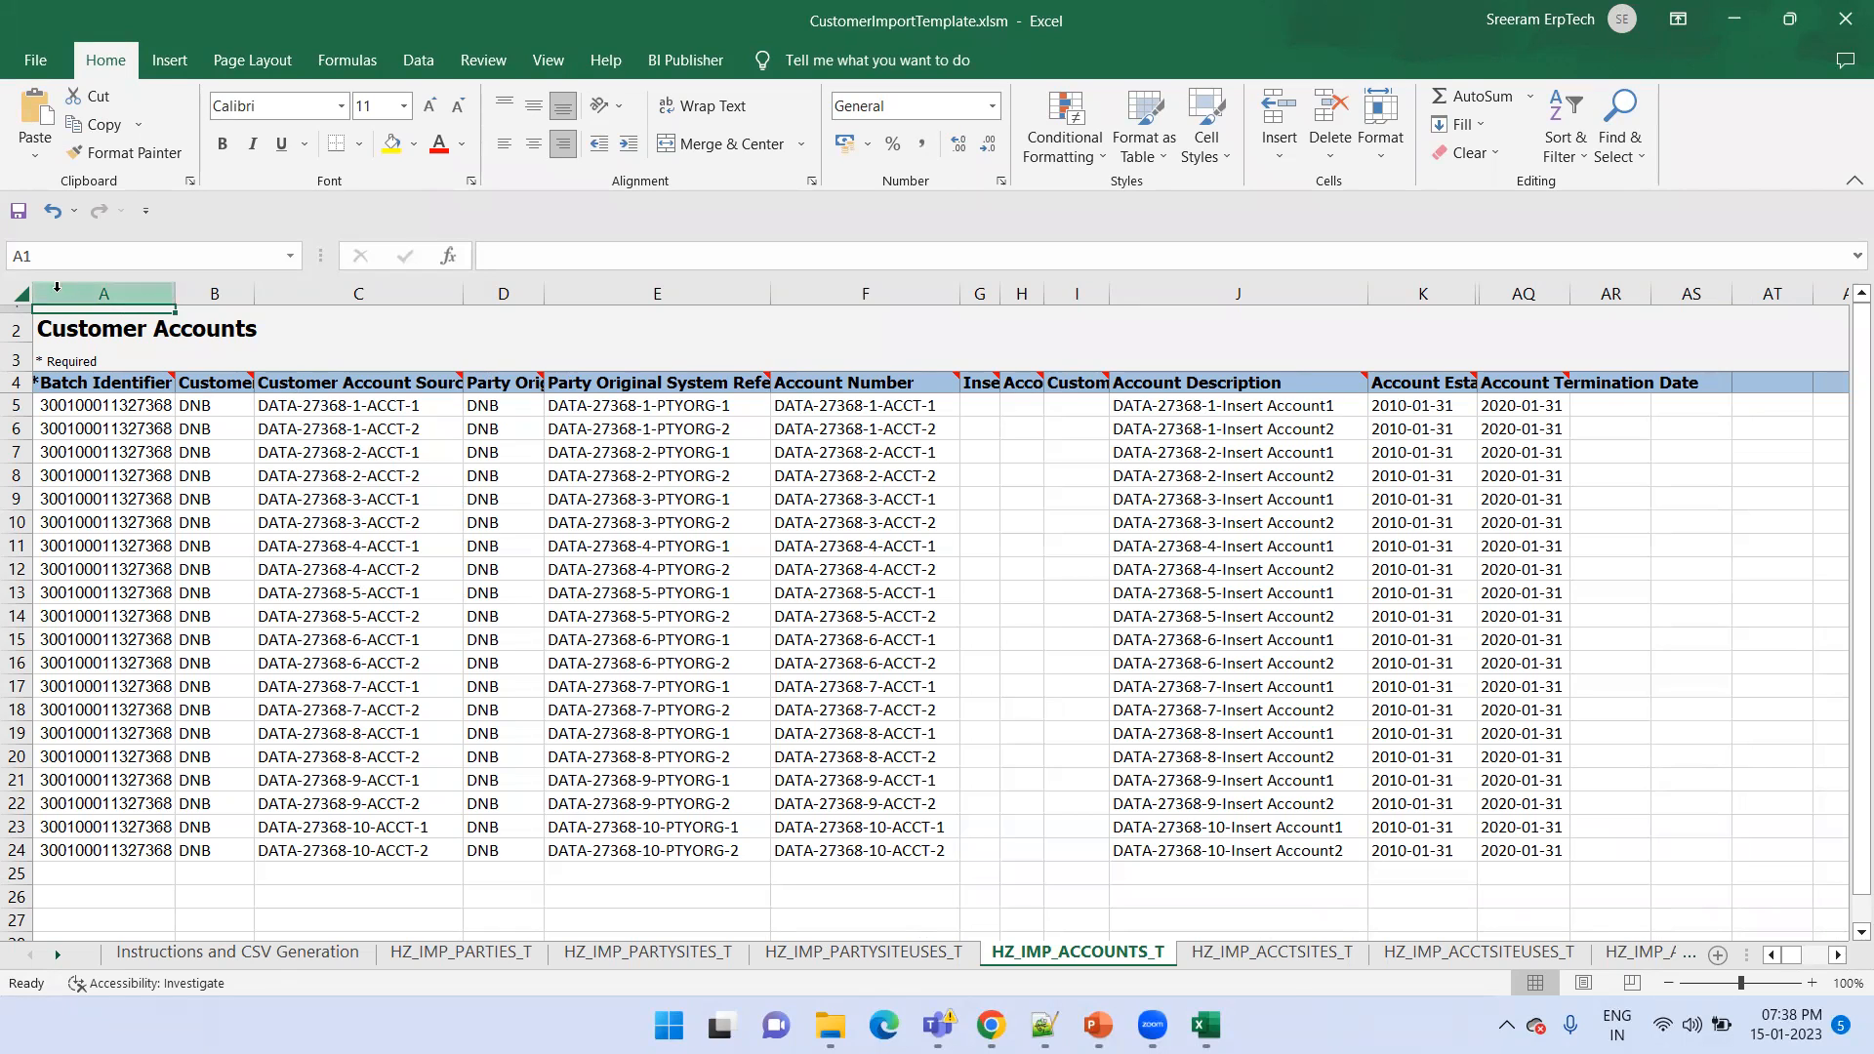
pyautogui.hotkey('ctrl', 'a')
pyautogui.doubleClick(174, 294)
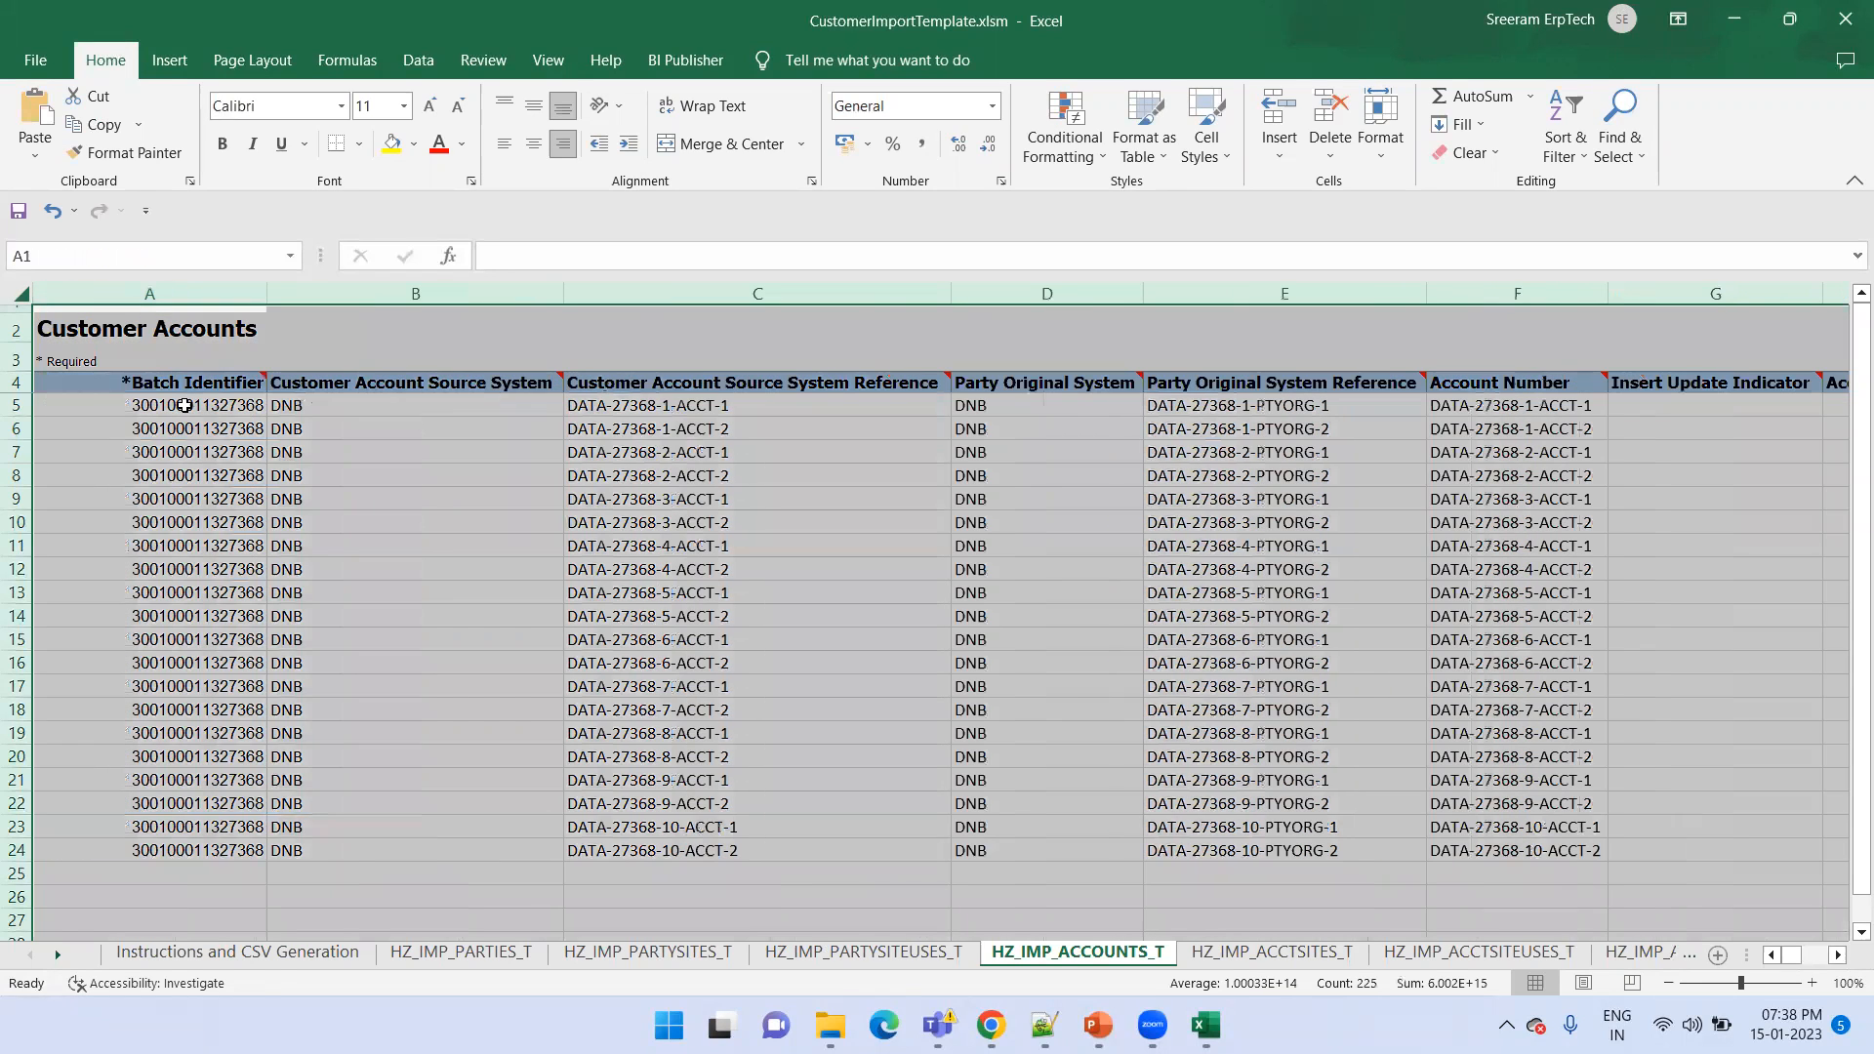
pyautogui.click(184, 405)
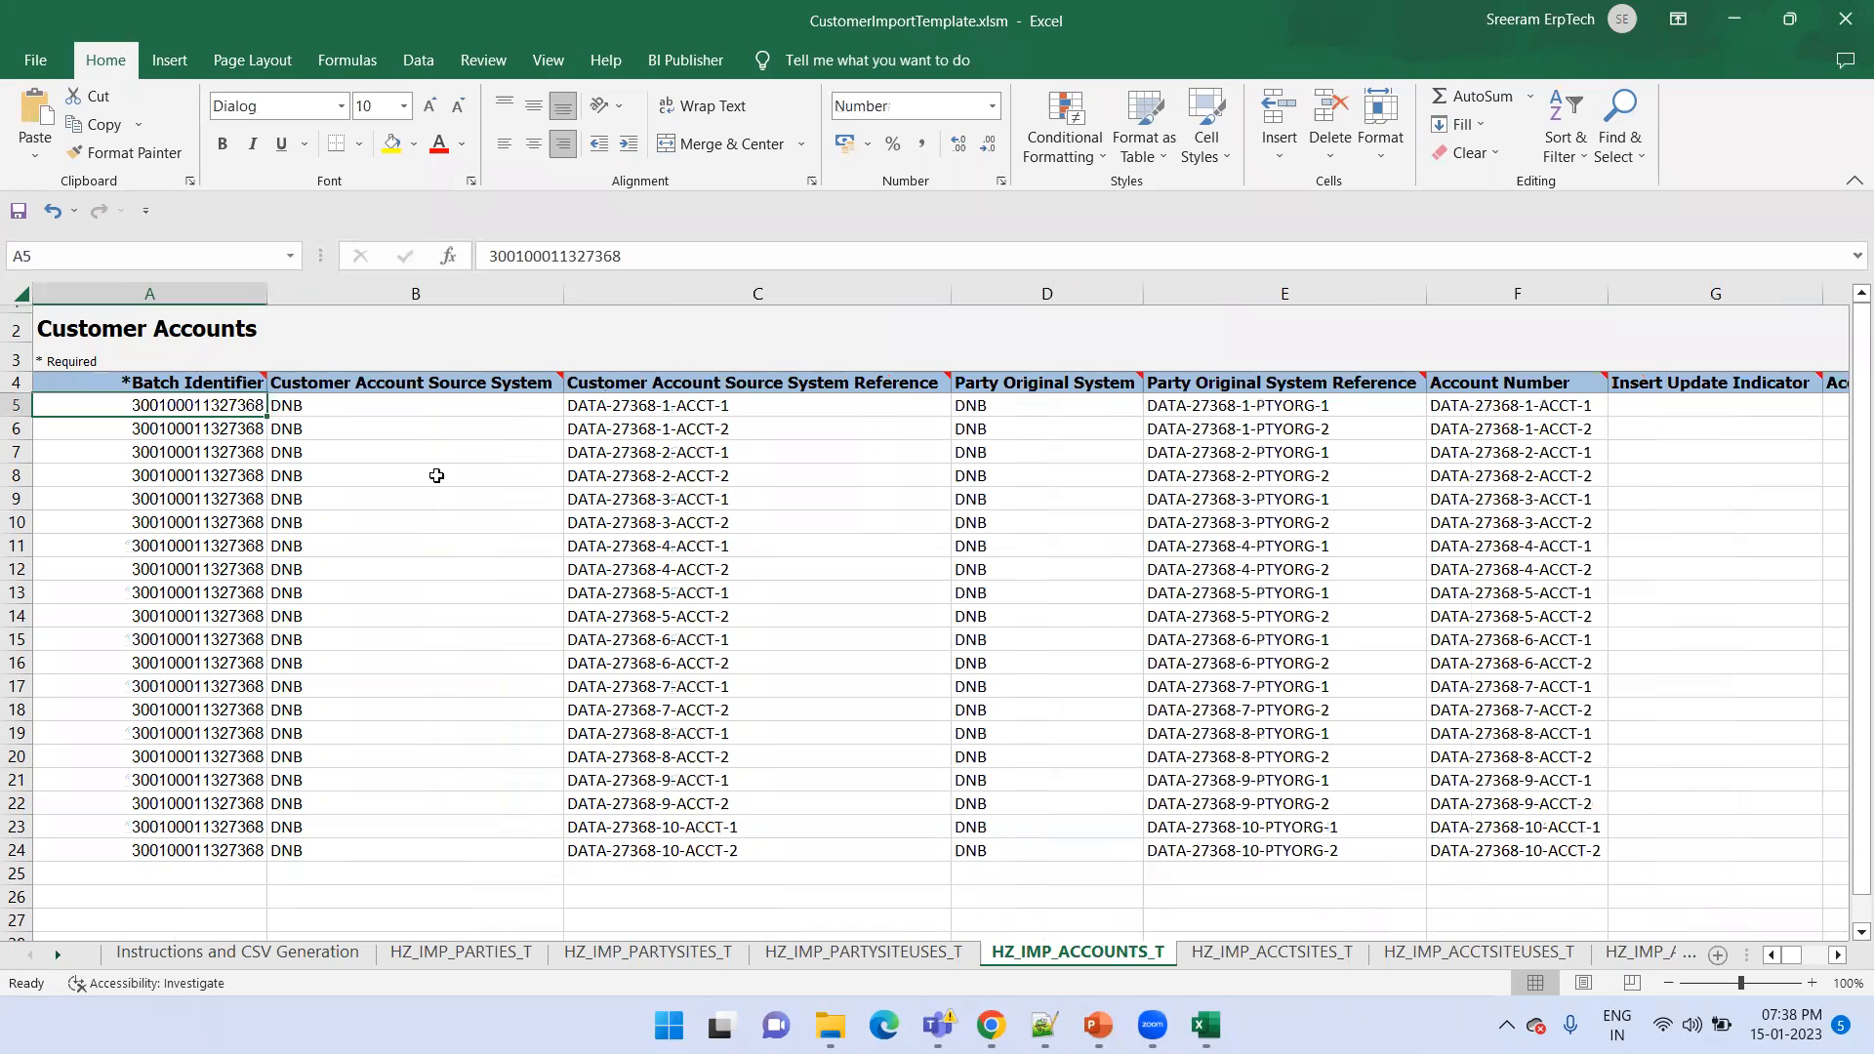
# Examine the first customer account row's source system and reference fields, and select its party reference cells D5:E5
pyautogui.press('Right')
pyautogui.press('Right')
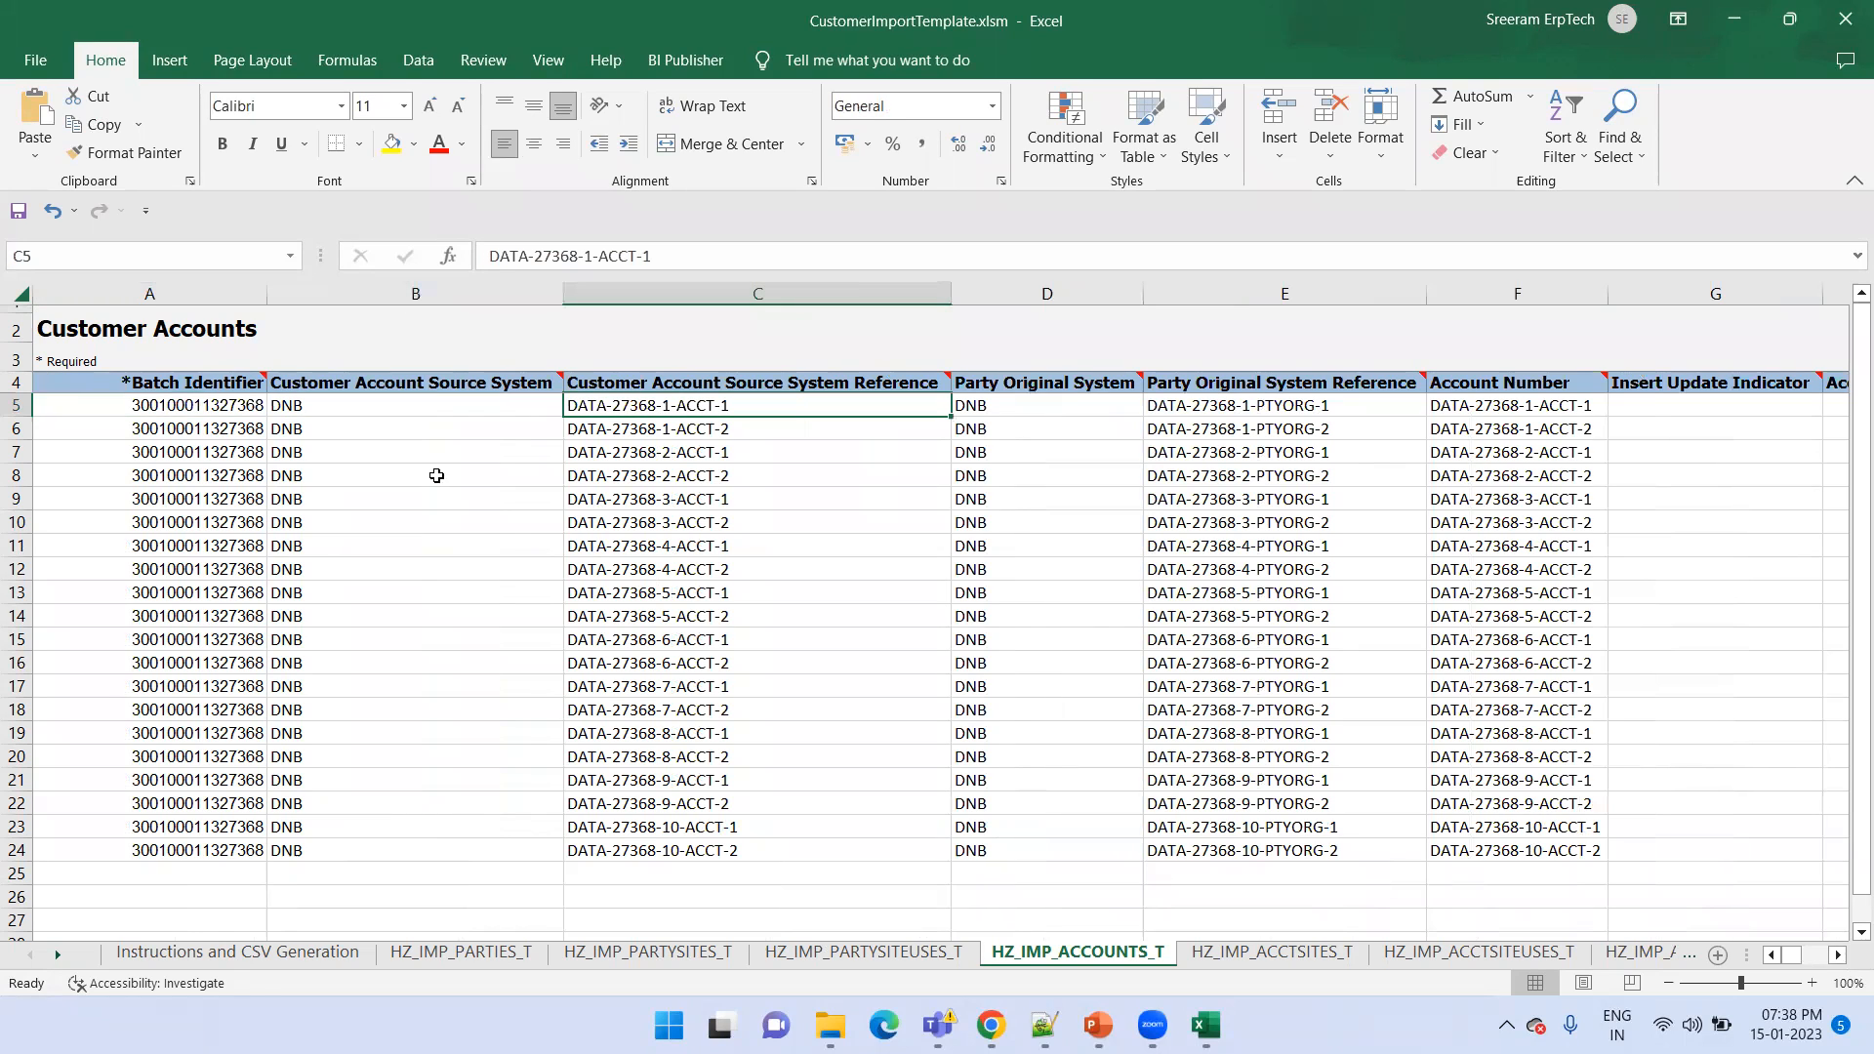
pyautogui.press('Right')
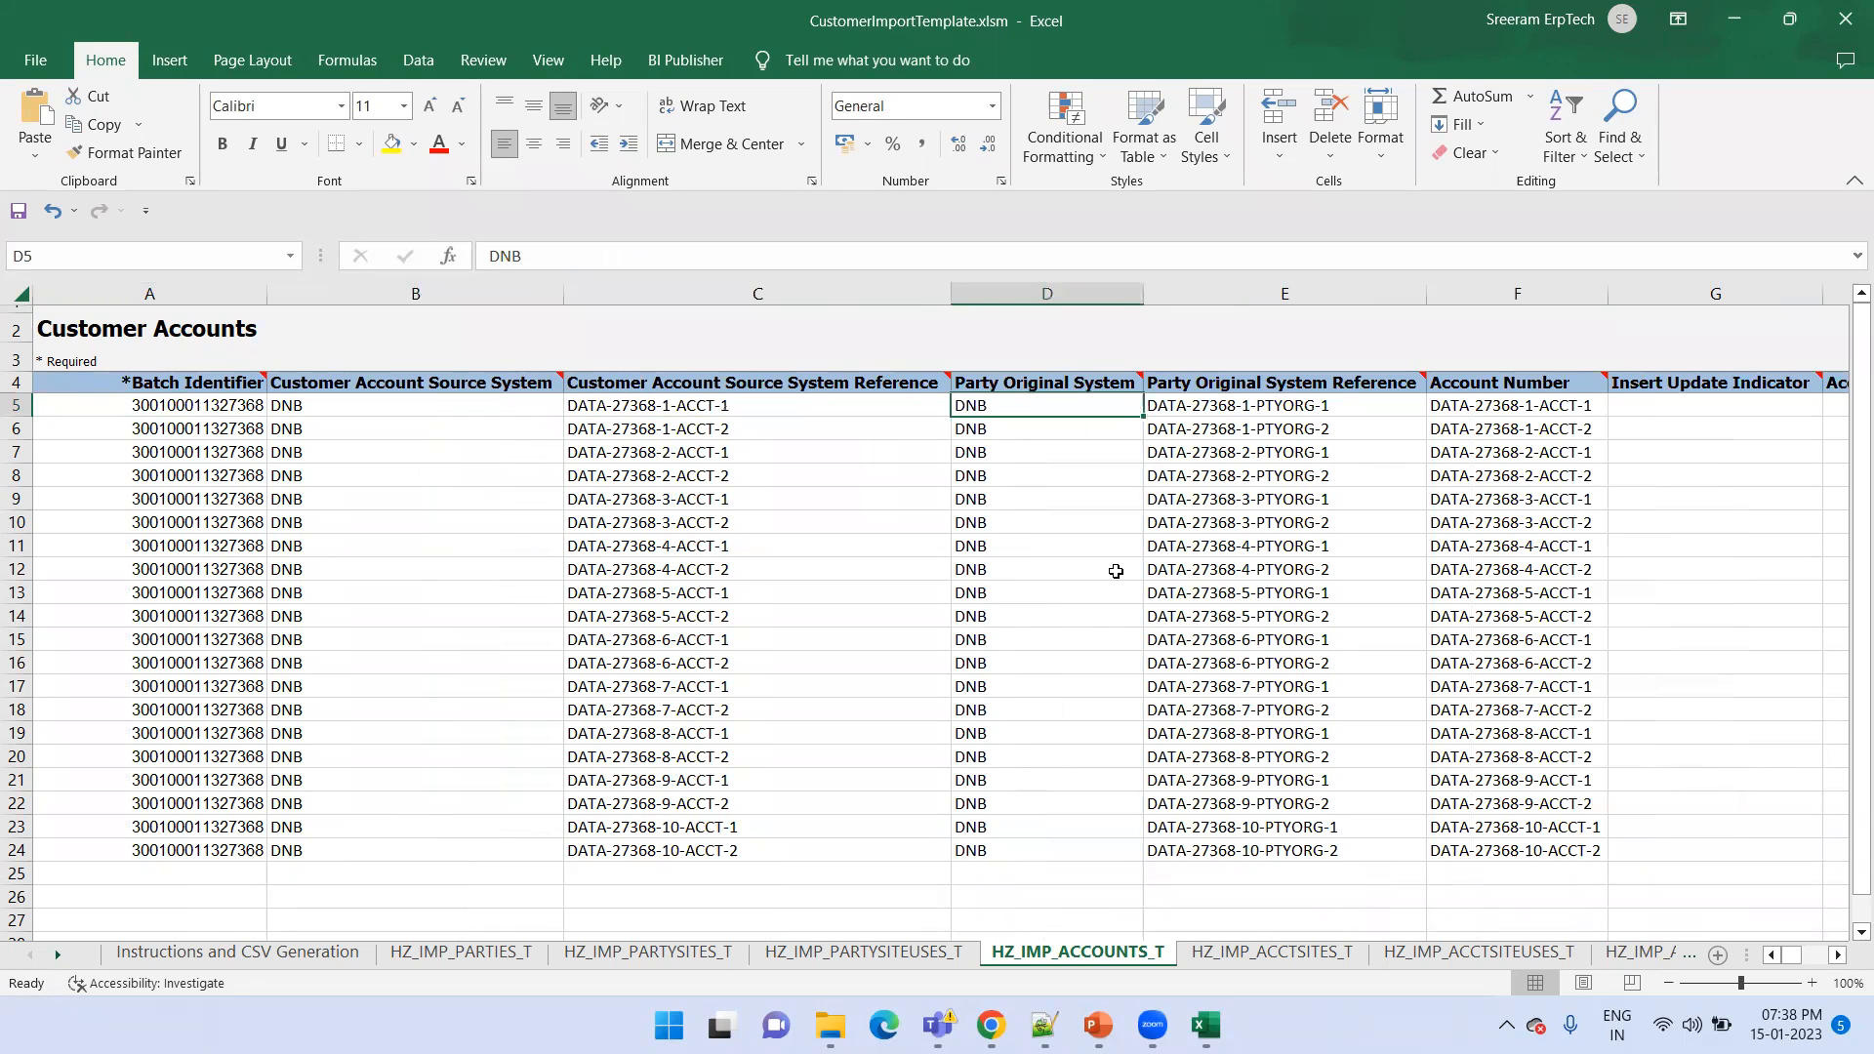
pyautogui.press('Right')
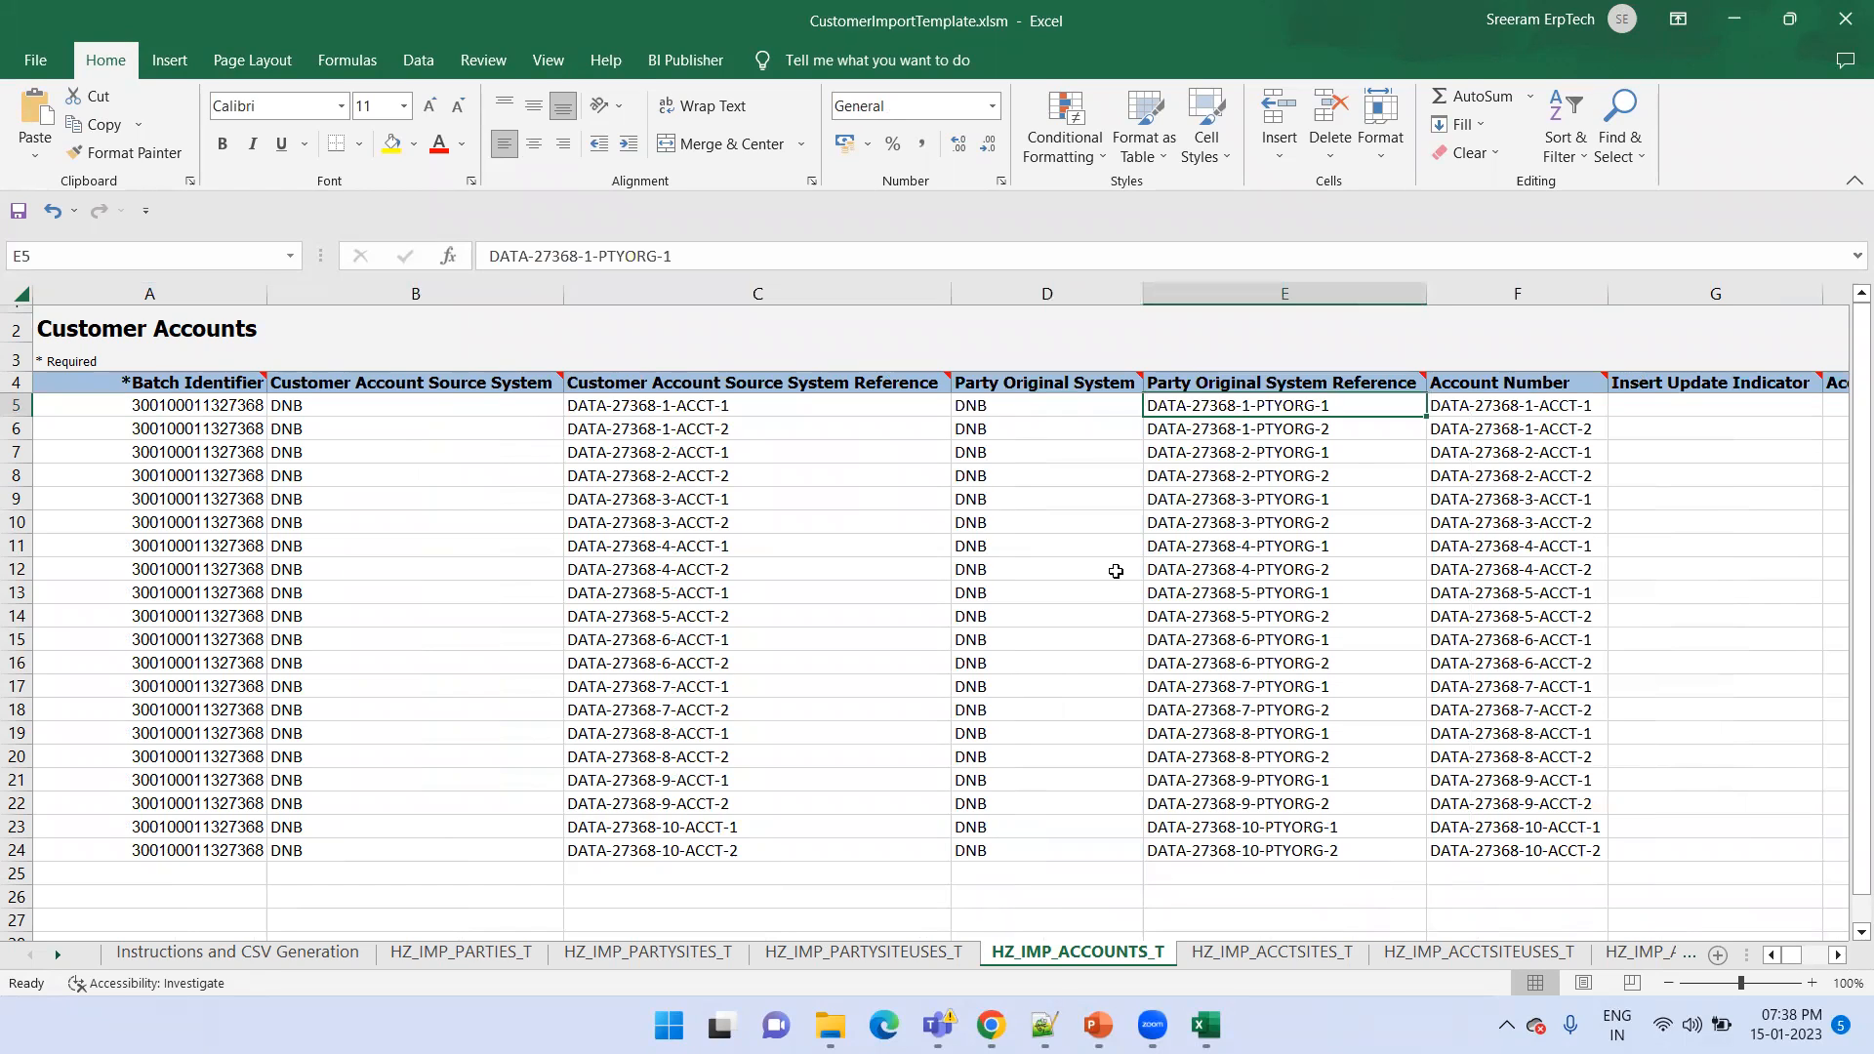
pyautogui.press('Left')
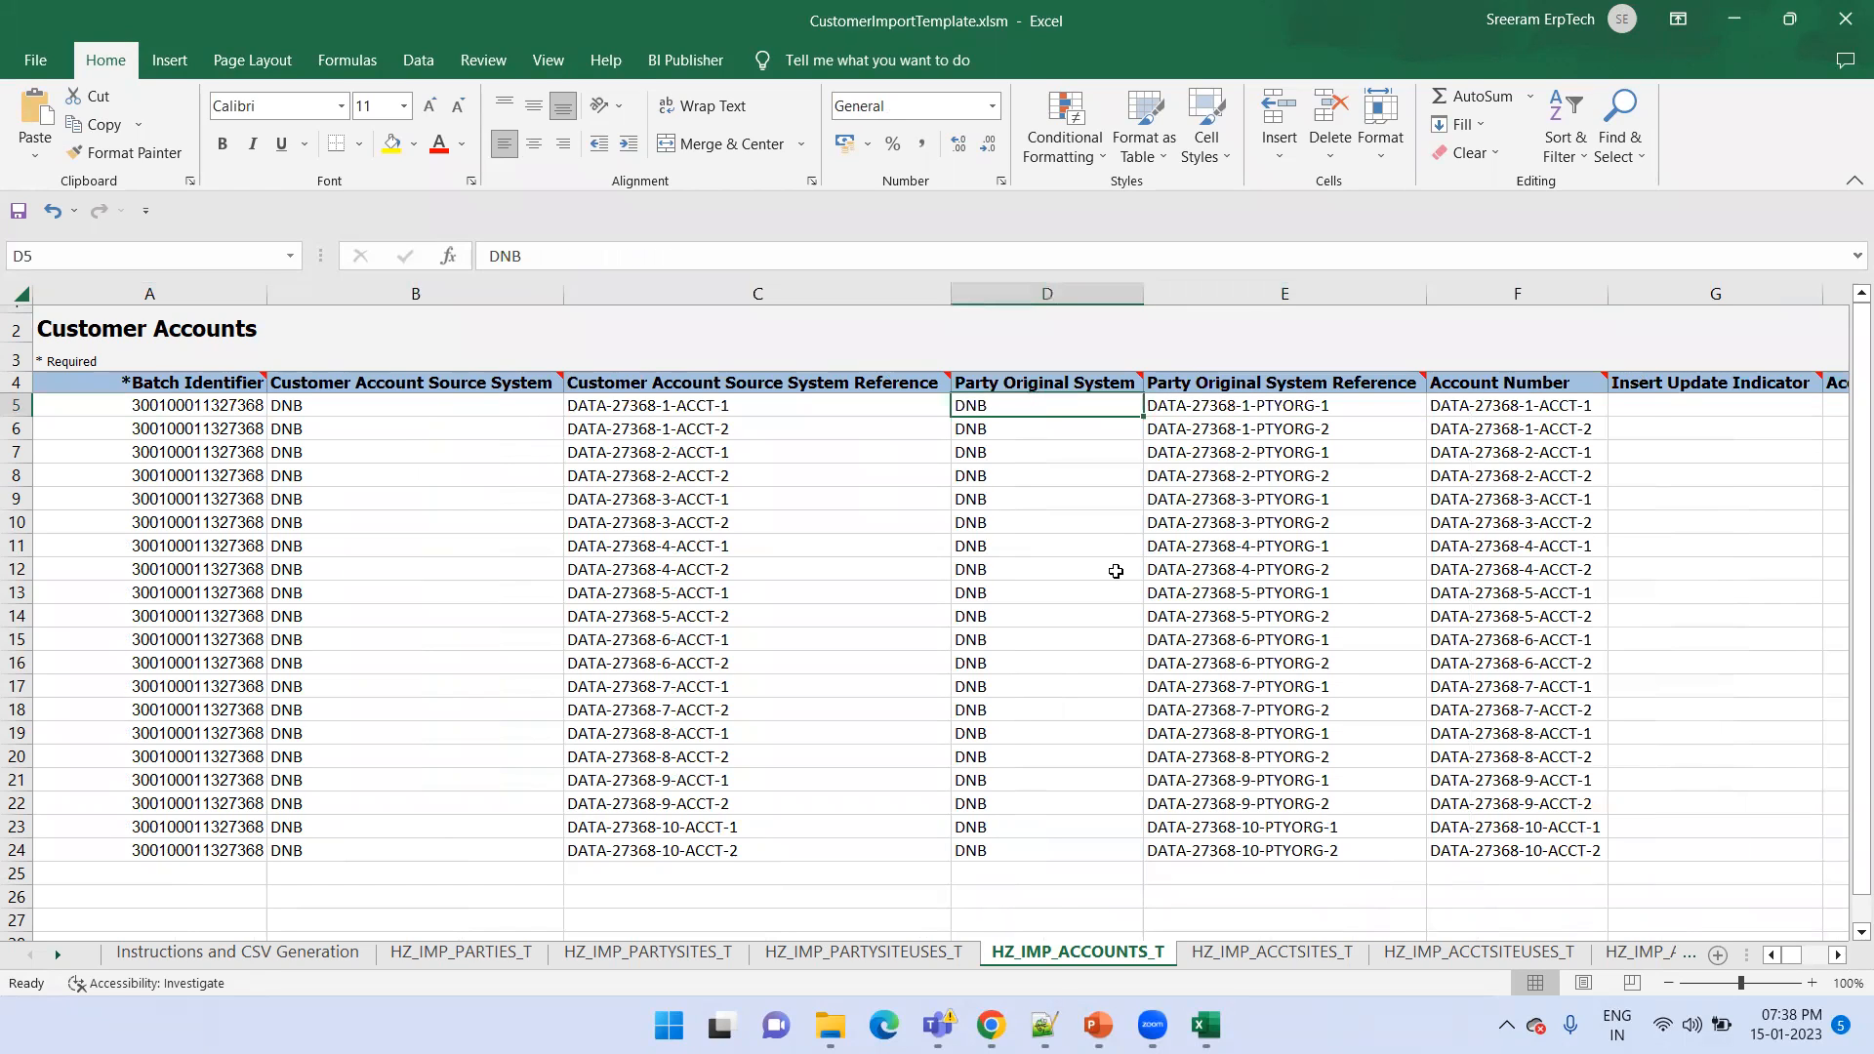
pyautogui.hotkey('shift', 'Right')
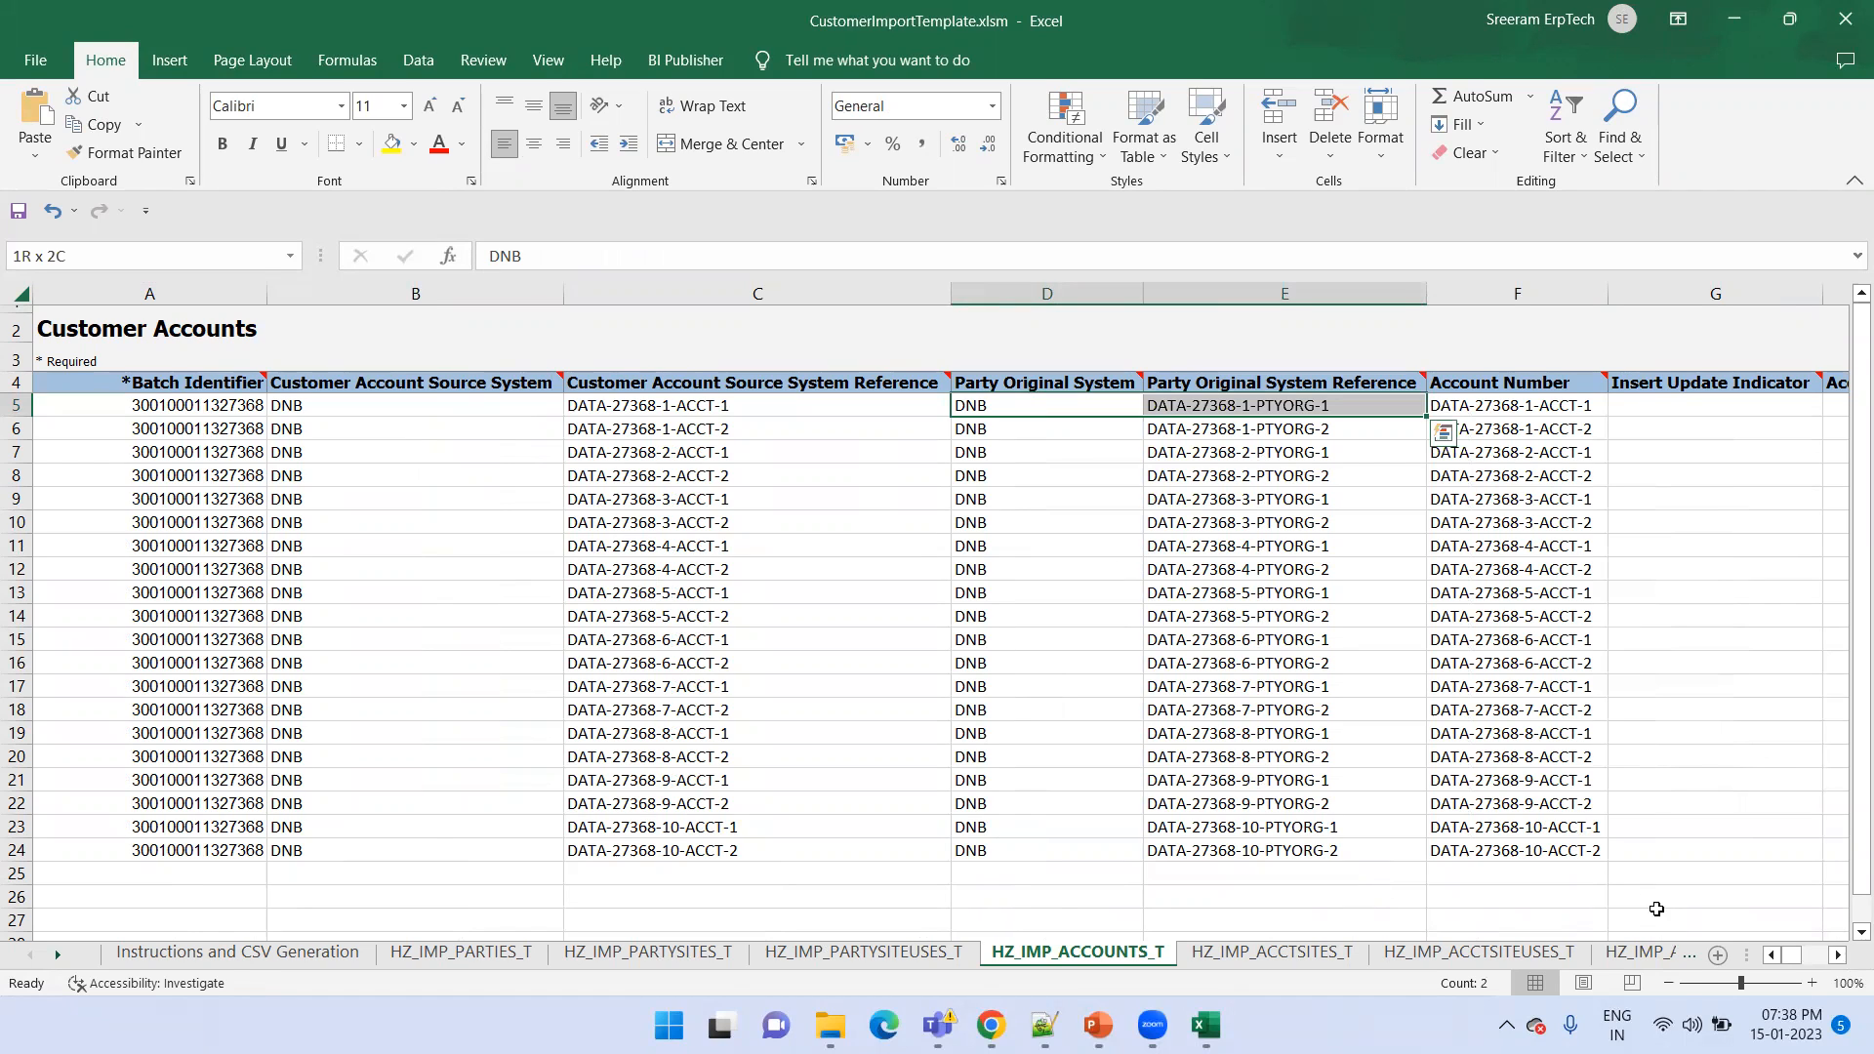
# On the HZ_IMP_ACCTSITES_T sheet, examine the first row's customer account, account site and party site reference fields
pyautogui.click(1303, 954)
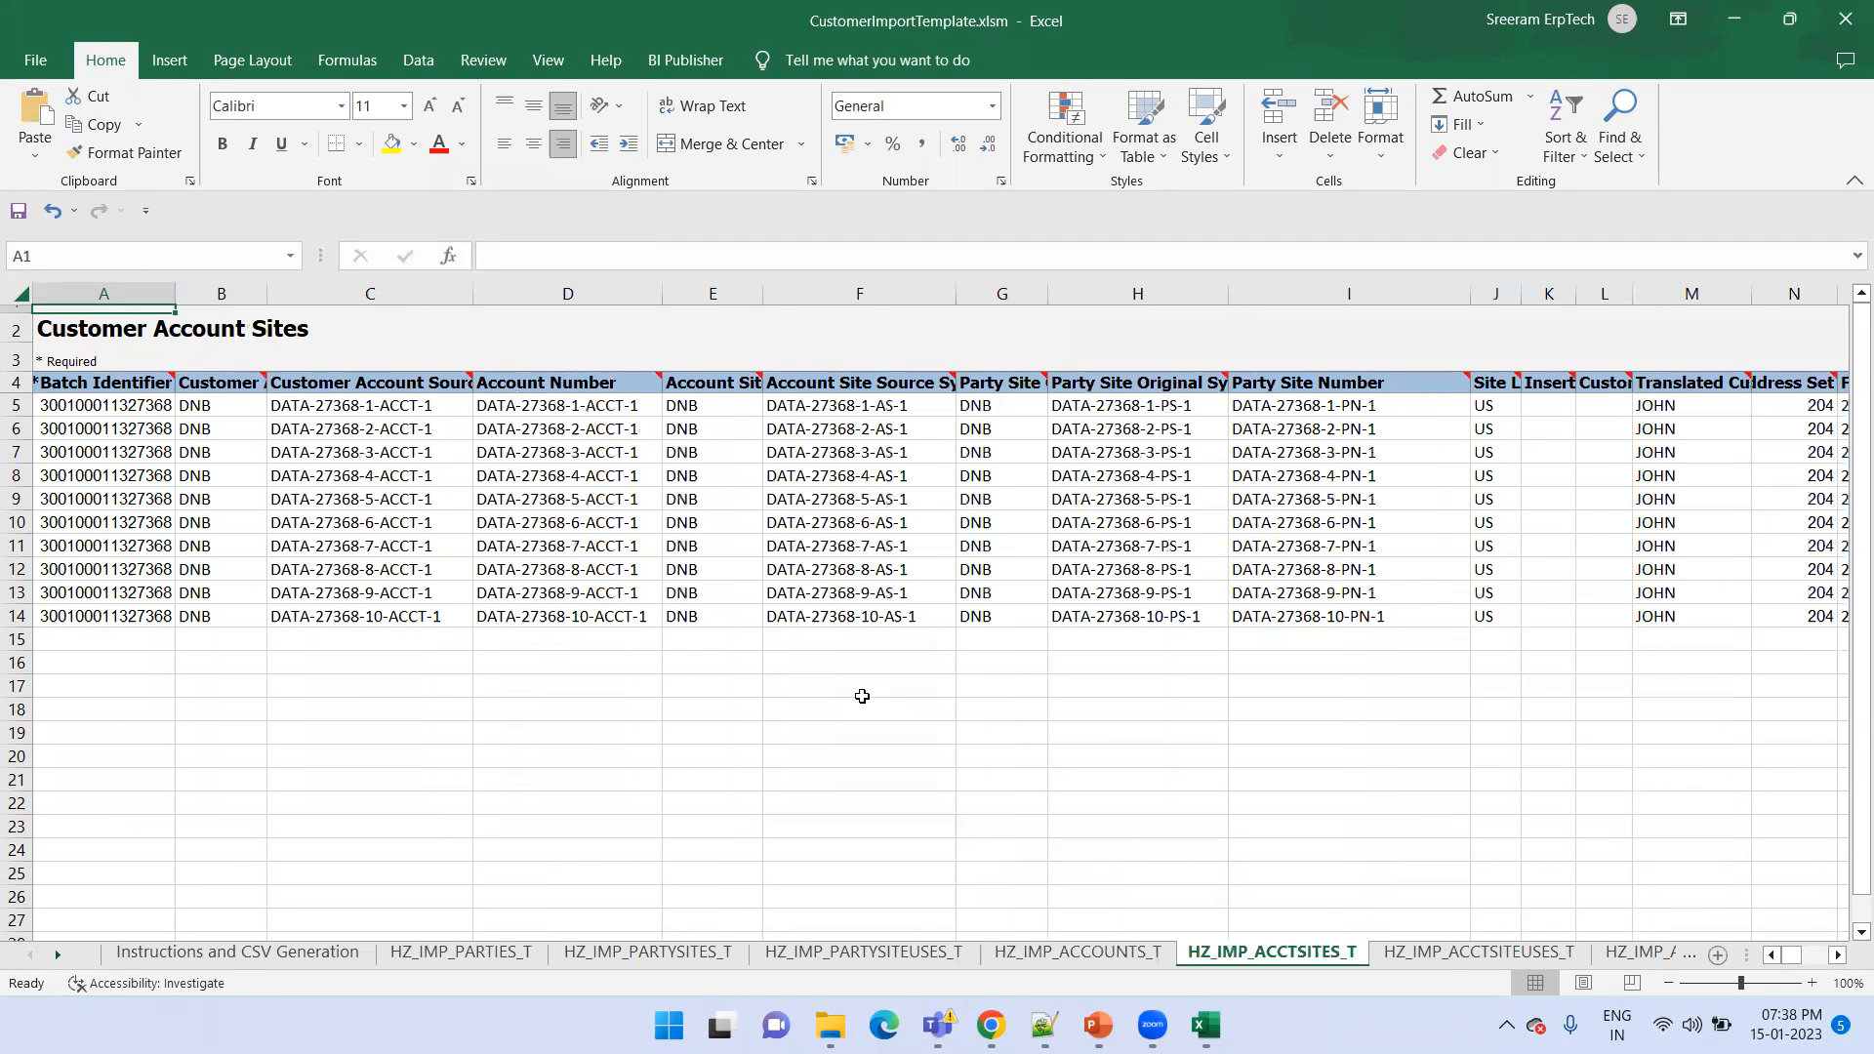
pyautogui.click(335, 413)
pyautogui.press('Right')
pyautogui.press('Left')
pyautogui.press('Left')
pyautogui.hotkey('shift', 'Right')
pyautogui.hotkey('shift', 'Right')
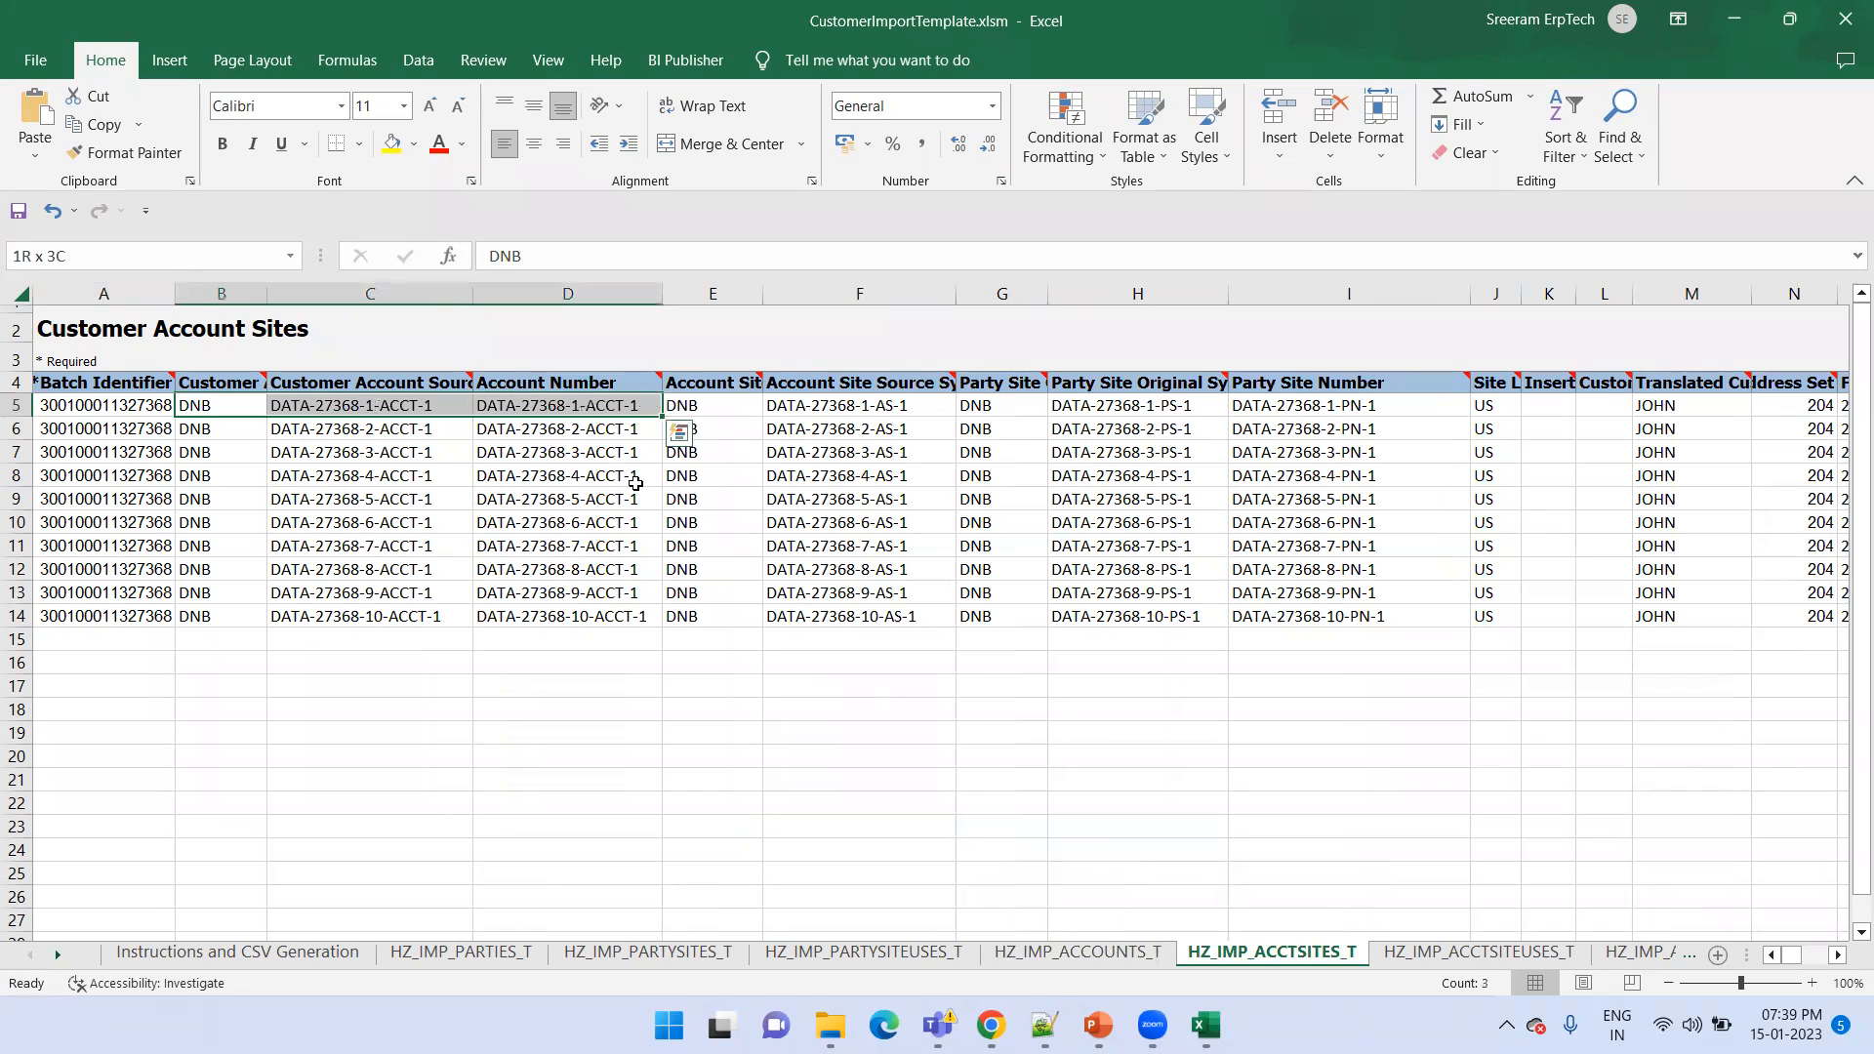
pyautogui.click(586, 405)
pyautogui.moveTo(721, 407); pyautogui.dragTo(903, 404)
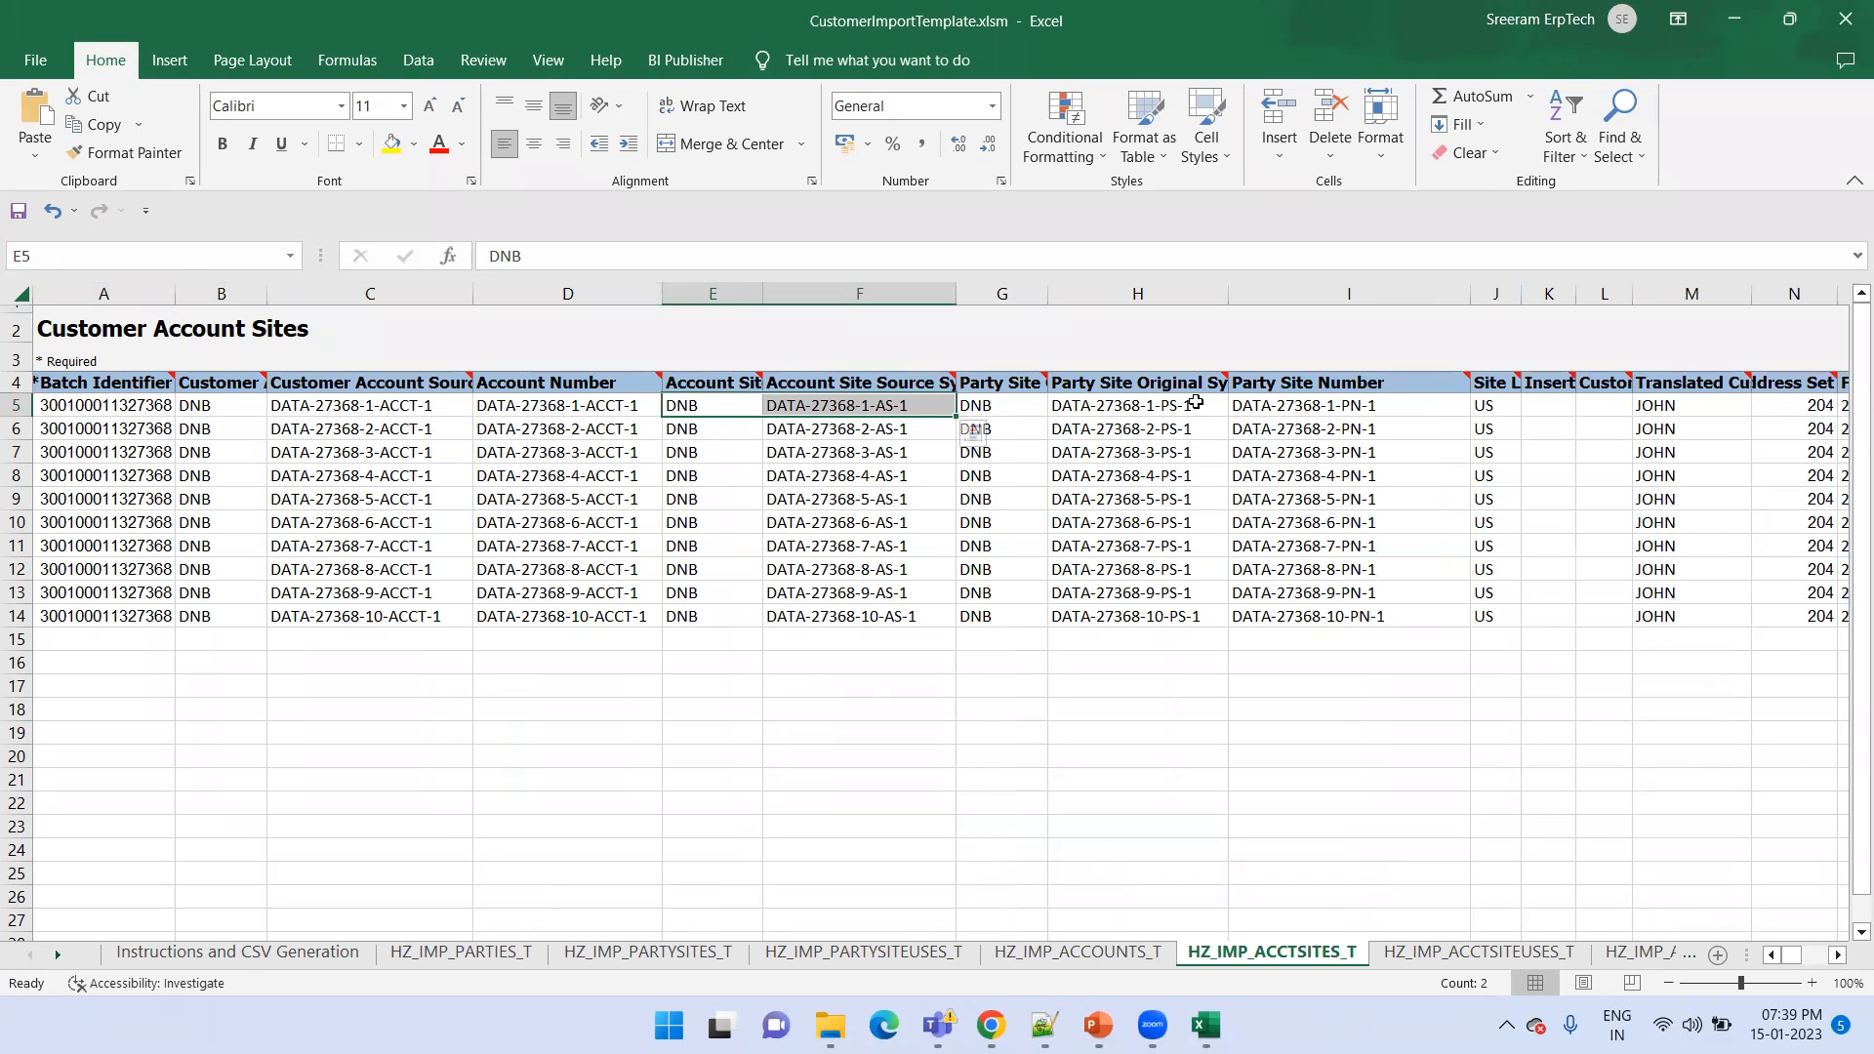
pyautogui.moveTo(1090, 408); pyautogui.dragTo(1269, 404)
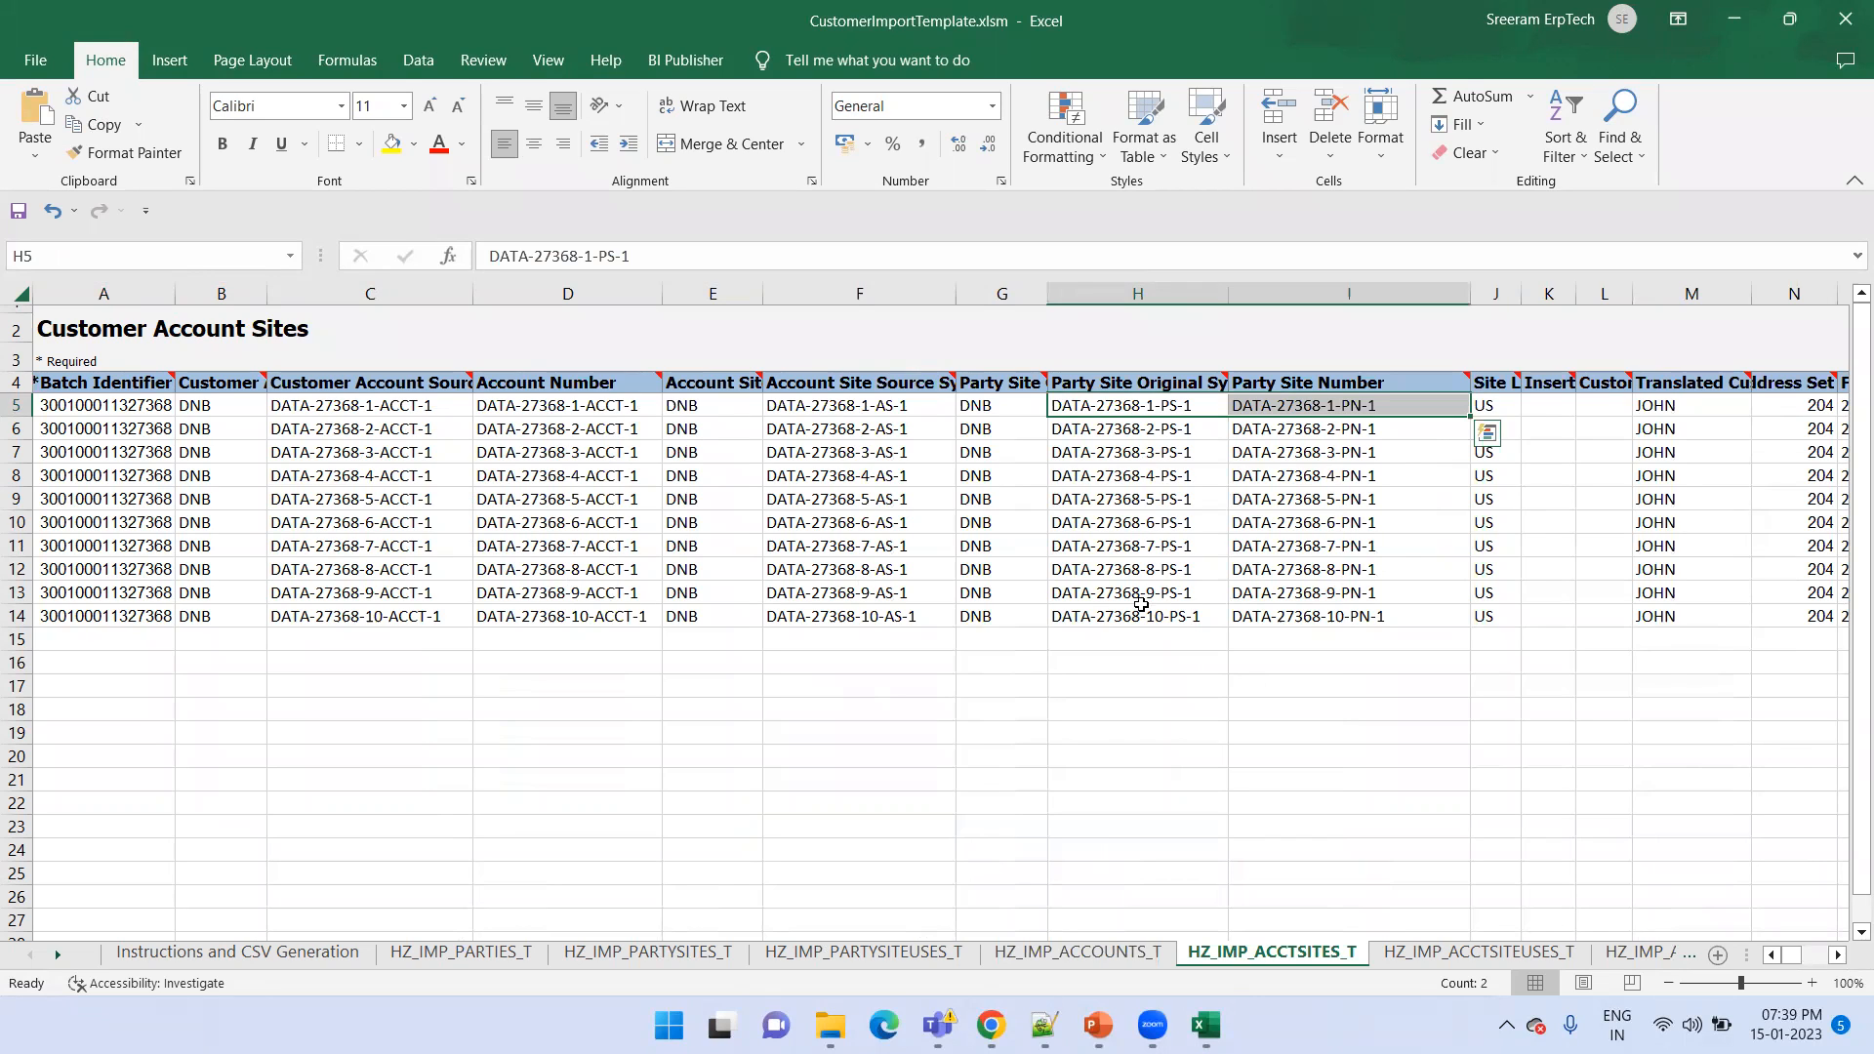
# Close the open template without saving and open CustomerImportTemplate.xlsm from the CustomerFBDIBulkImport folder
pyautogui.hotkey('ctrl', 'w')
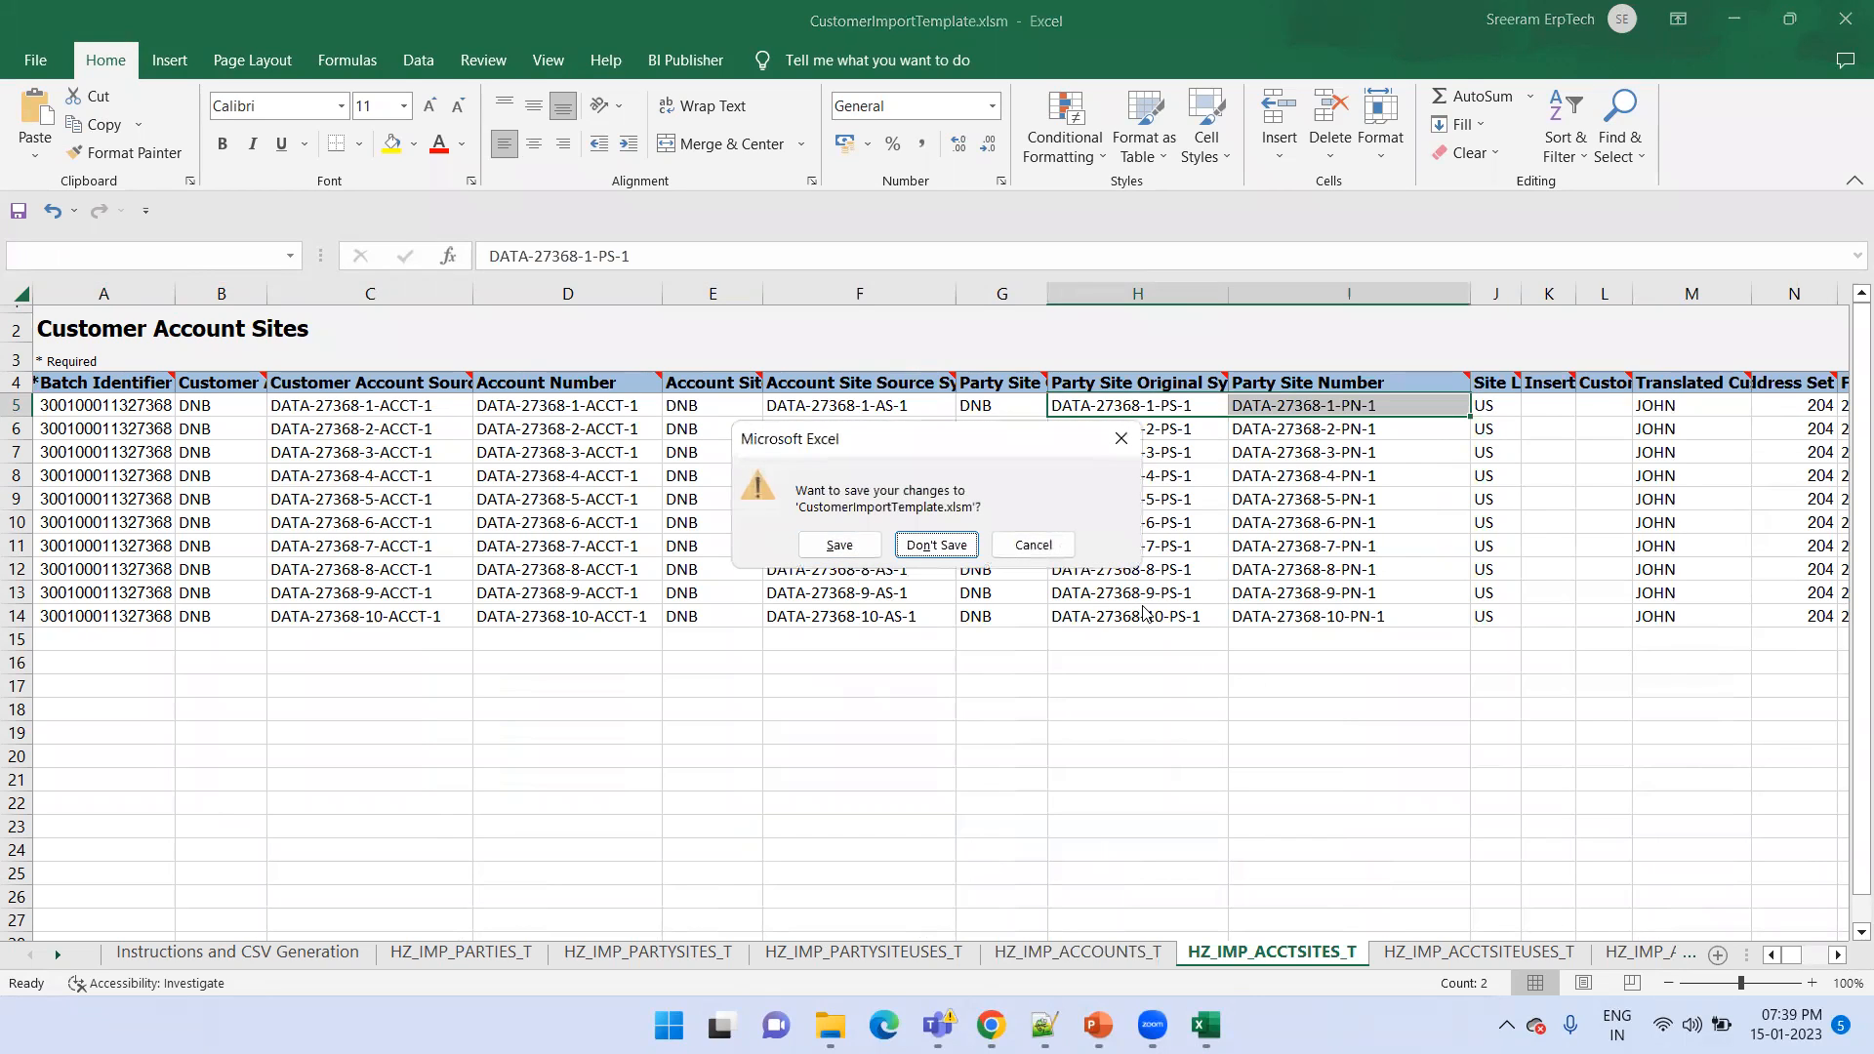
pyautogui.press('Return')
pyautogui.hotkey('alt', 'Tab')
pyautogui.hotkey('alt', 'Tab')
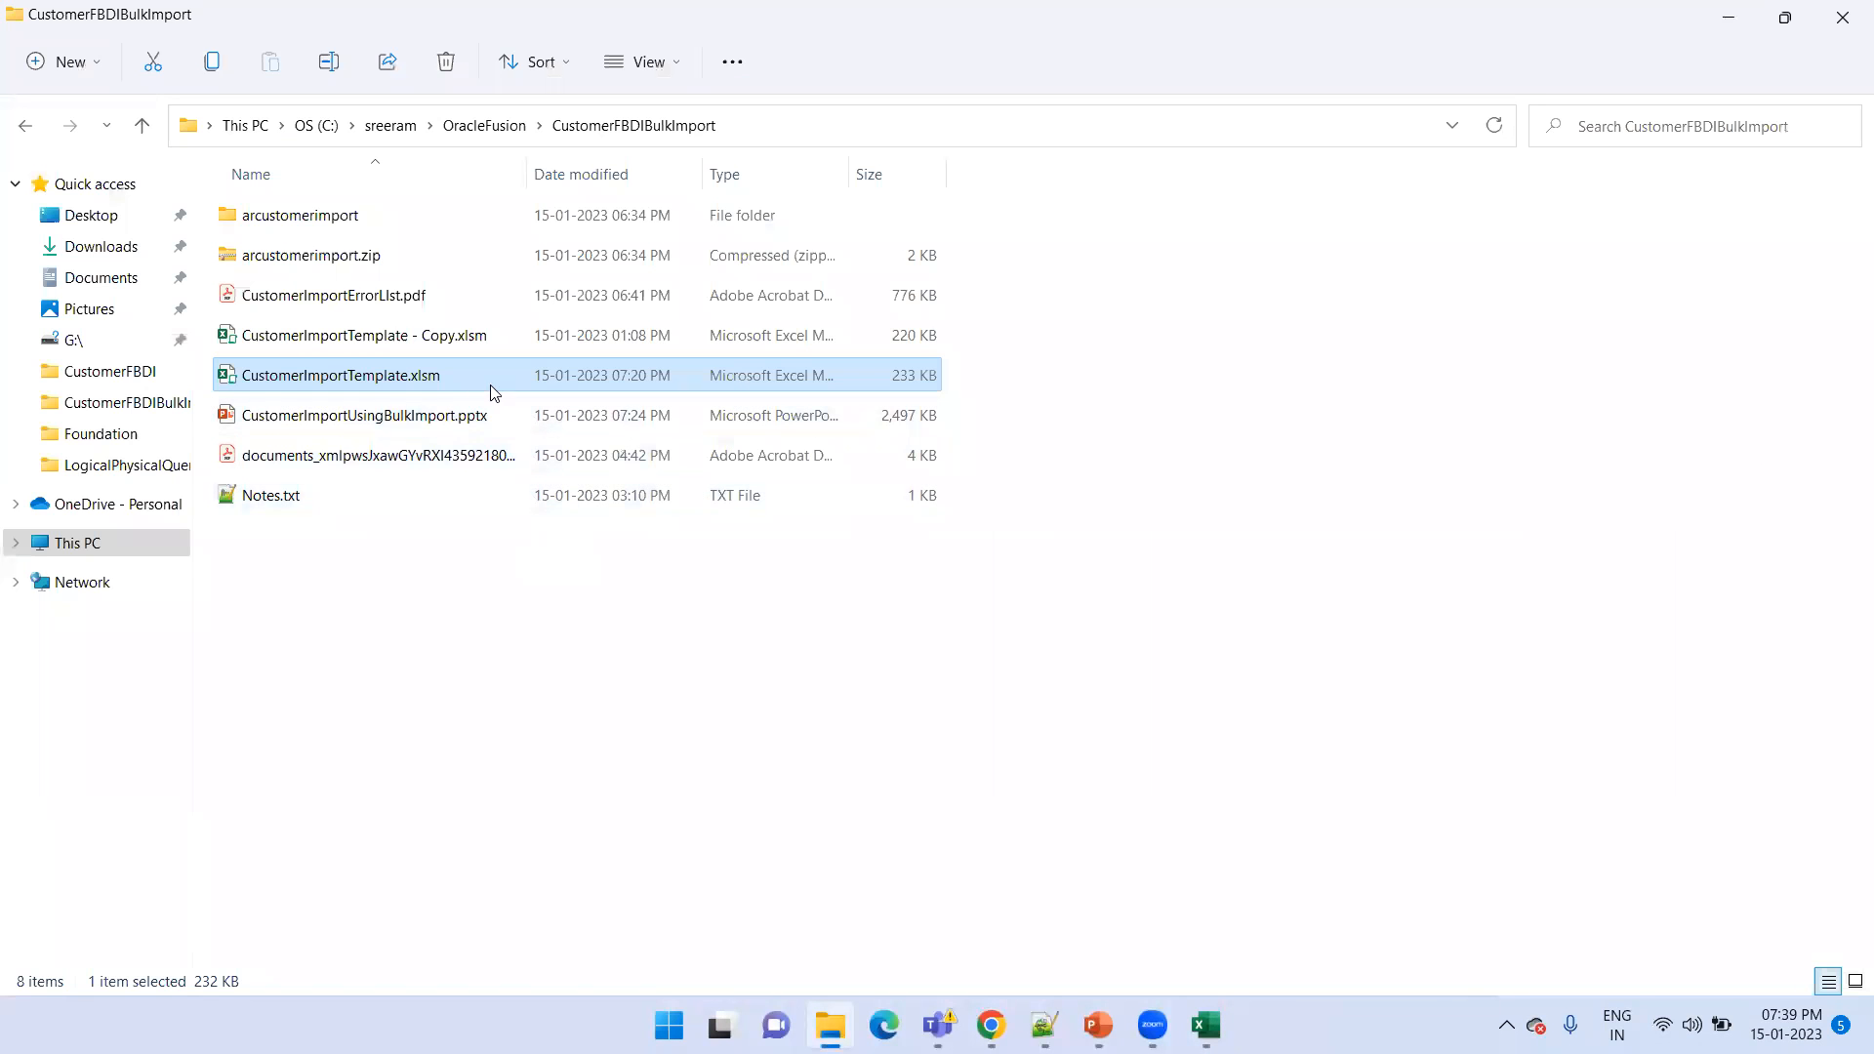
pyautogui.doubleClick(490, 384)
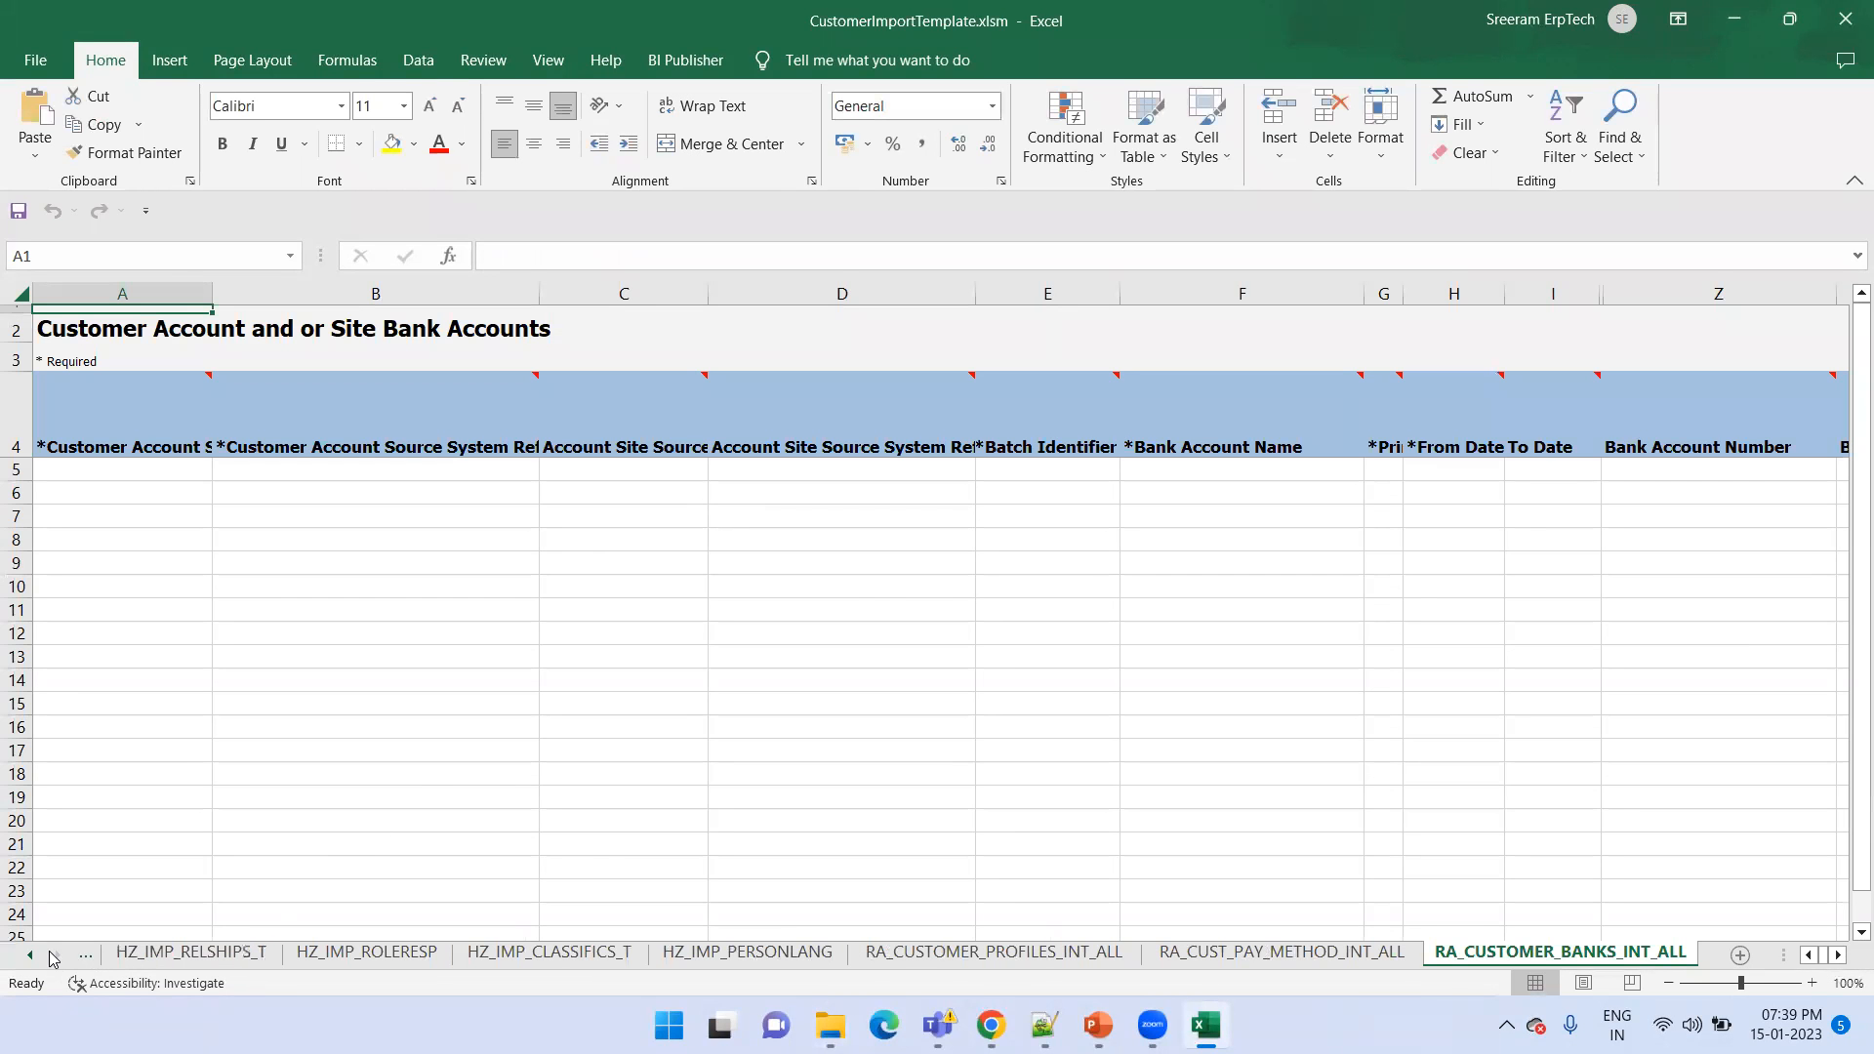
# On the HZ_IMP_PARTIES_T sheet, examine the party row's Batch Identifier and Party Original System values in A5 and B5
pyautogui.click(33, 955)
pyautogui.click(32, 955)
pyautogui.click(411, 954)
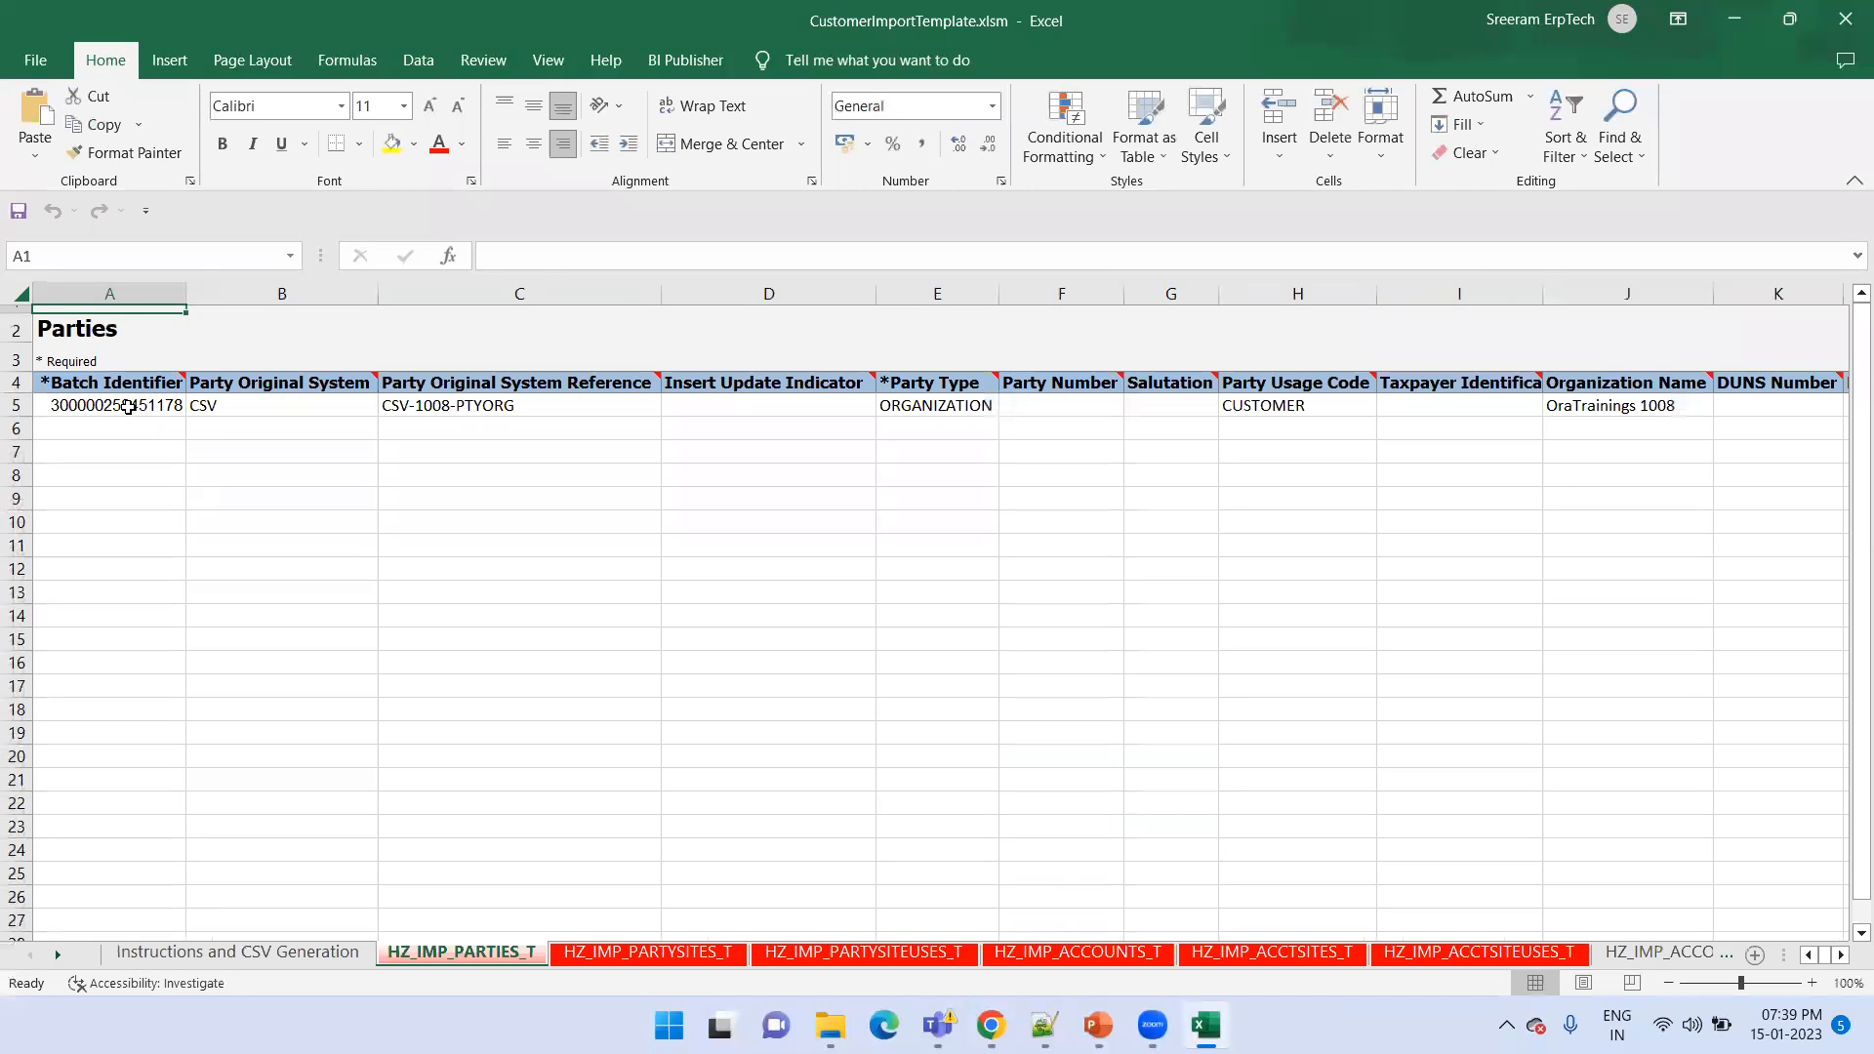
pyautogui.click(128, 406)
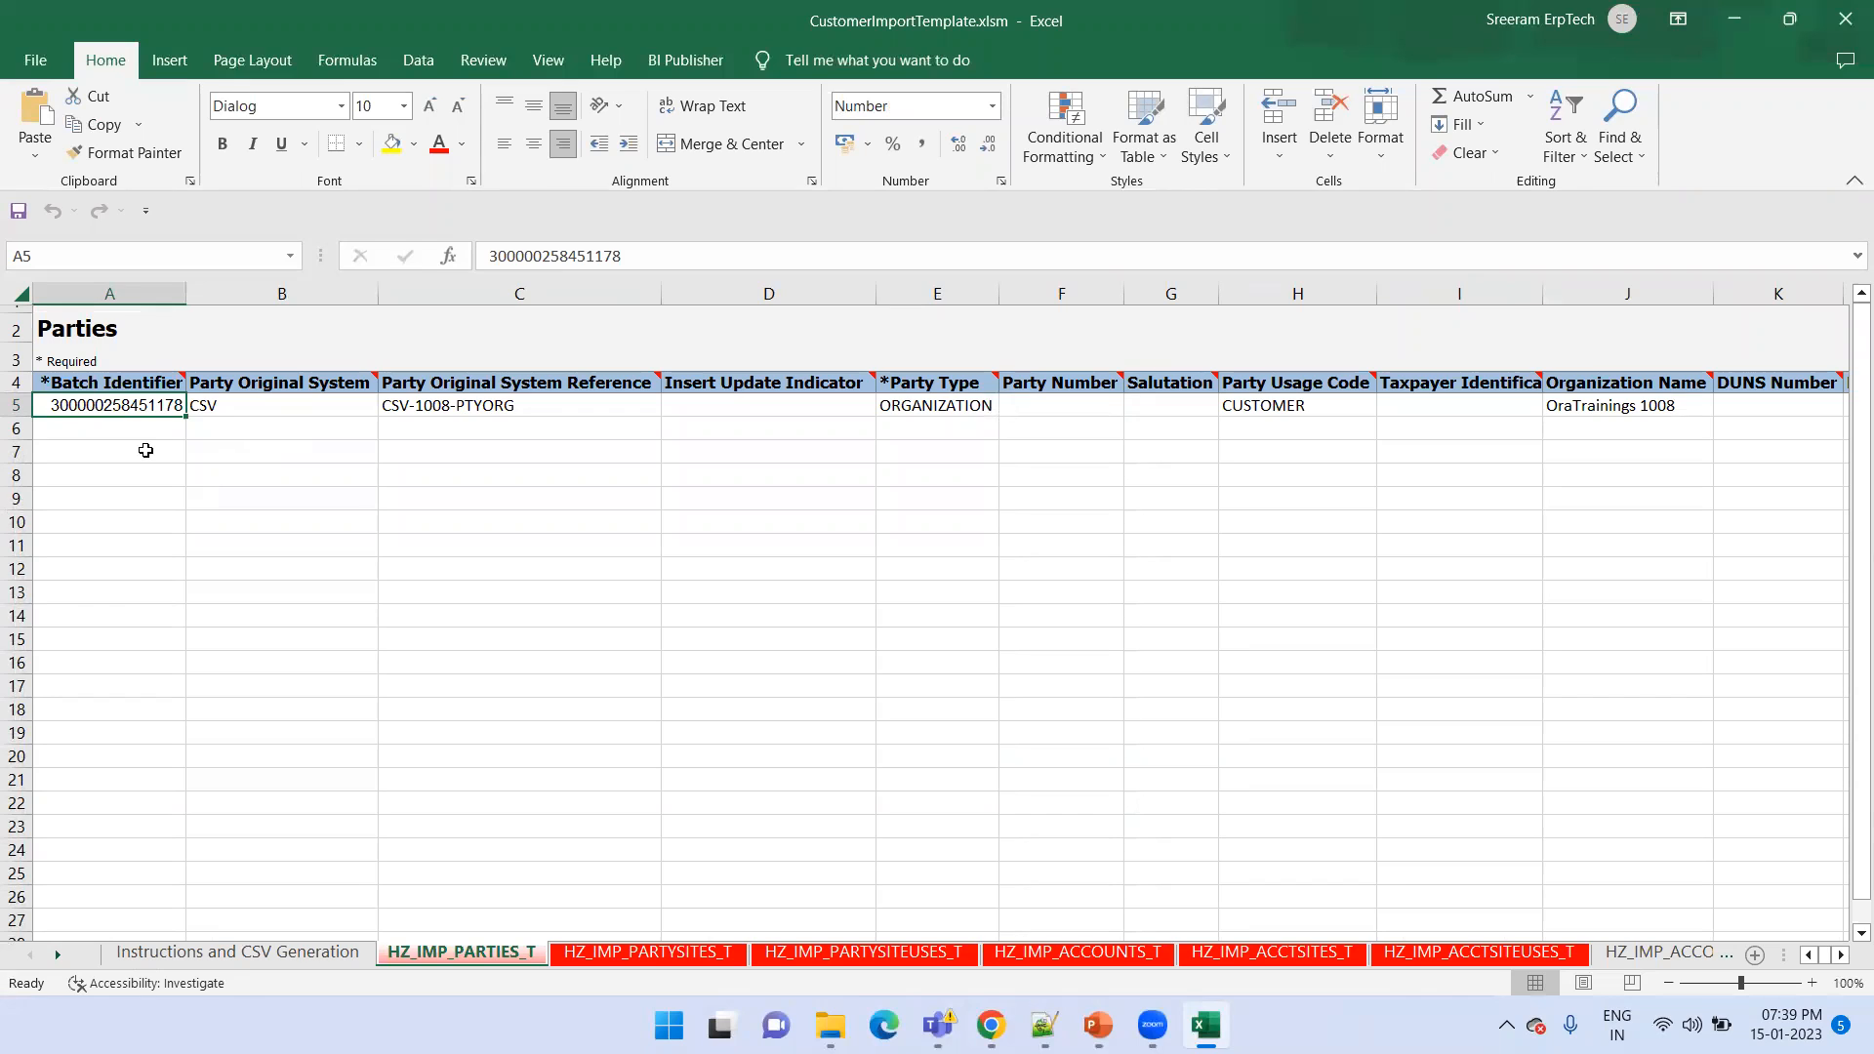
pyautogui.click(216, 407)
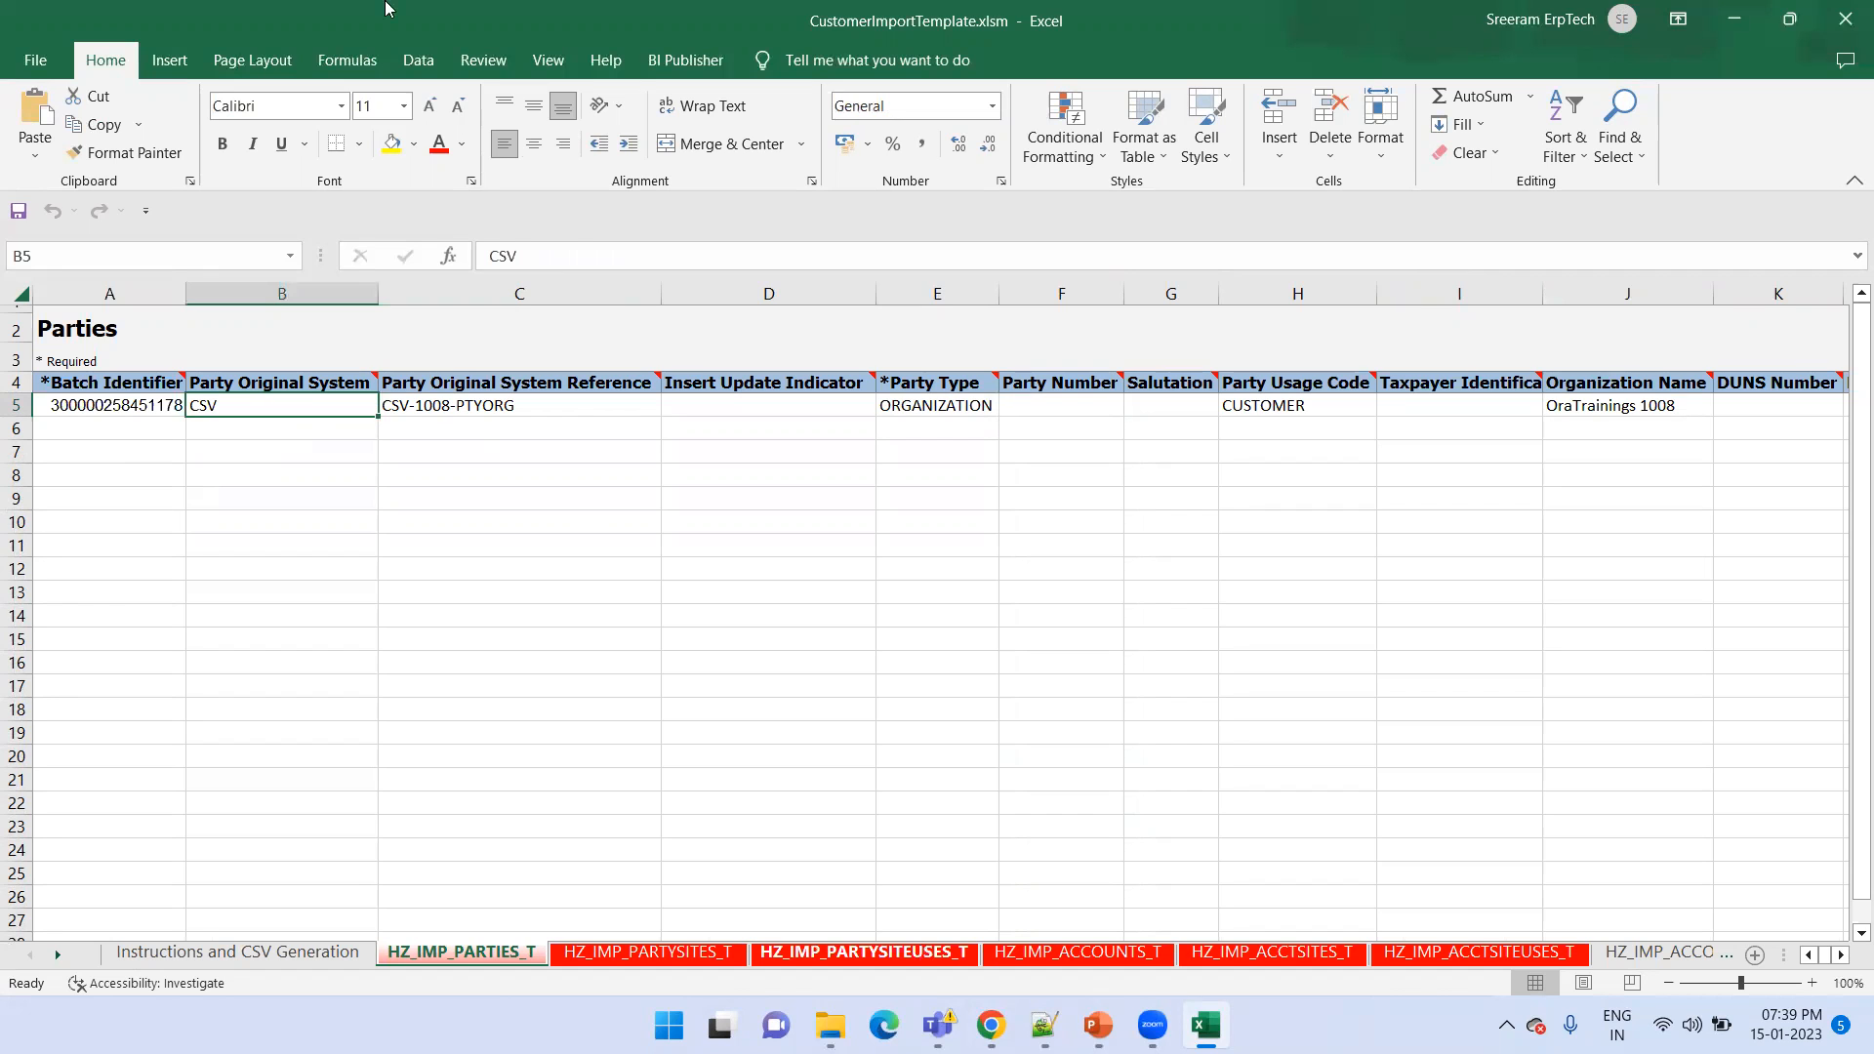
# Switch to Oracle Fusion in Chrome and open the task search page of Setup and Maintenance
pyautogui.hotkey('alt', 'Tab')
pyautogui.click(1258, 244)
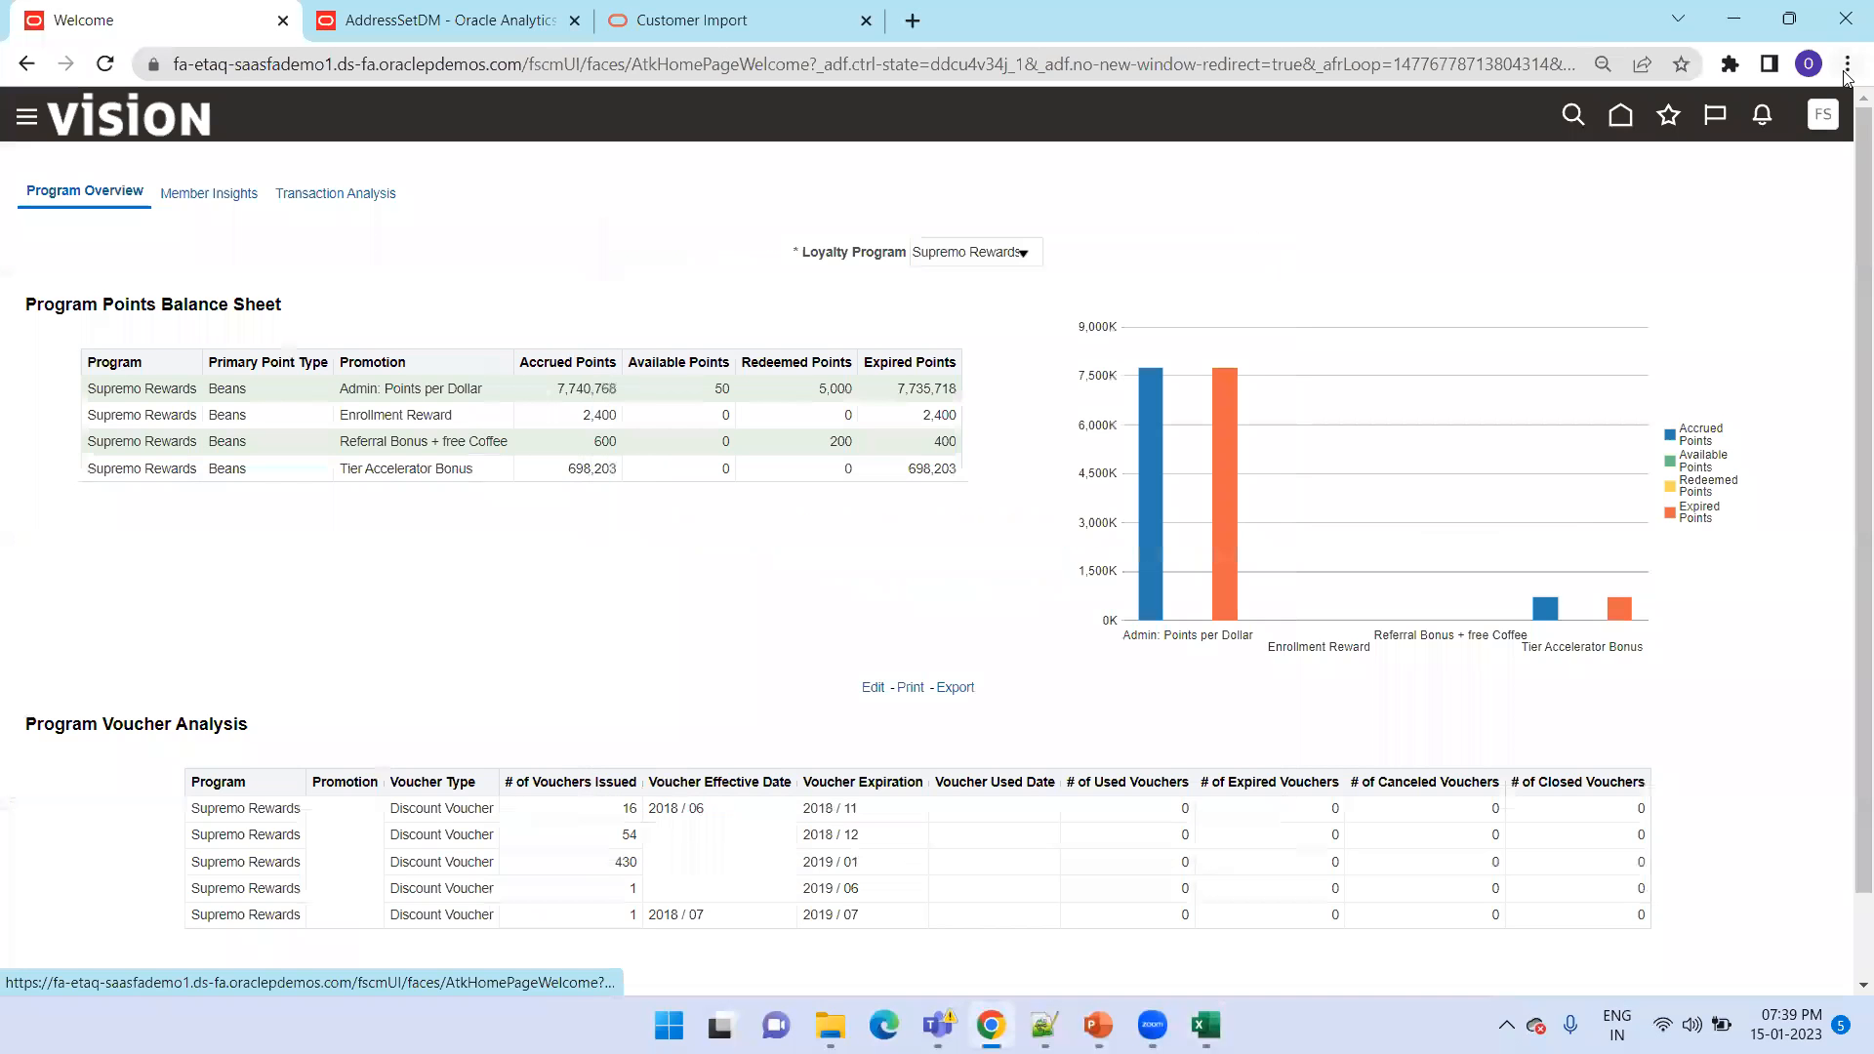
pyautogui.click(1445, 446)
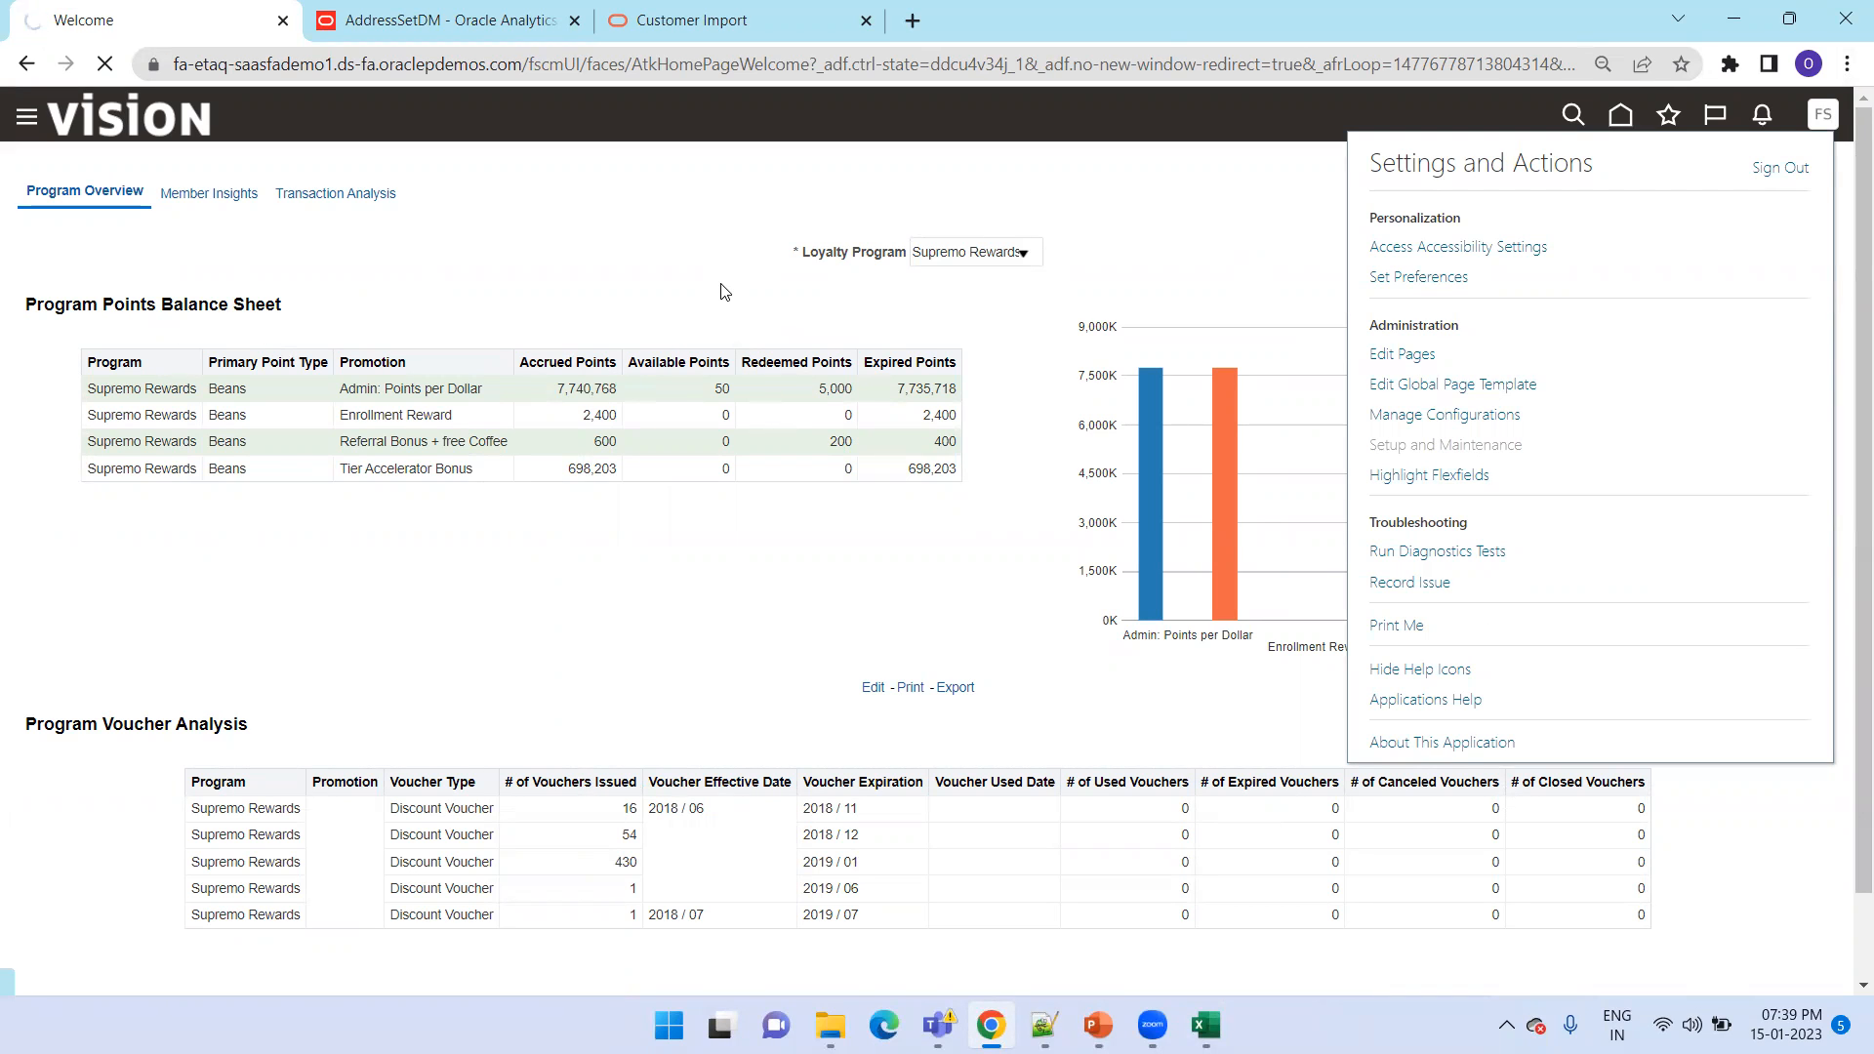
pyautogui.click(1849, 415)
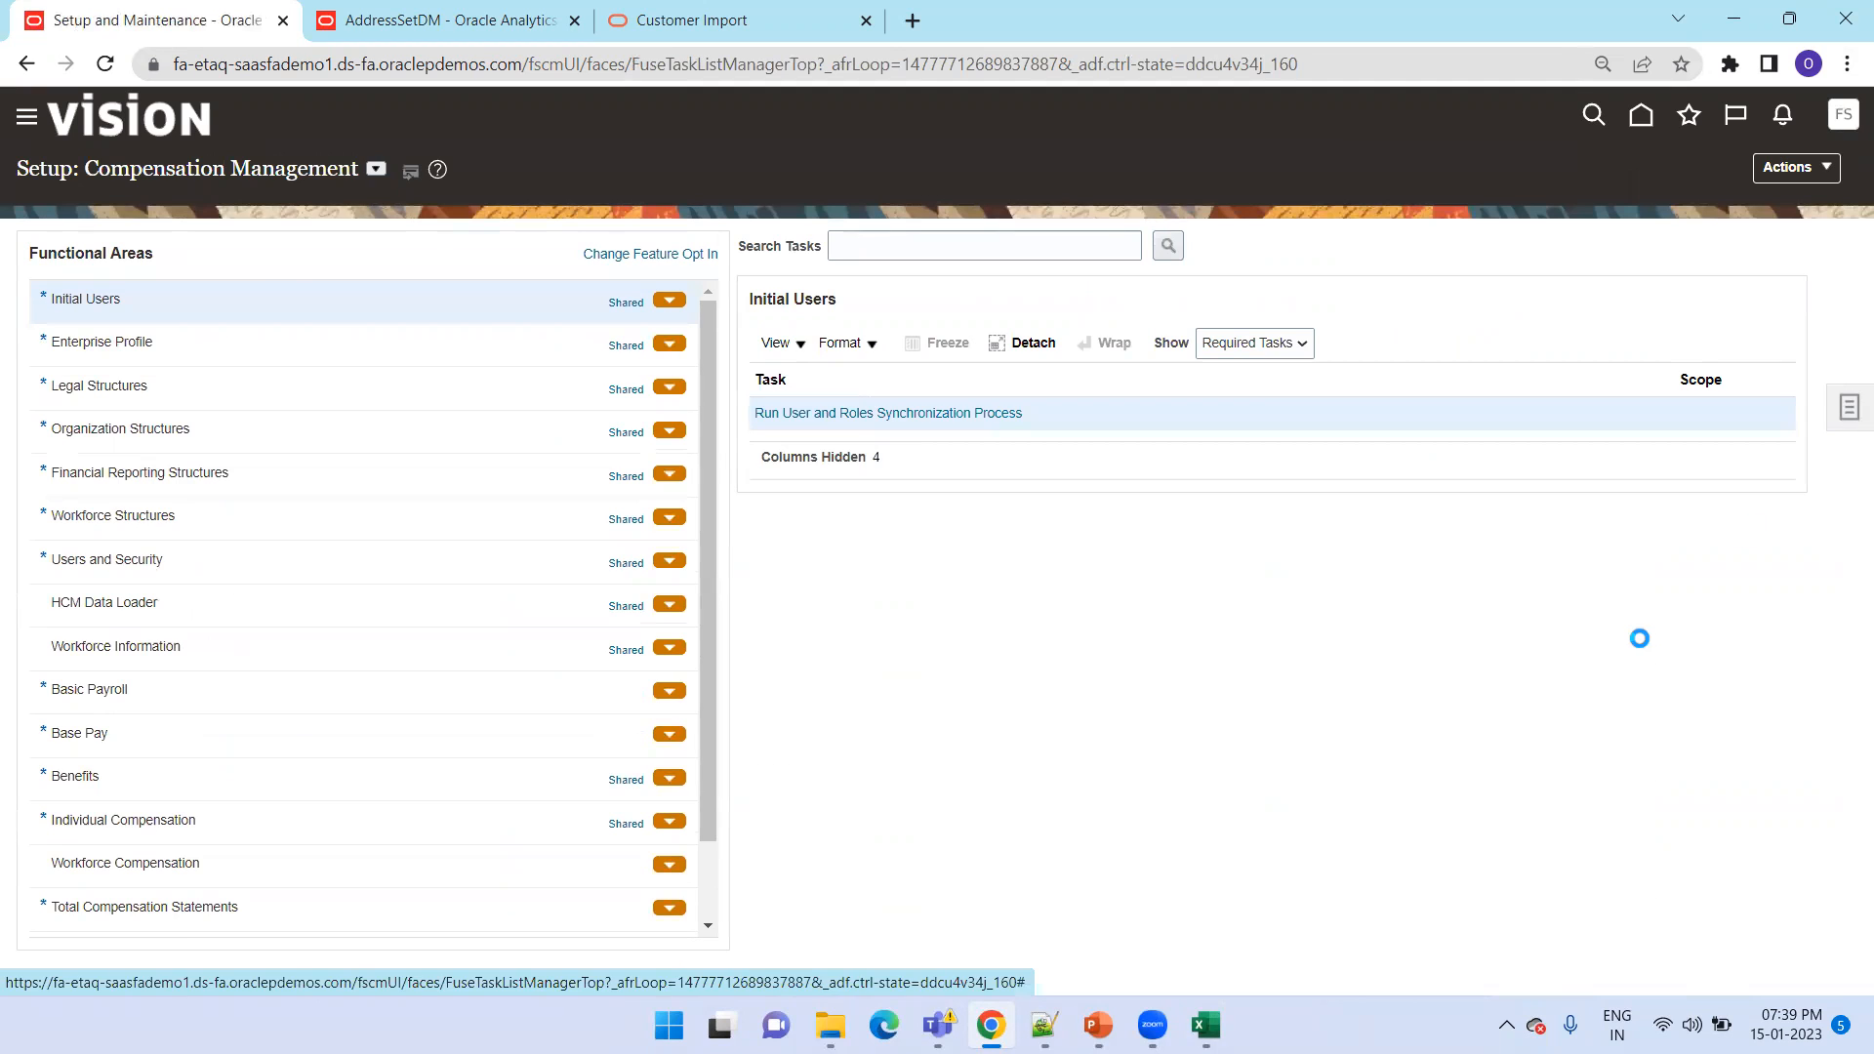
pyautogui.click(1612, 414)
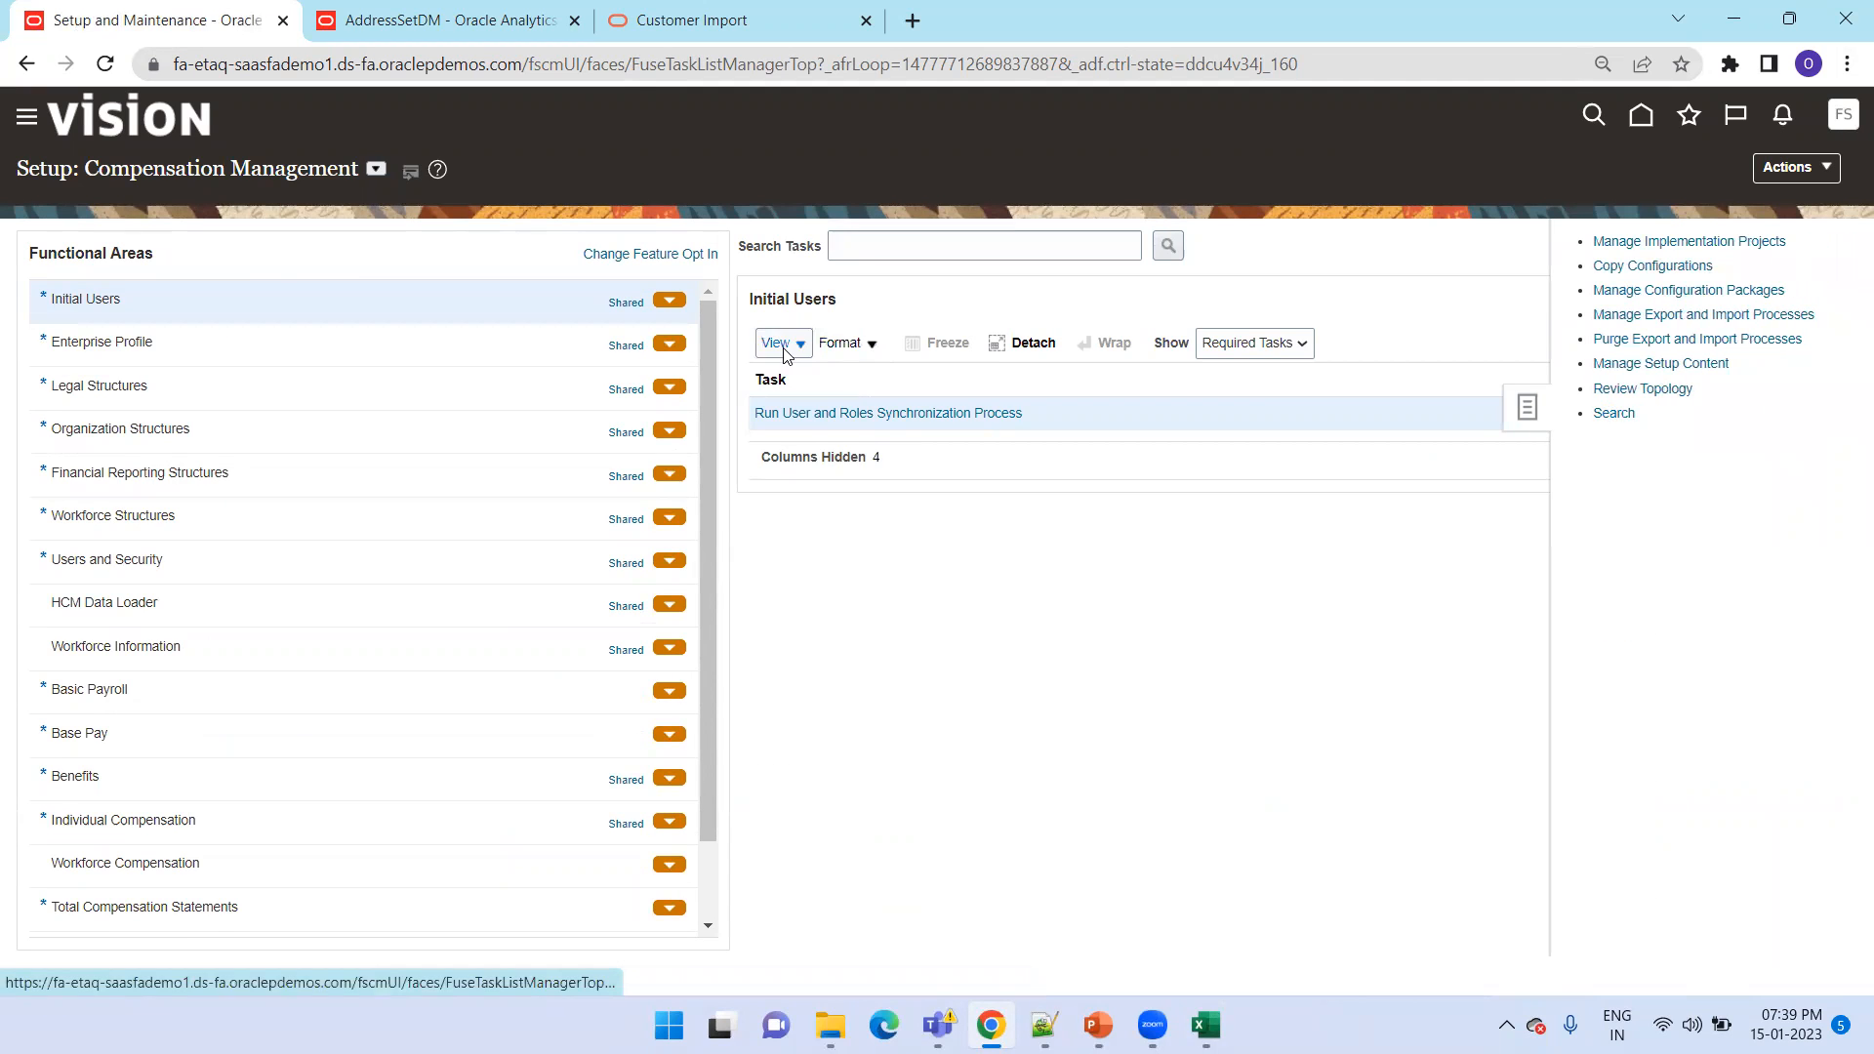
# Search the setup tasks for "Manage Trad%S%" and open Manage Trading Community Source Systems
pyautogui.click(625, 252)
pyautogui.write('Manage Tr')
pyautogui.press('Down')
pyautogui.press('Return')
pyautogui.press('Return')
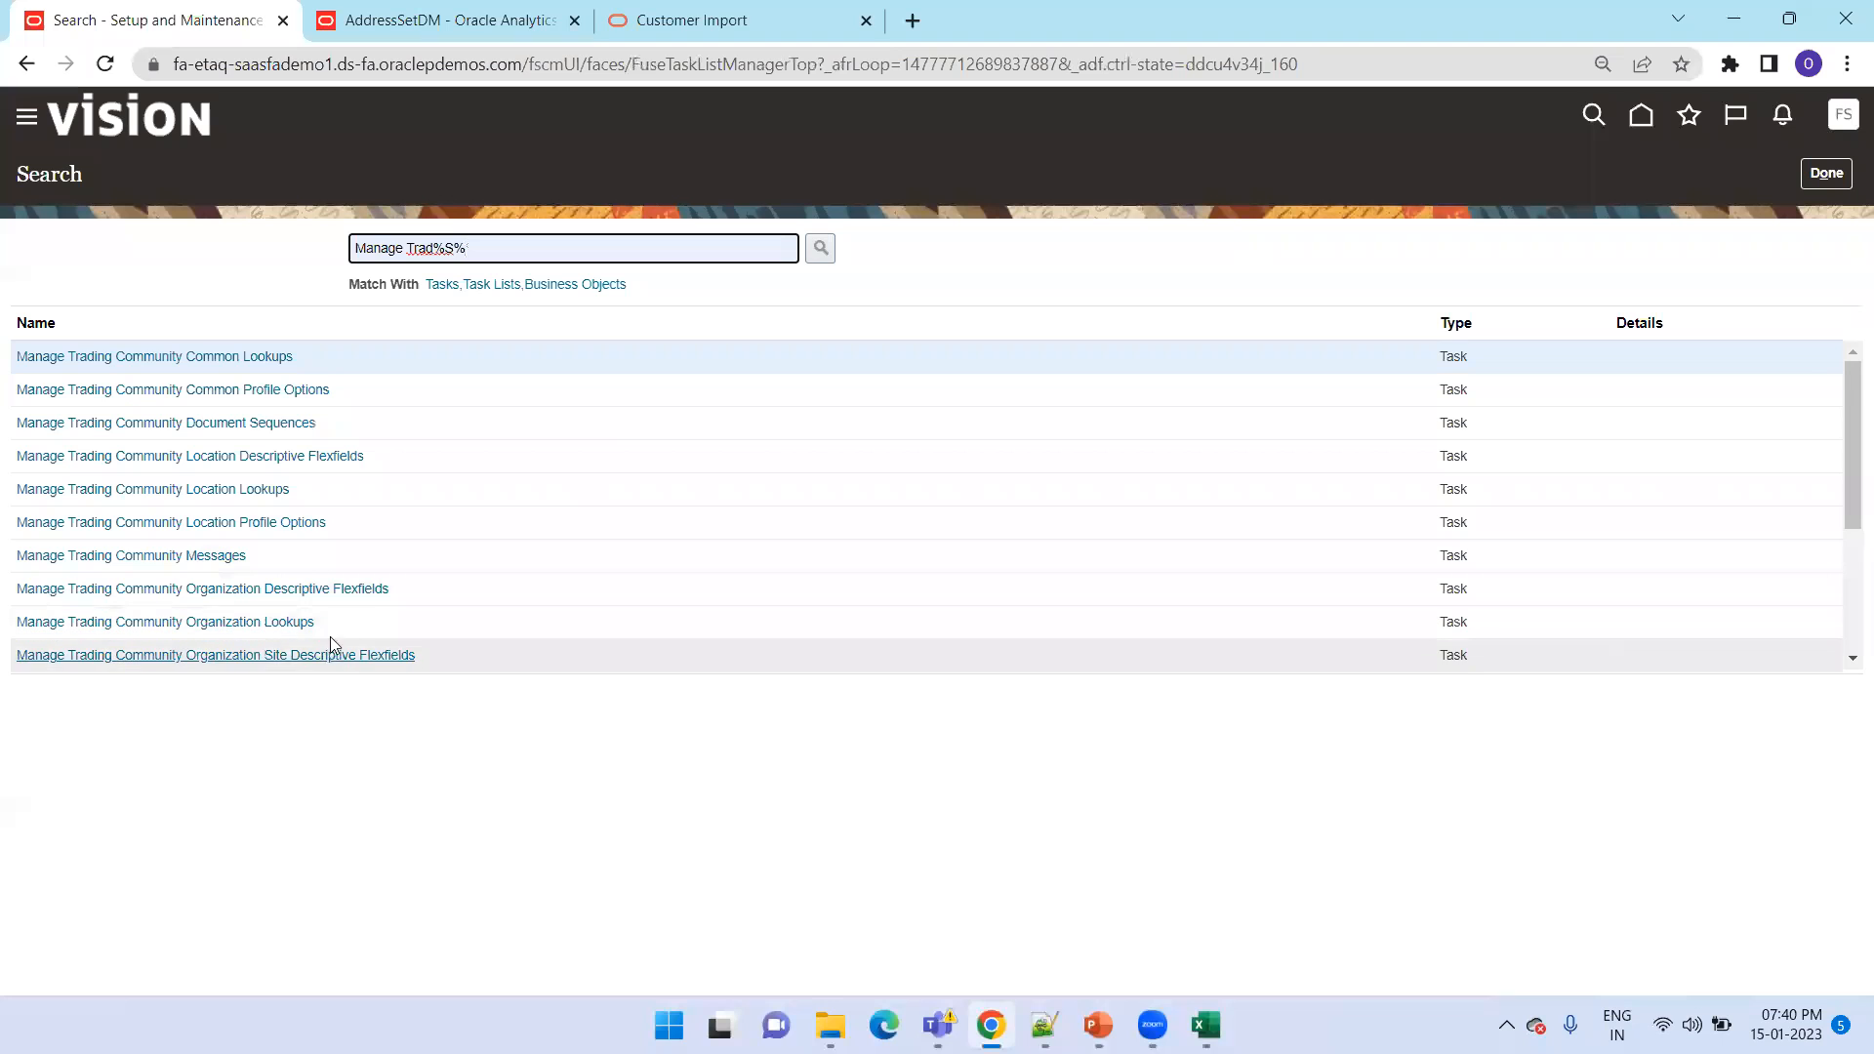
pyautogui.scroll(-2, 349, 533)
pyautogui.scroll(-2, 350, 533)
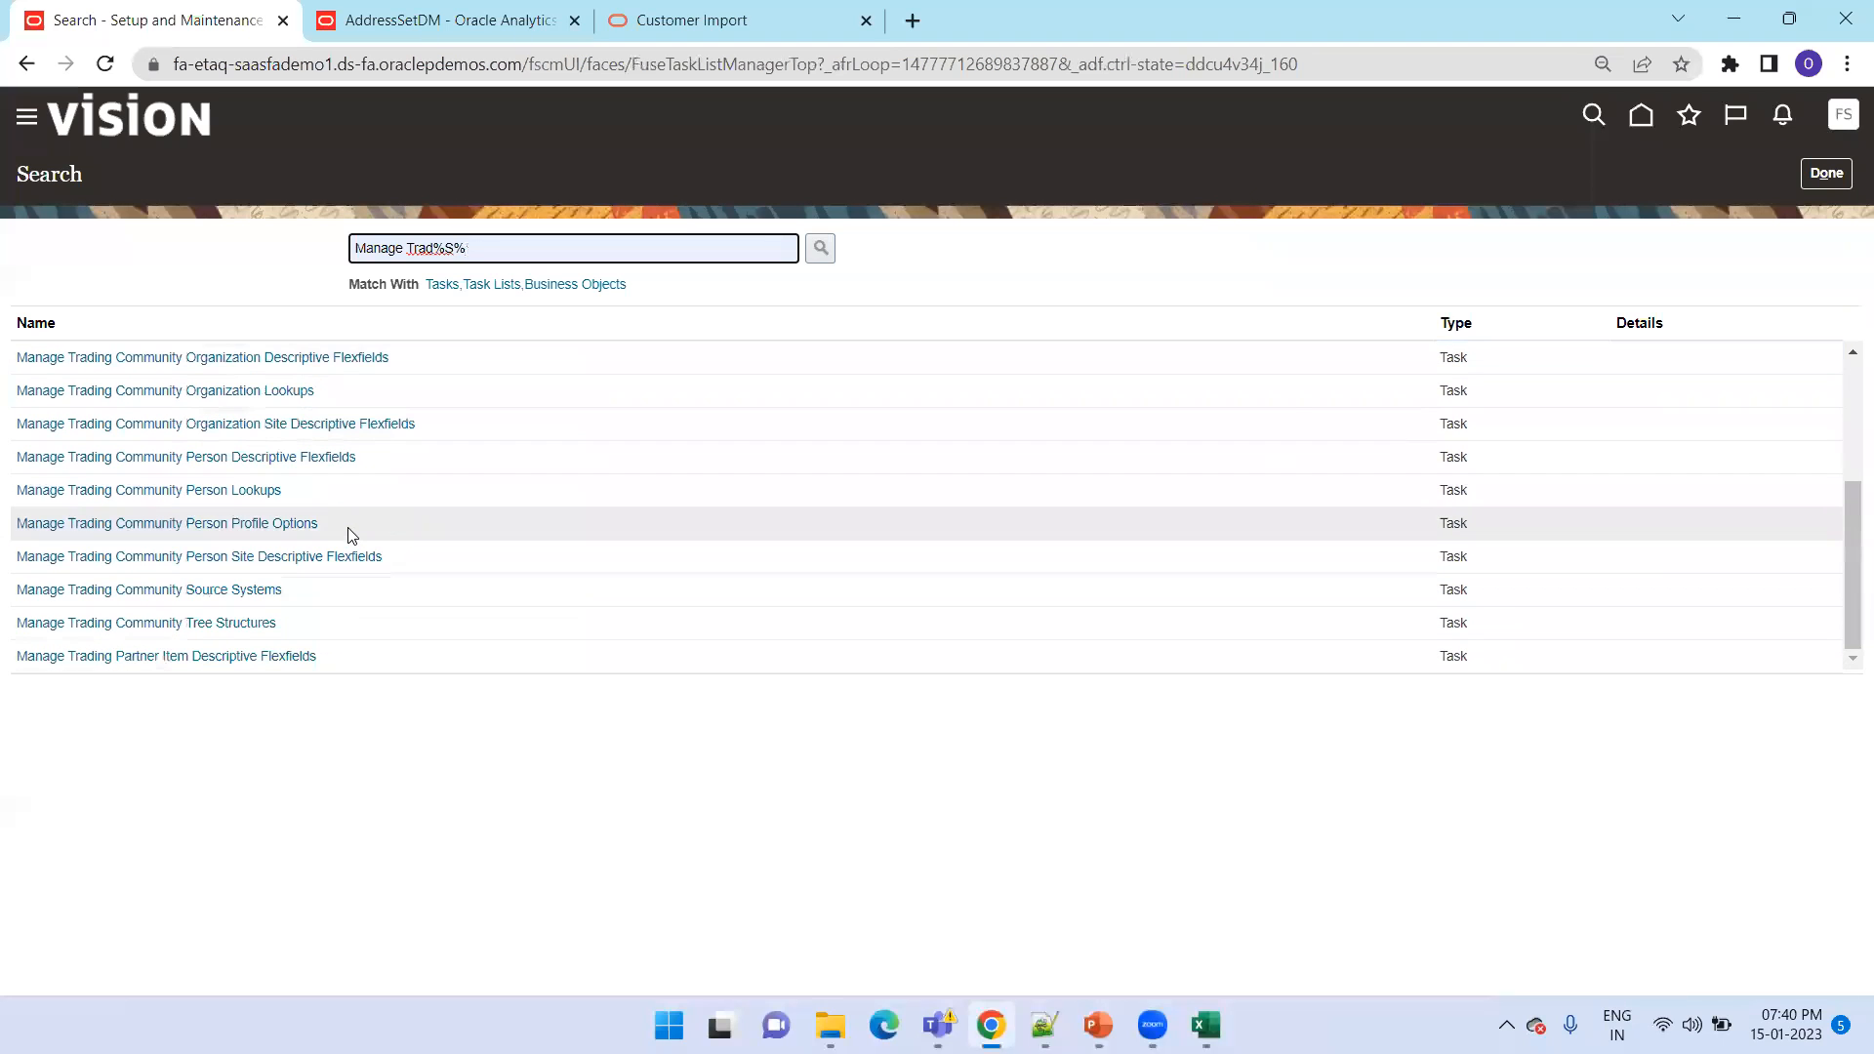
pyautogui.click(257, 588)
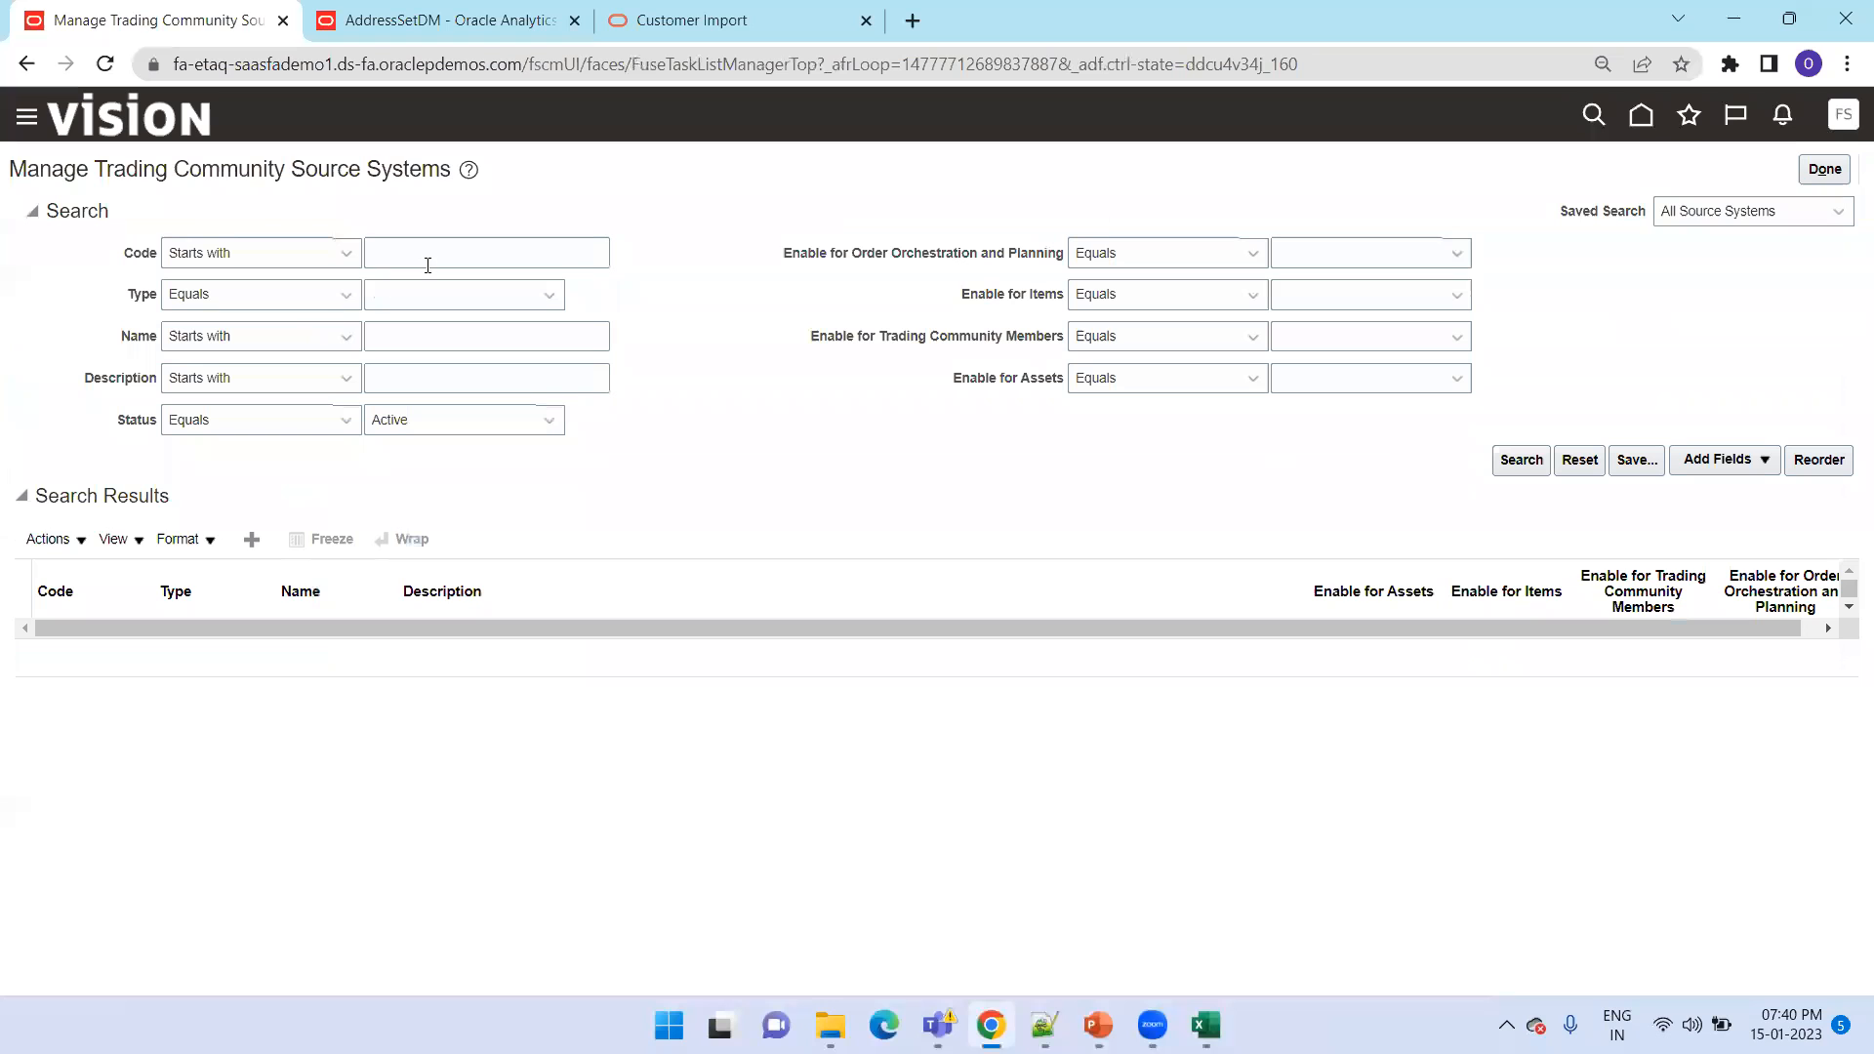
# List all active source systems, and back in the Excel template check the party's original system reference in C5
pyautogui.click(1525, 460)
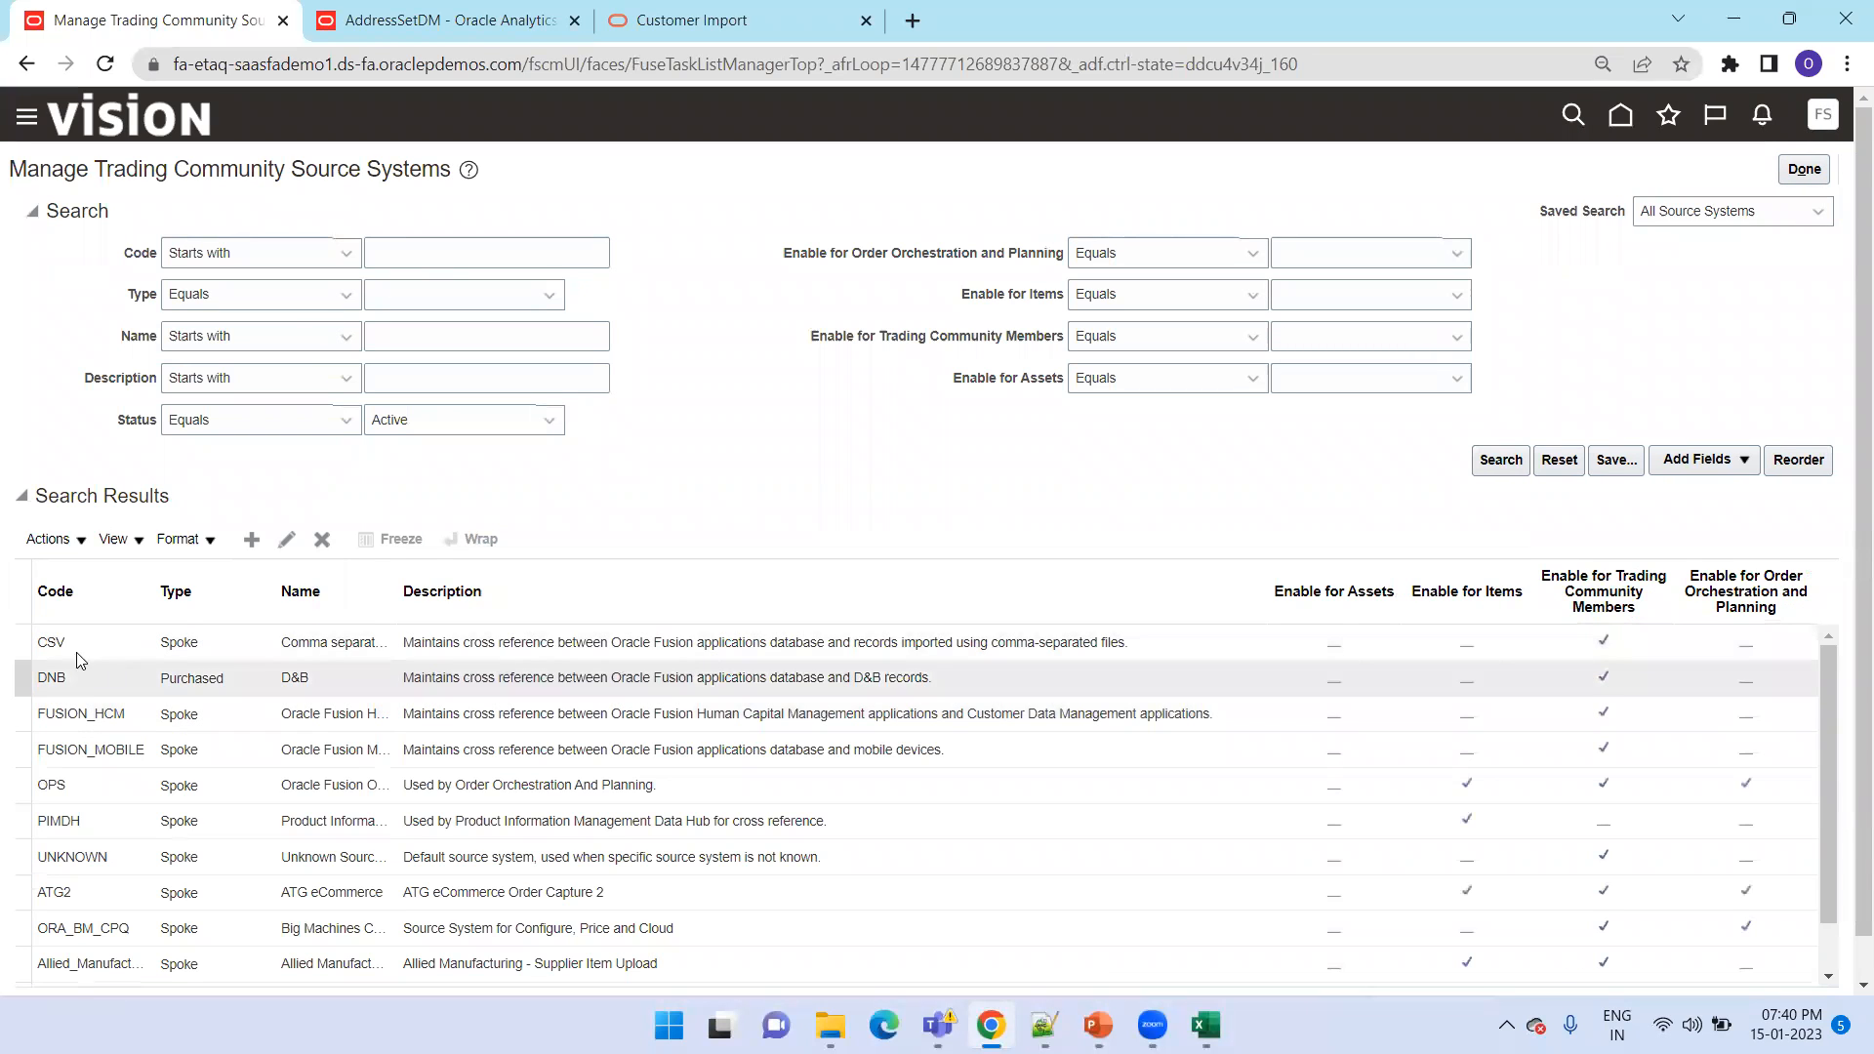
pyautogui.hotkey('alt', 'Tab')
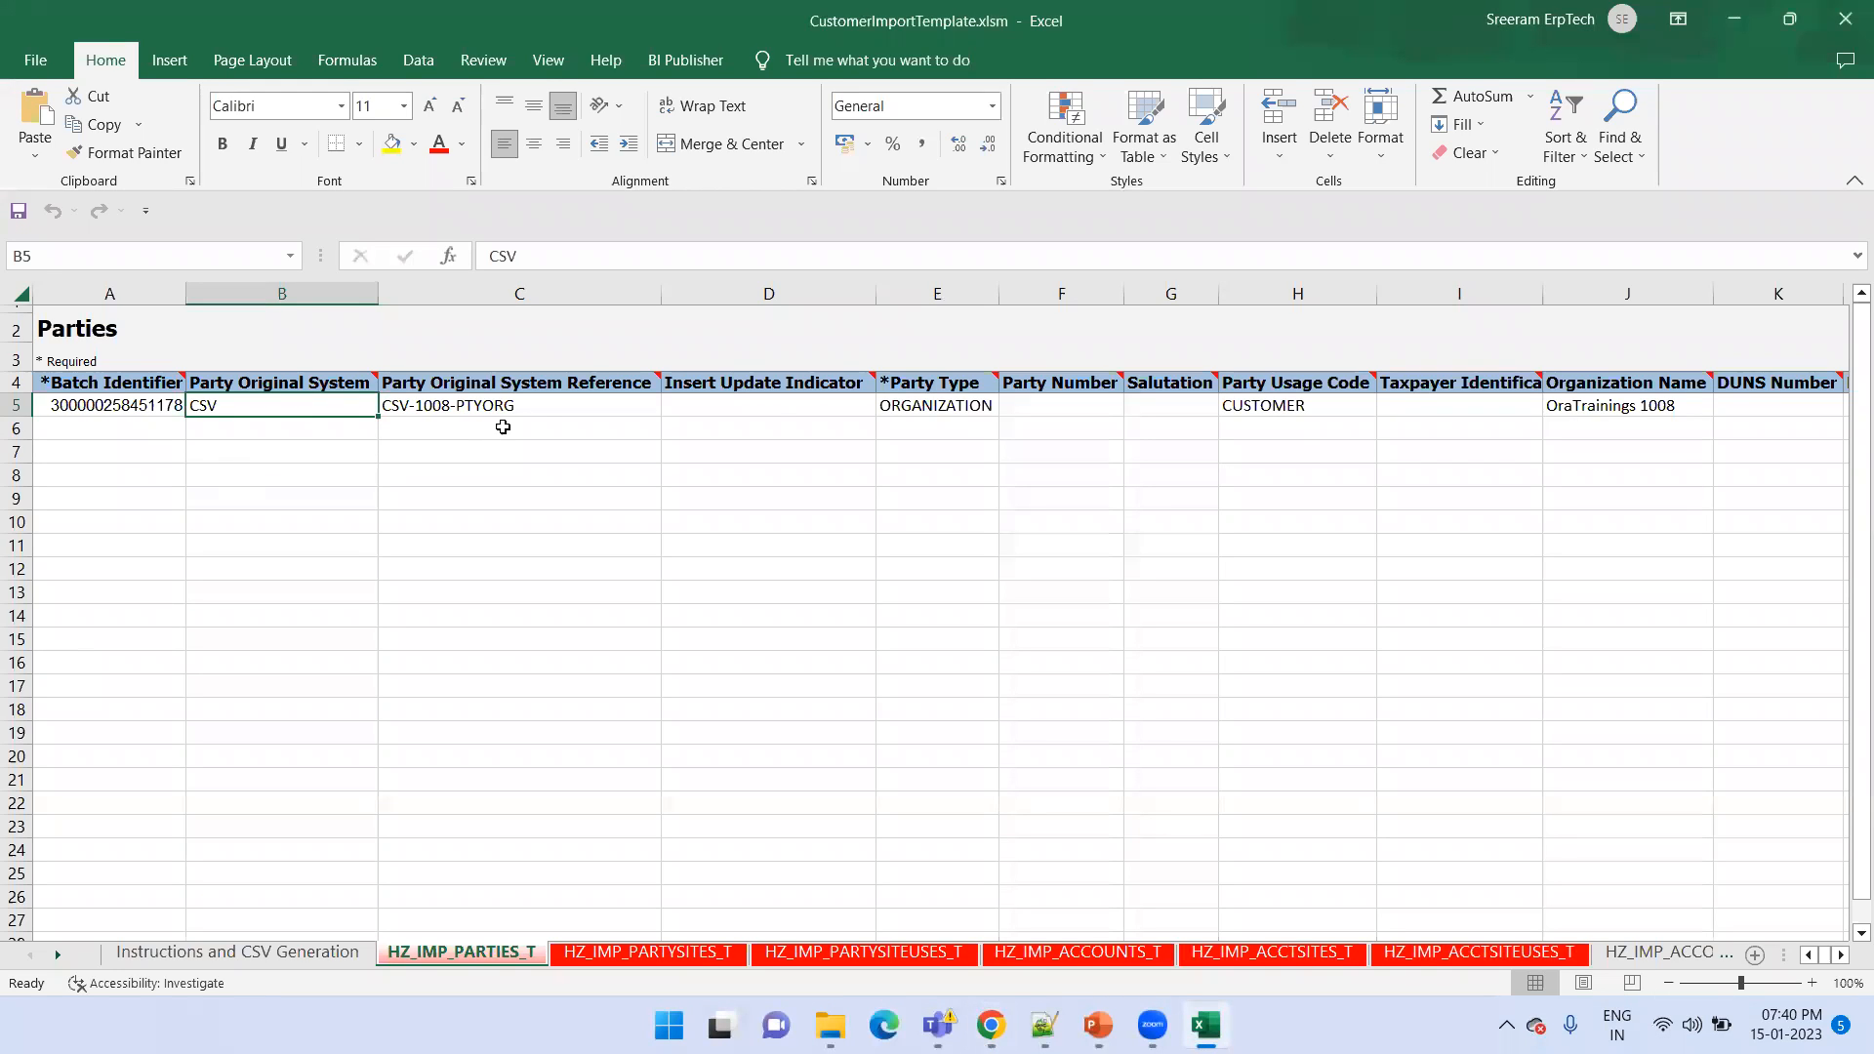
pyautogui.click(502, 406)
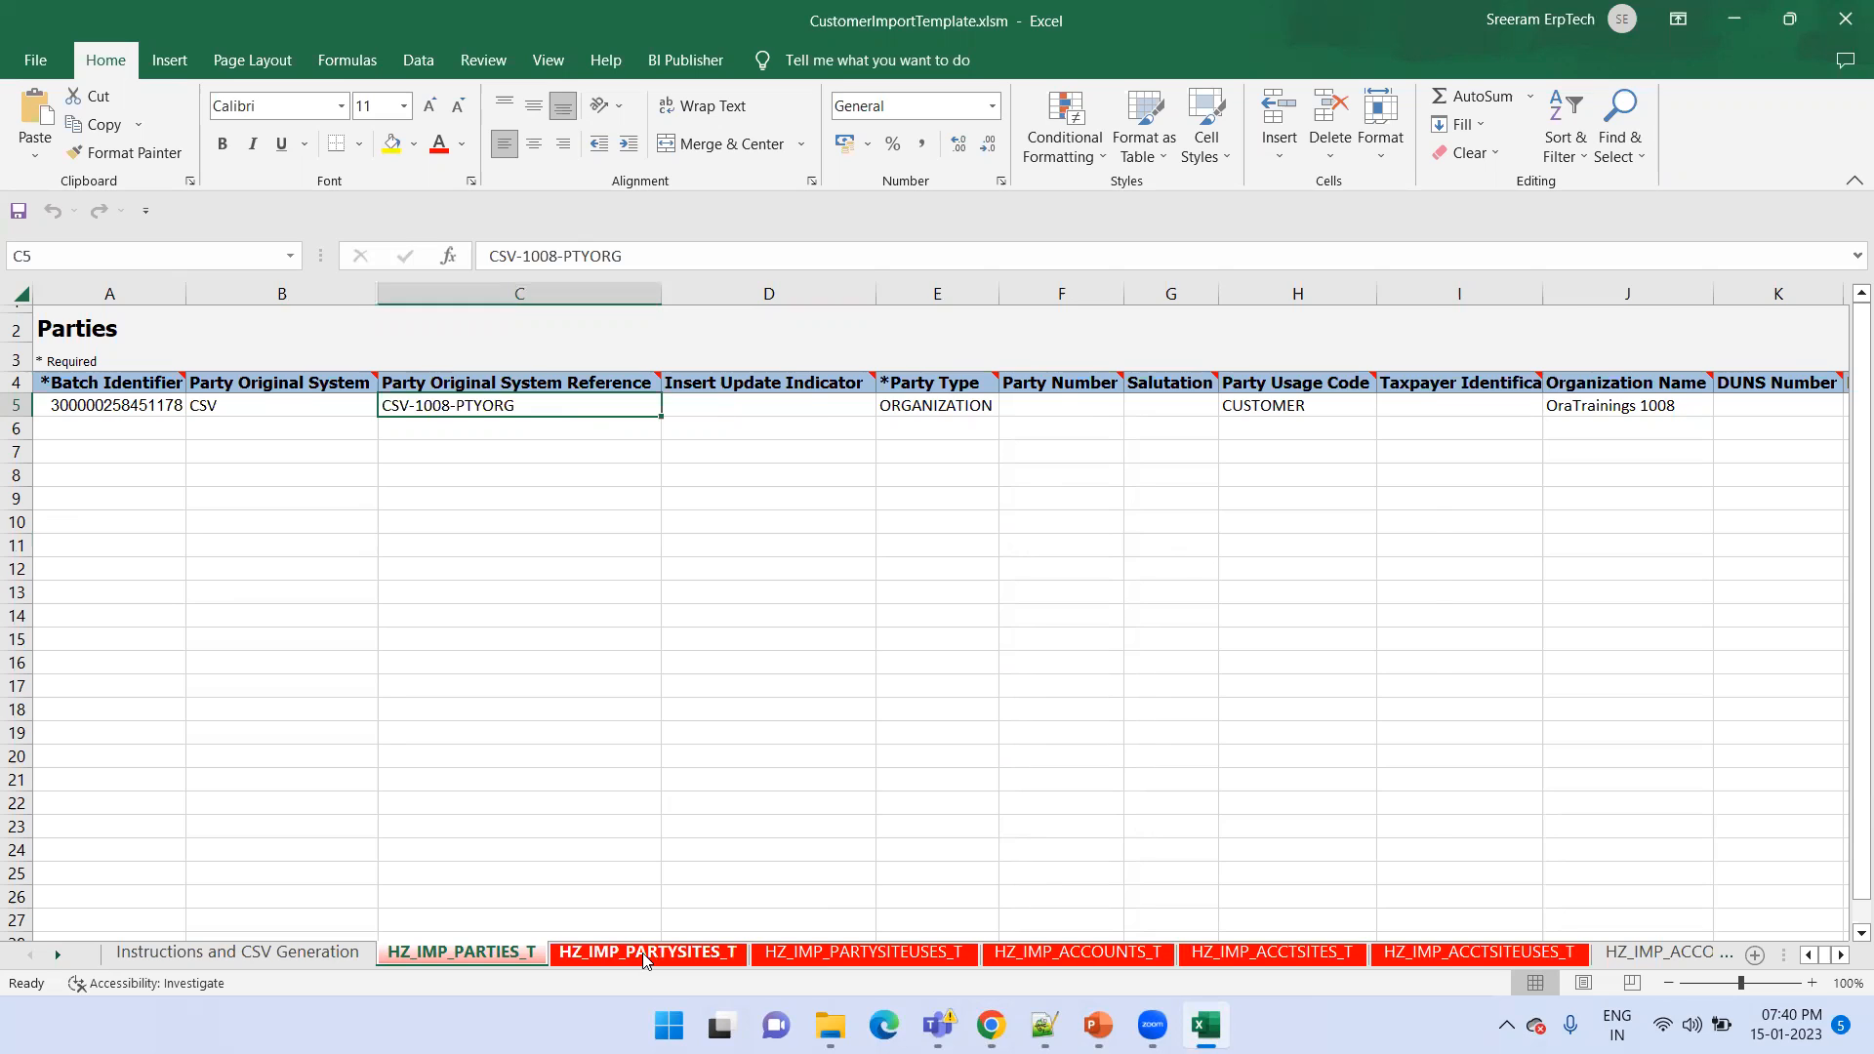
# On the HZ_IMP_PARTYSITES_T sheet, autofit the Party Site Original System column and select the location reference in G5
pyautogui.click(720, 949)
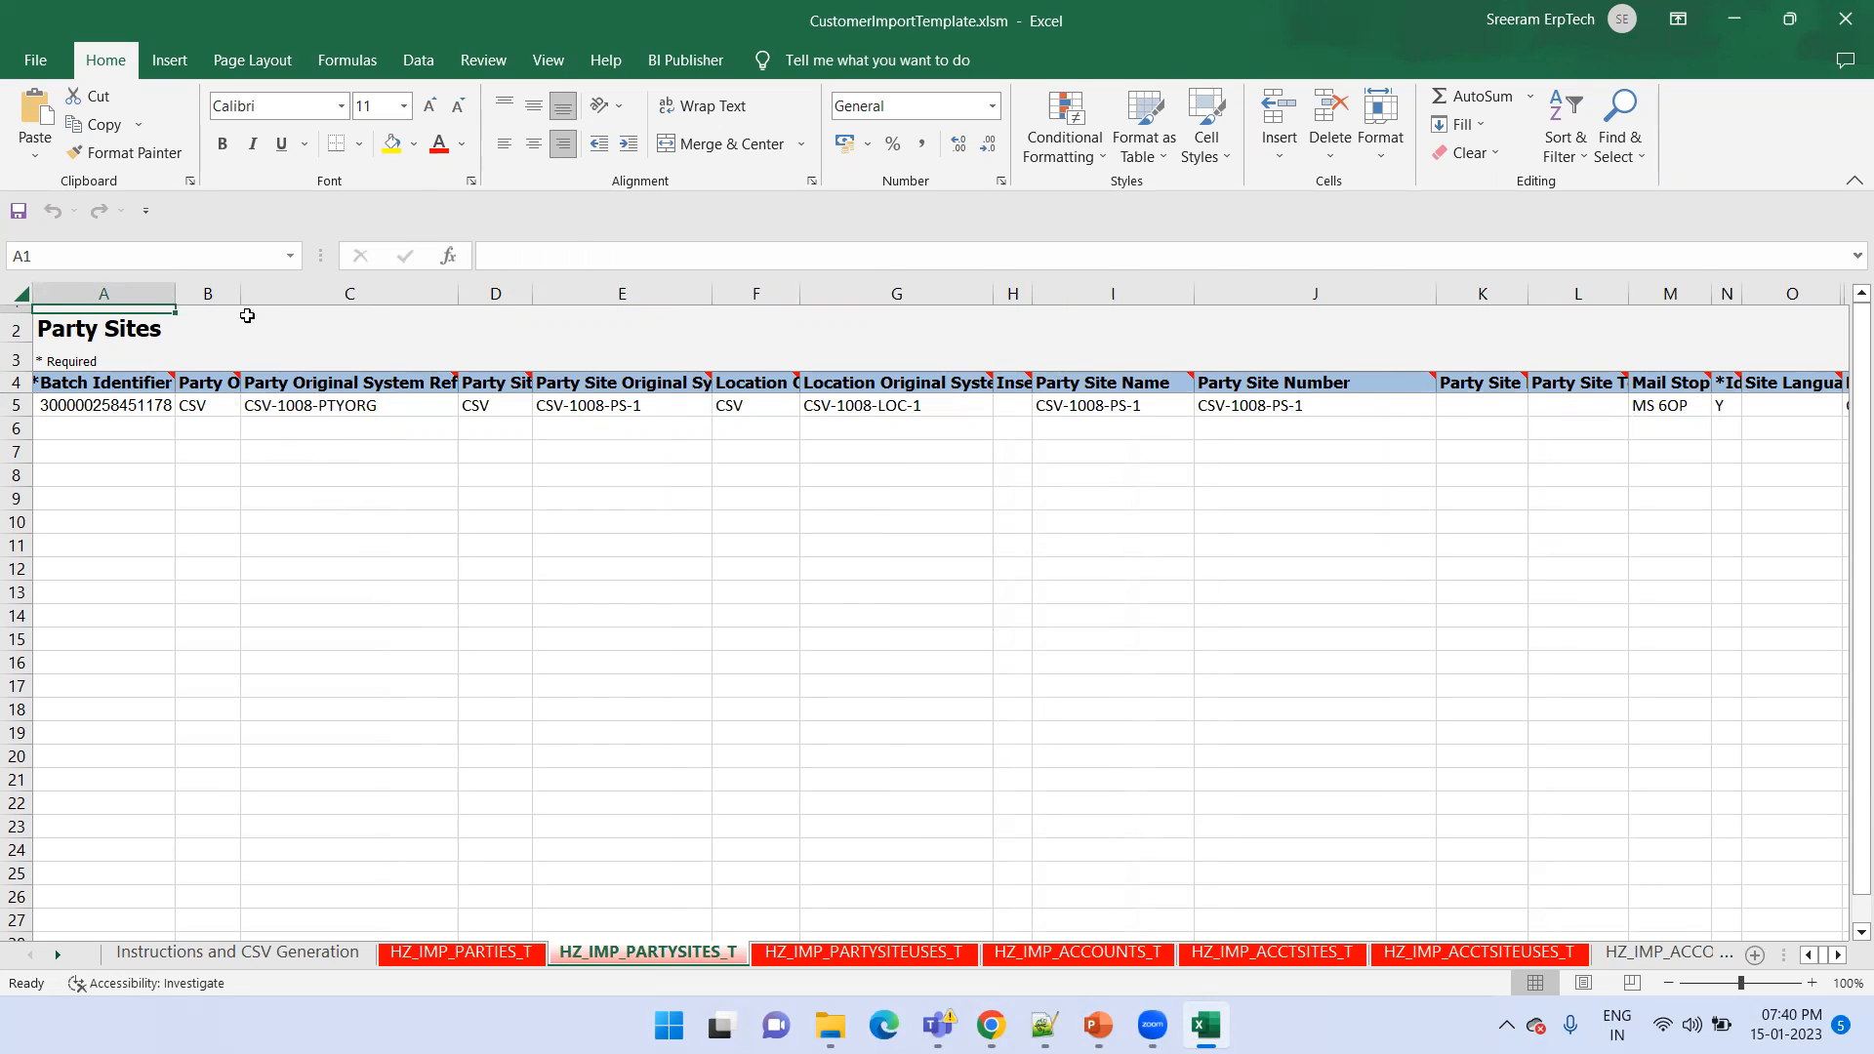
pyautogui.doubleClick(532, 293)
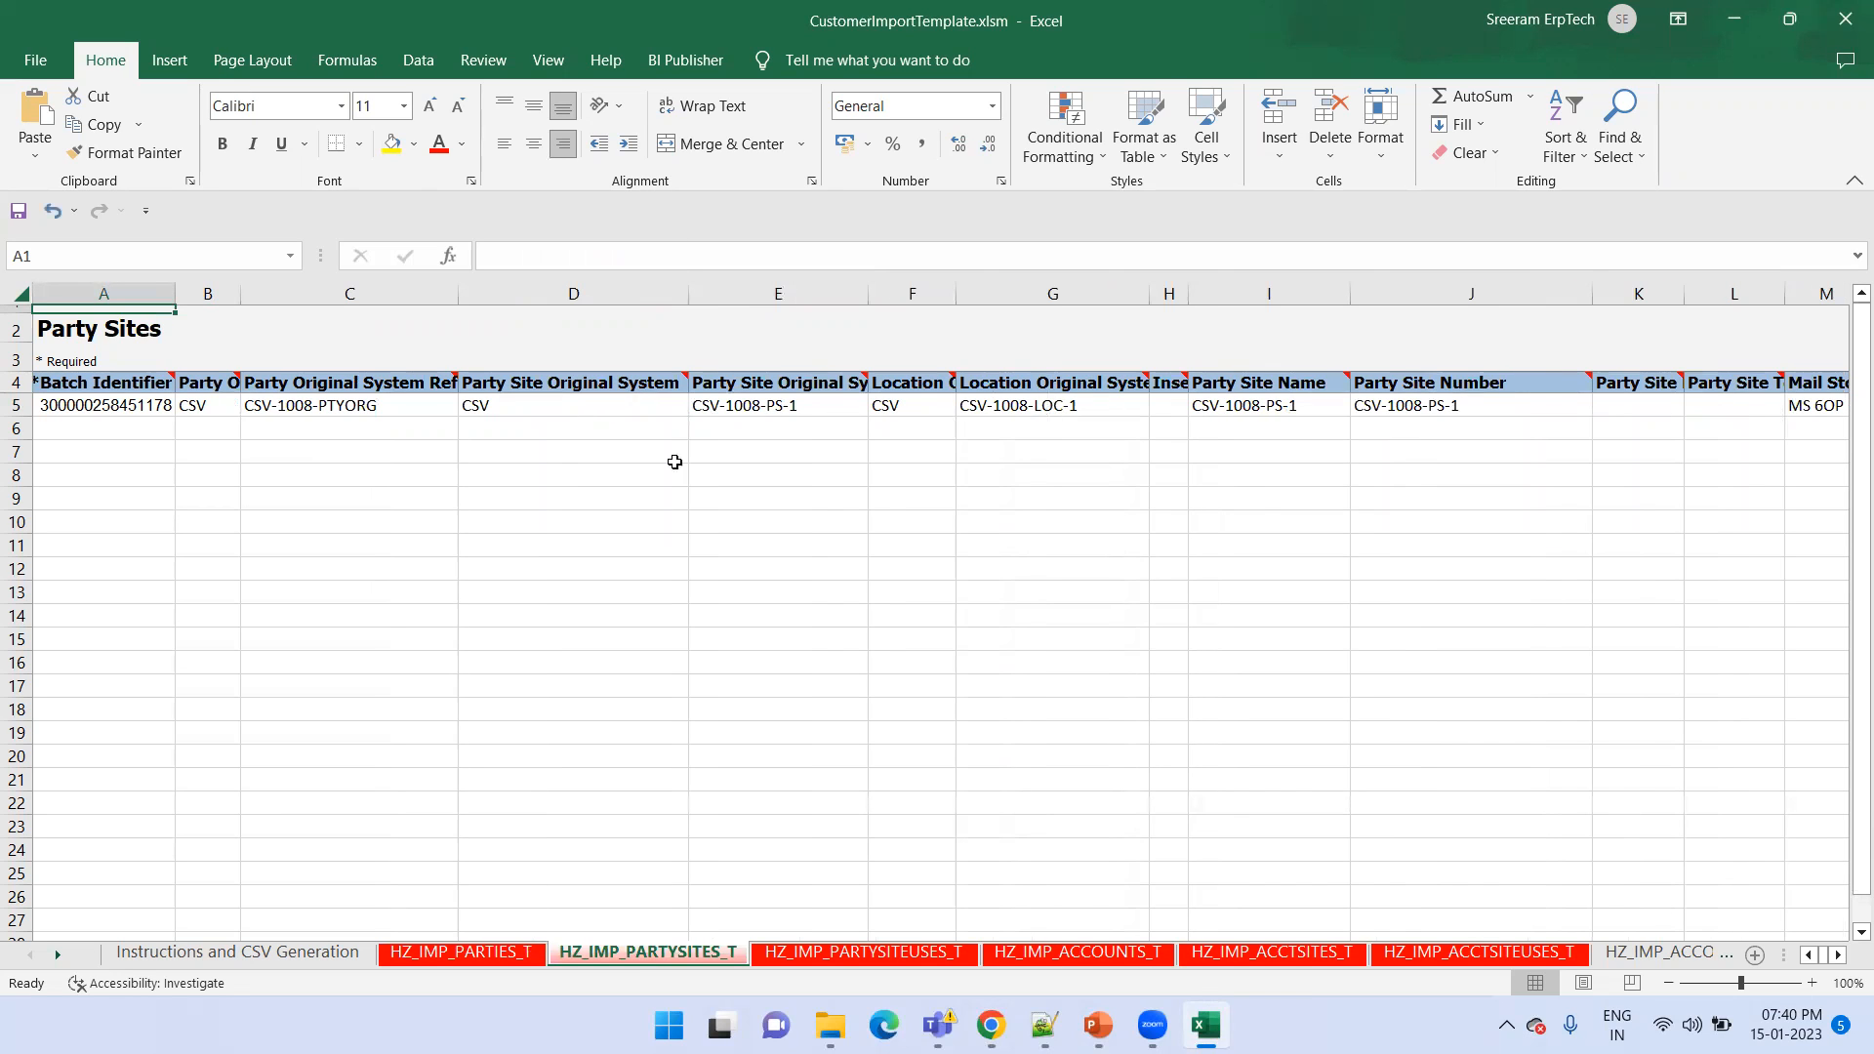
pyautogui.click(984, 408)
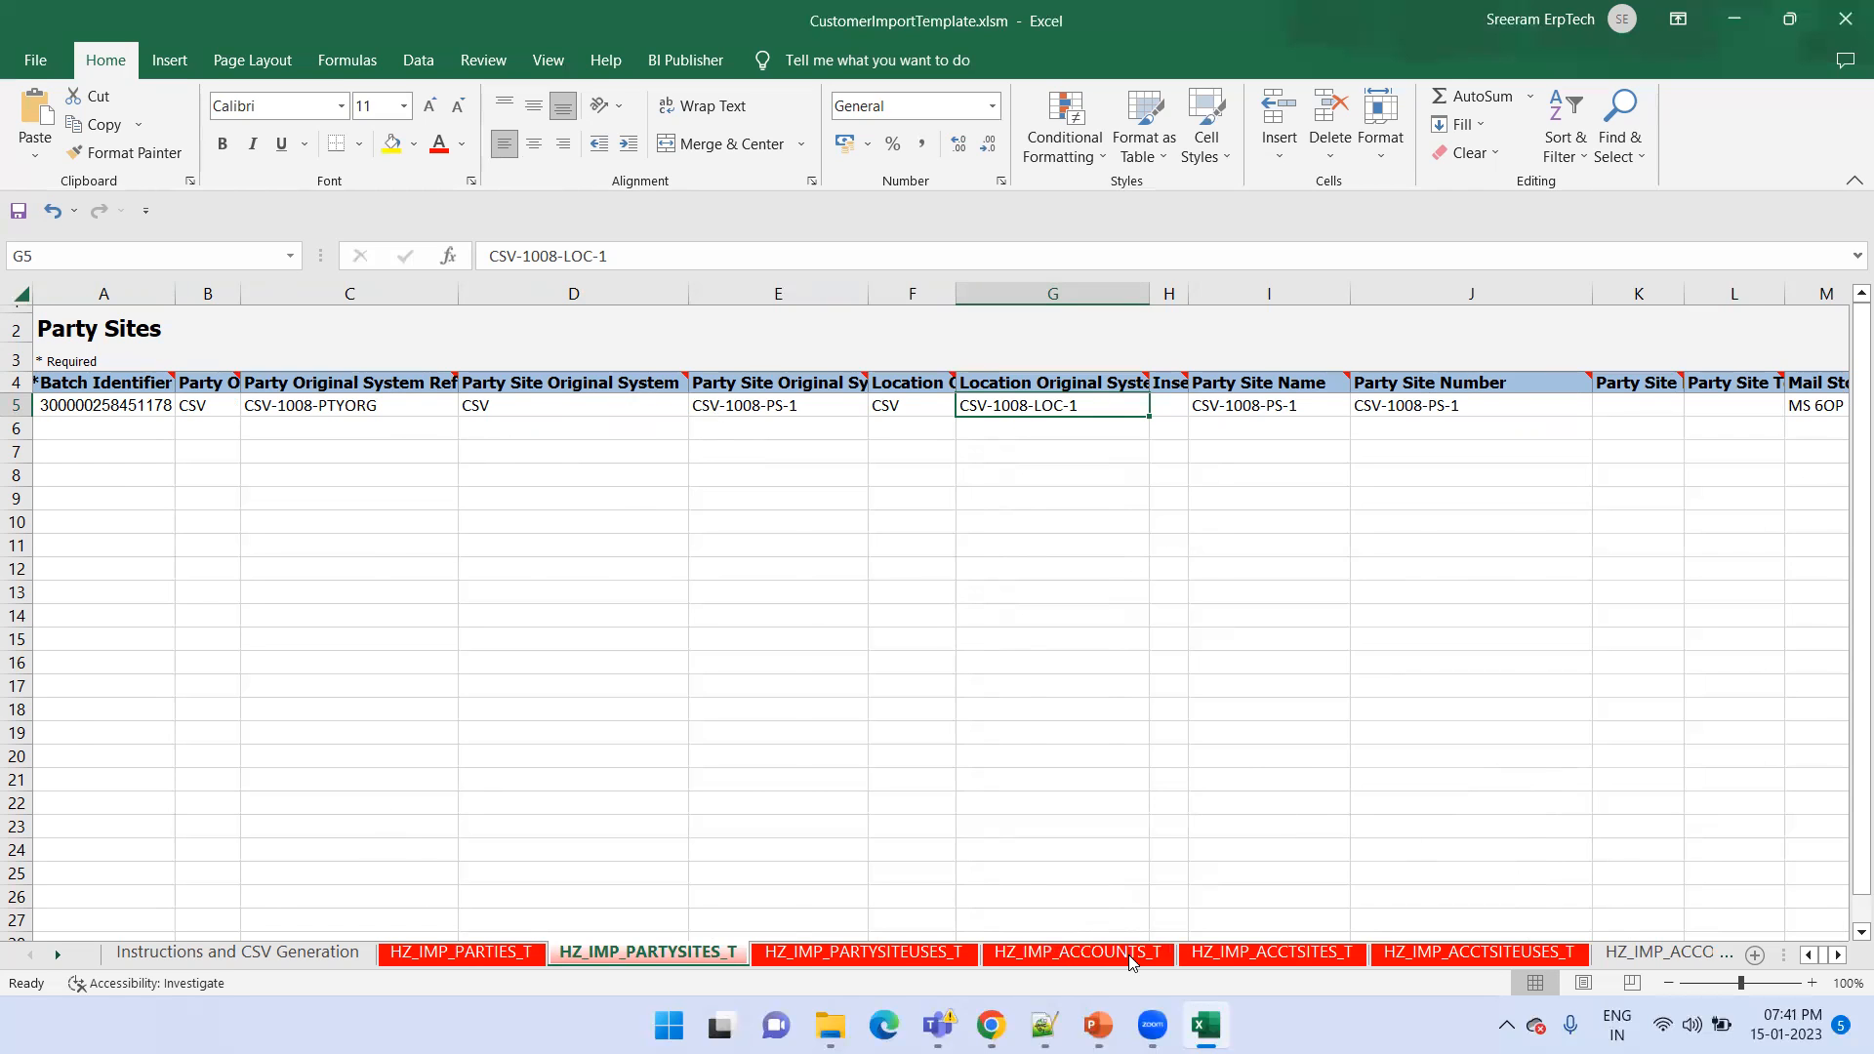
# Start generating the CSV files from the Instructions and CSV Generation sheet
pyautogui.click(234, 954)
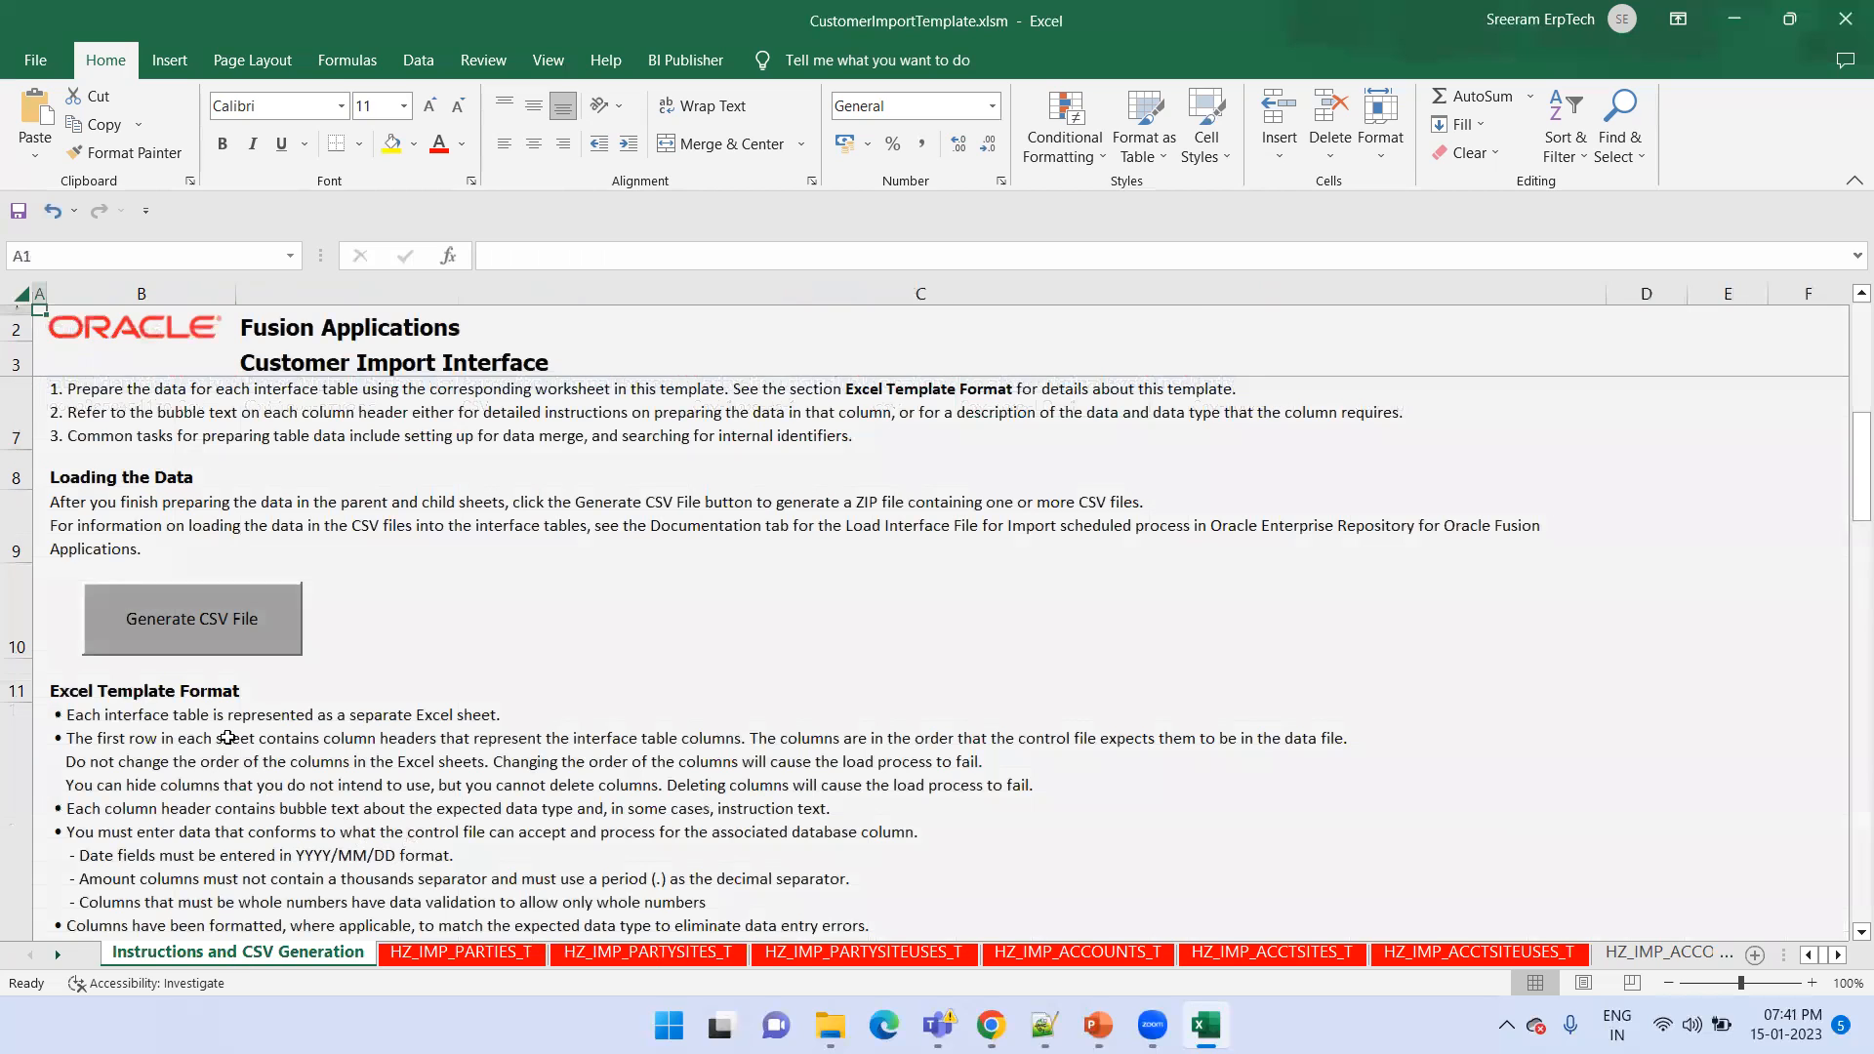
pyautogui.click(207, 636)
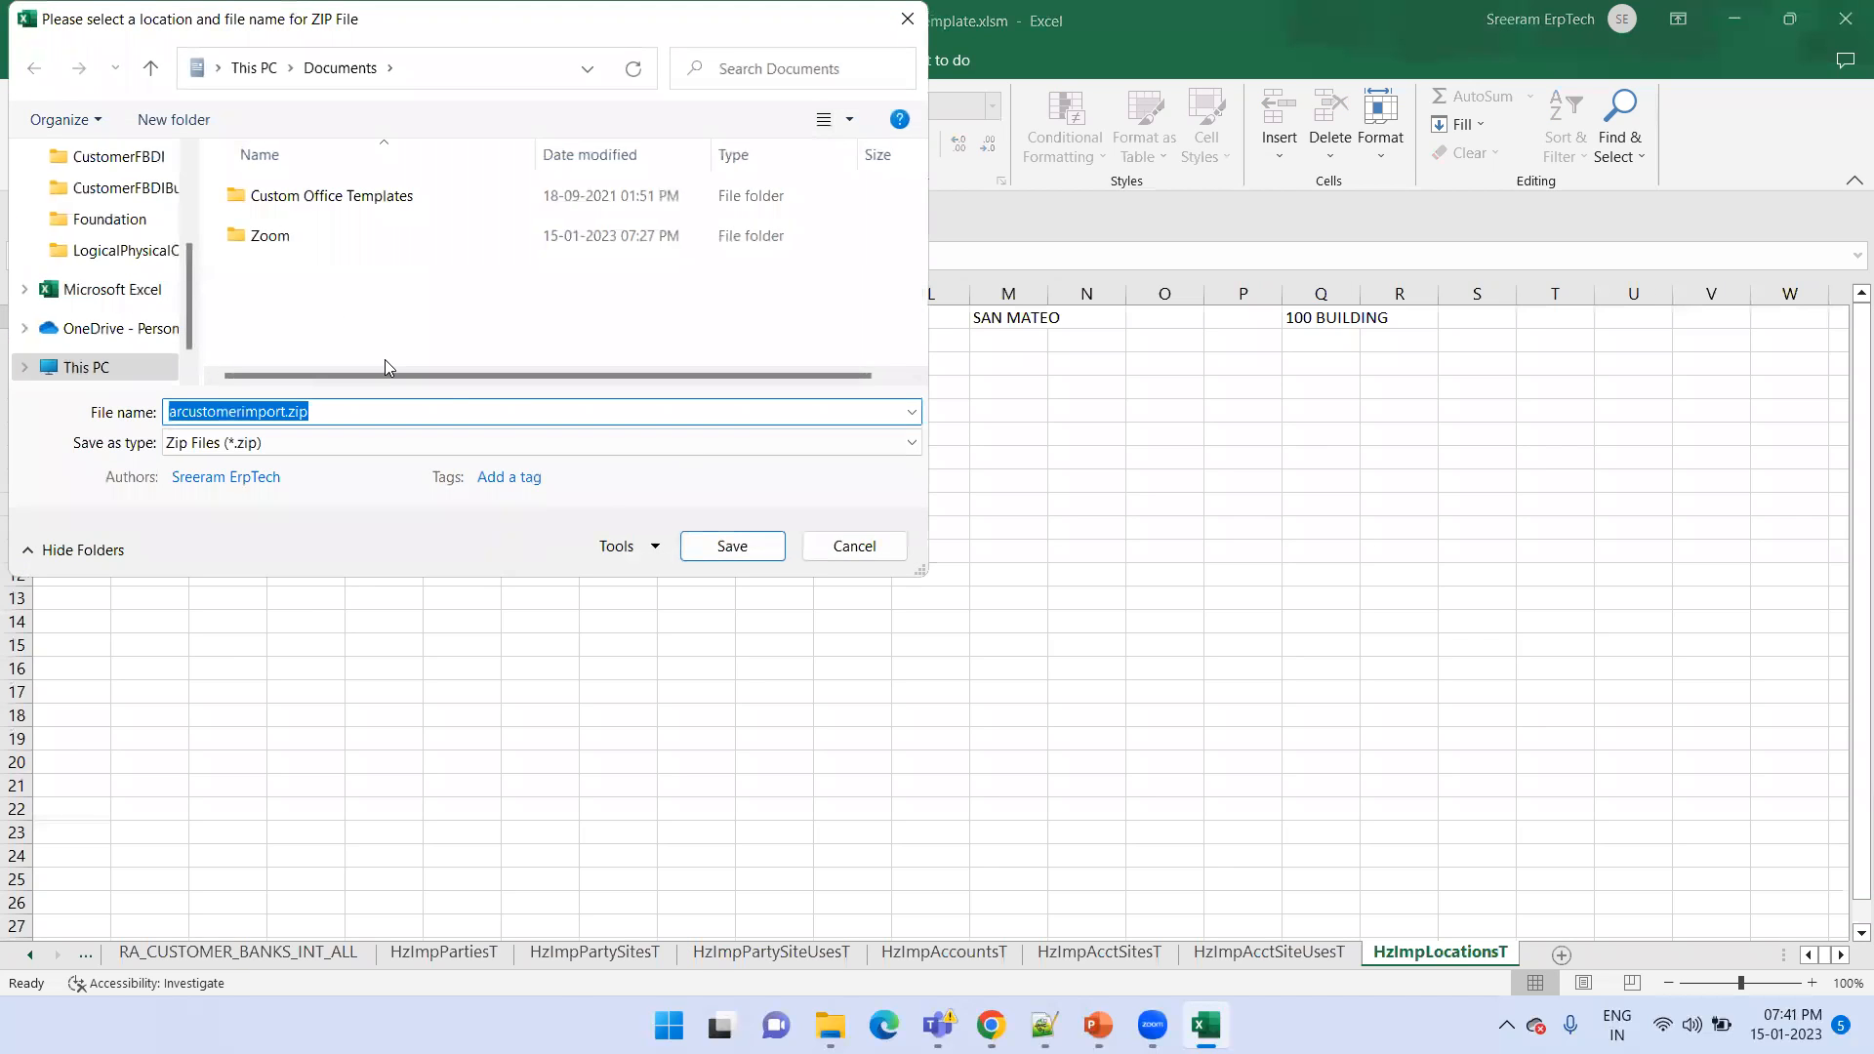
# Delete the old arcustomerimport.zip and arcustomerimport folder from CustomerFBDIBulkImport in File Explorer, and select the folder's path
pyautogui.click(831, 1023)
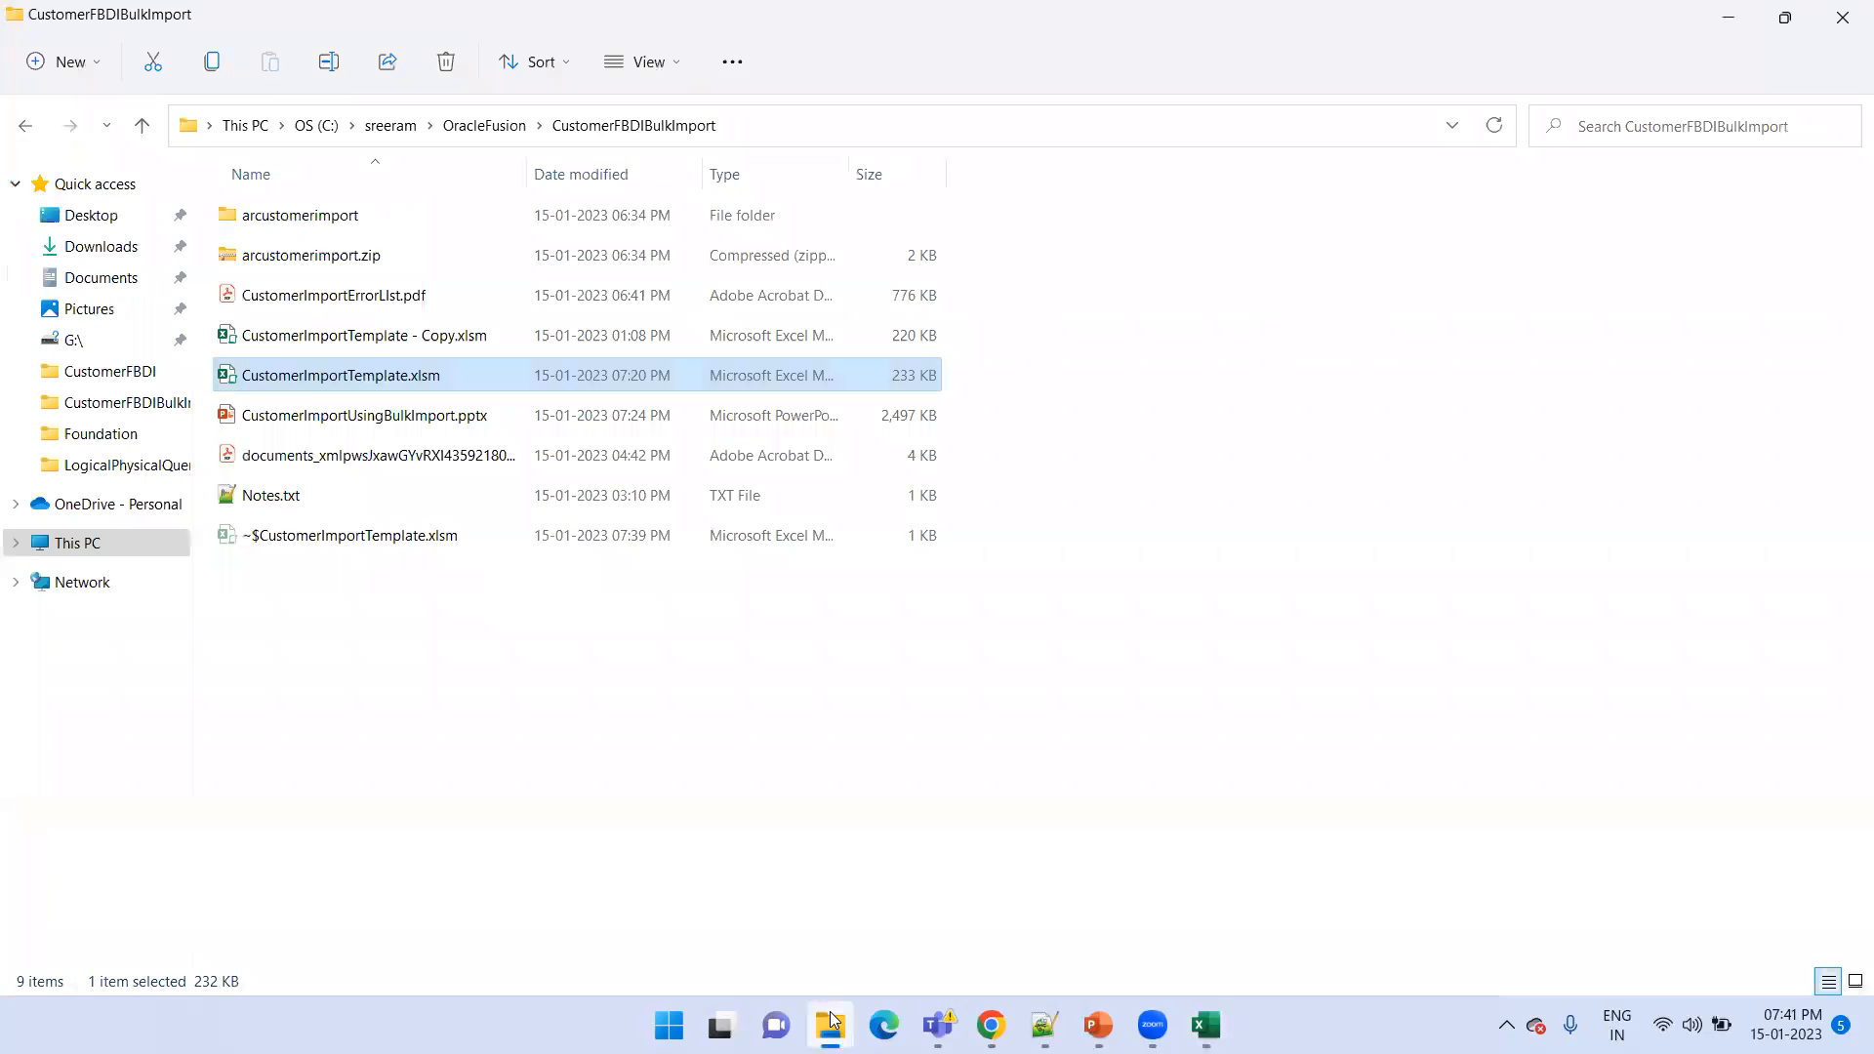
pyautogui.click(326, 256)
pyautogui.press('Delete')
pyautogui.click(318, 222)
pyautogui.press('Delete')
pyautogui.click(812, 129)
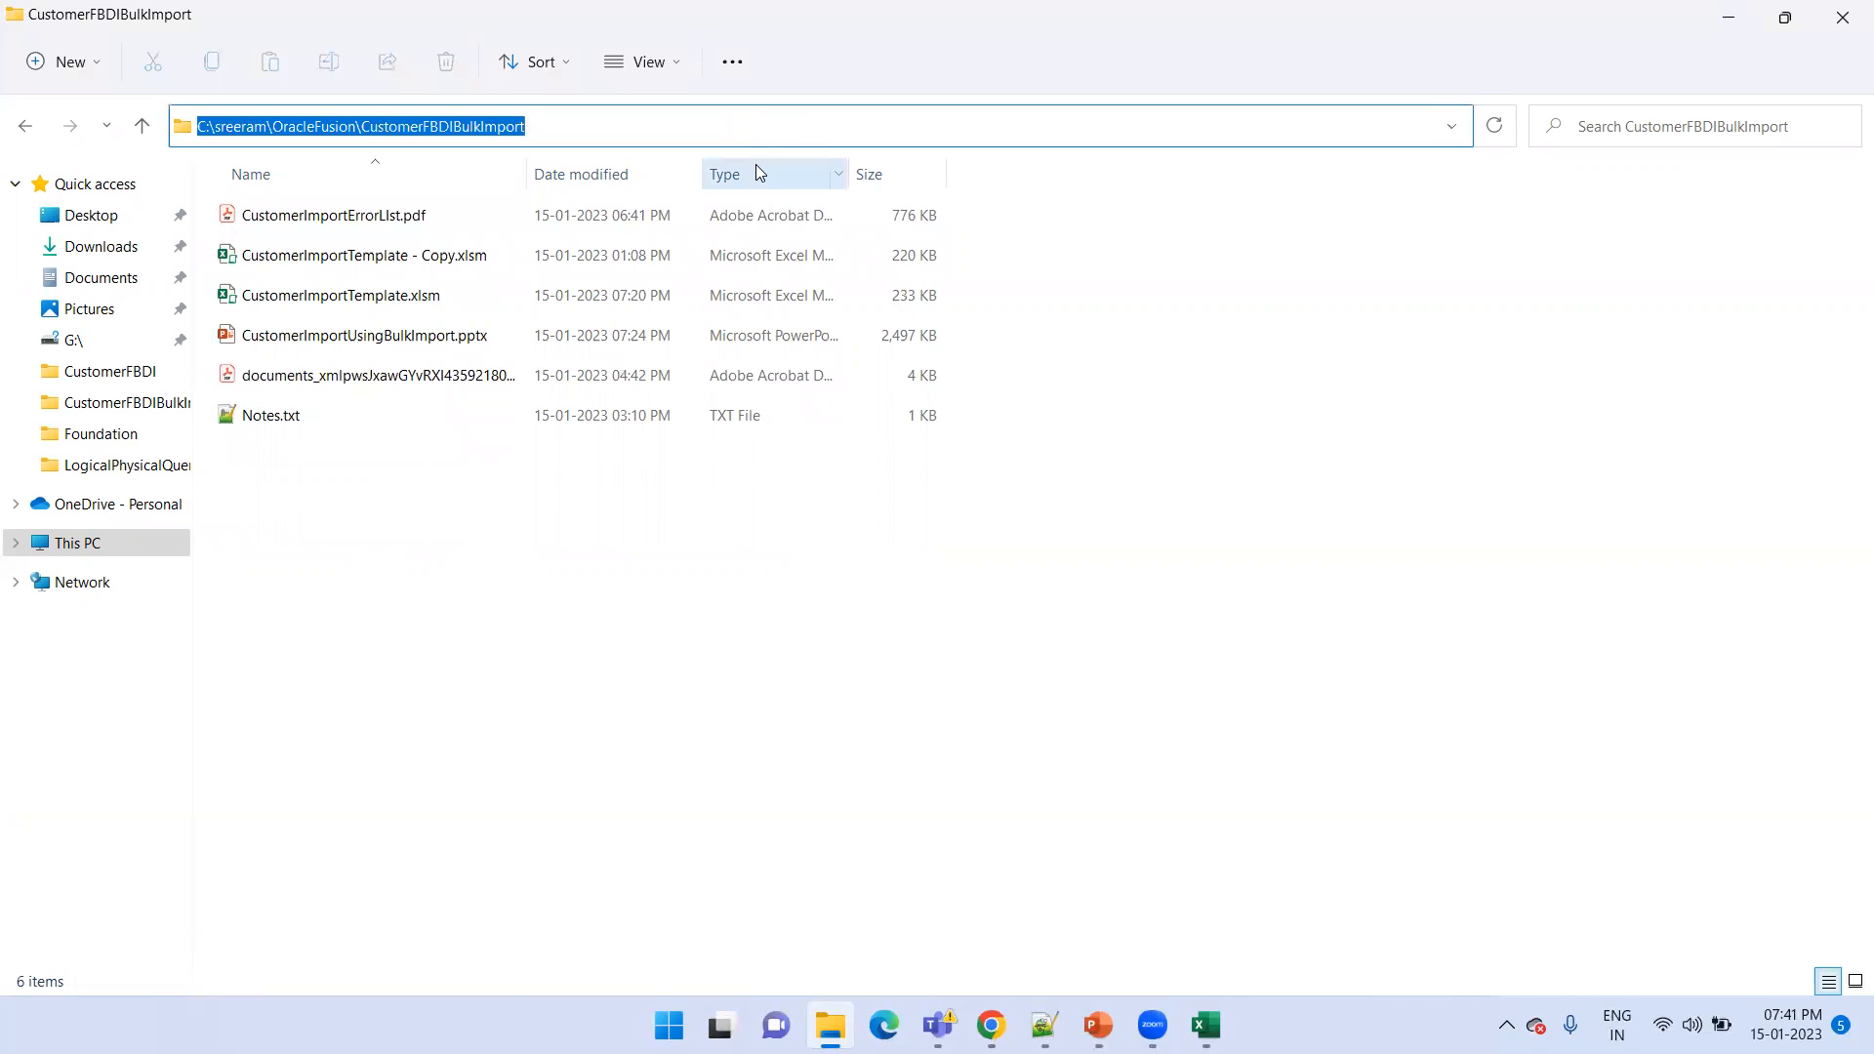
# Back in Excel, save the generated import archive as arcustomerimport.zip and complete the CSV generation
pyautogui.hotkey('alt', 'Tab')
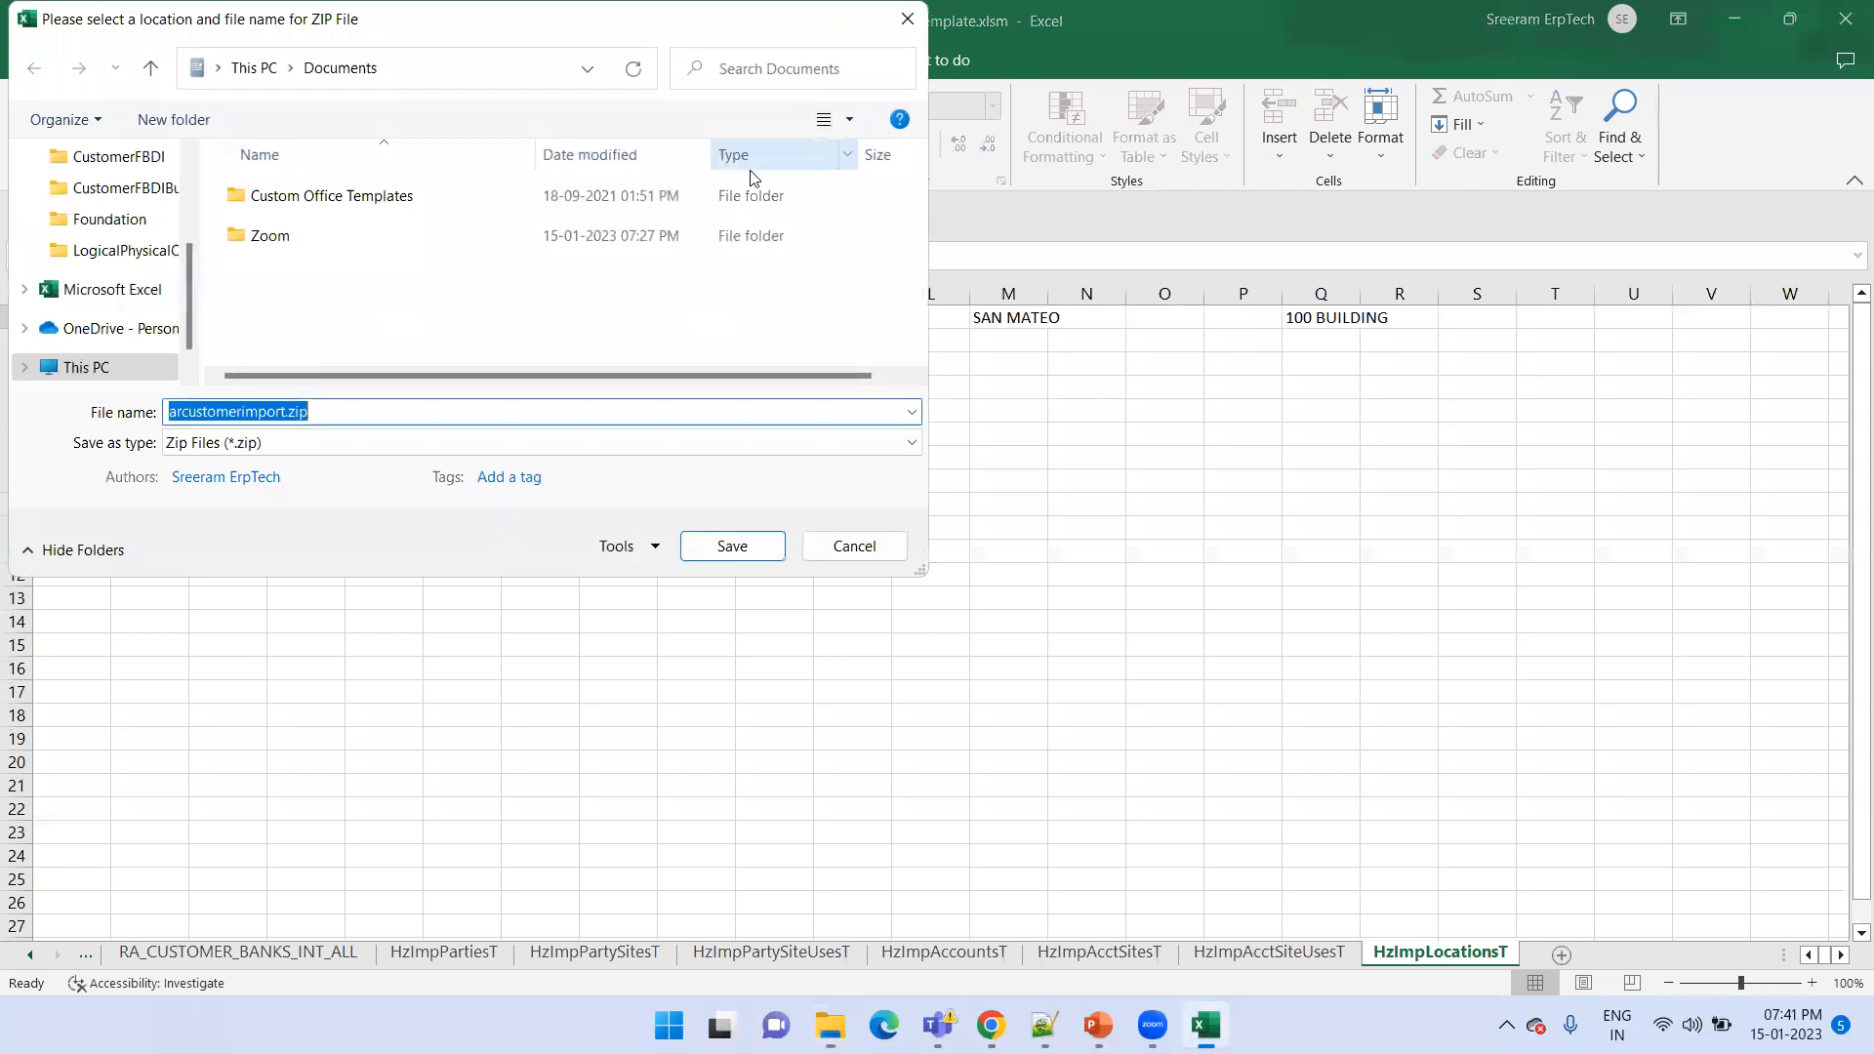
pyautogui.click(732, 546)
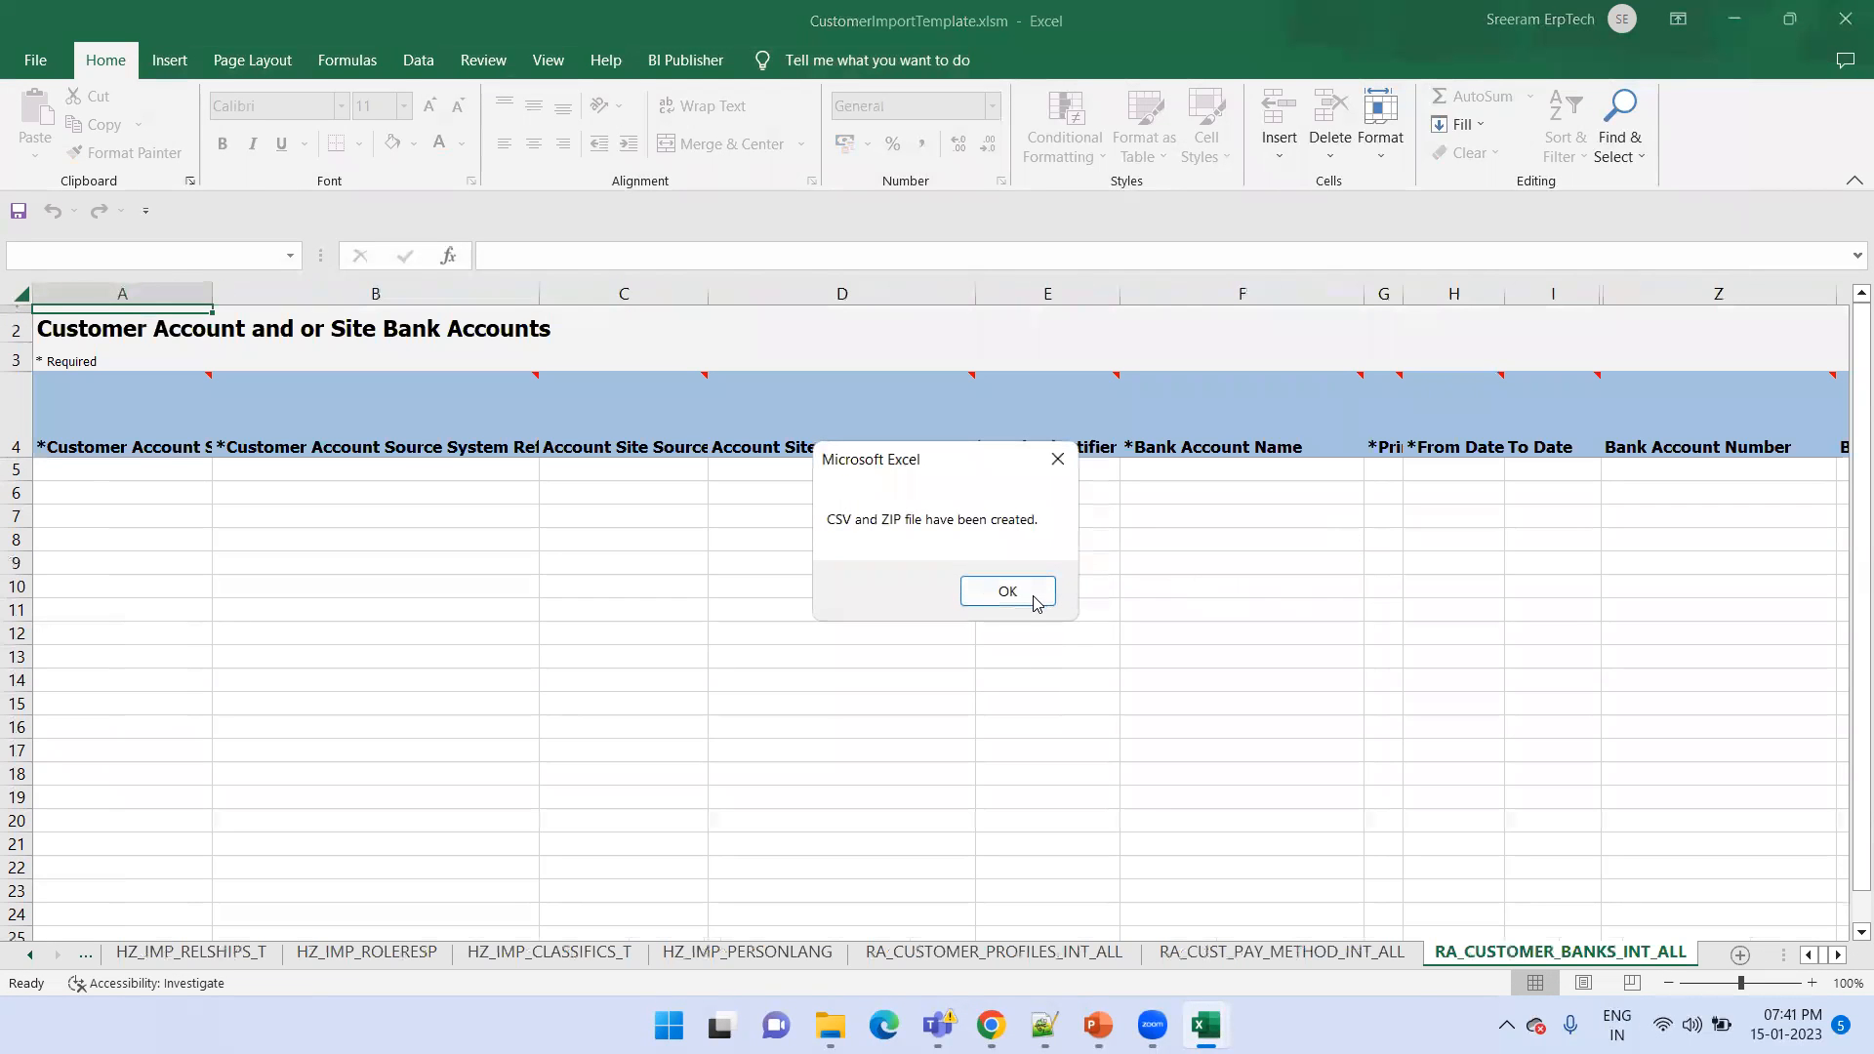
pyautogui.click(1031, 595)
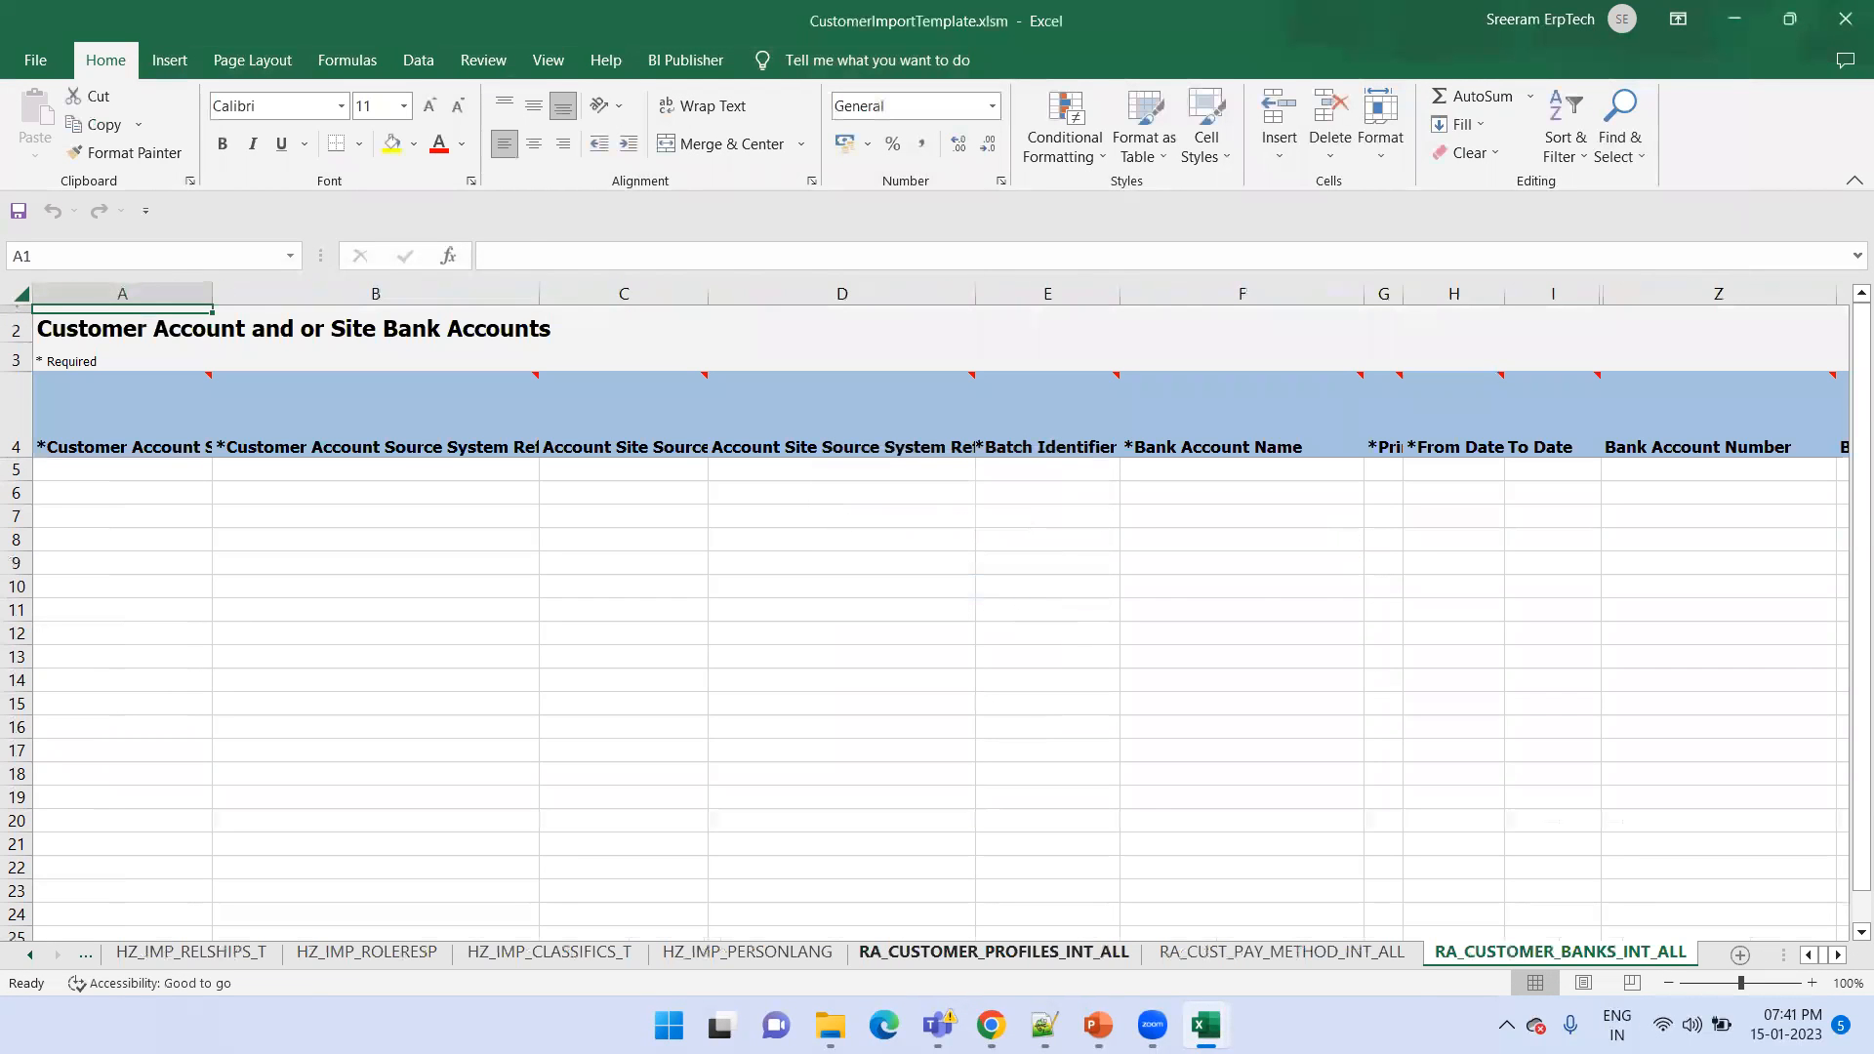
# Switch to Oracle Fusion in Chrome and open the Scheduled Processes page from the Tools group
pyautogui.hotkey('alt', 'Tab')
pyautogui.click(24, 121)
pyautogui.scroll(-6, 269, 515)
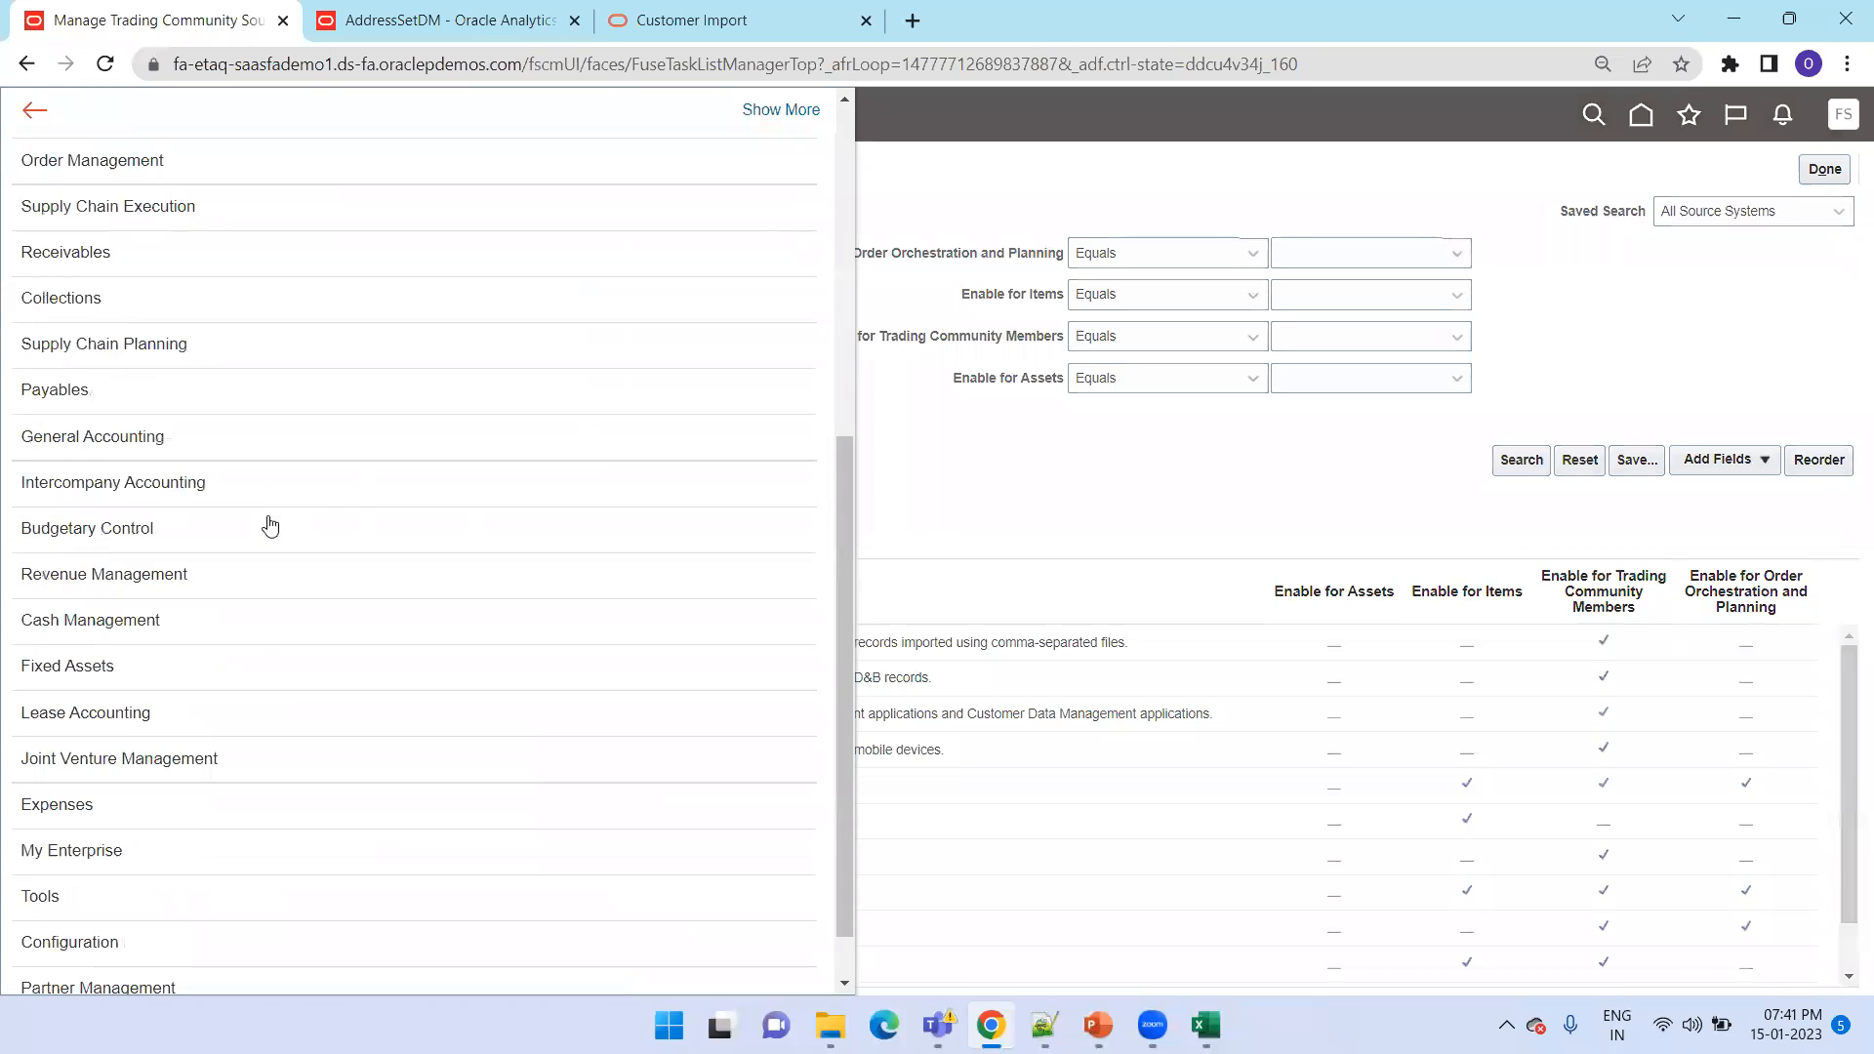
pyautogui.scroll(-1, 271, 527)
pyautogui.click(152, 837)
pyautogui.click(305, 782)
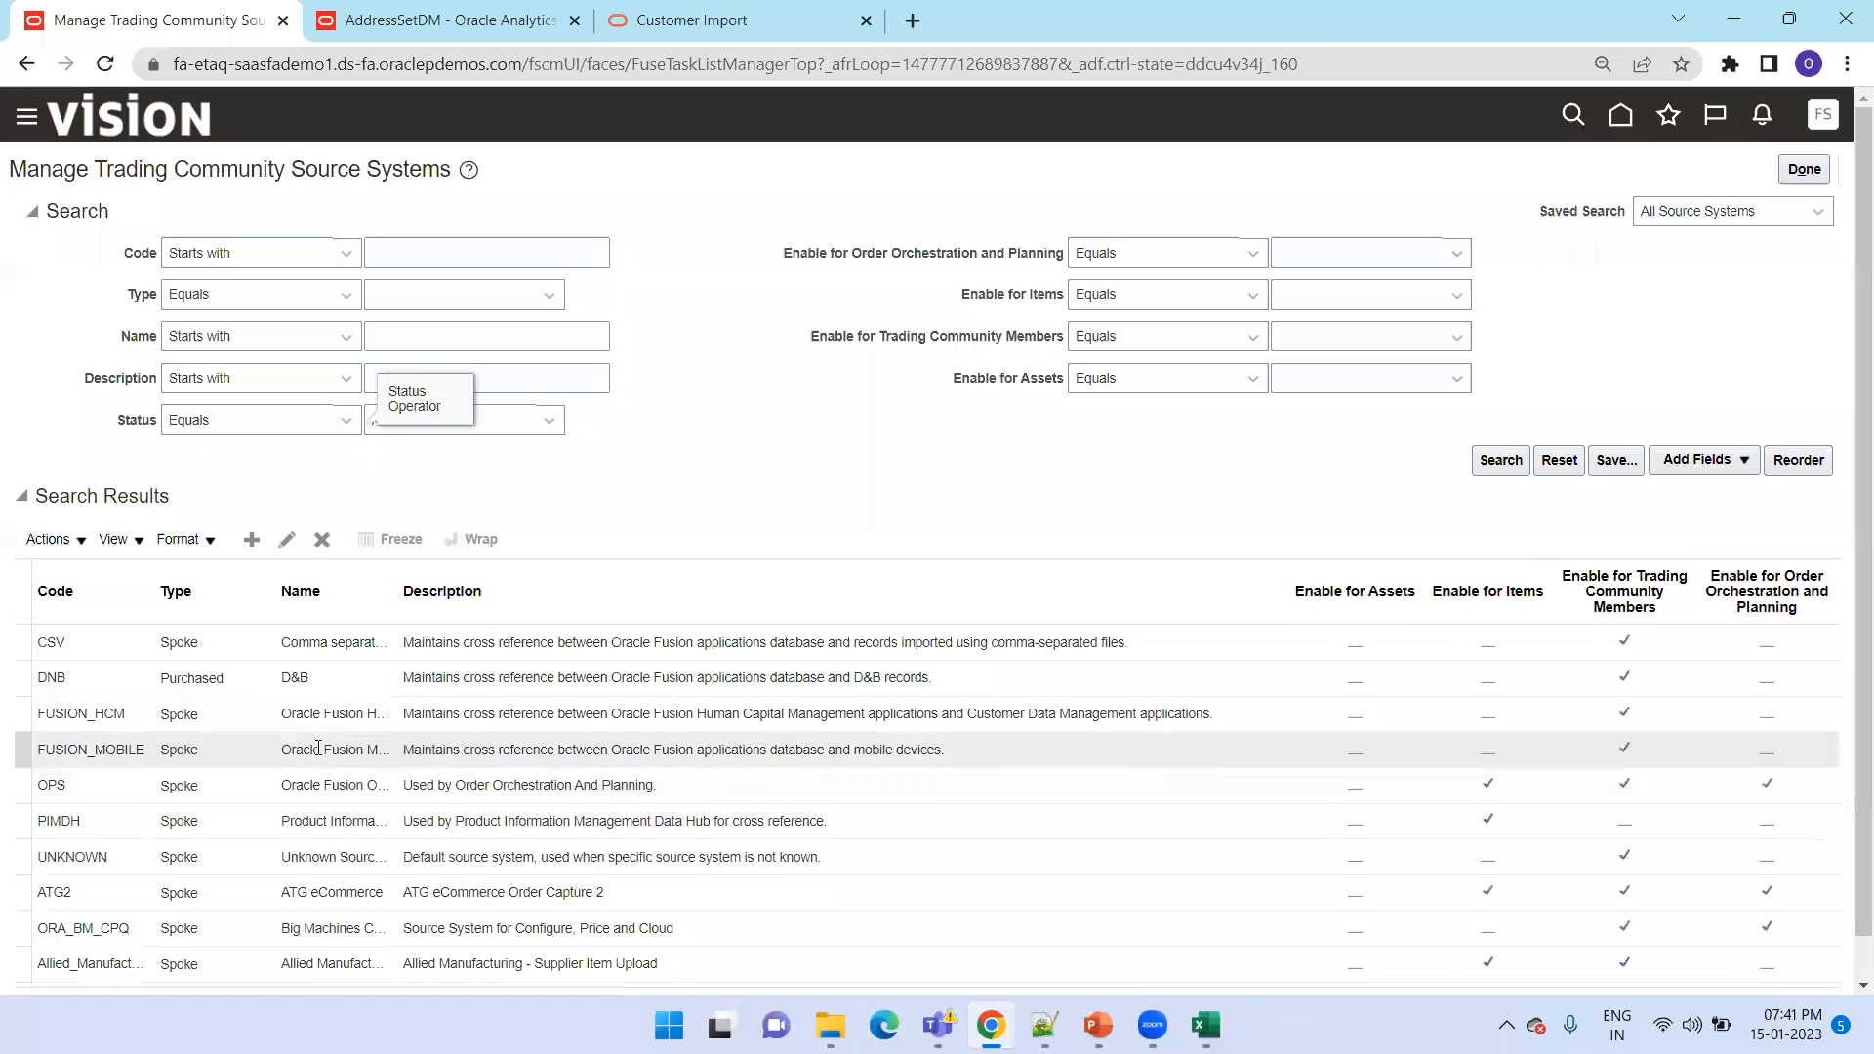
pyautogui.click(26, 117)
pyautogui.scroll(-1, 258, 647)
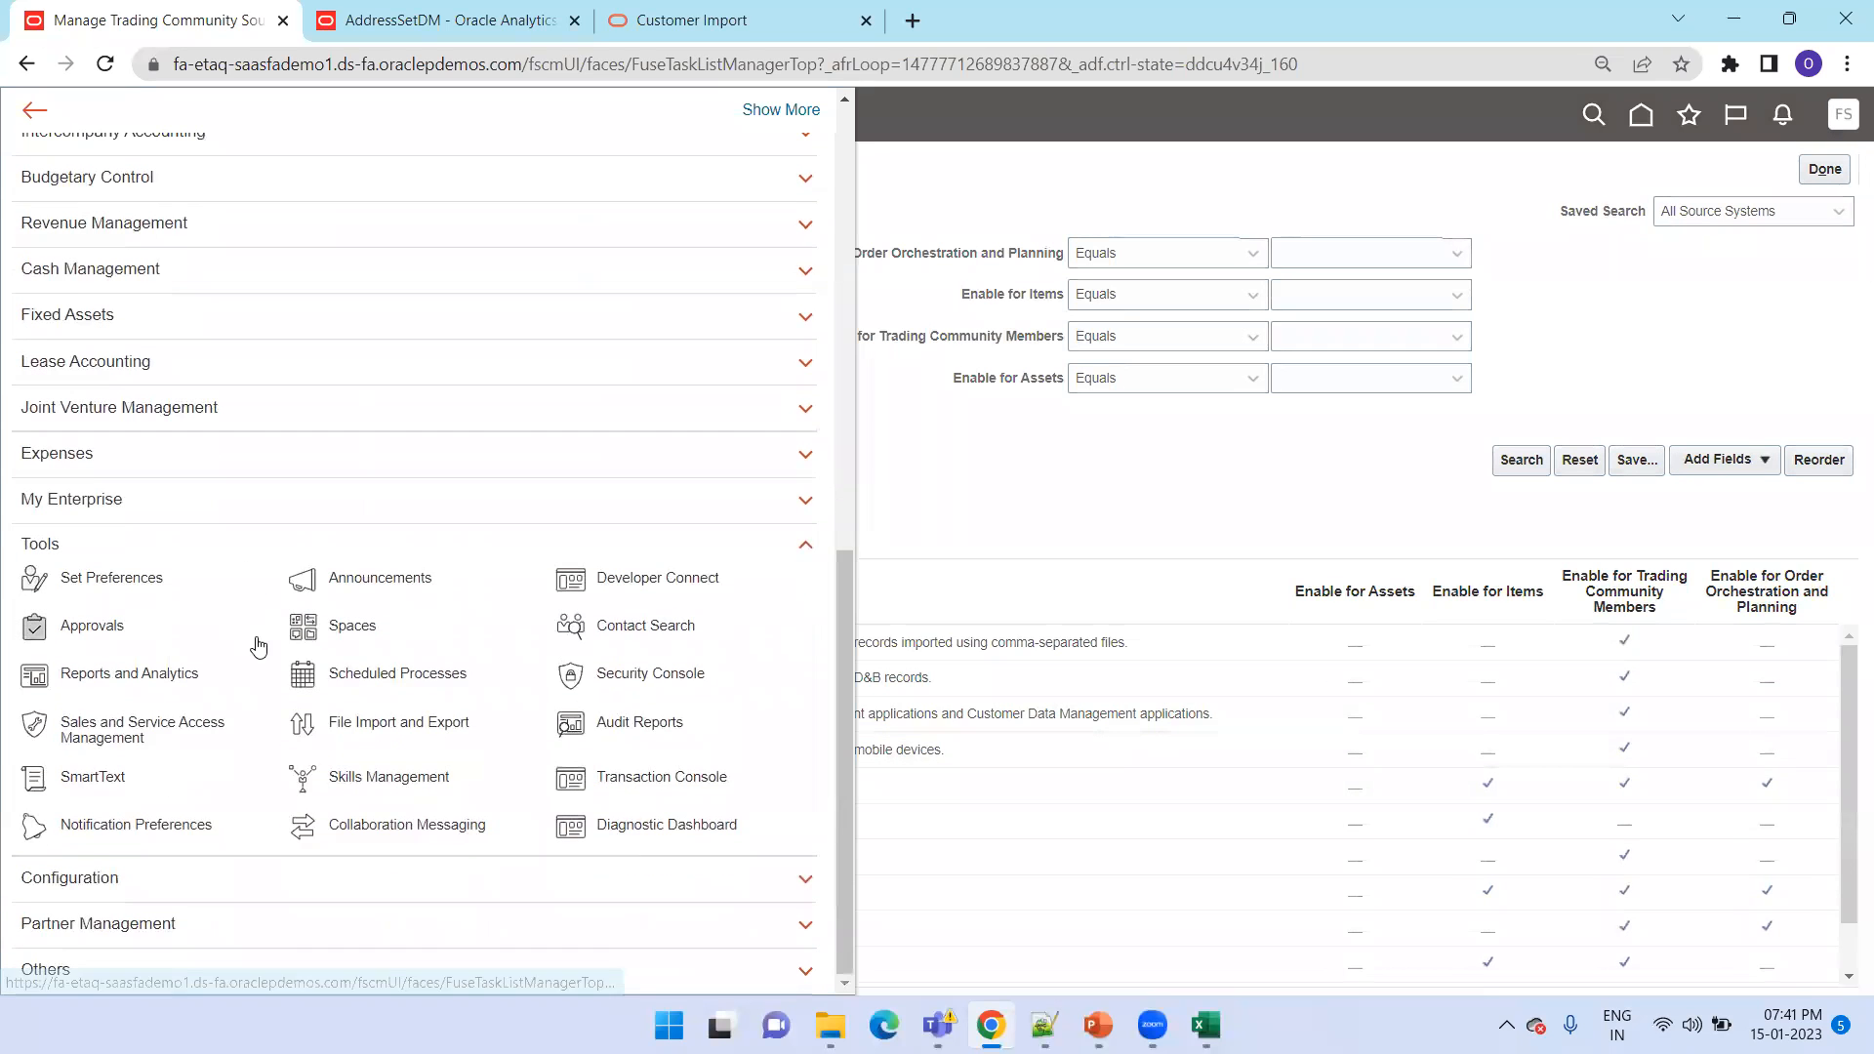
pyautogui.click(342, 672)
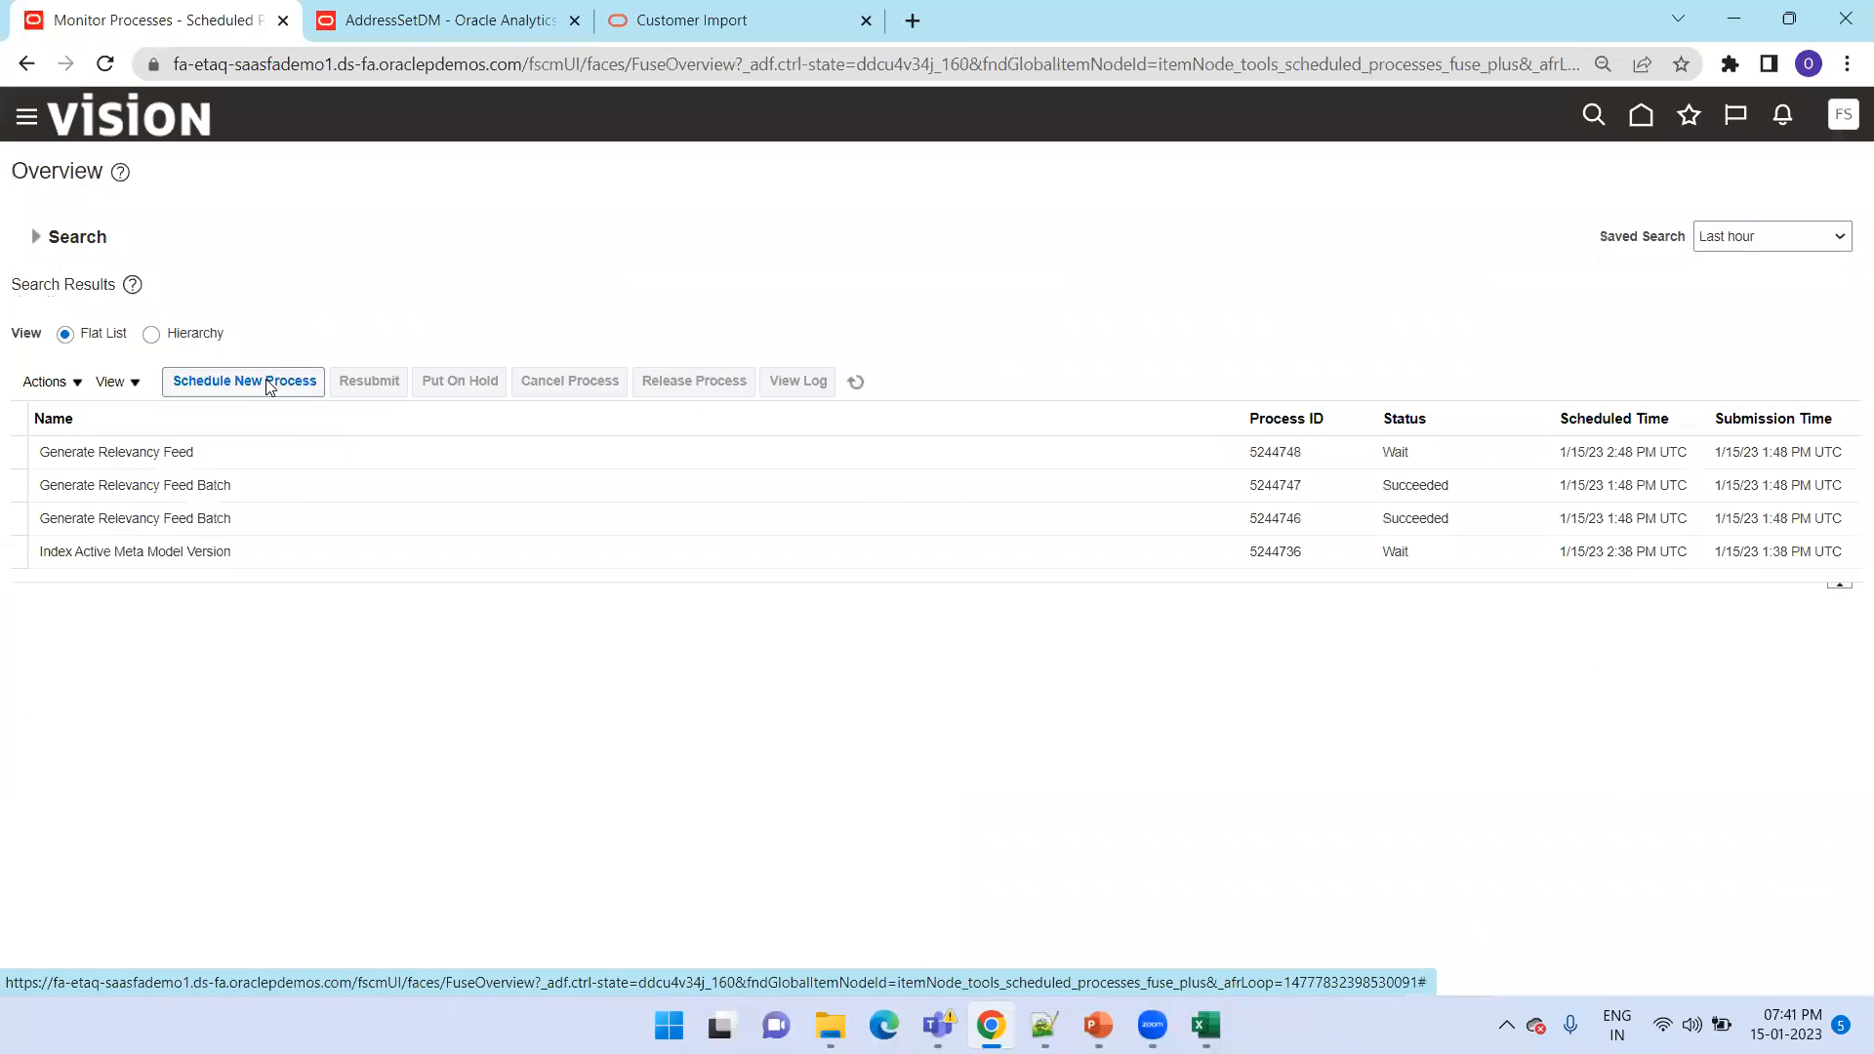
pyautogui.click(262, 388)
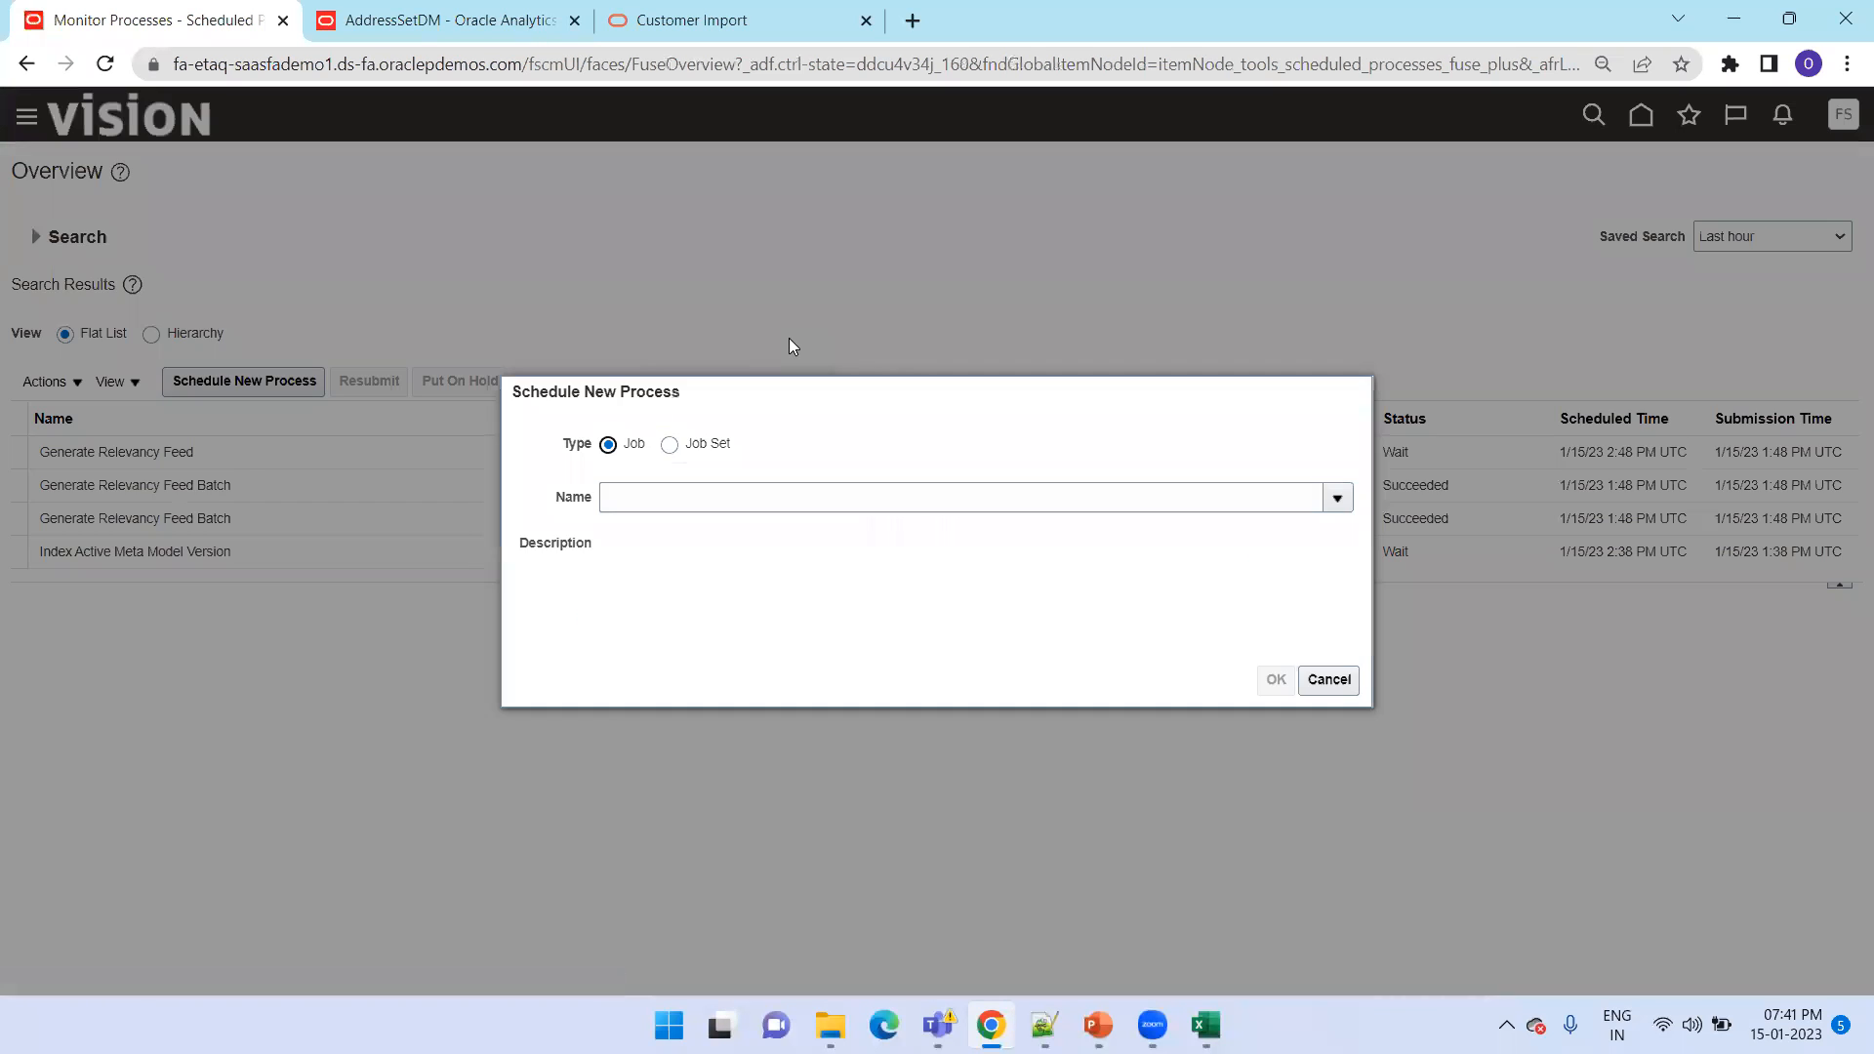
pyautogui.click(701, 488)
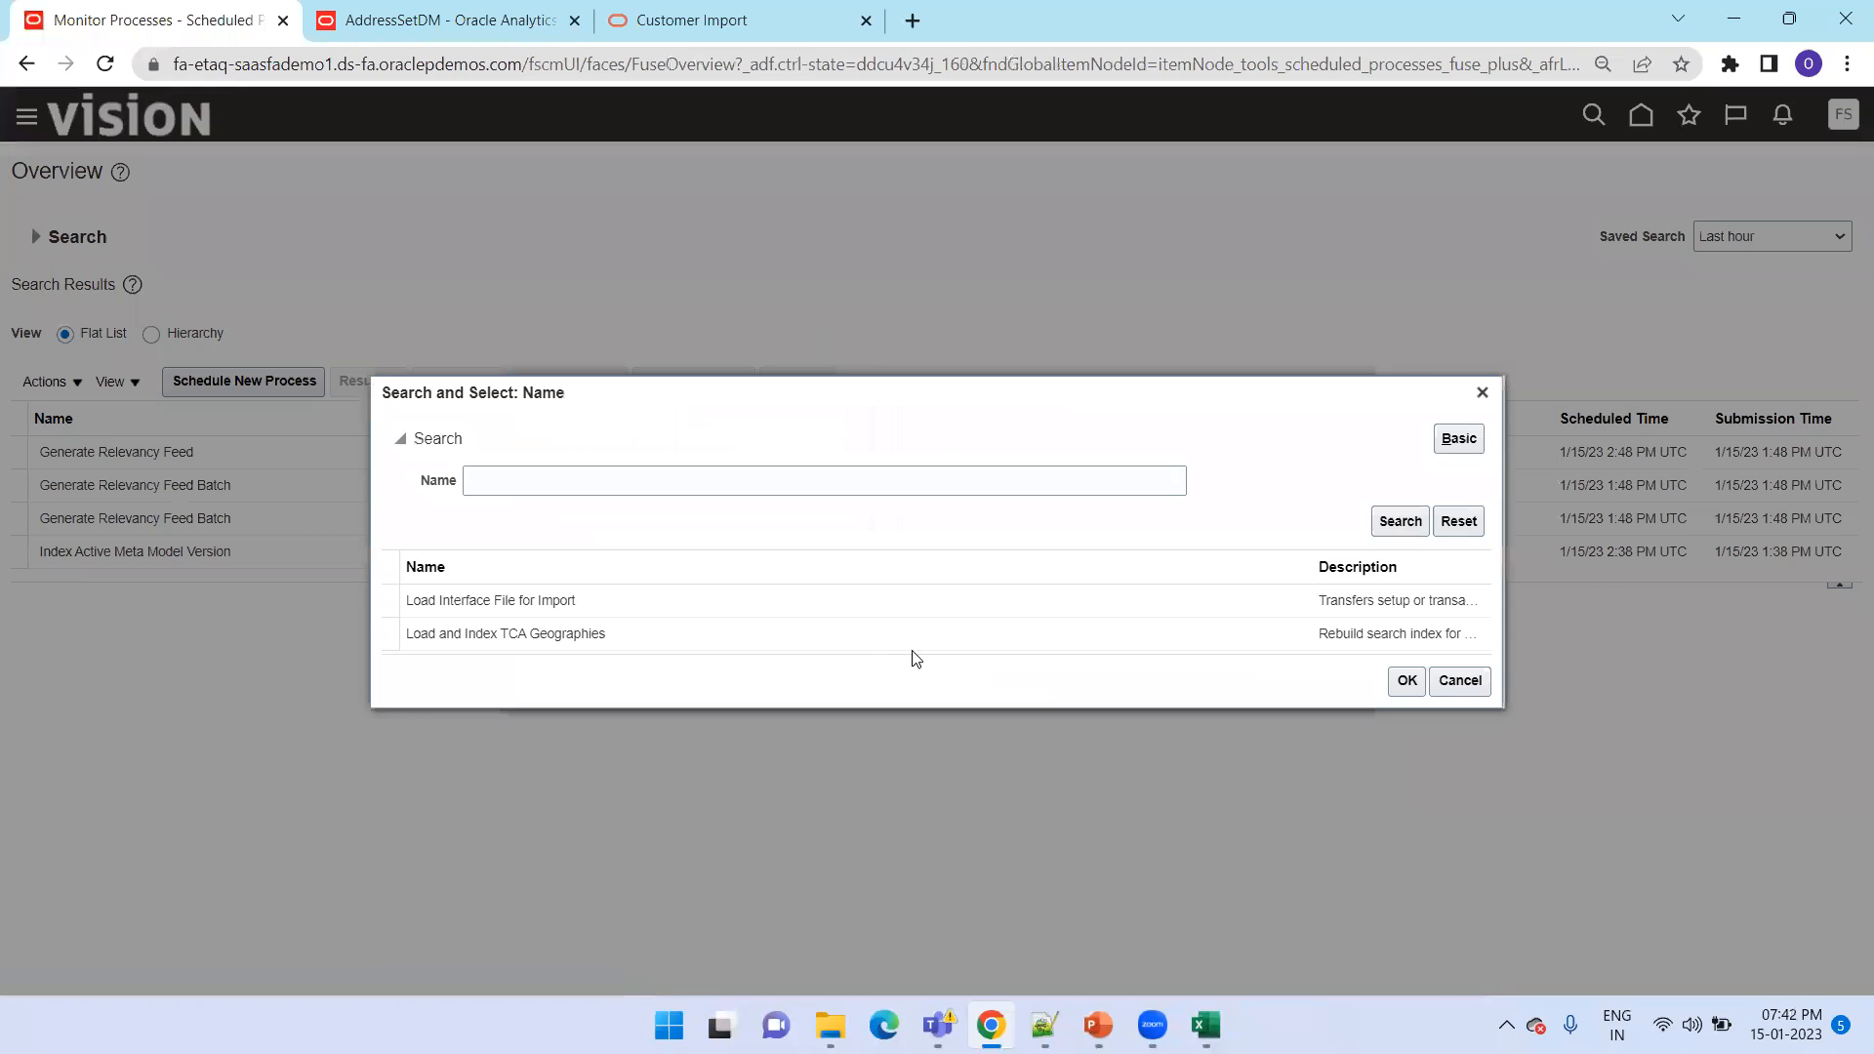
pyautogui.click(1460, 680)
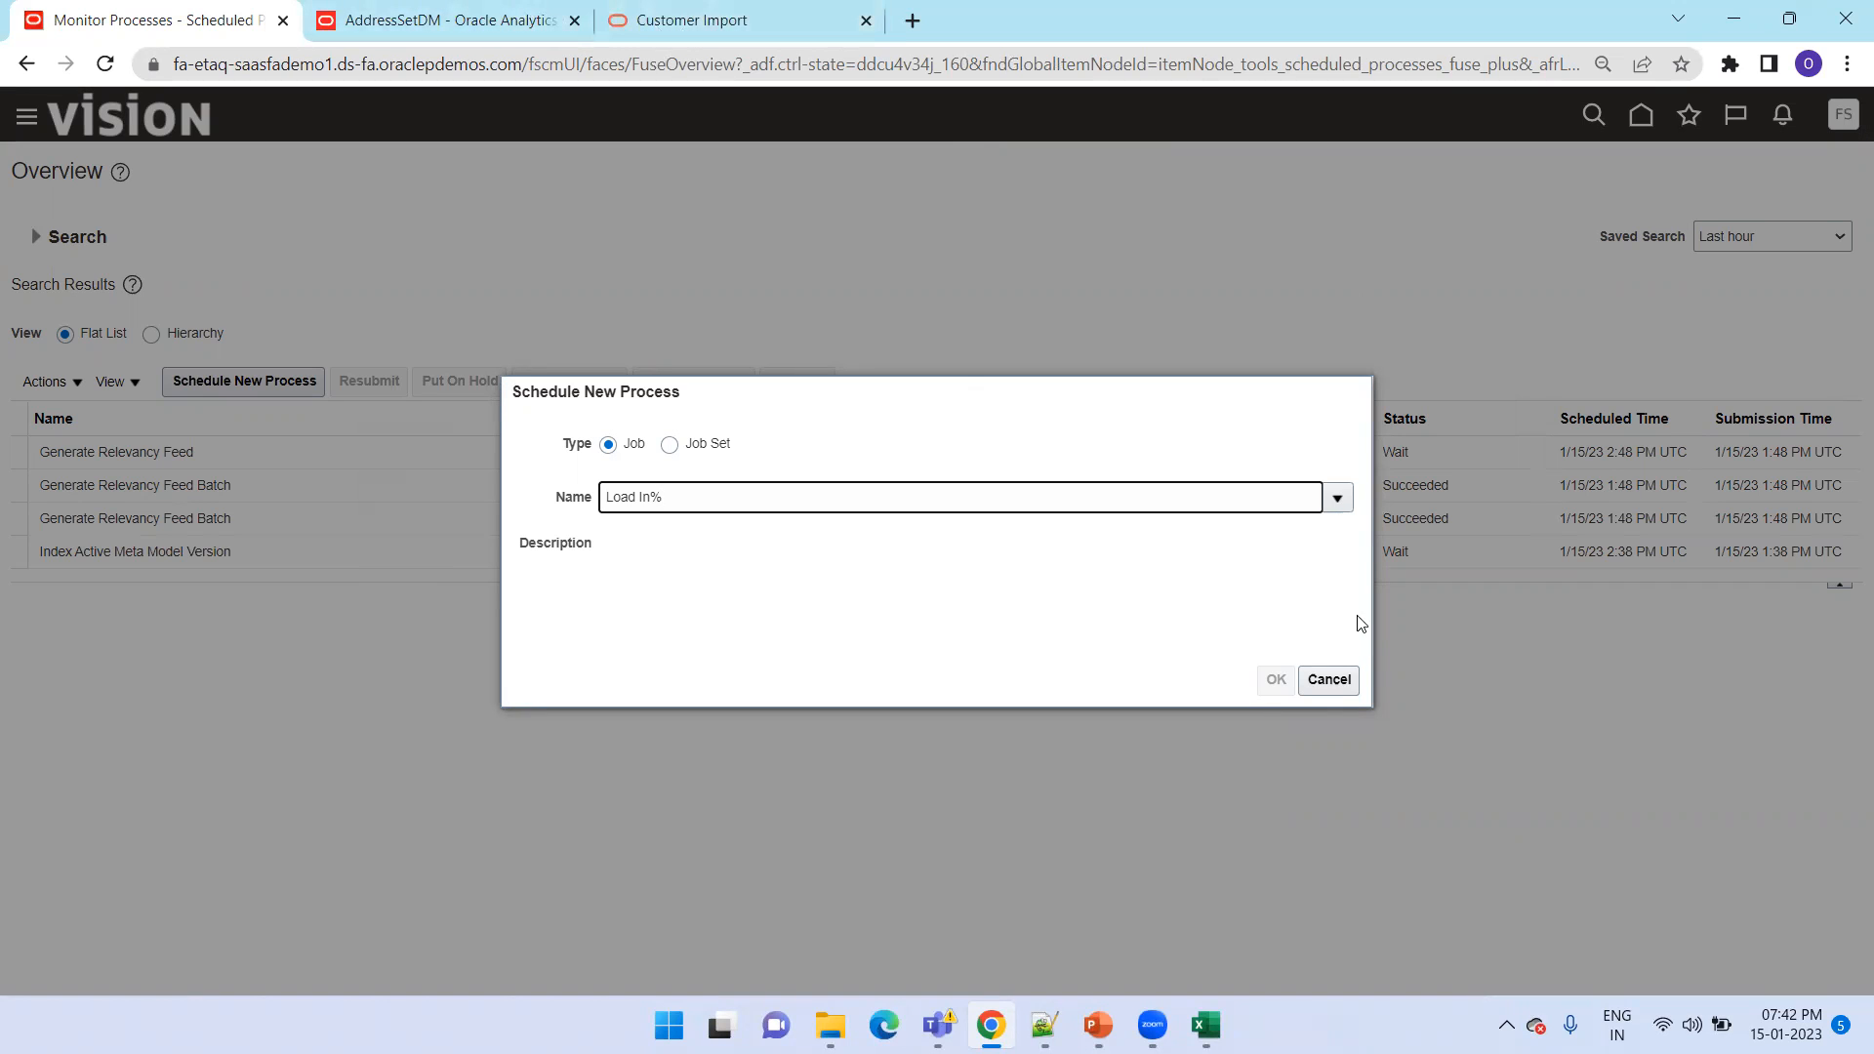
pyautogui.click(1325, 682)
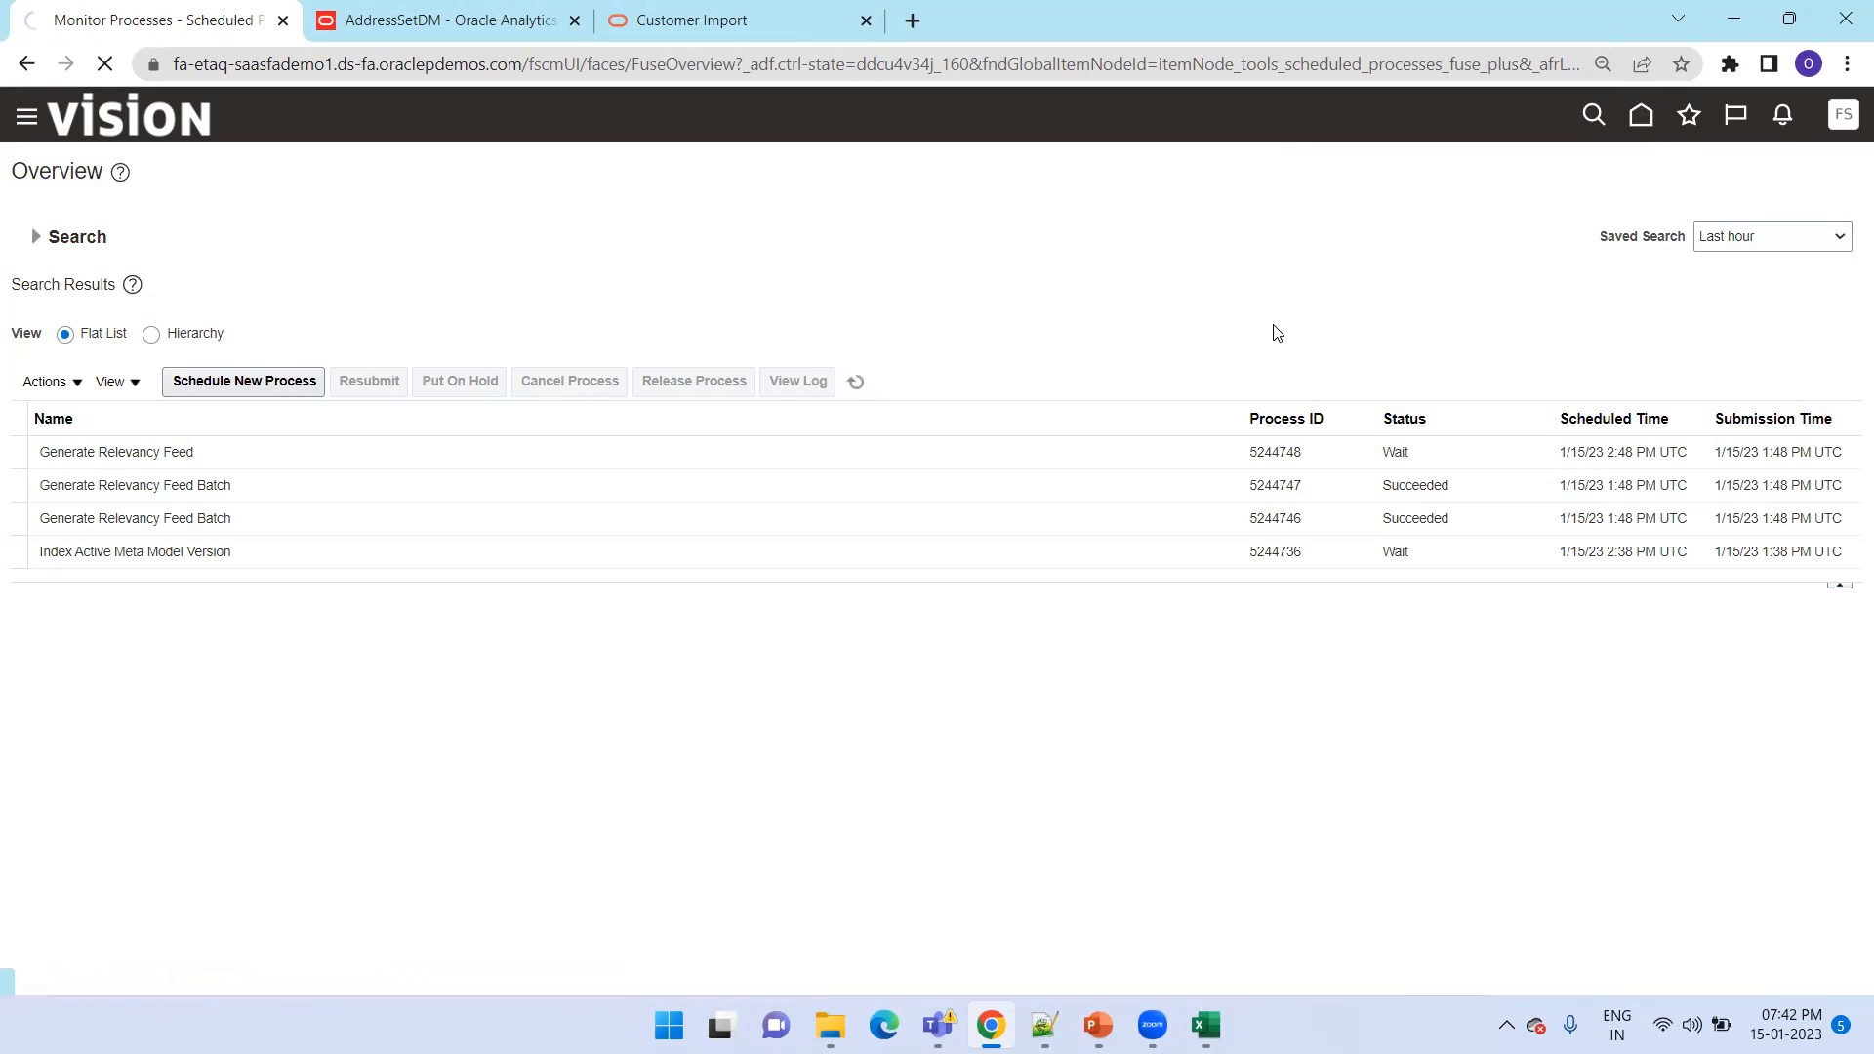
# Go back to the home page and open Manage Data Import from the Billing work area in Receivables
pyautogui.click(1641, 134)
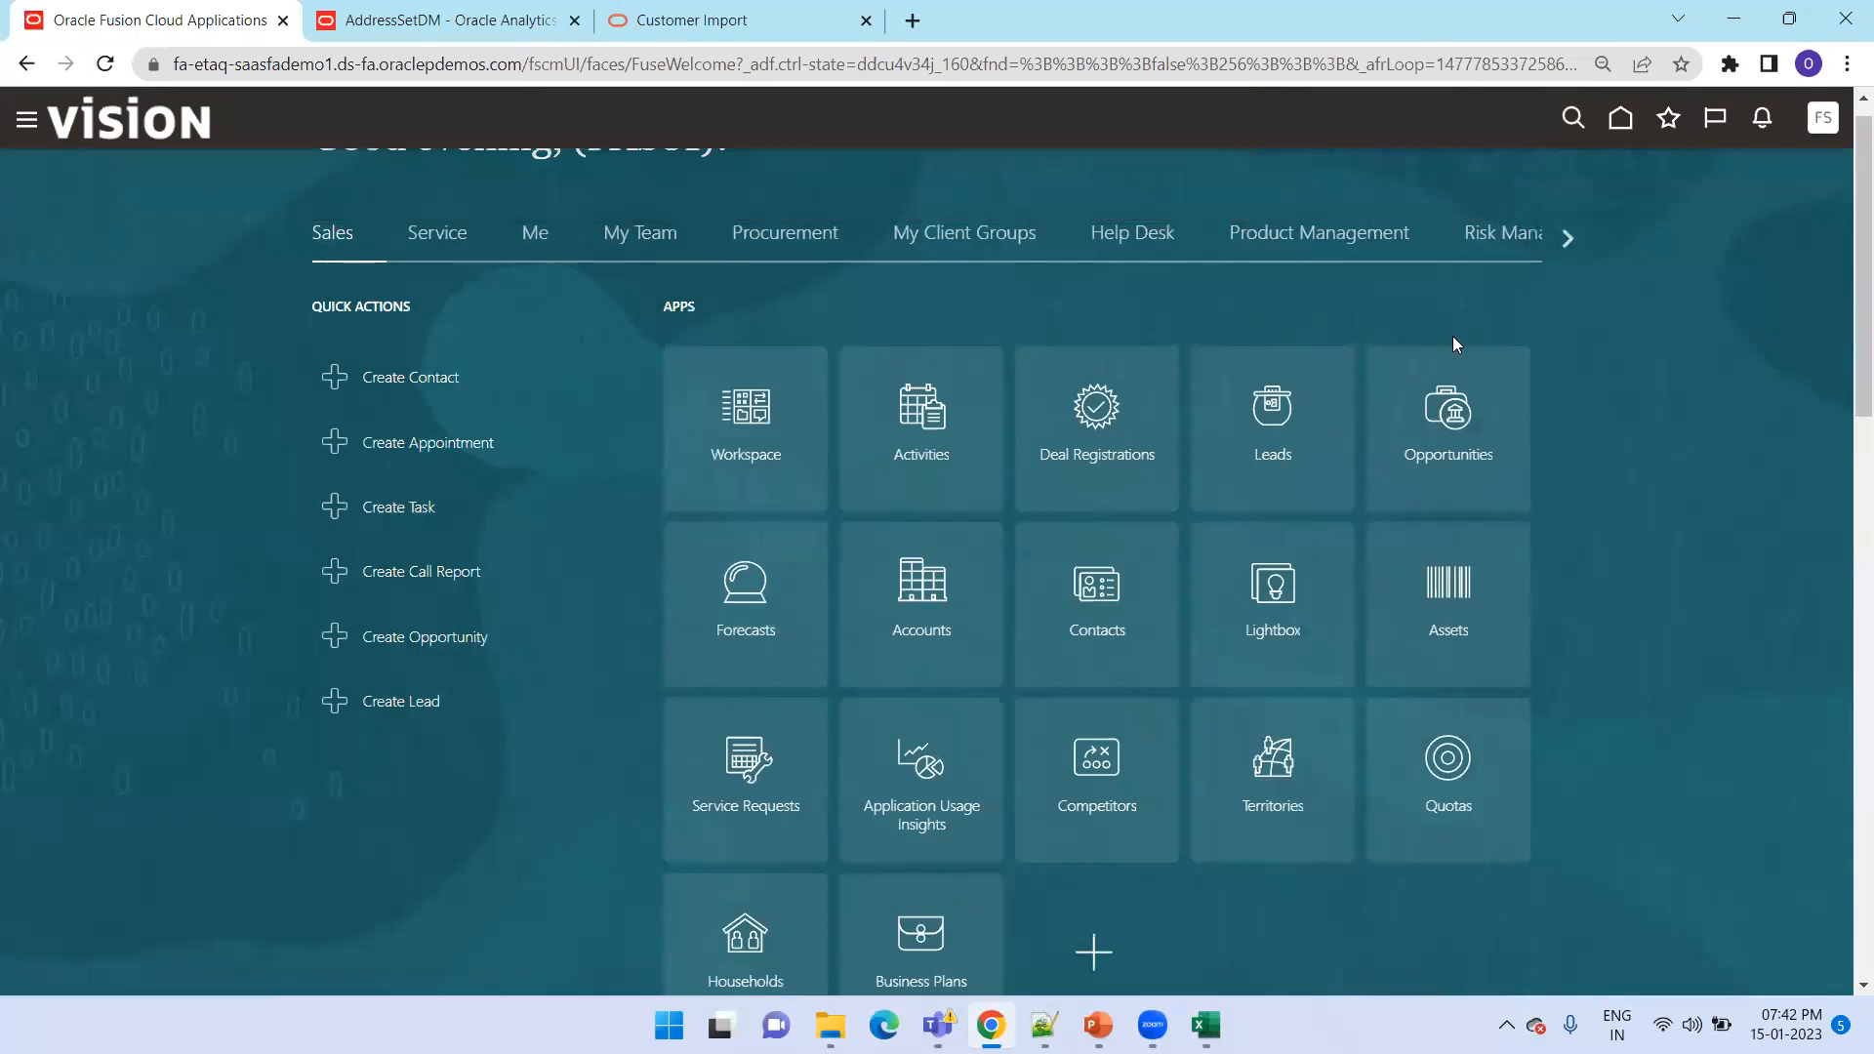
pyautogui.click(1566, 343)
pyautogui.click(1565, 342)
pyautogui.click(1565, 341)
pyautogui.click(285, 346)
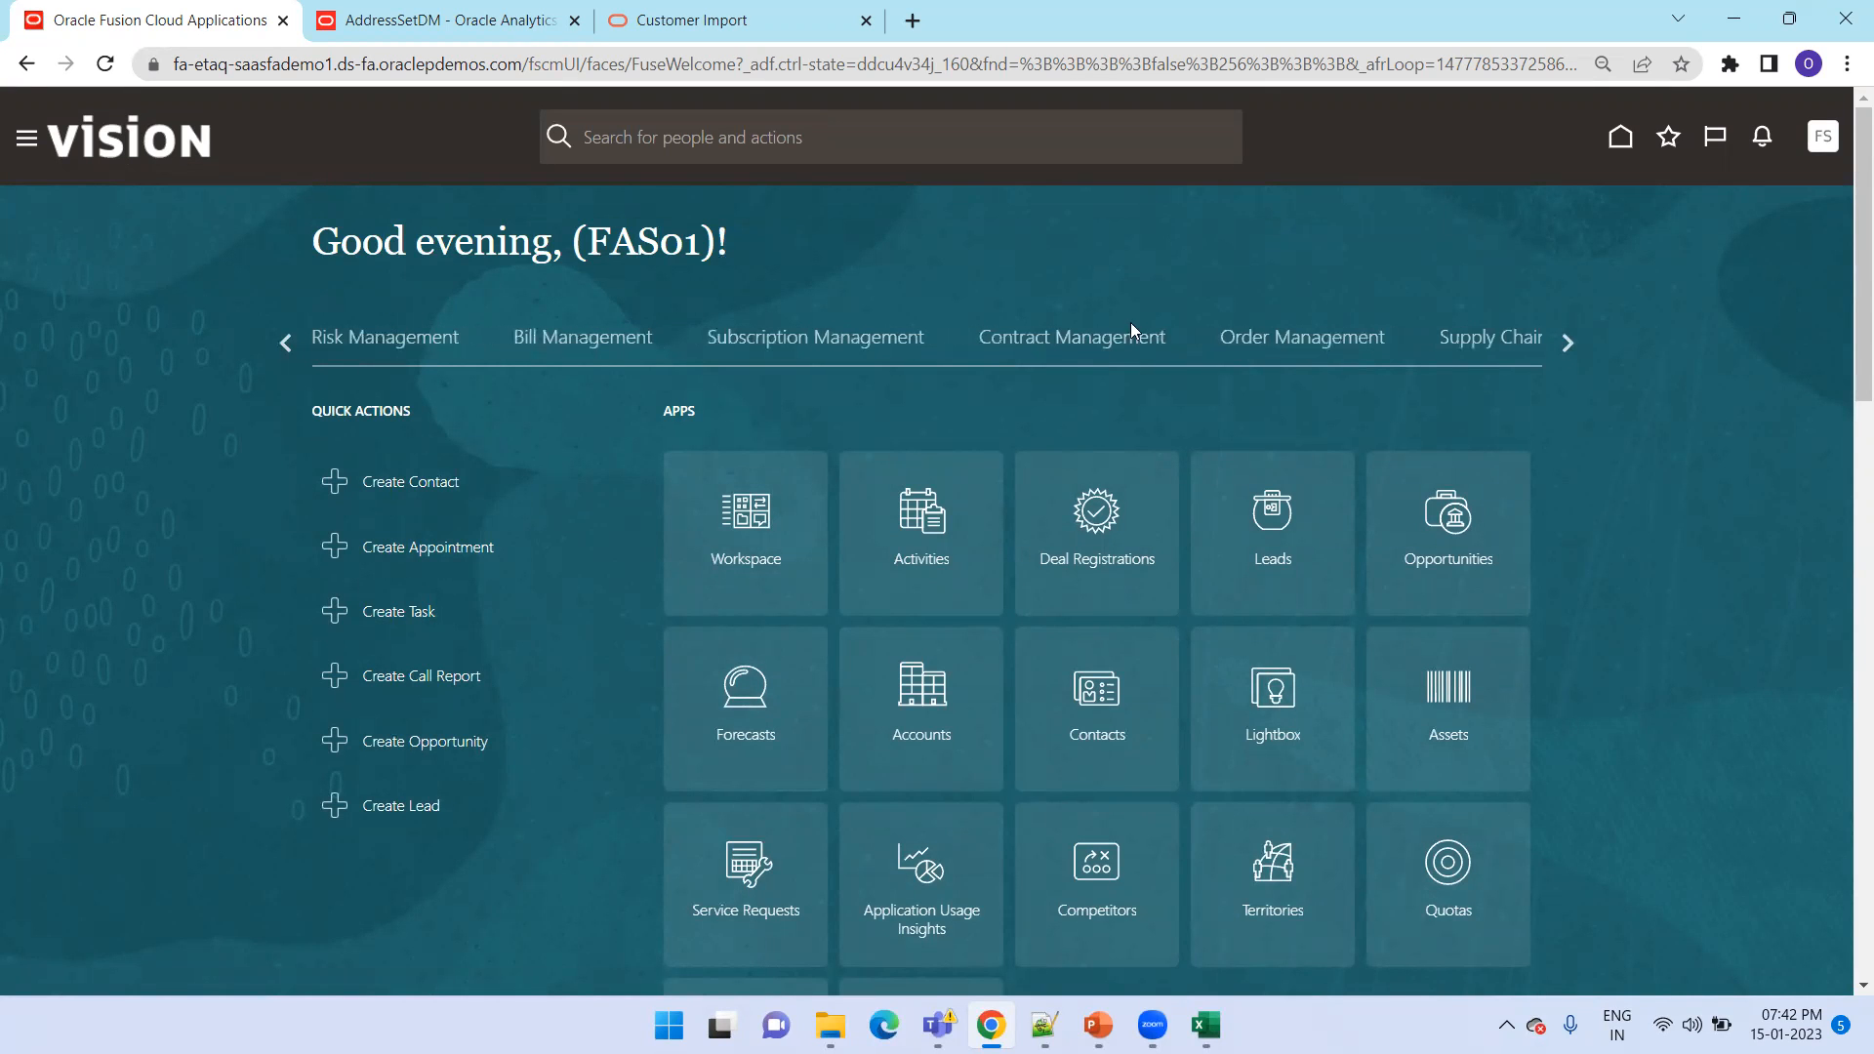
pyautogui.click(1568, 346)
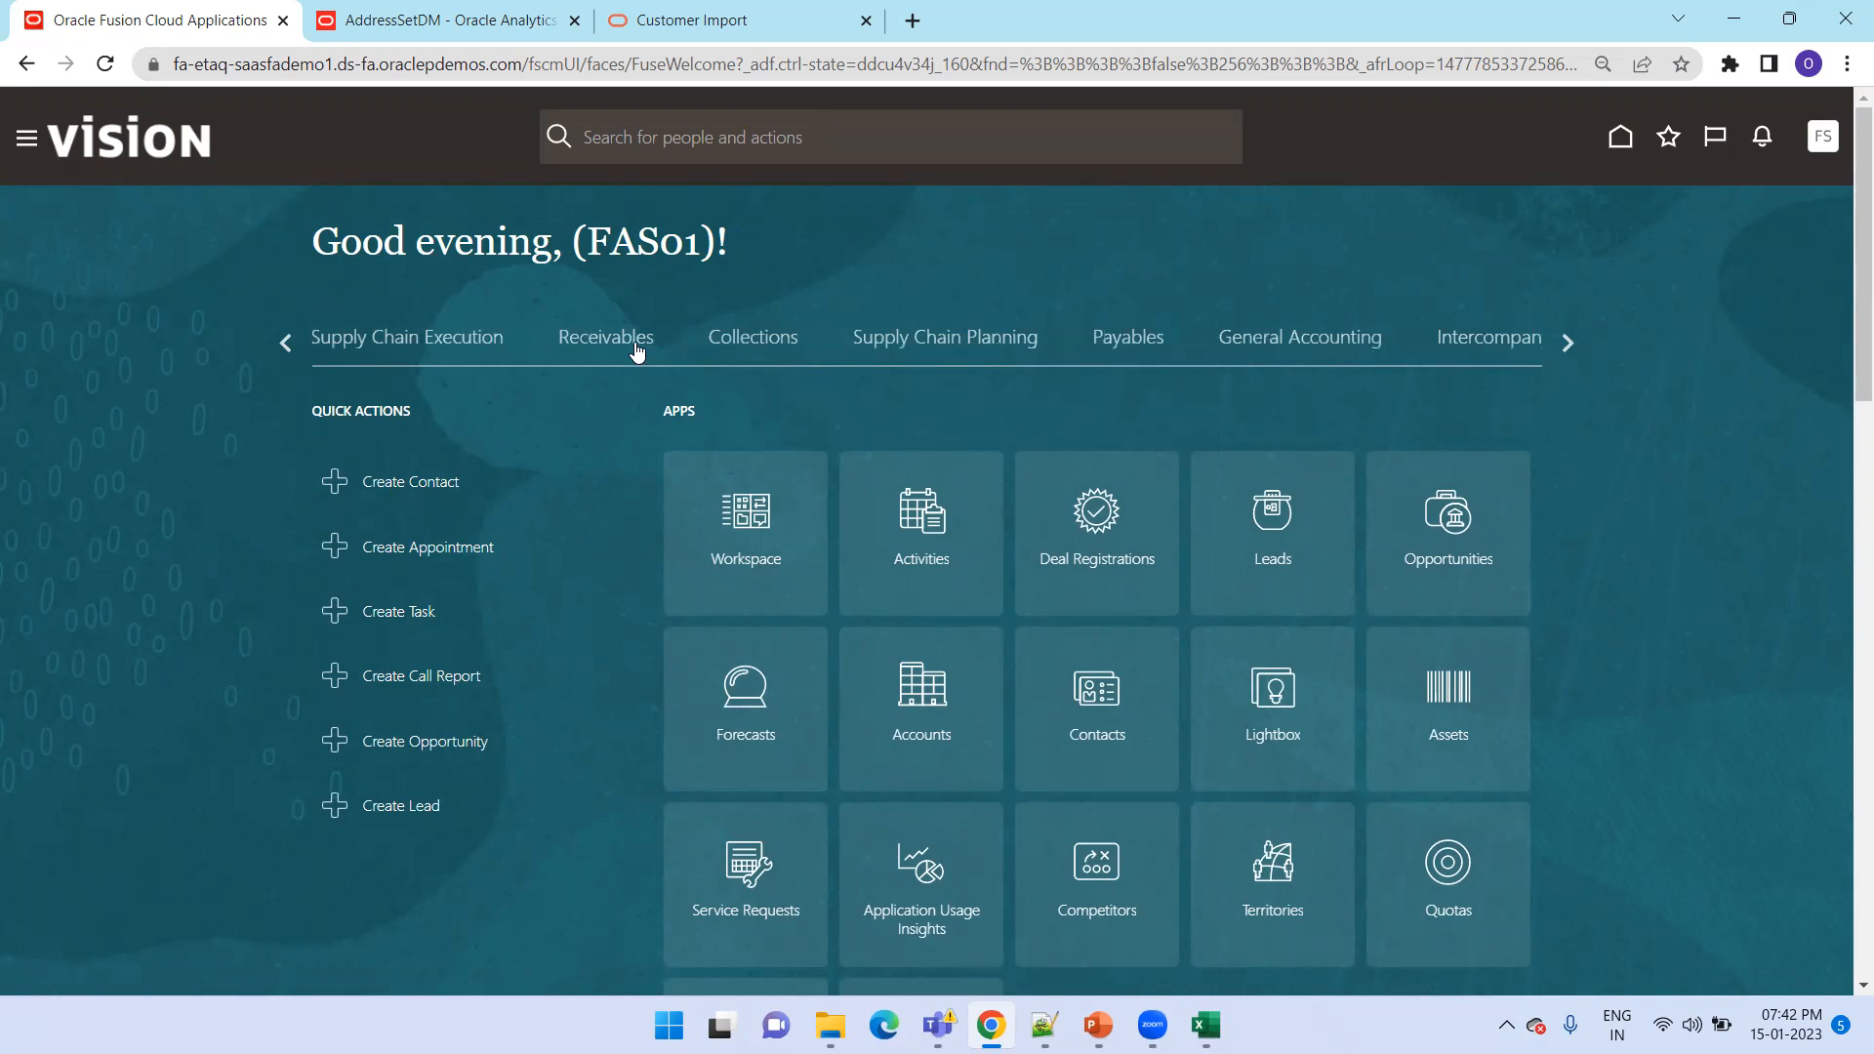
pyautogui.click(636, 349)
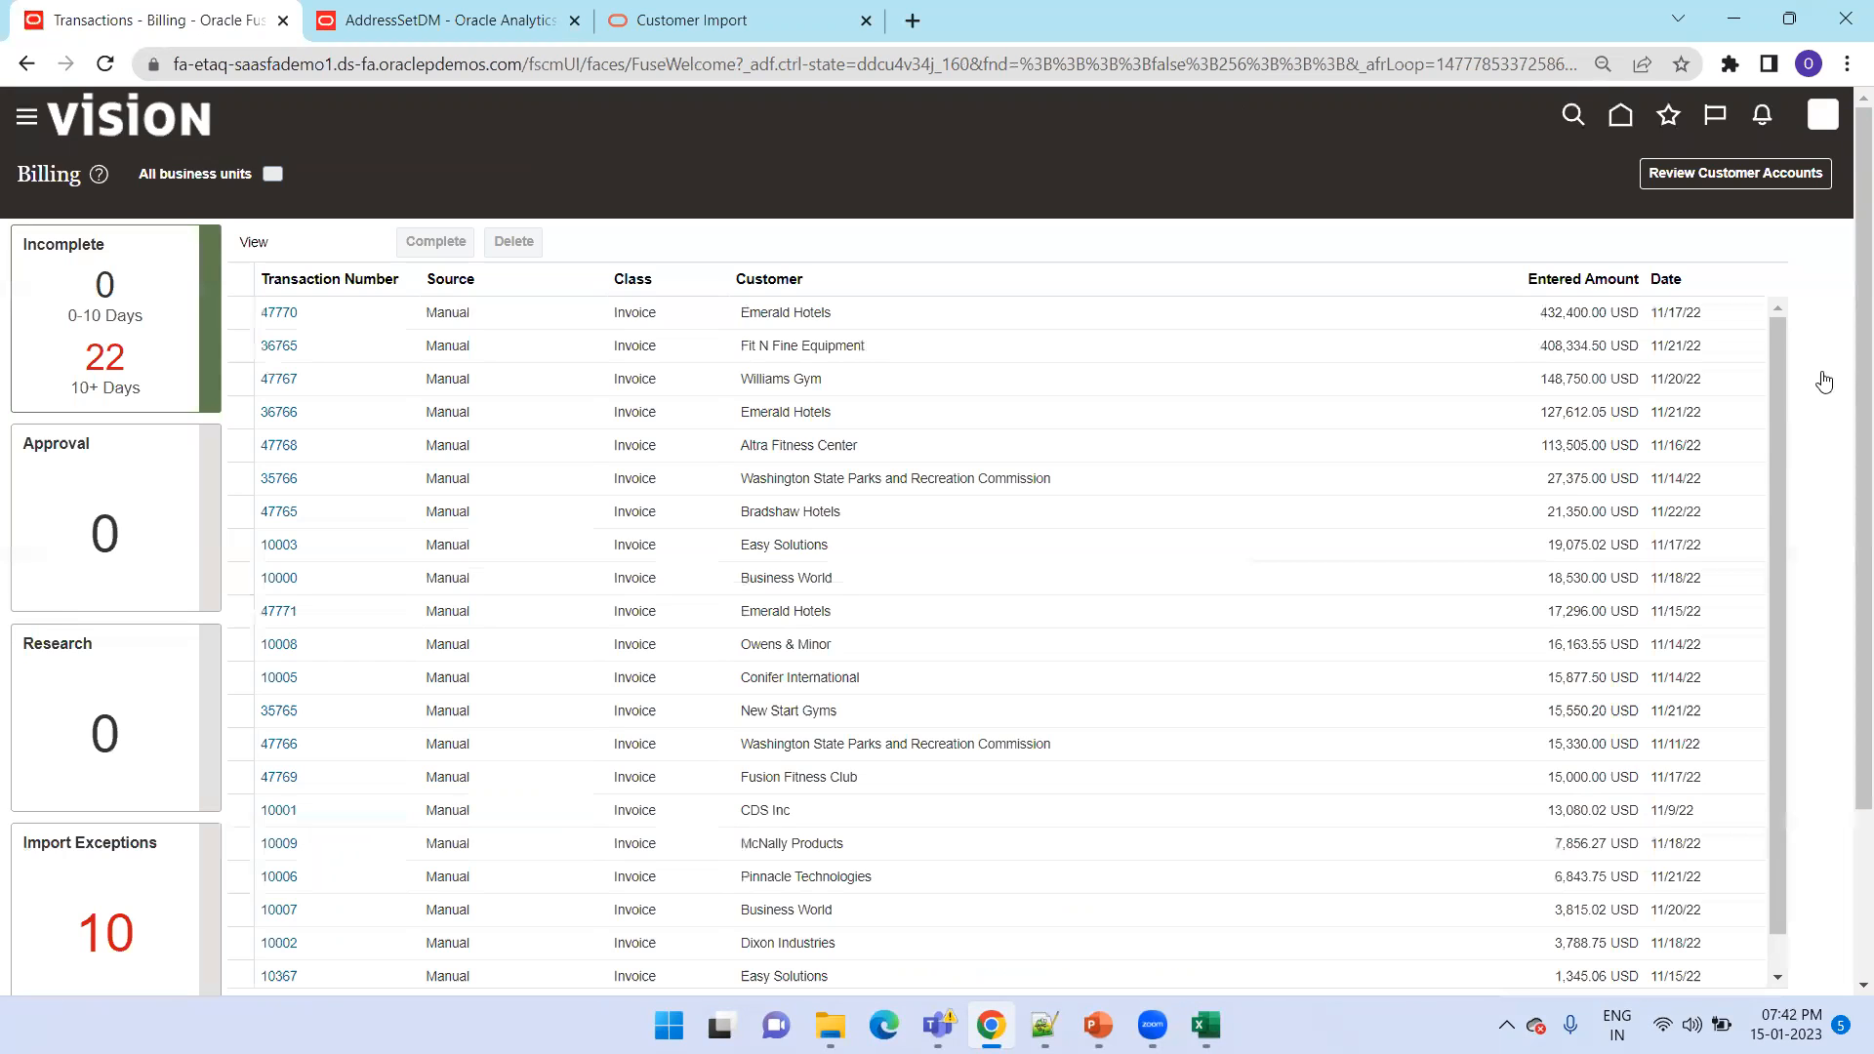
pyautogui.click(1829, 339)
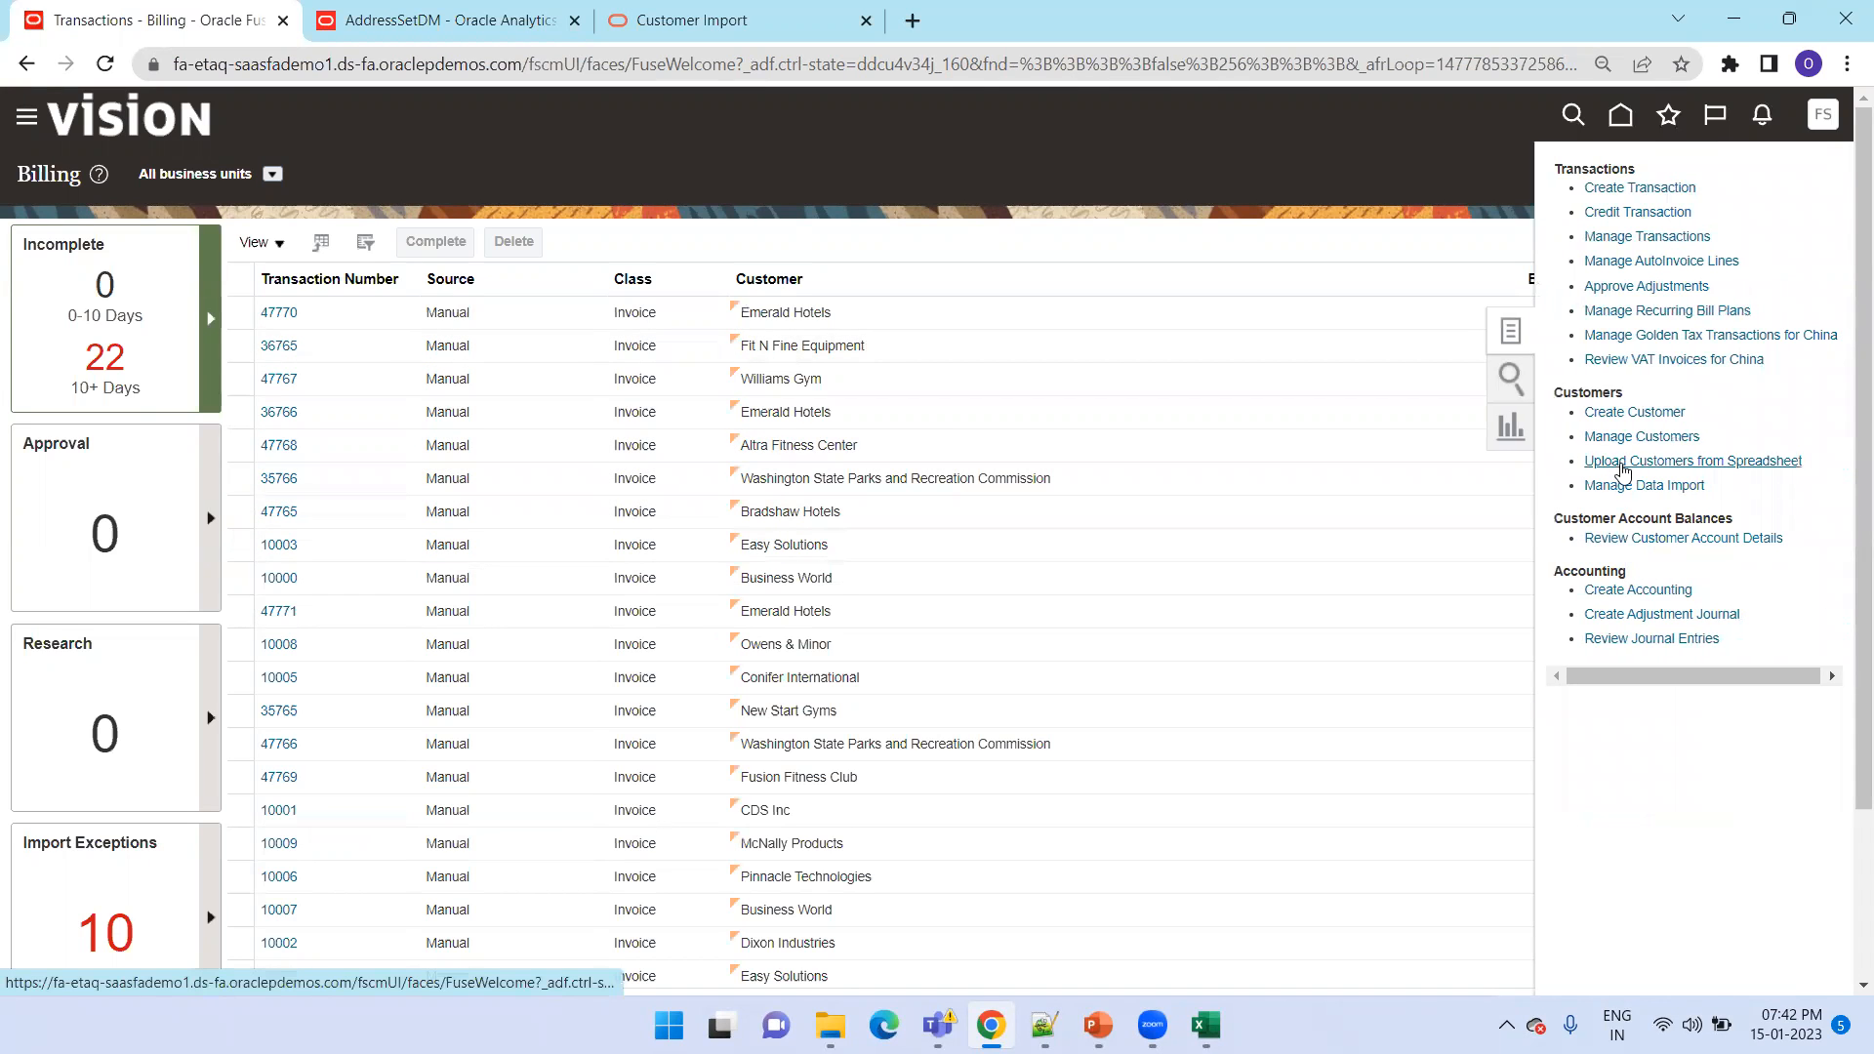
pyautogui.click(1620, 488)
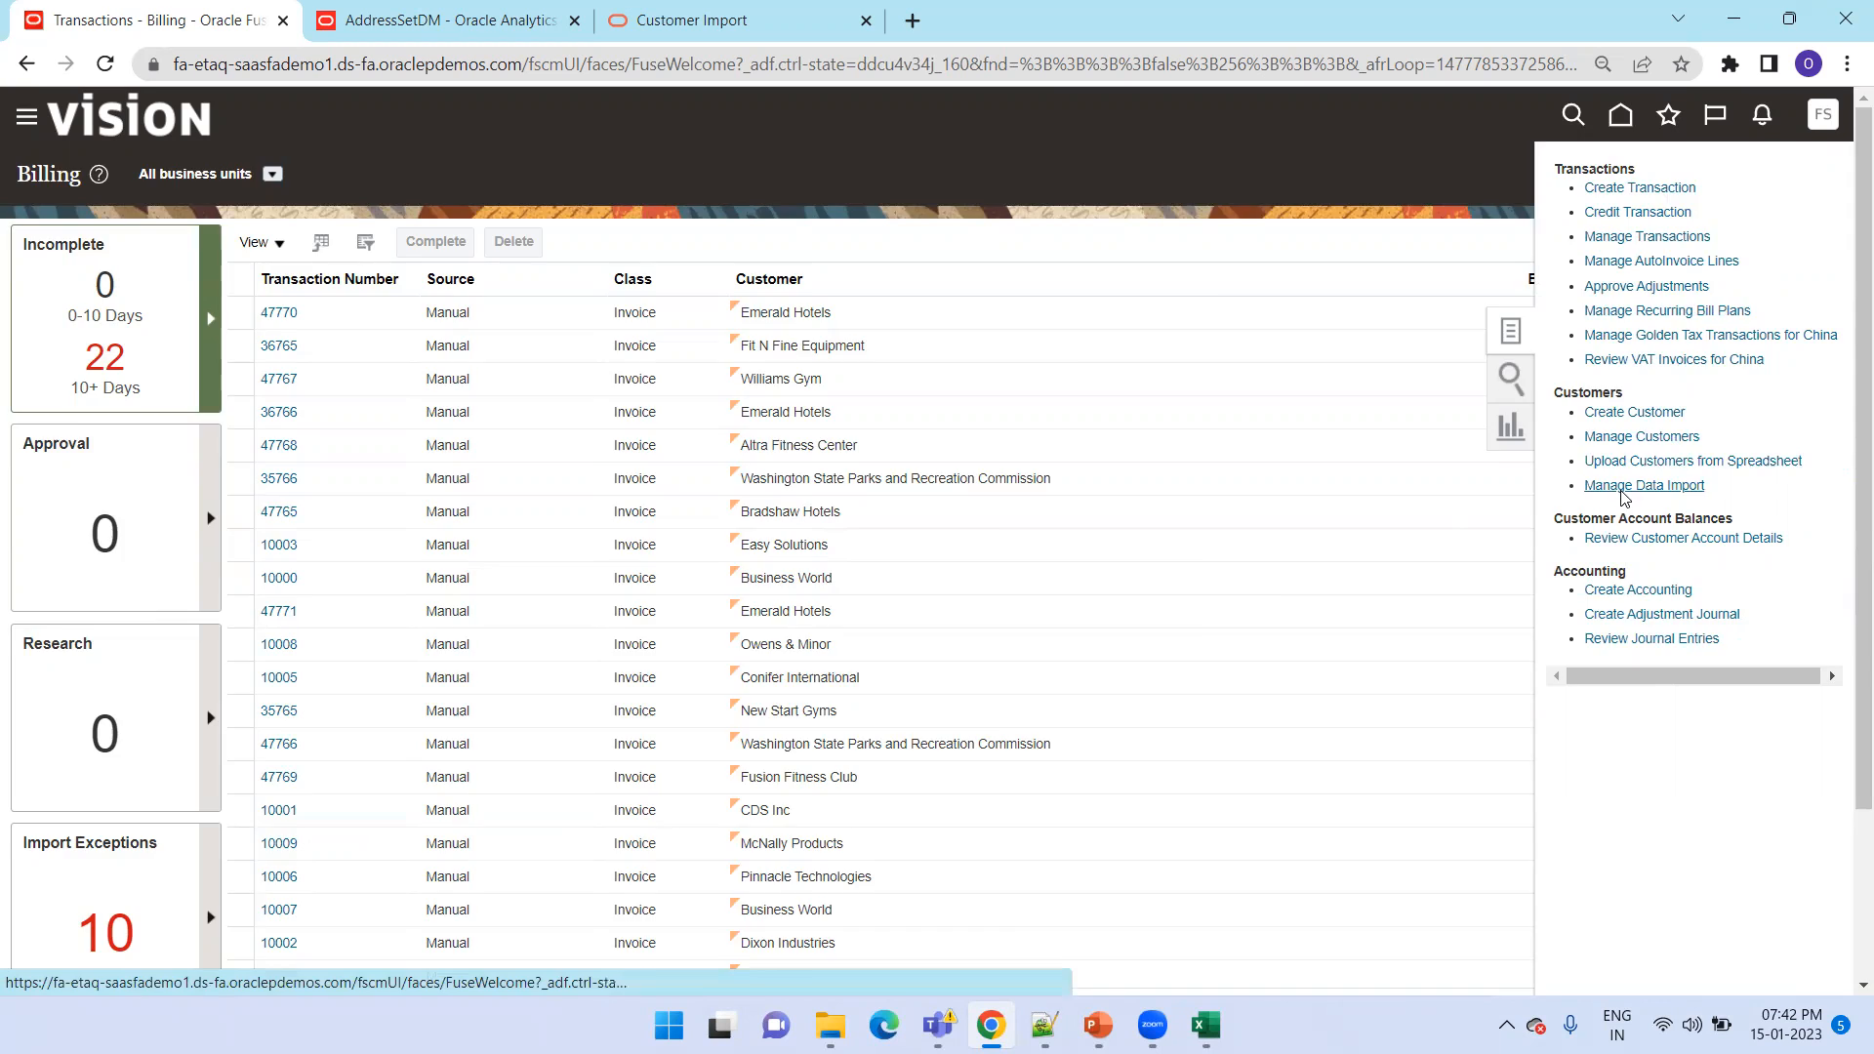
# Create a Customer and Consumer data import batch named BATCH_009 with Comma separated values as the source system, and save it
pyautogui.click(247, 301)
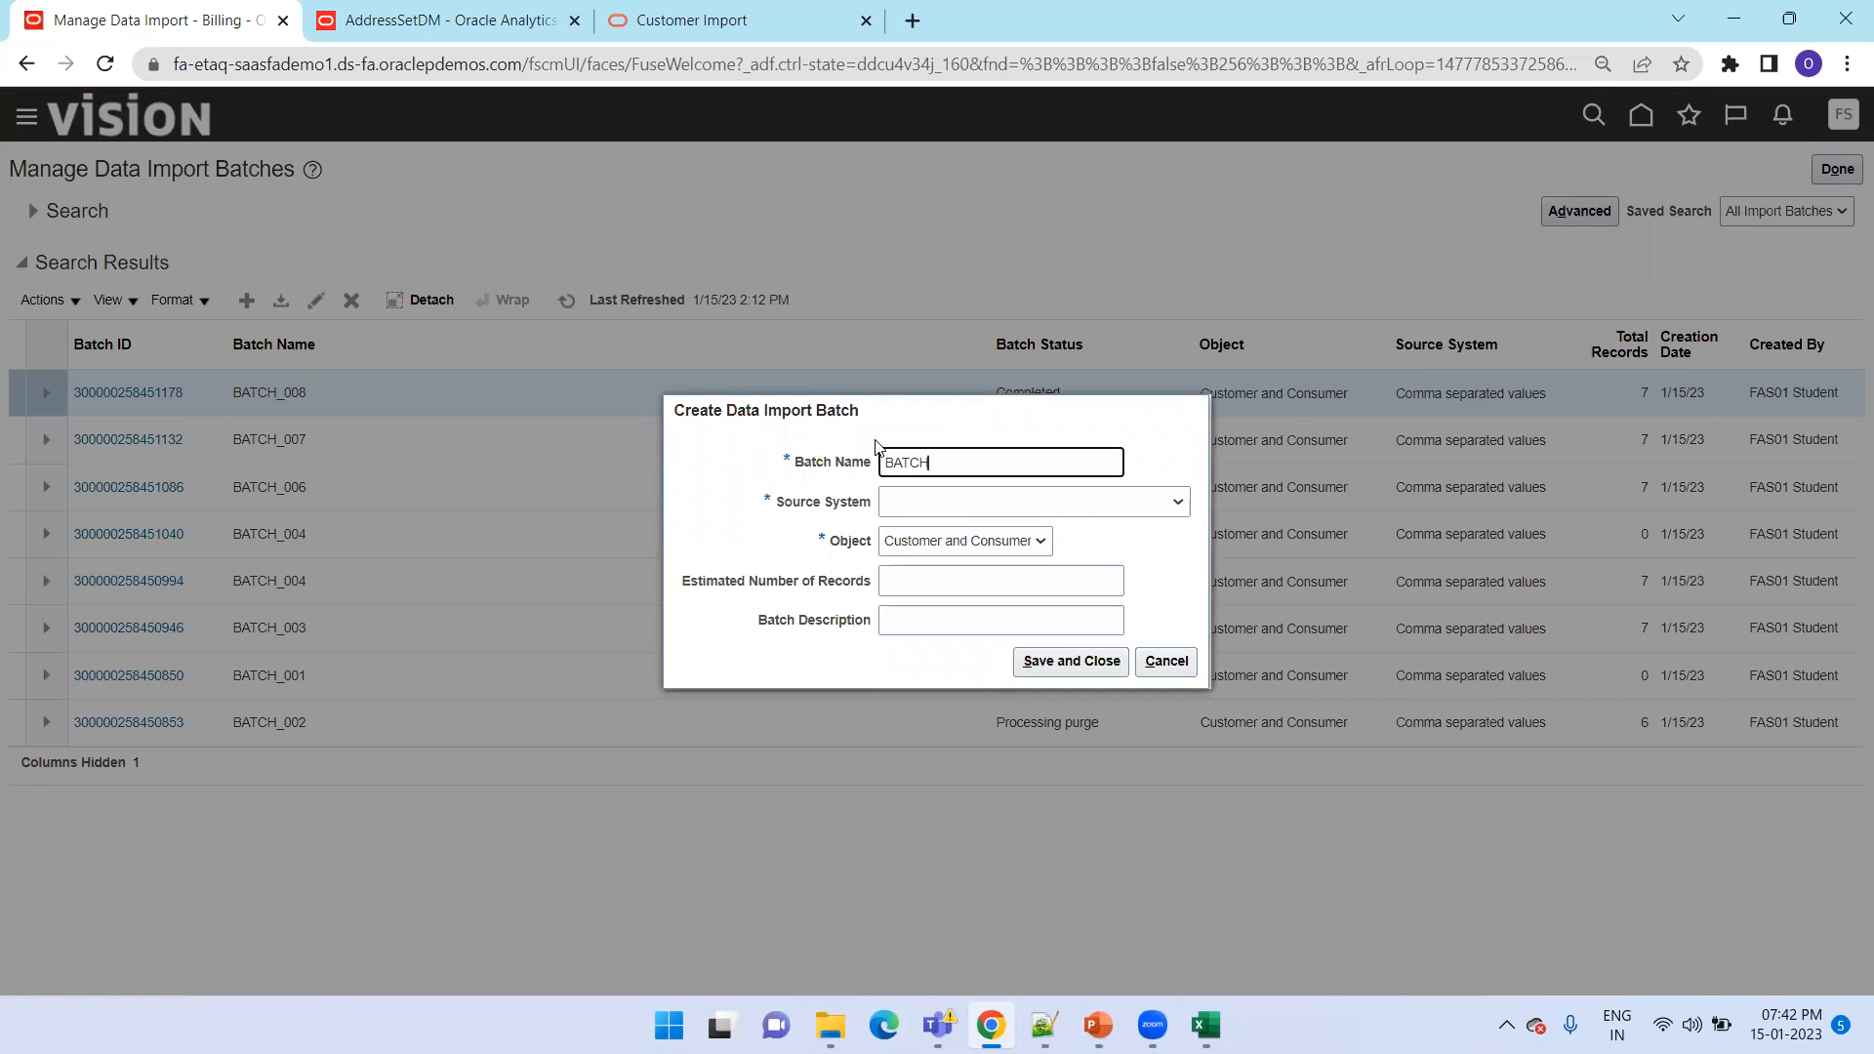
pyautogui.write('BATCH_009')
pyautogui.press('Tab')
pyautogui.press('Down')
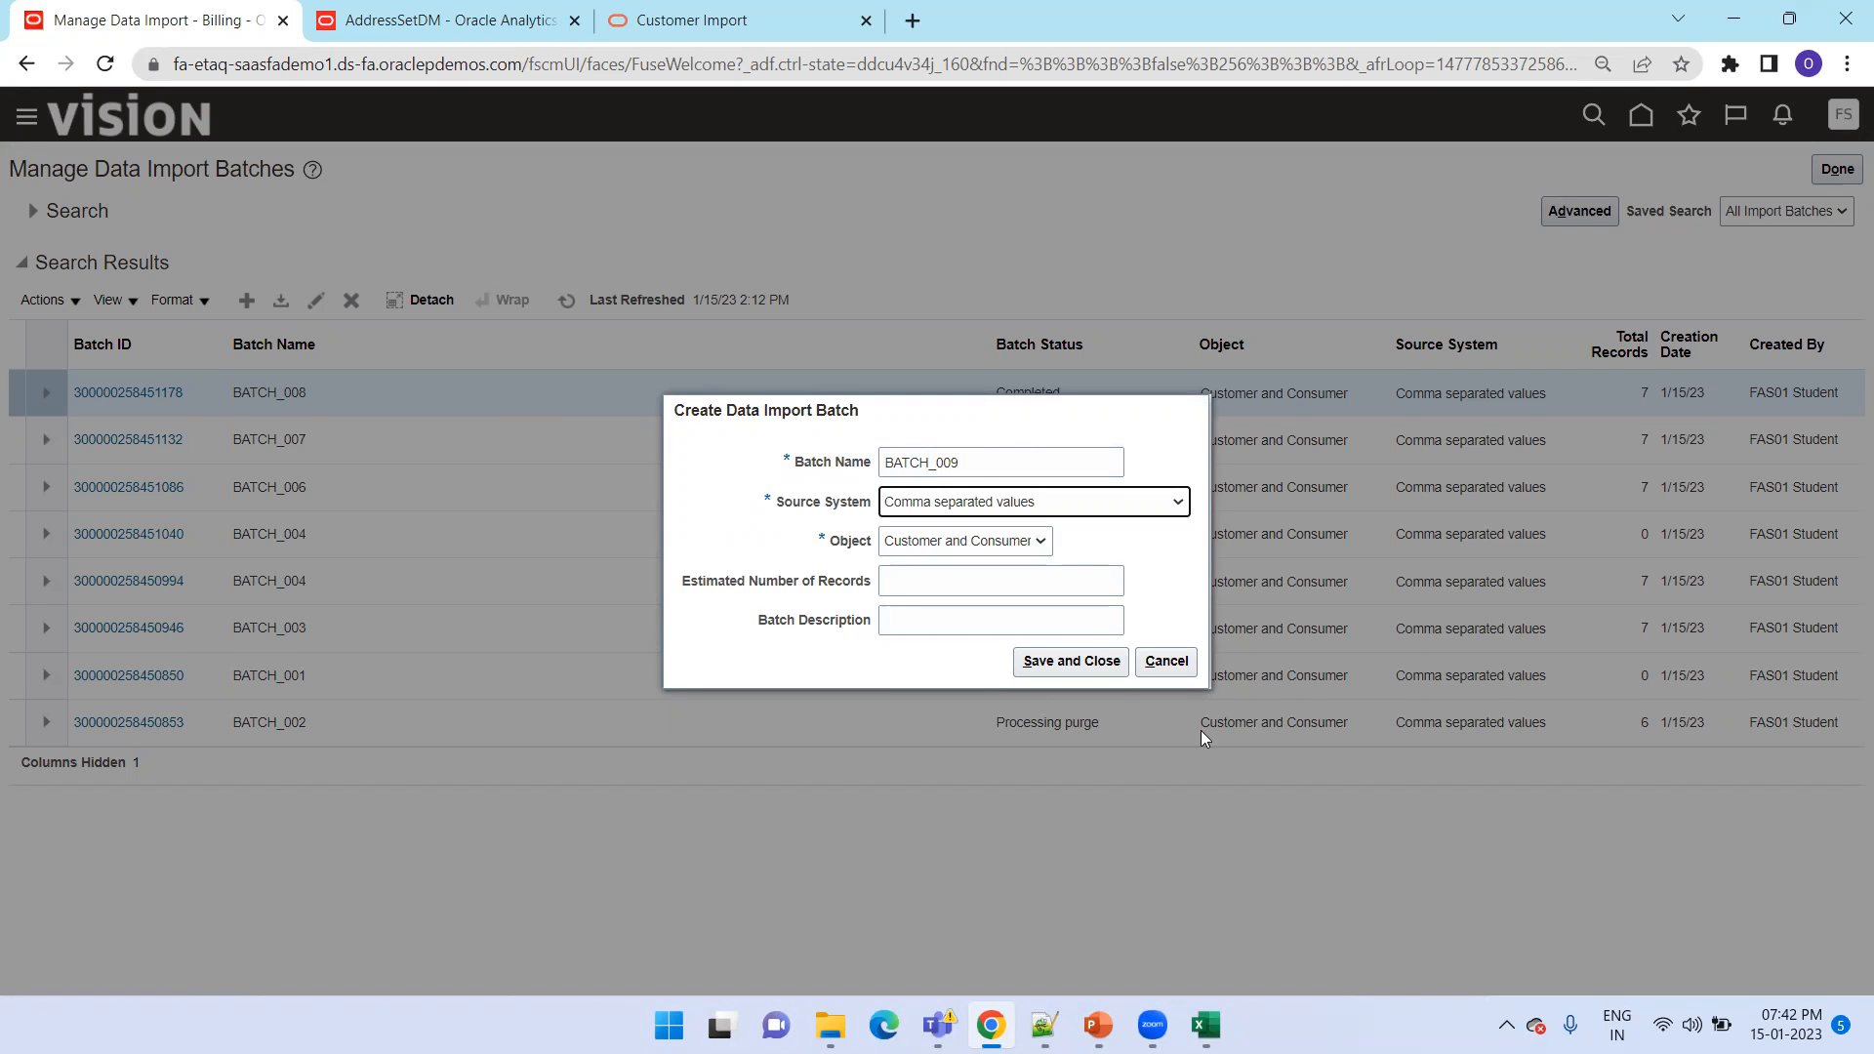
pyautogui.click(1054, 677)
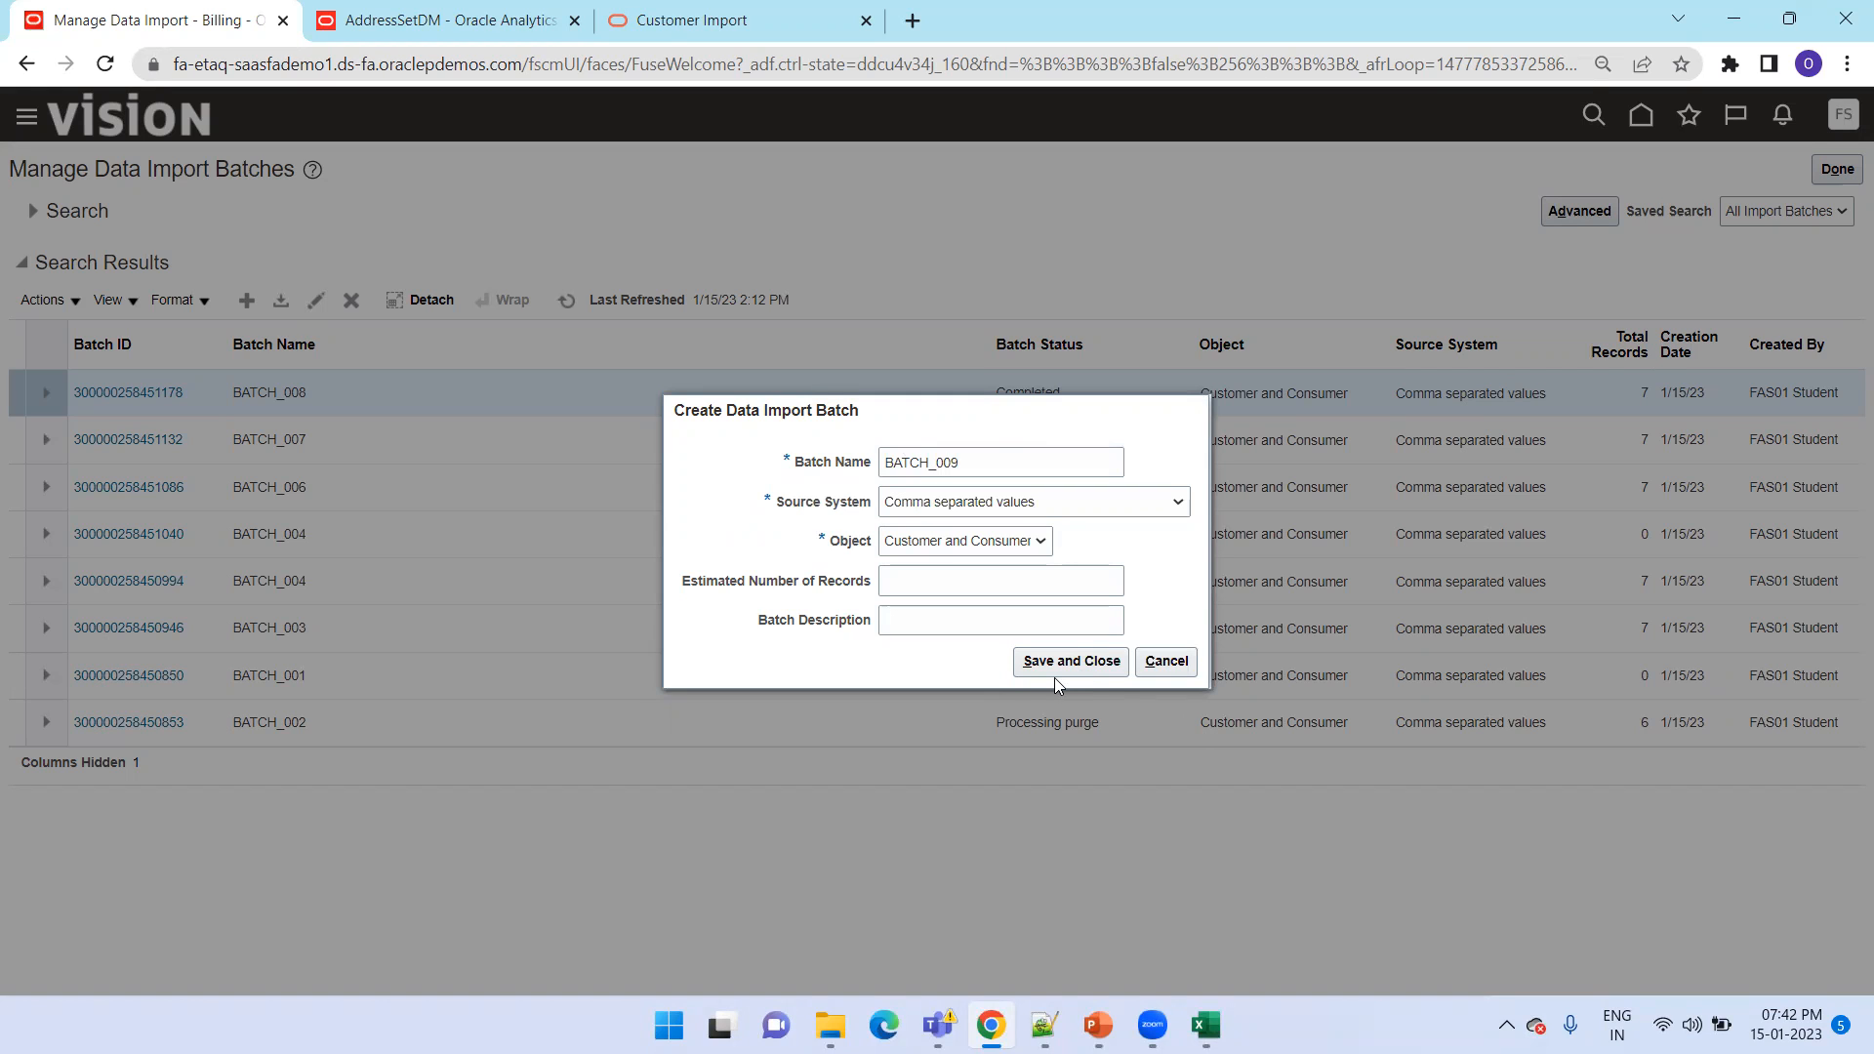
pyautogui.click(1023, 669)
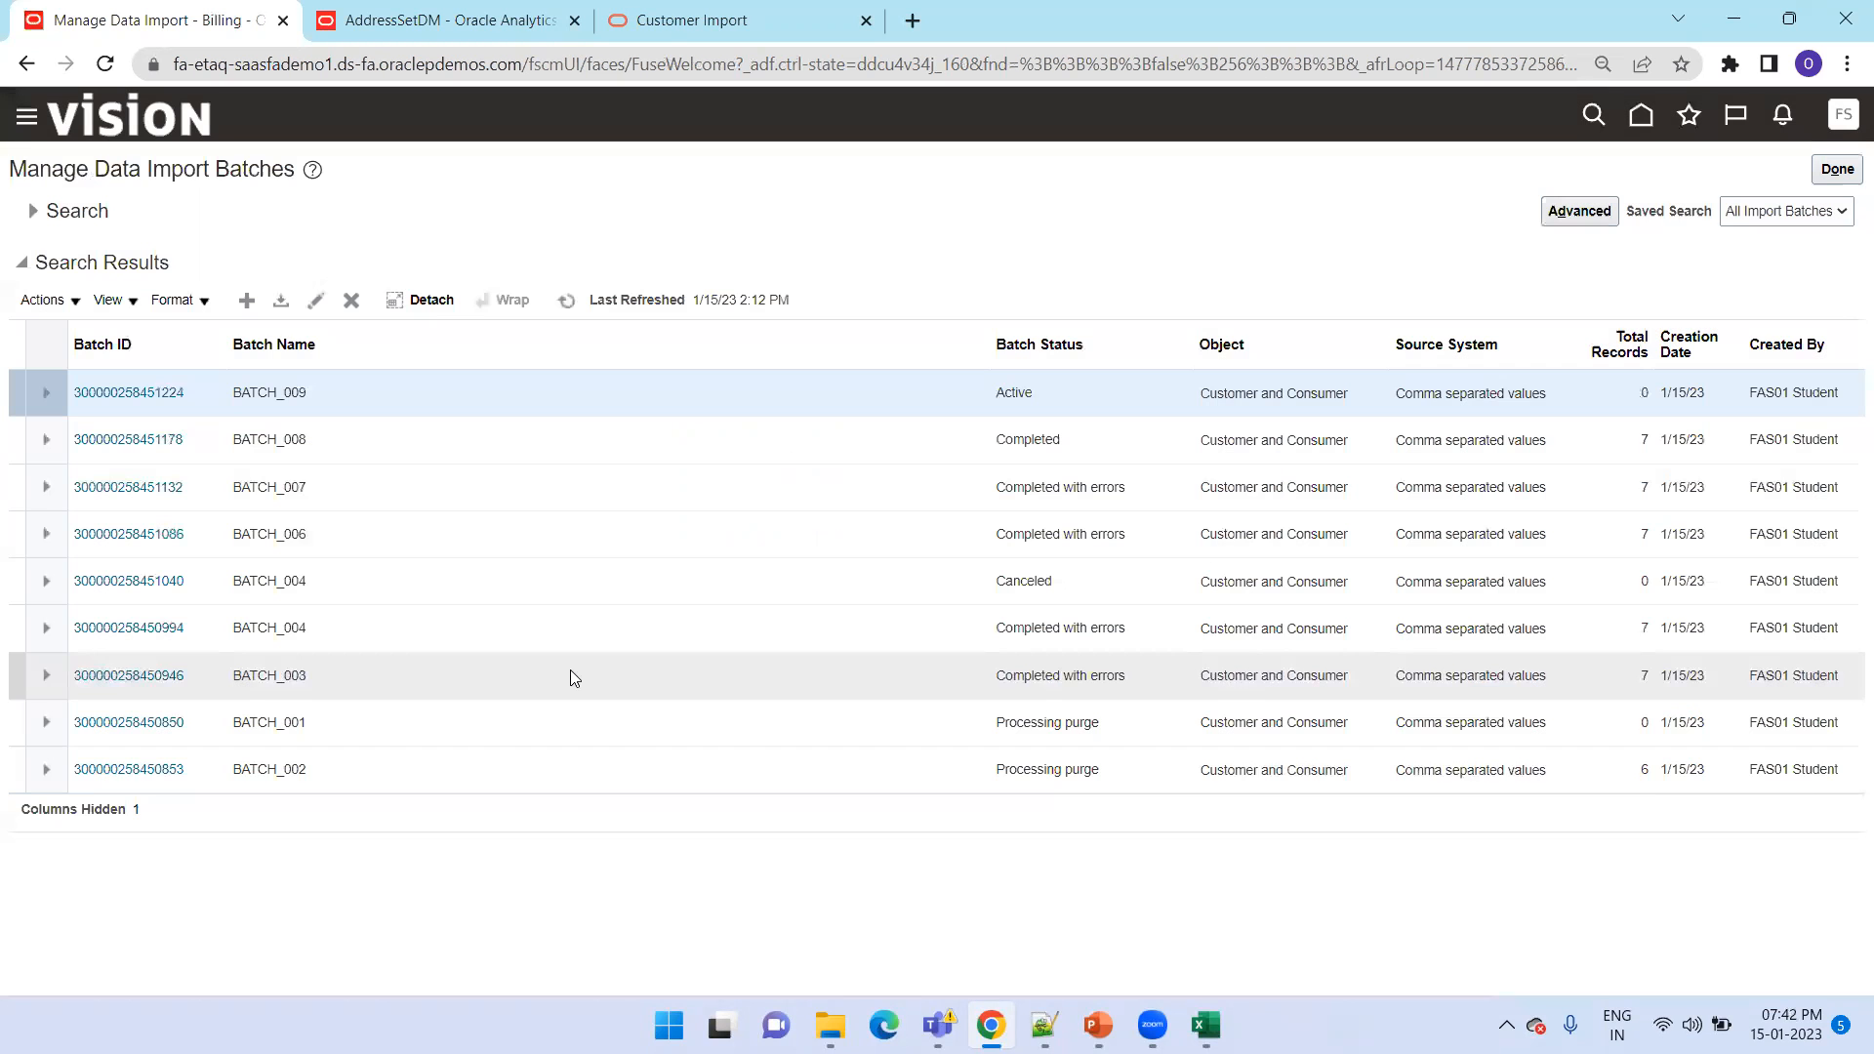
# Open BATCH_009 to view its batch ID, and compare it with the Batch Identifier on the HZ_IMP_ACCOUNTS_T sheet in Excel
pyautogui.click(176, 394)
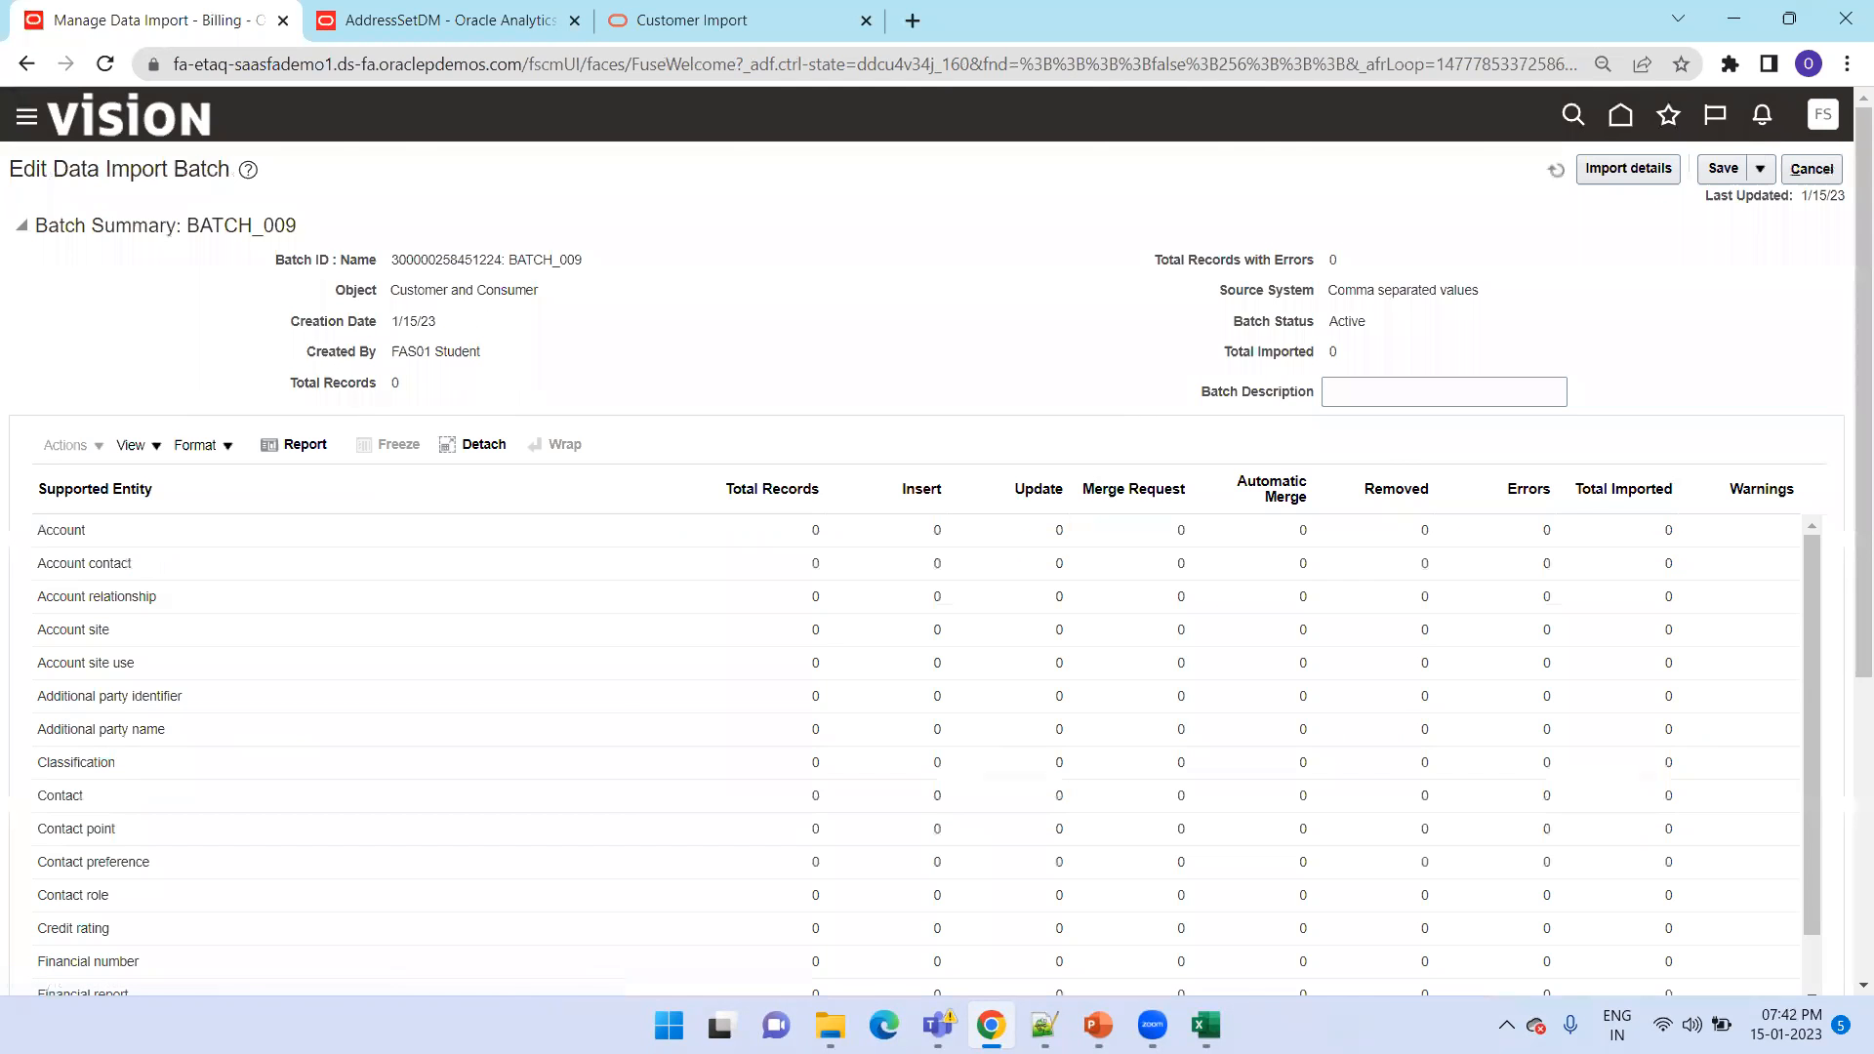
pyautogui.hotkey('alt', 'Tab')
pyautogui.click(224, 952)
pyautogui.scroll(10, 156, 957)
pyautogui.click(156, 953)
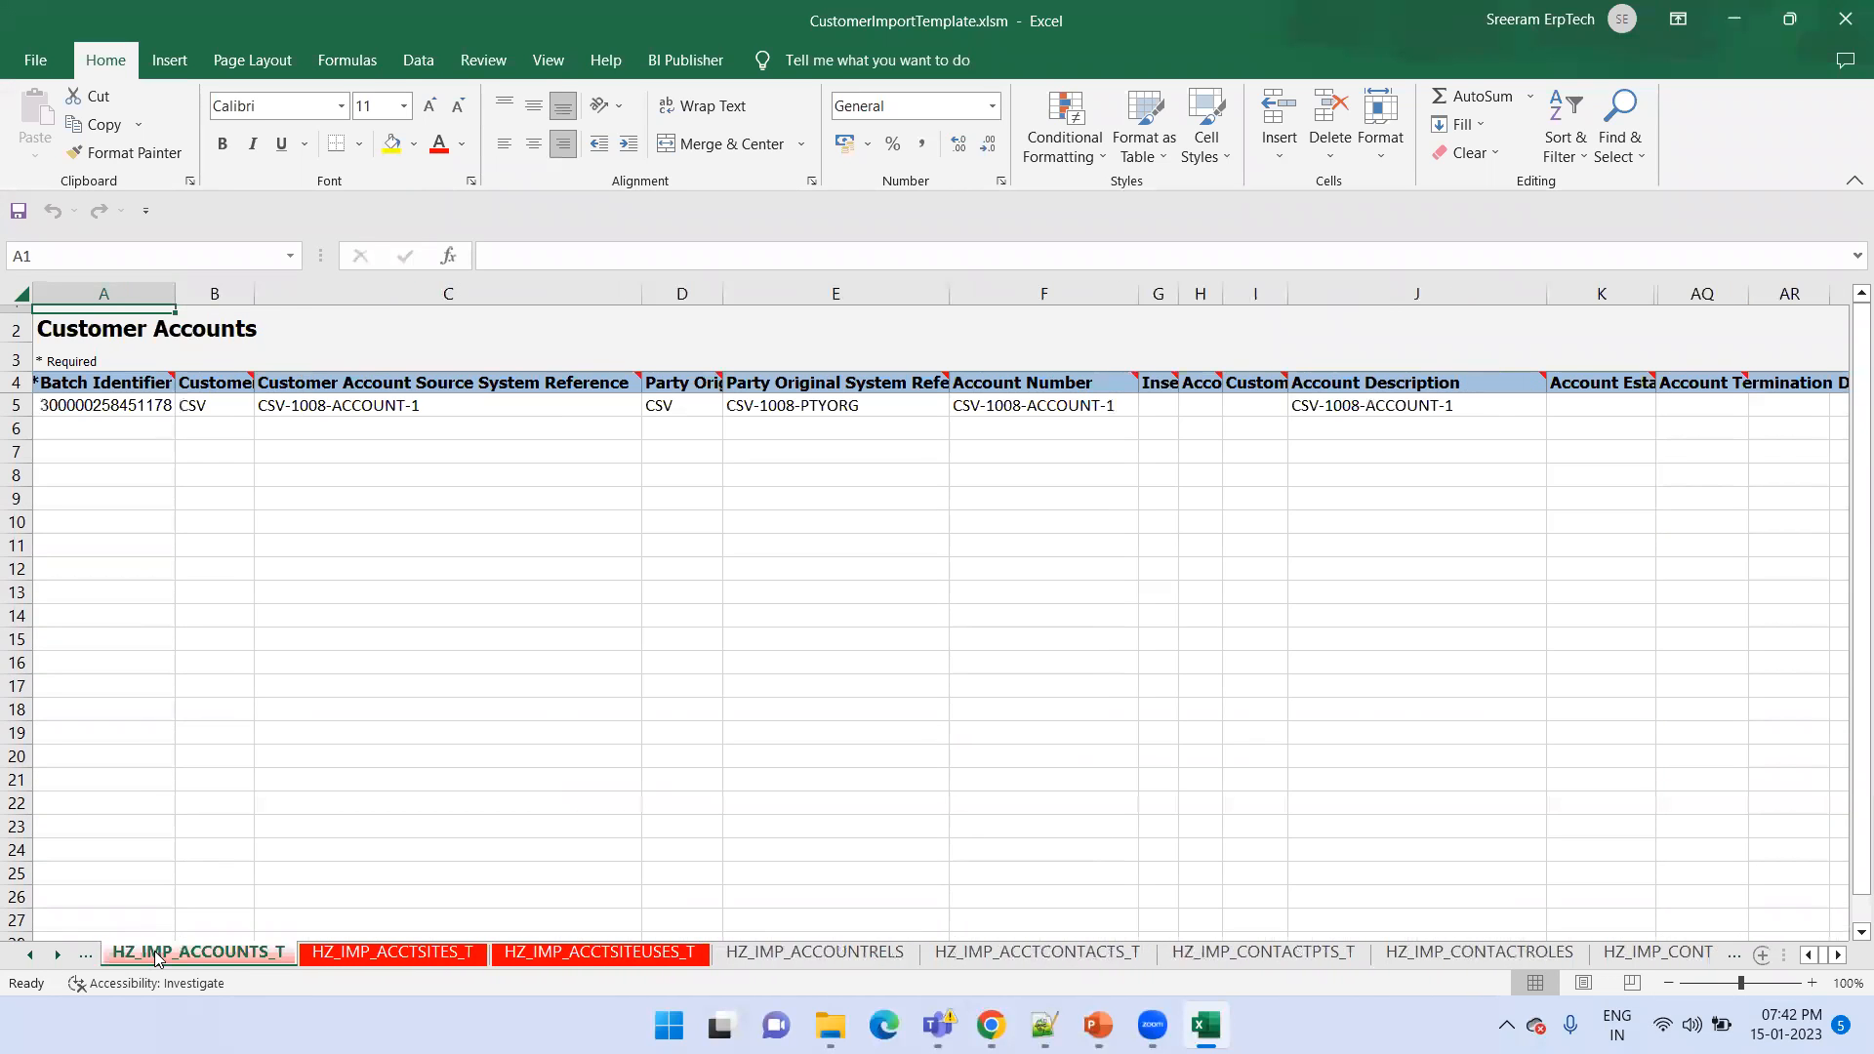
pyautogui.click(86, 404)
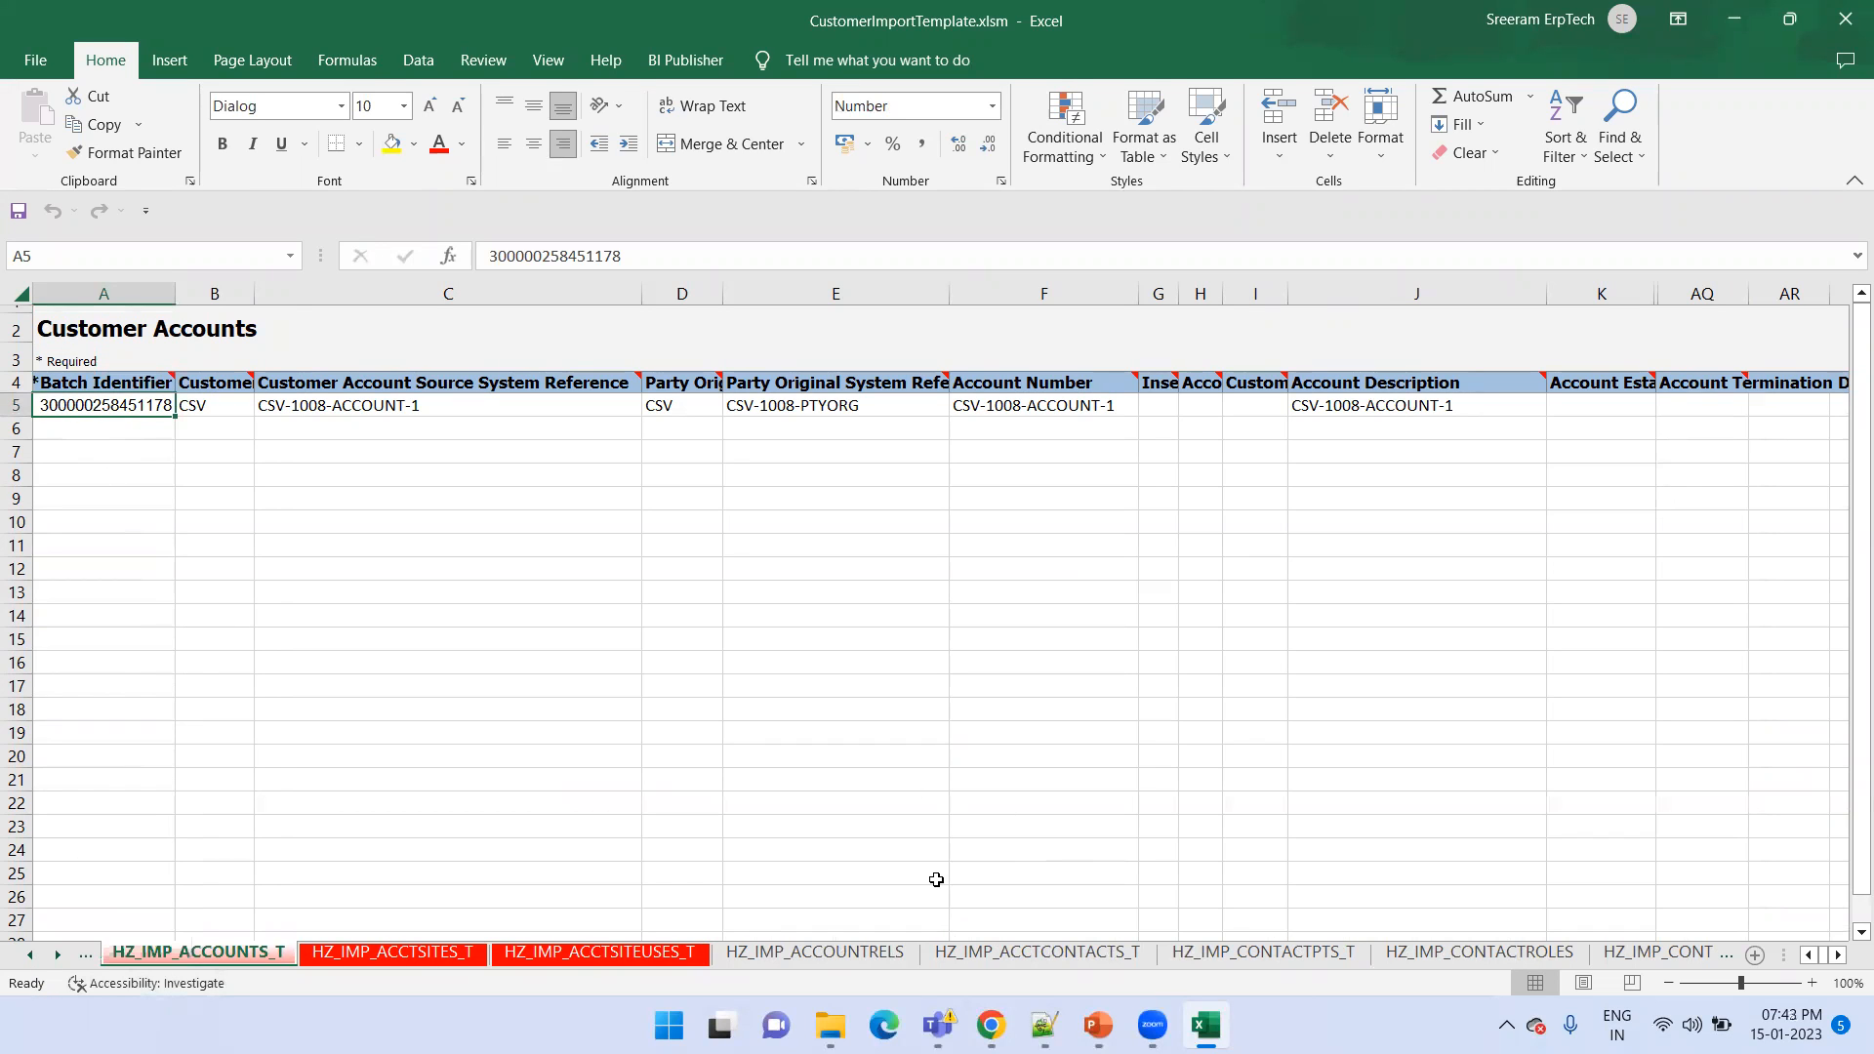
# Return to Oracle Fusion in Chrome and reopen the Scheduled Processes page
pyautogui.hotkey('alt', 'Tab')
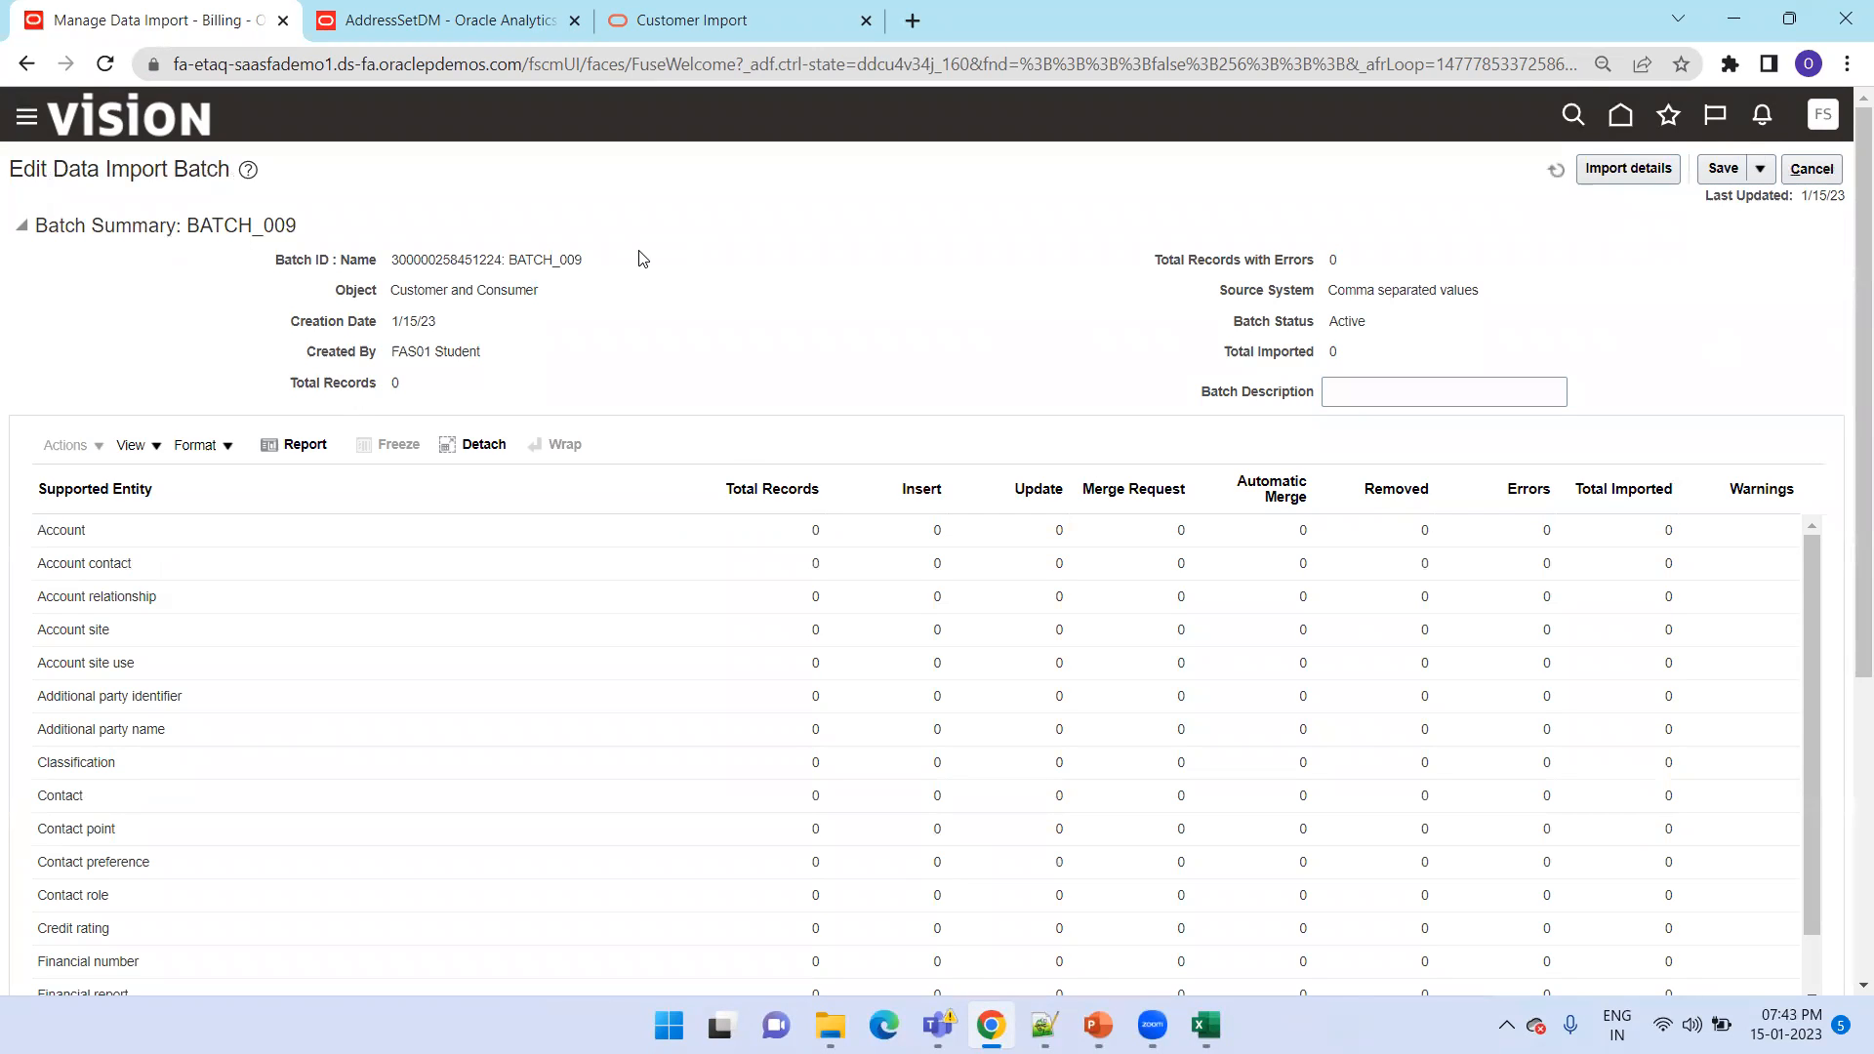
pyautogui.click(1619, 115)
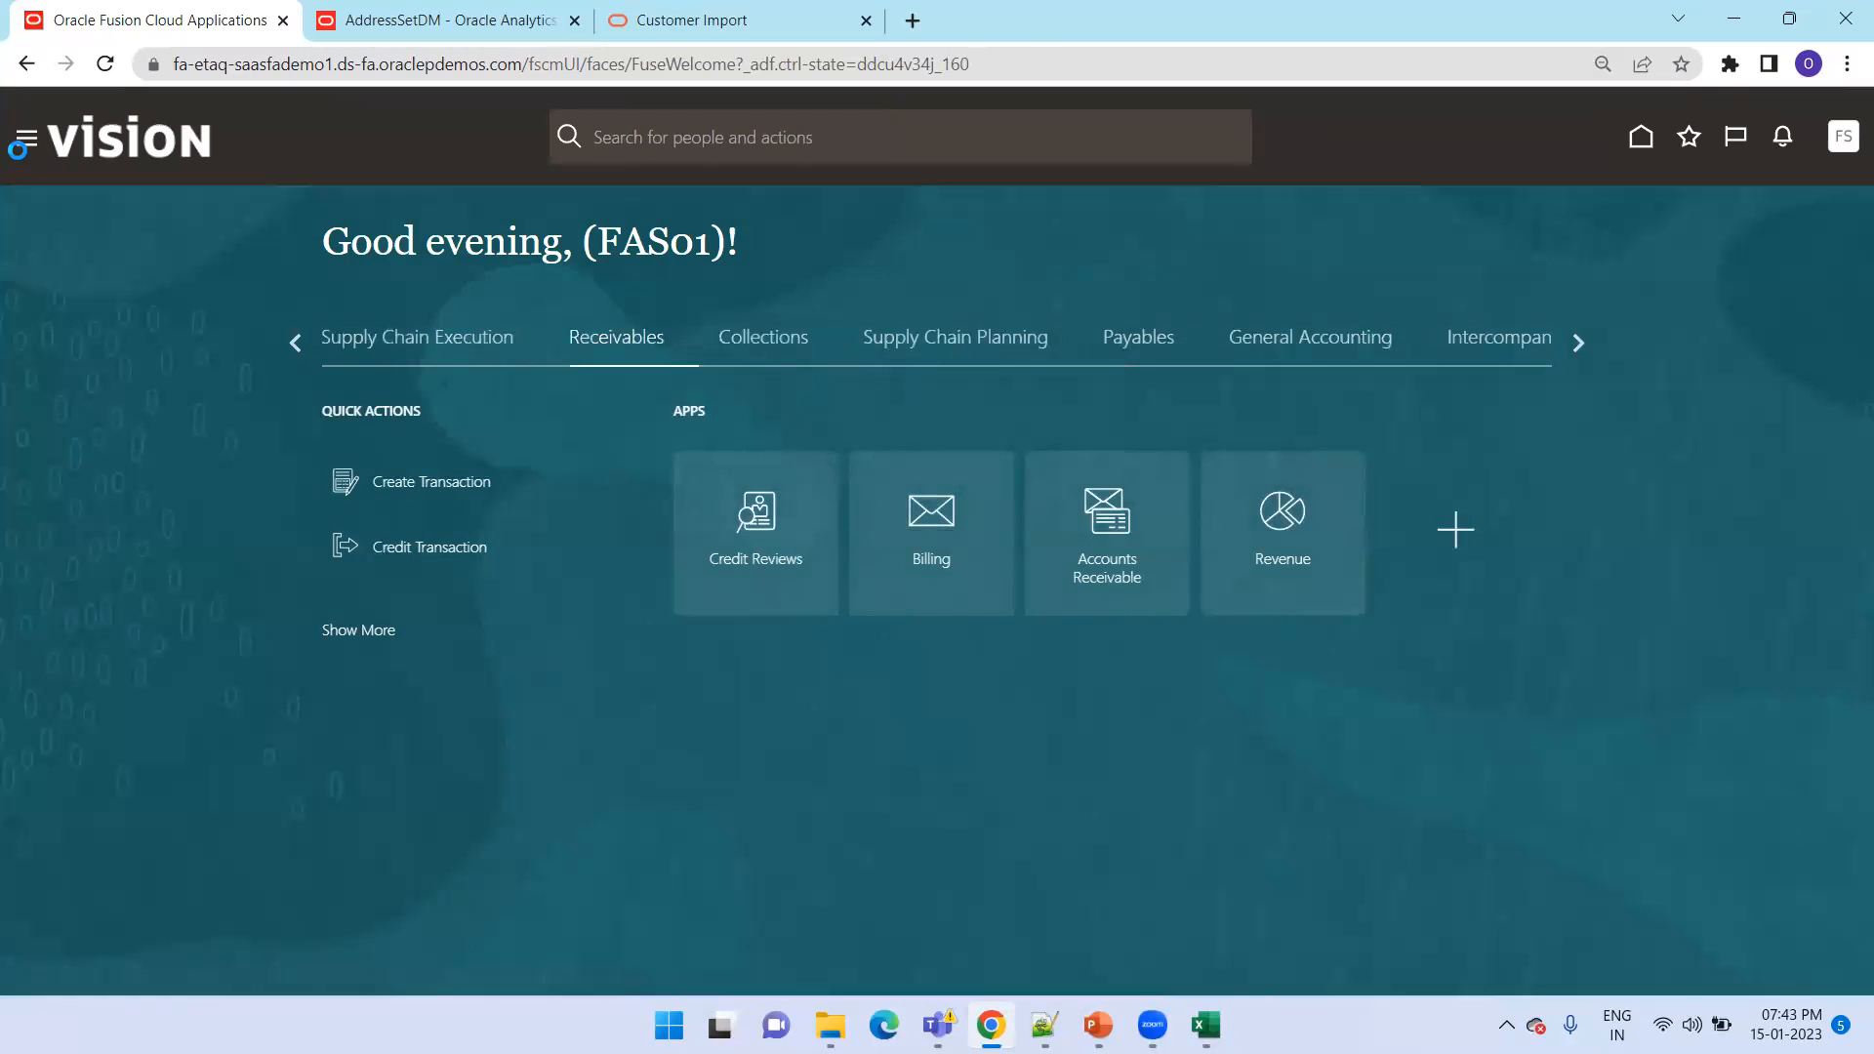
pyautogui.click(27, 137)
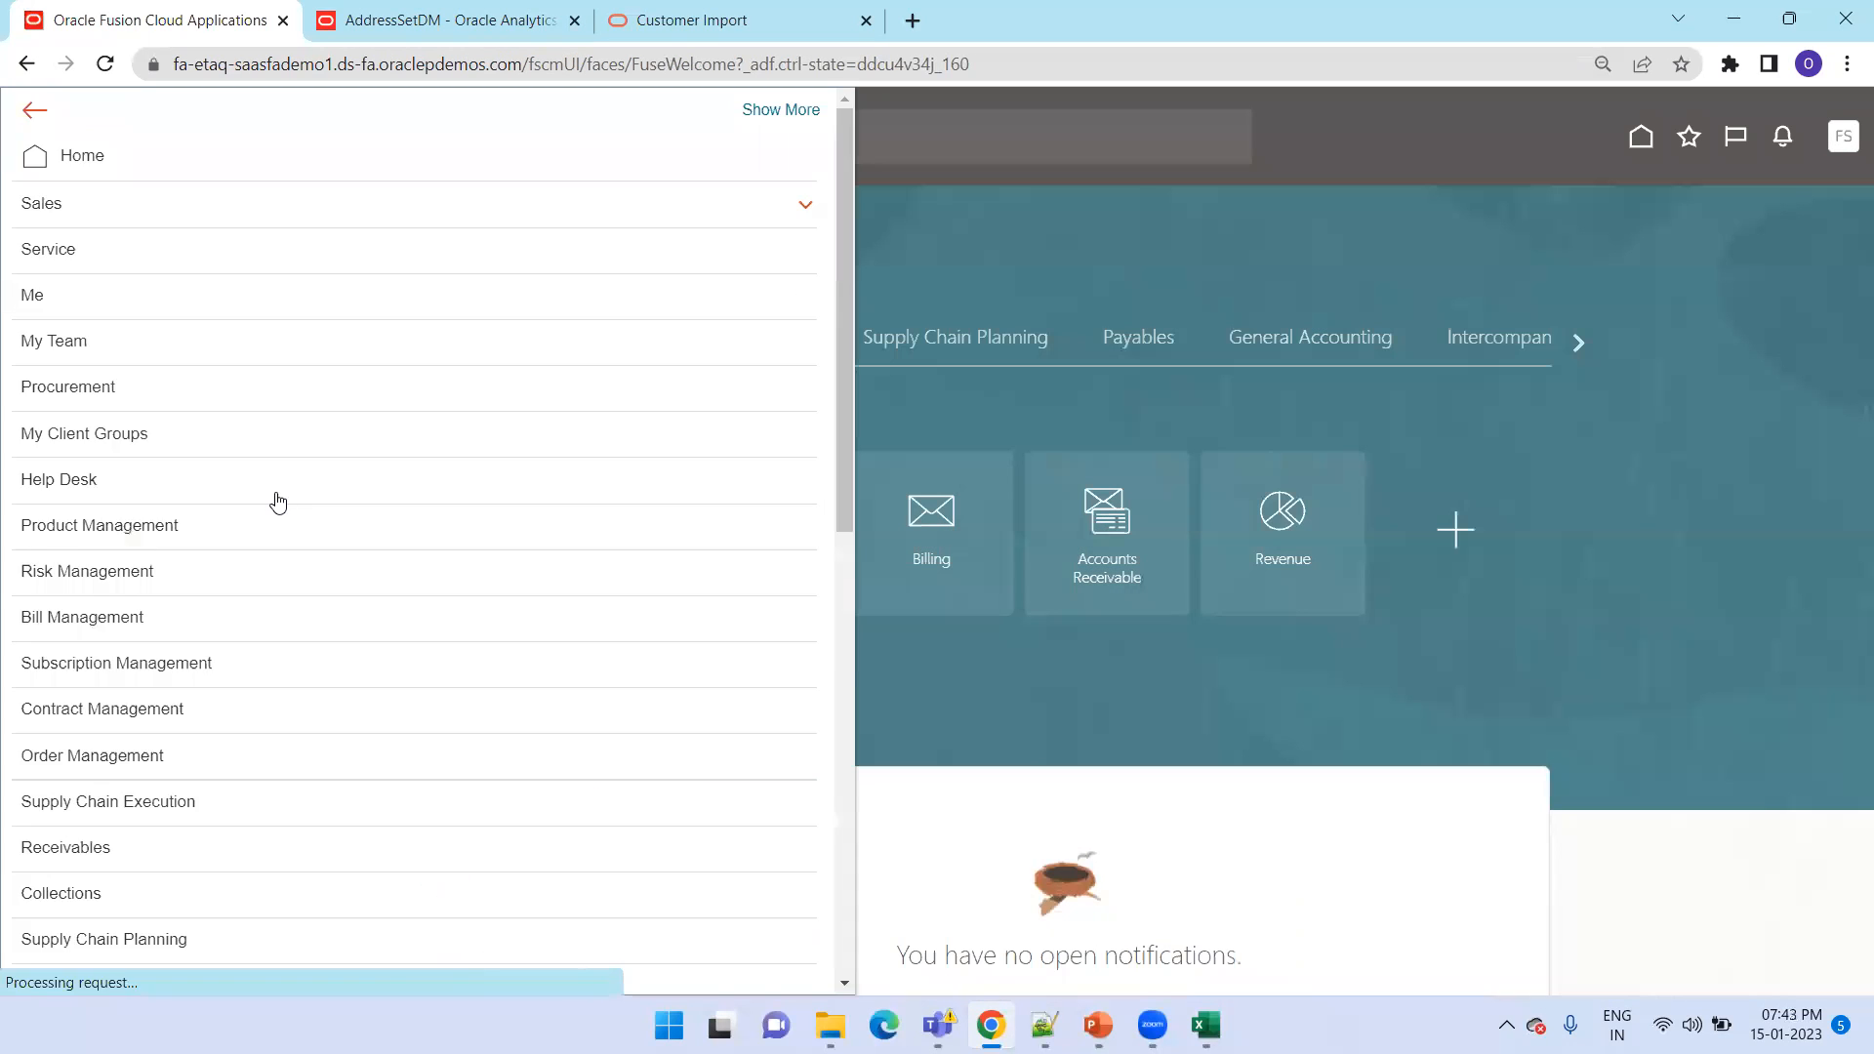
pyautogui.scroll(-10, 281, 518)
pyautogui.click(366, 631)
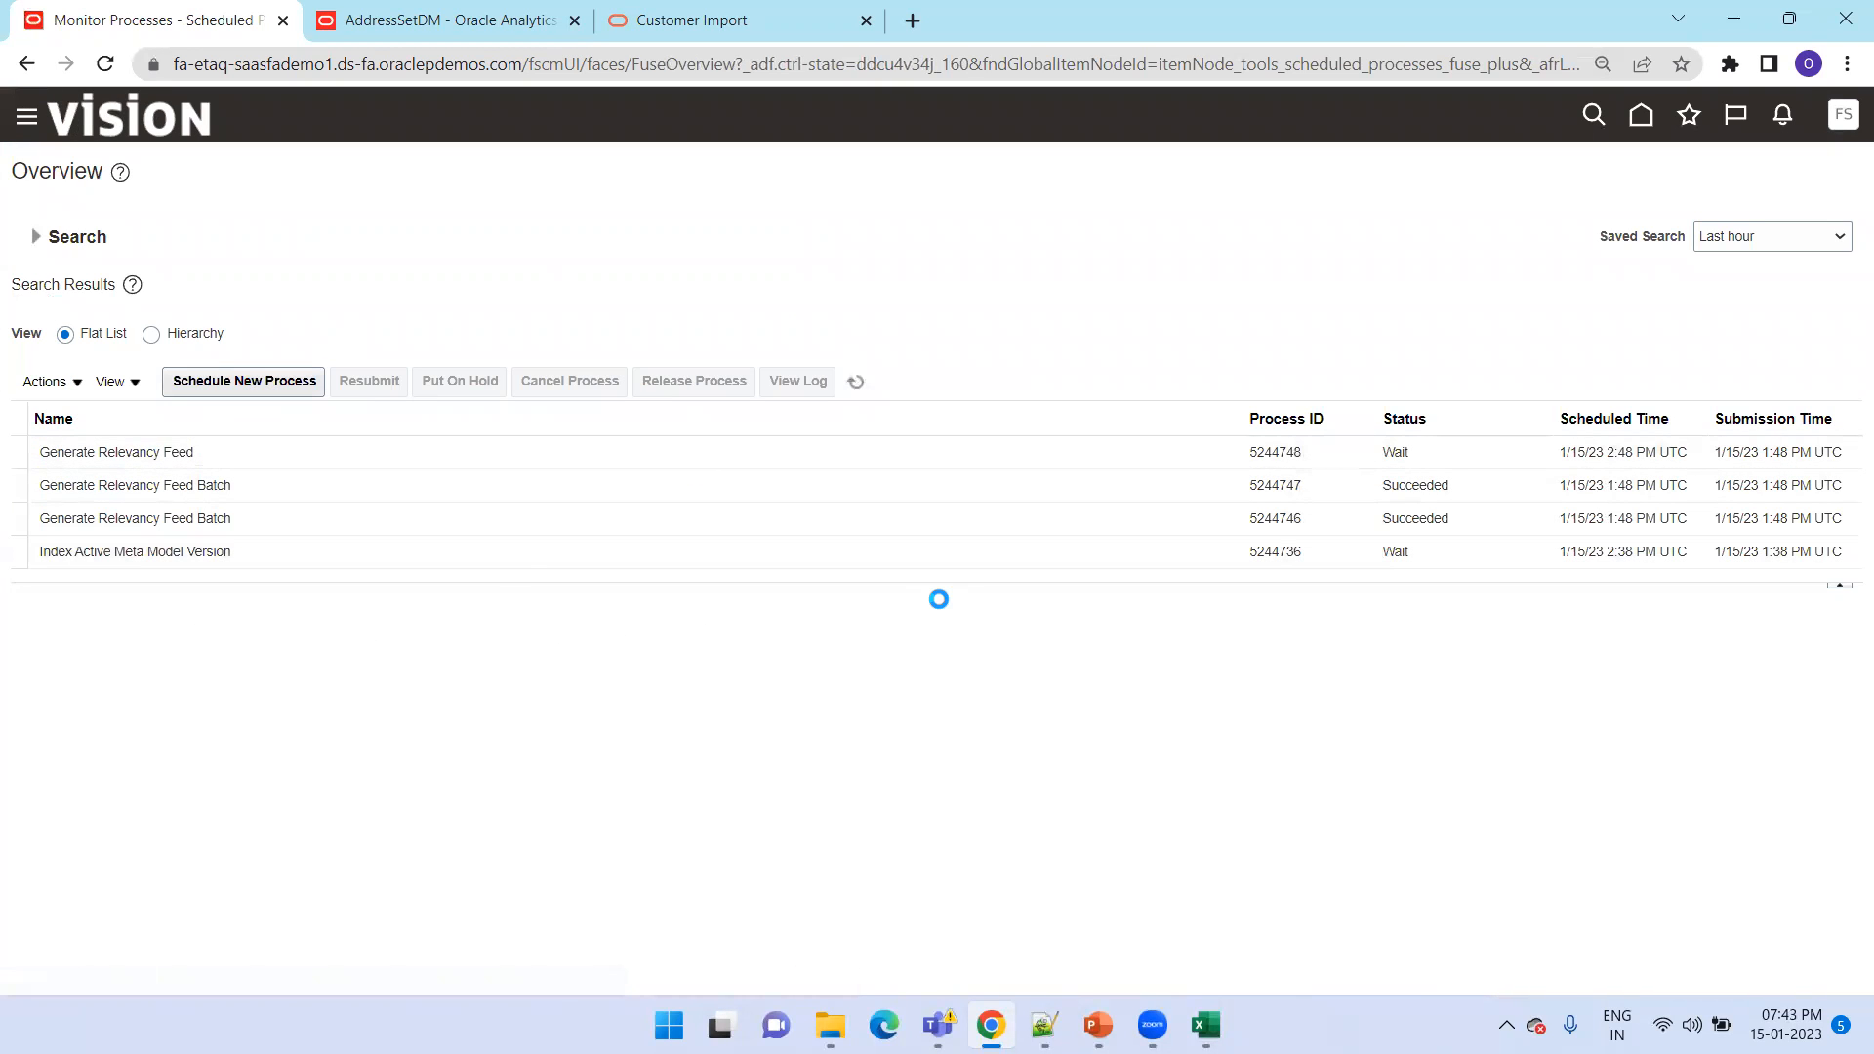
# Schedule a new Load Interface File for Import job, finding it by the name "Load In%"
pyautogui.click(244, 382)
pyautogui.click(813, 495)
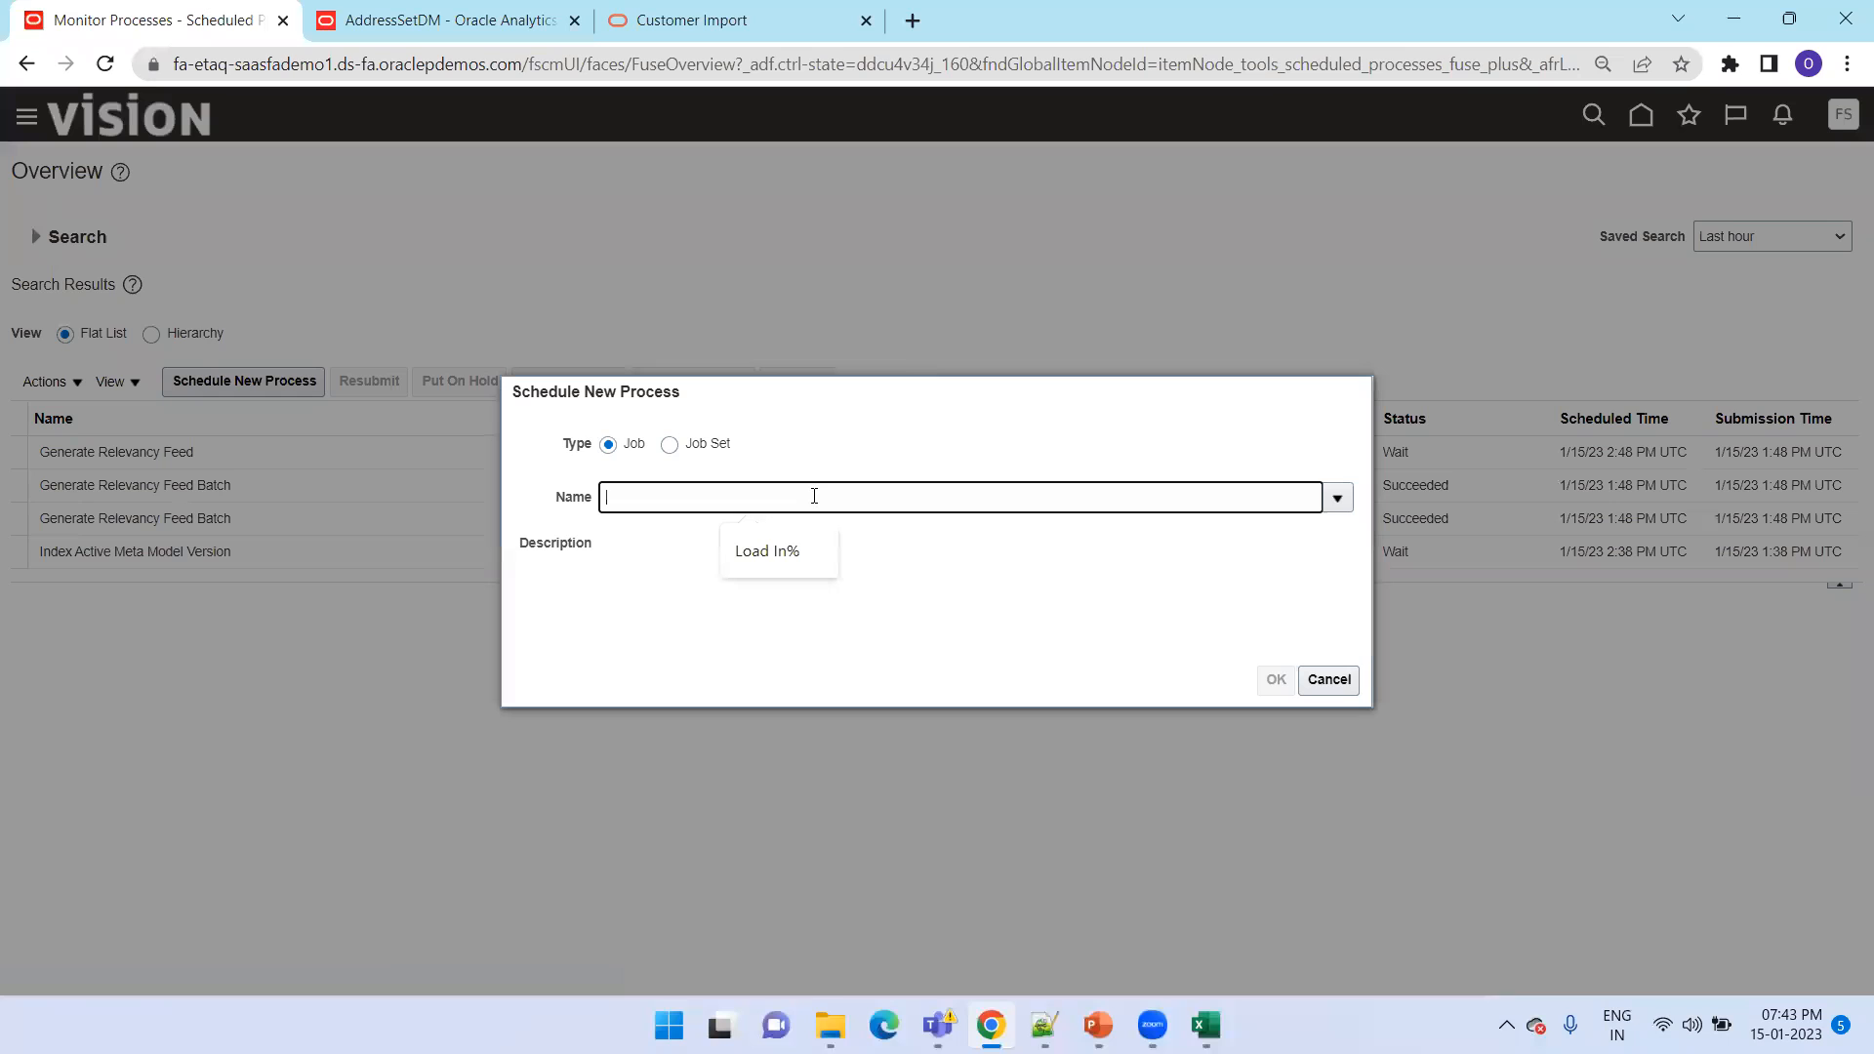
pyautogui.write('Load In%')
pyautogui.press('Tab')
pyautogui.doubleClick(518, 601)
pyautogui.click(1275, 678)
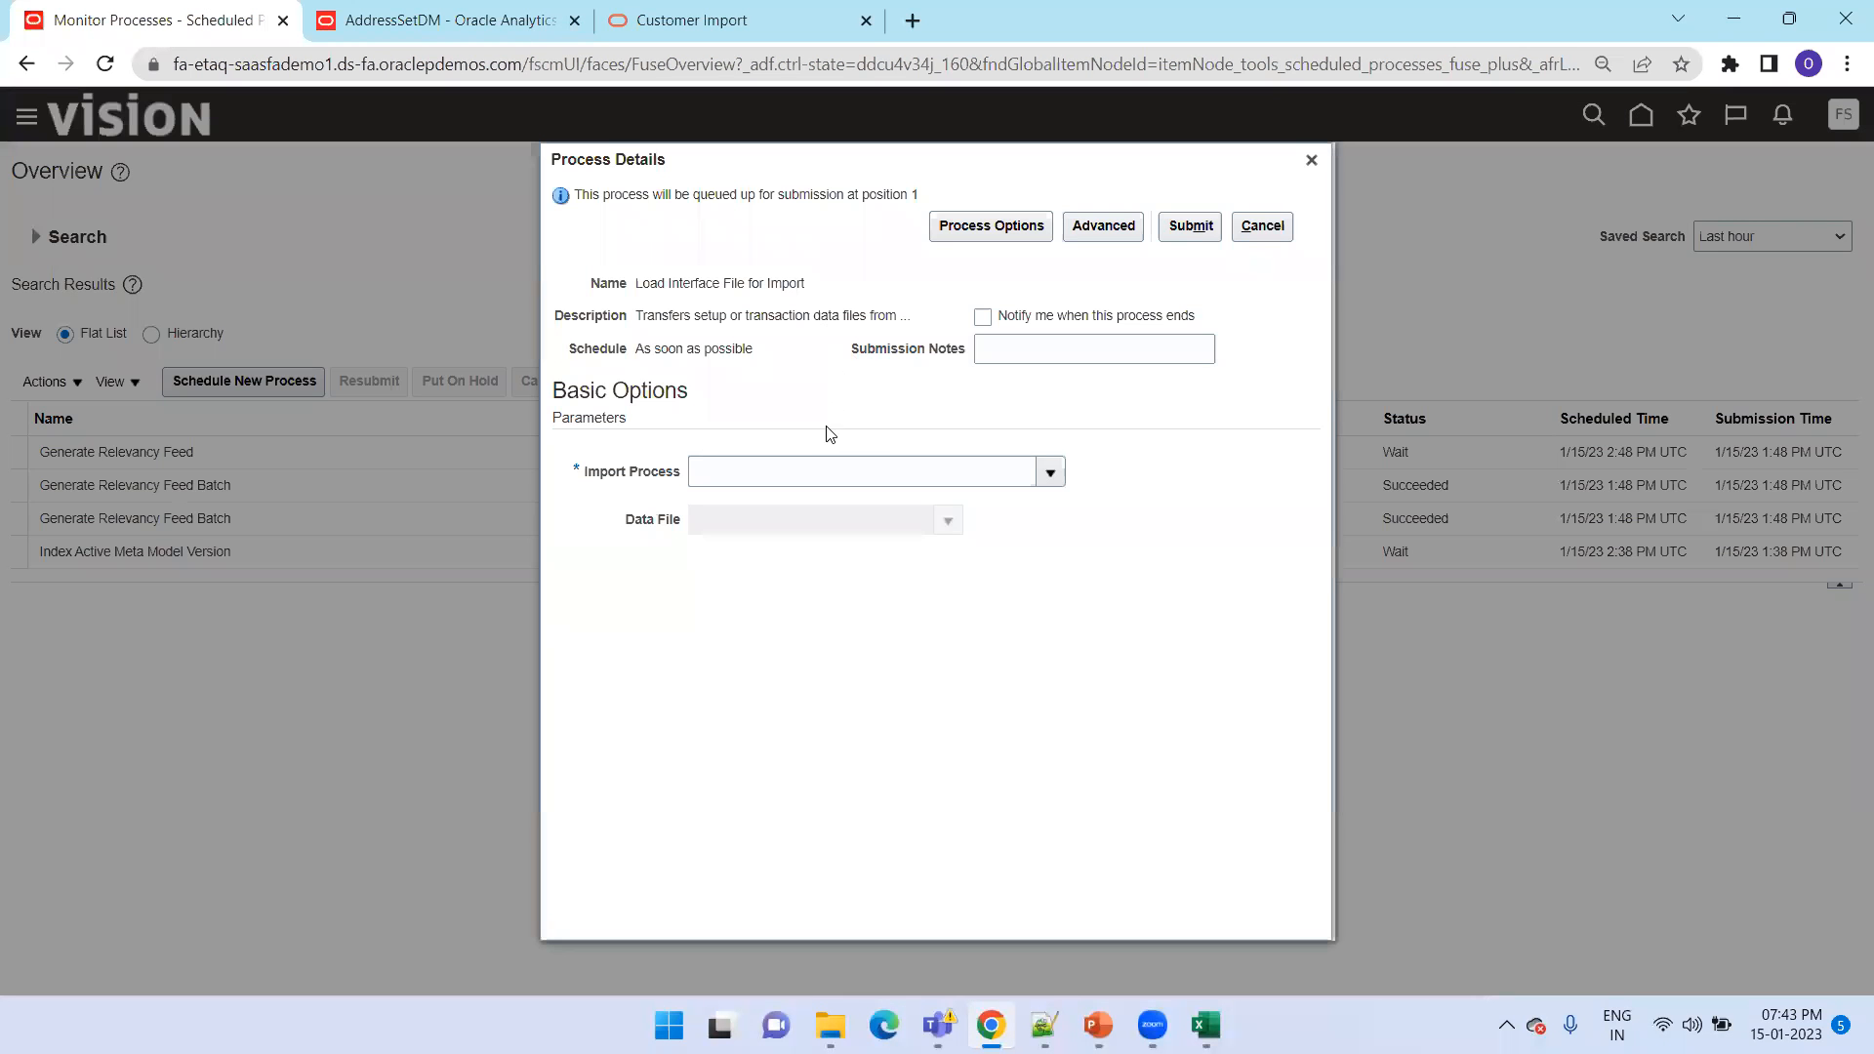
# Search for the import process with "Import Tr%" and select Import Trading Community Data in Bulk
pyautogui.click(801, 465)
pyautogui.write('Import Trading%')
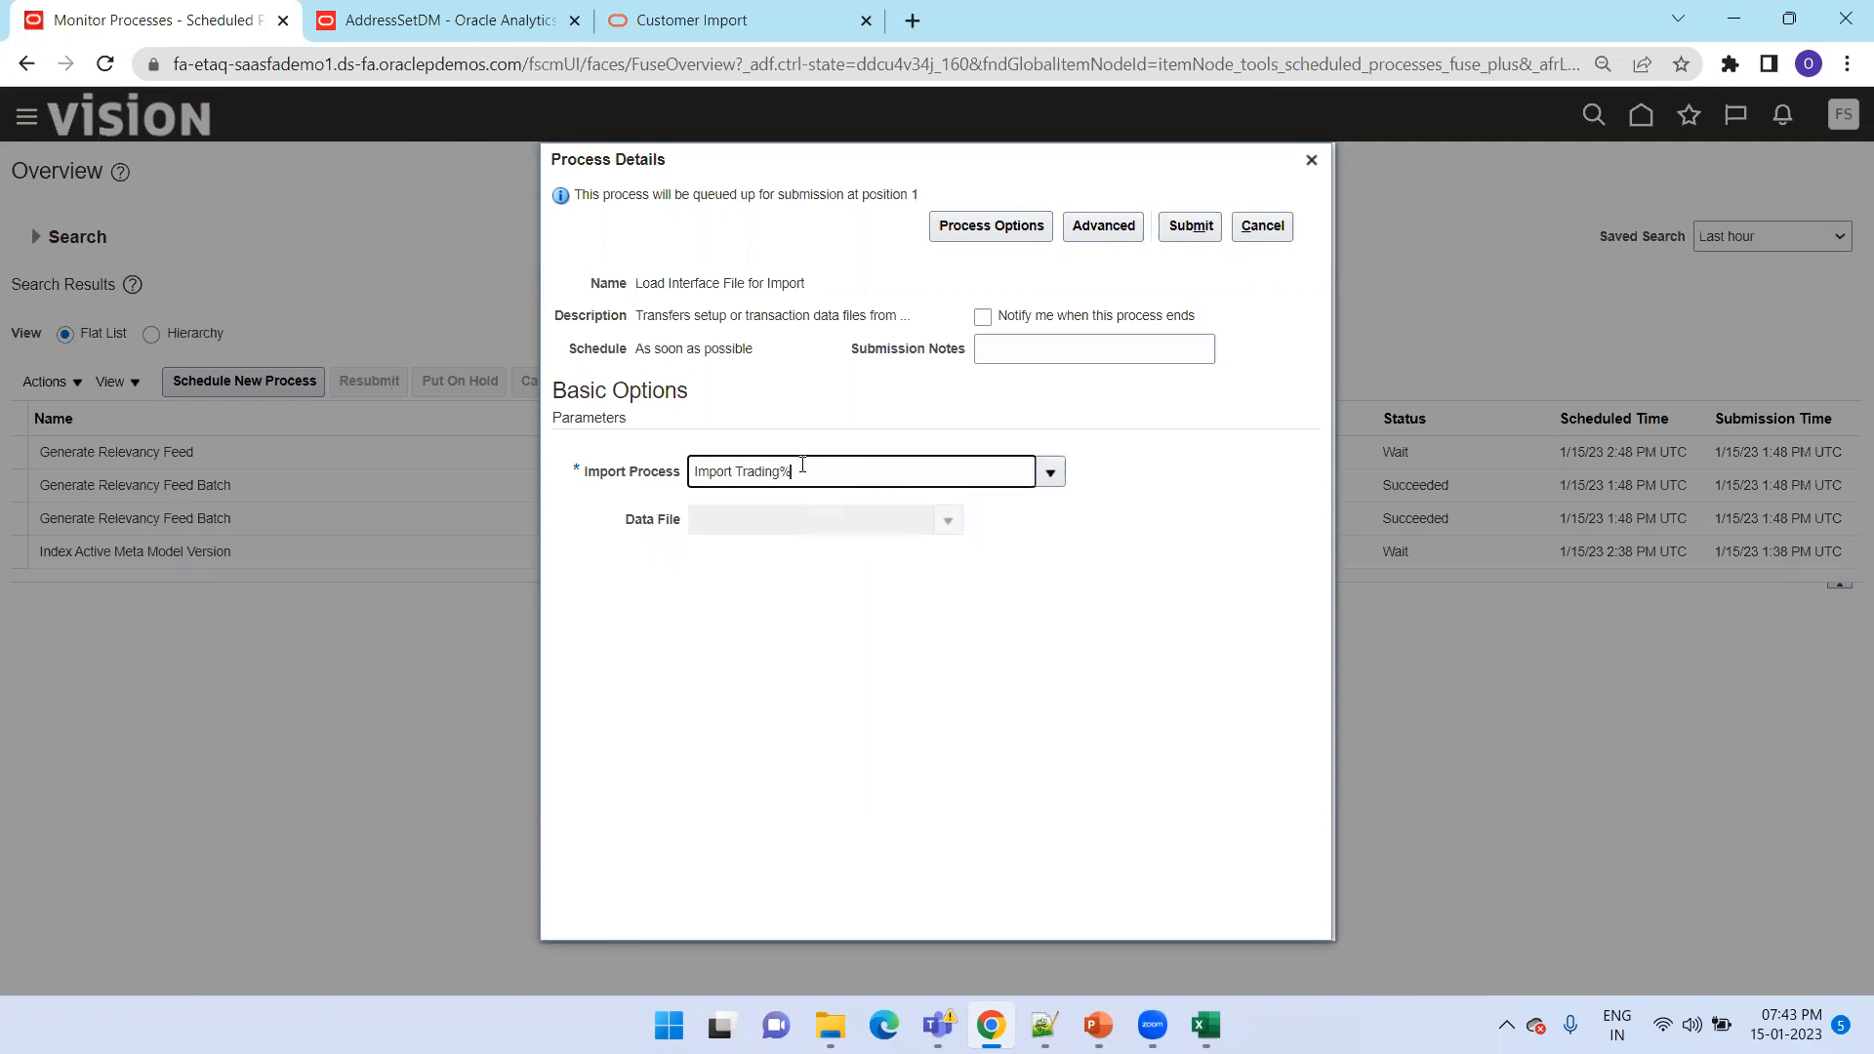
pyautogui.press('Tab')
pyautogui.click(851, 522)
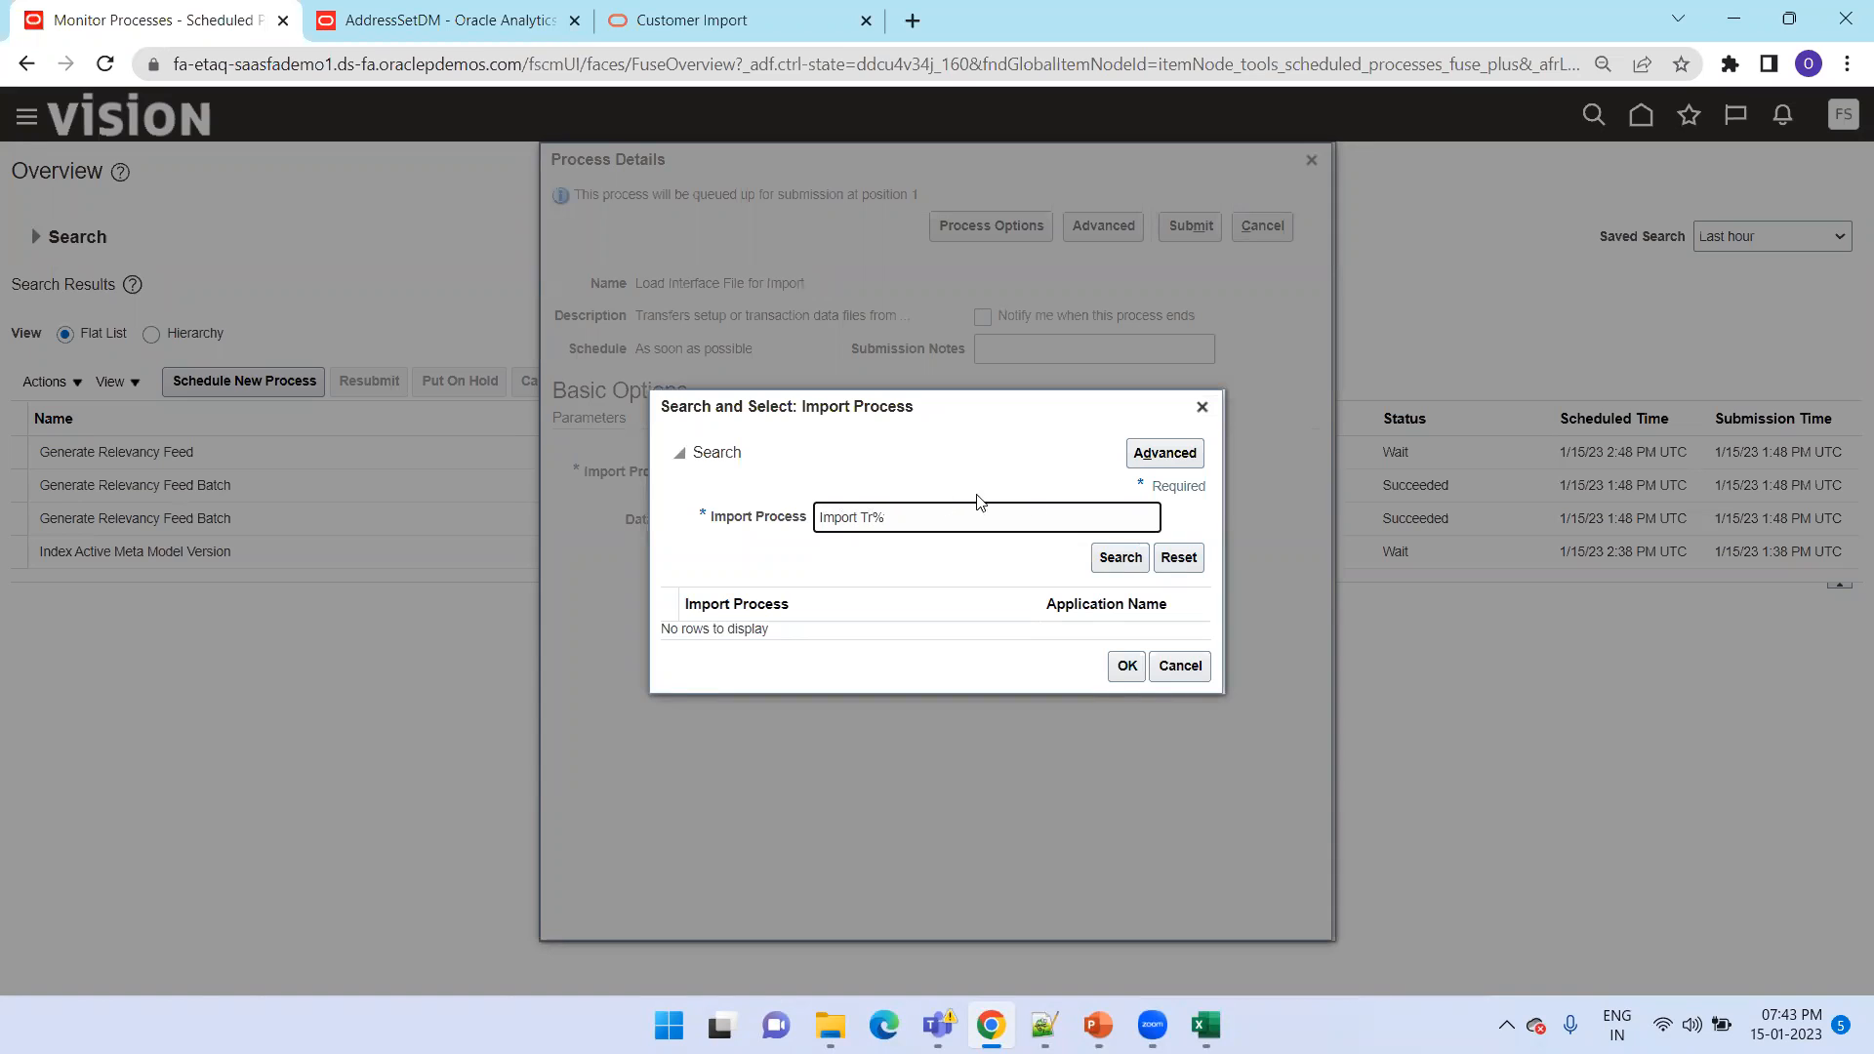
pyautogui.click(1117, 557)
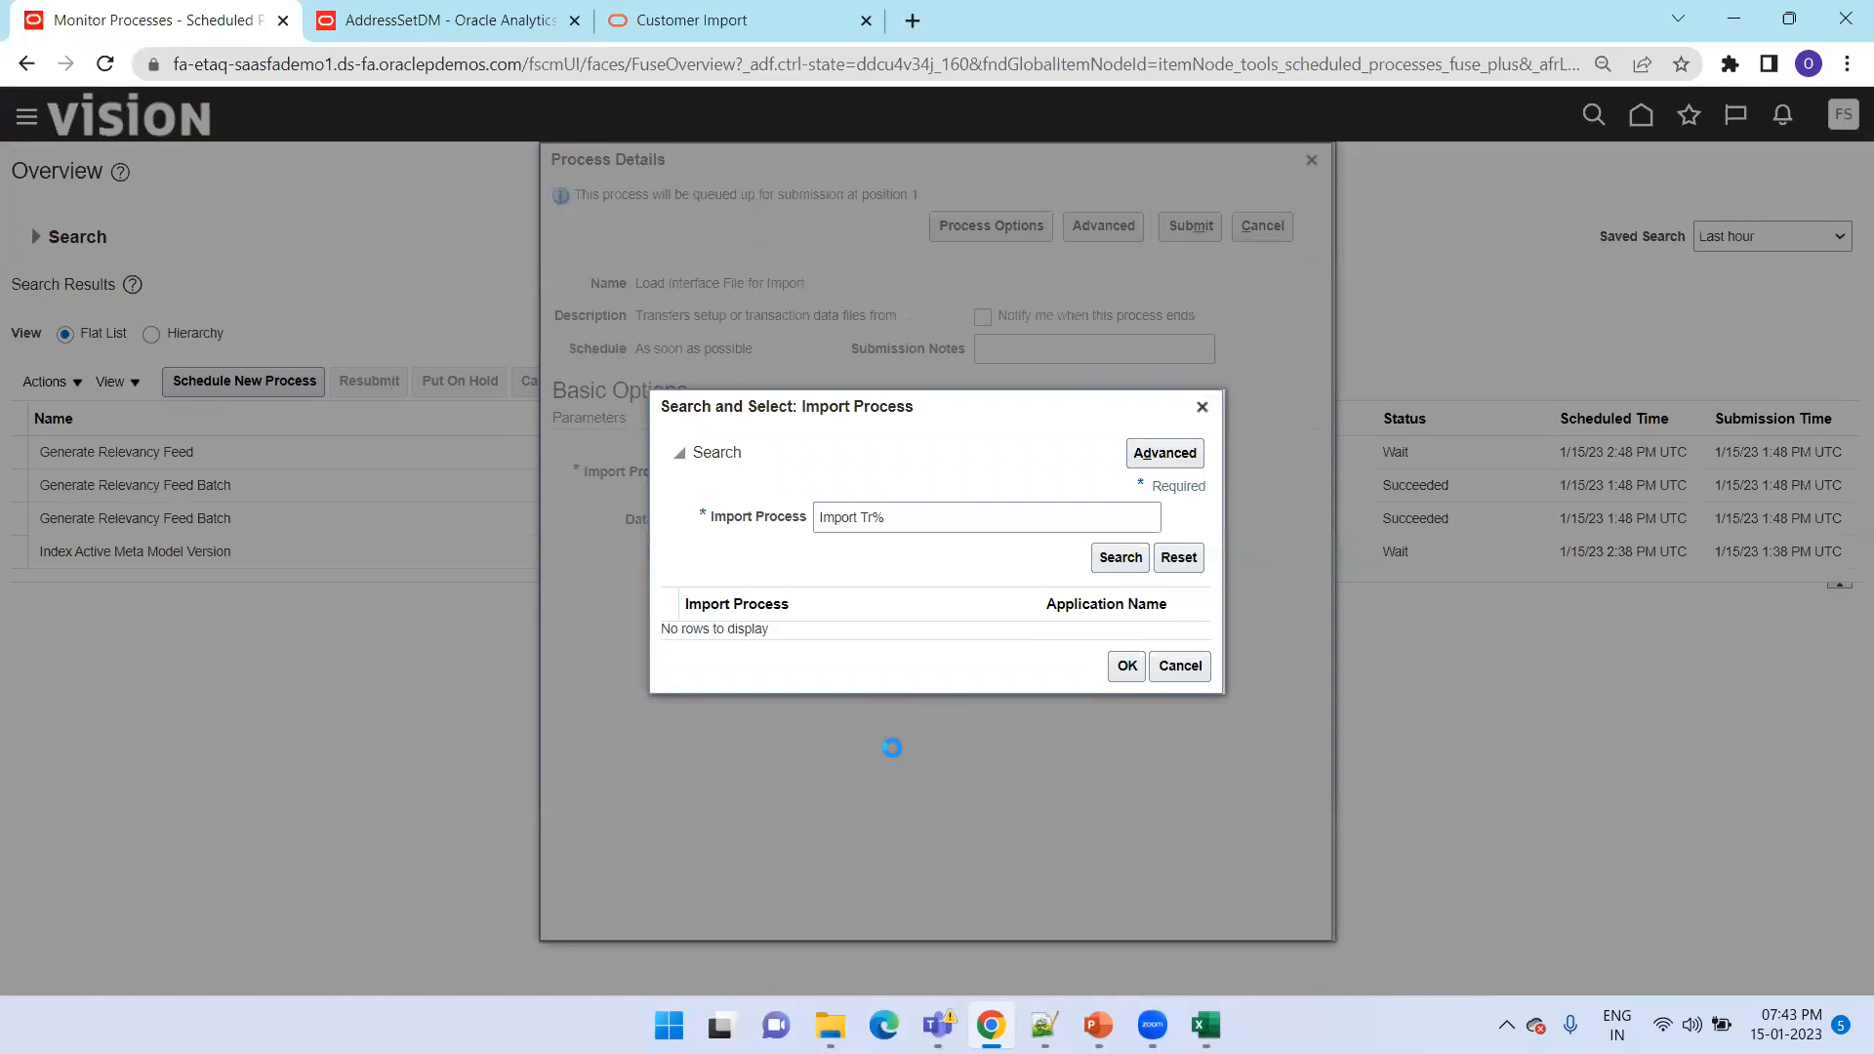
pyautogui.doubleClick(858, 628)
# Upload arcustomerimport.zip as the data file and submit the load process
pyautogui.click(947, 520)
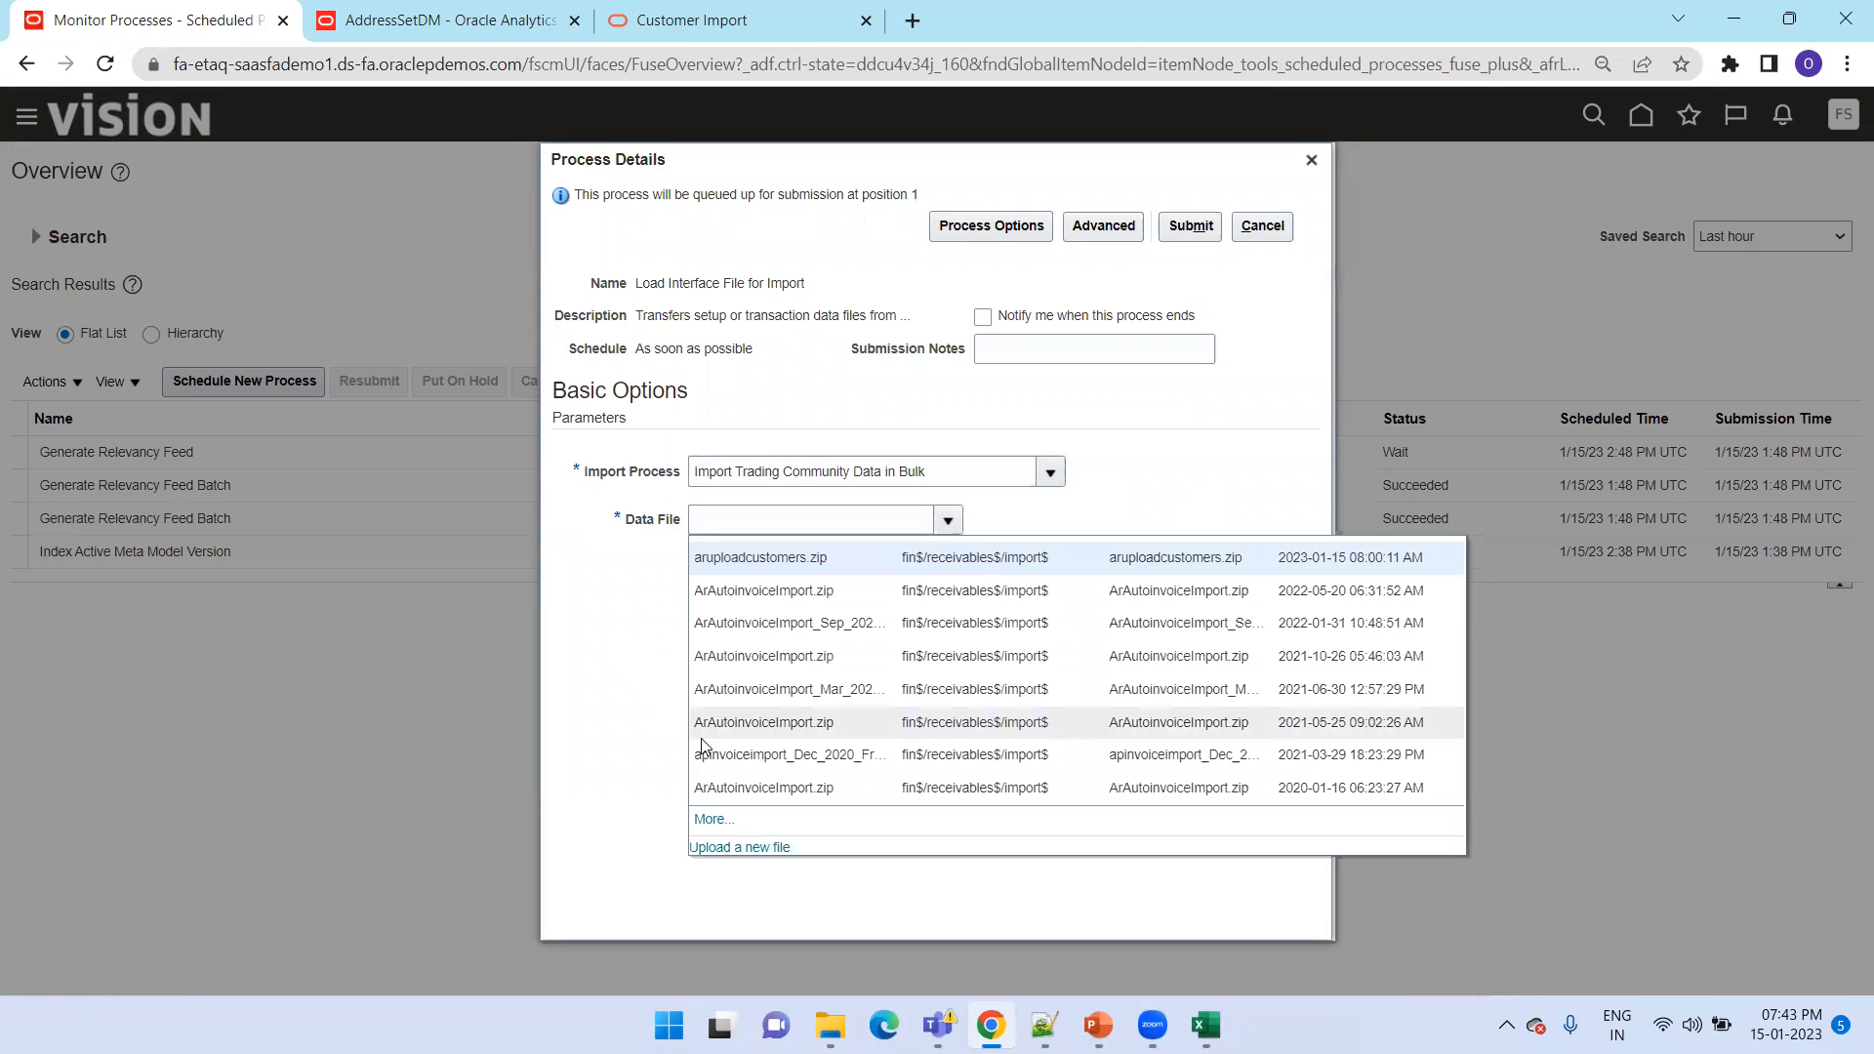
pyautogui.click(724, 846)
pyautogui.click(852, 537)
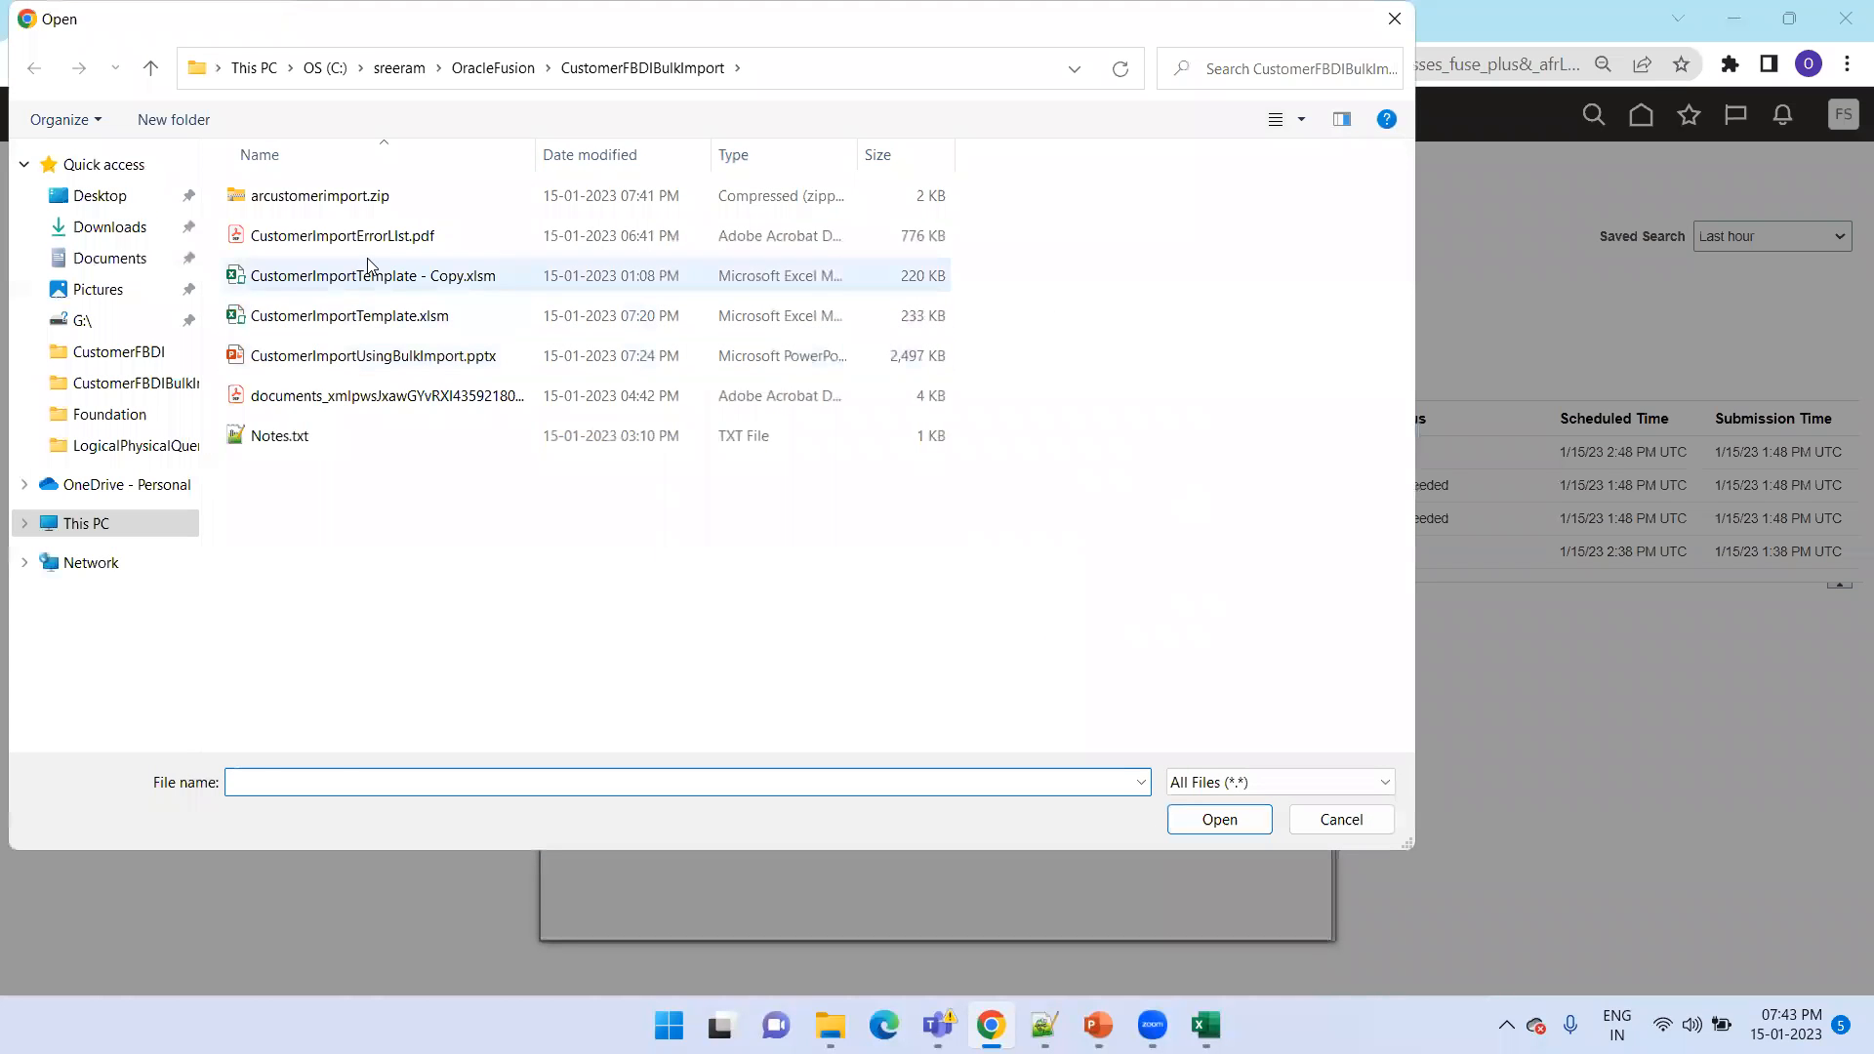
pyautogui.click(368, 196)
pyautogui.click(1200, 819)
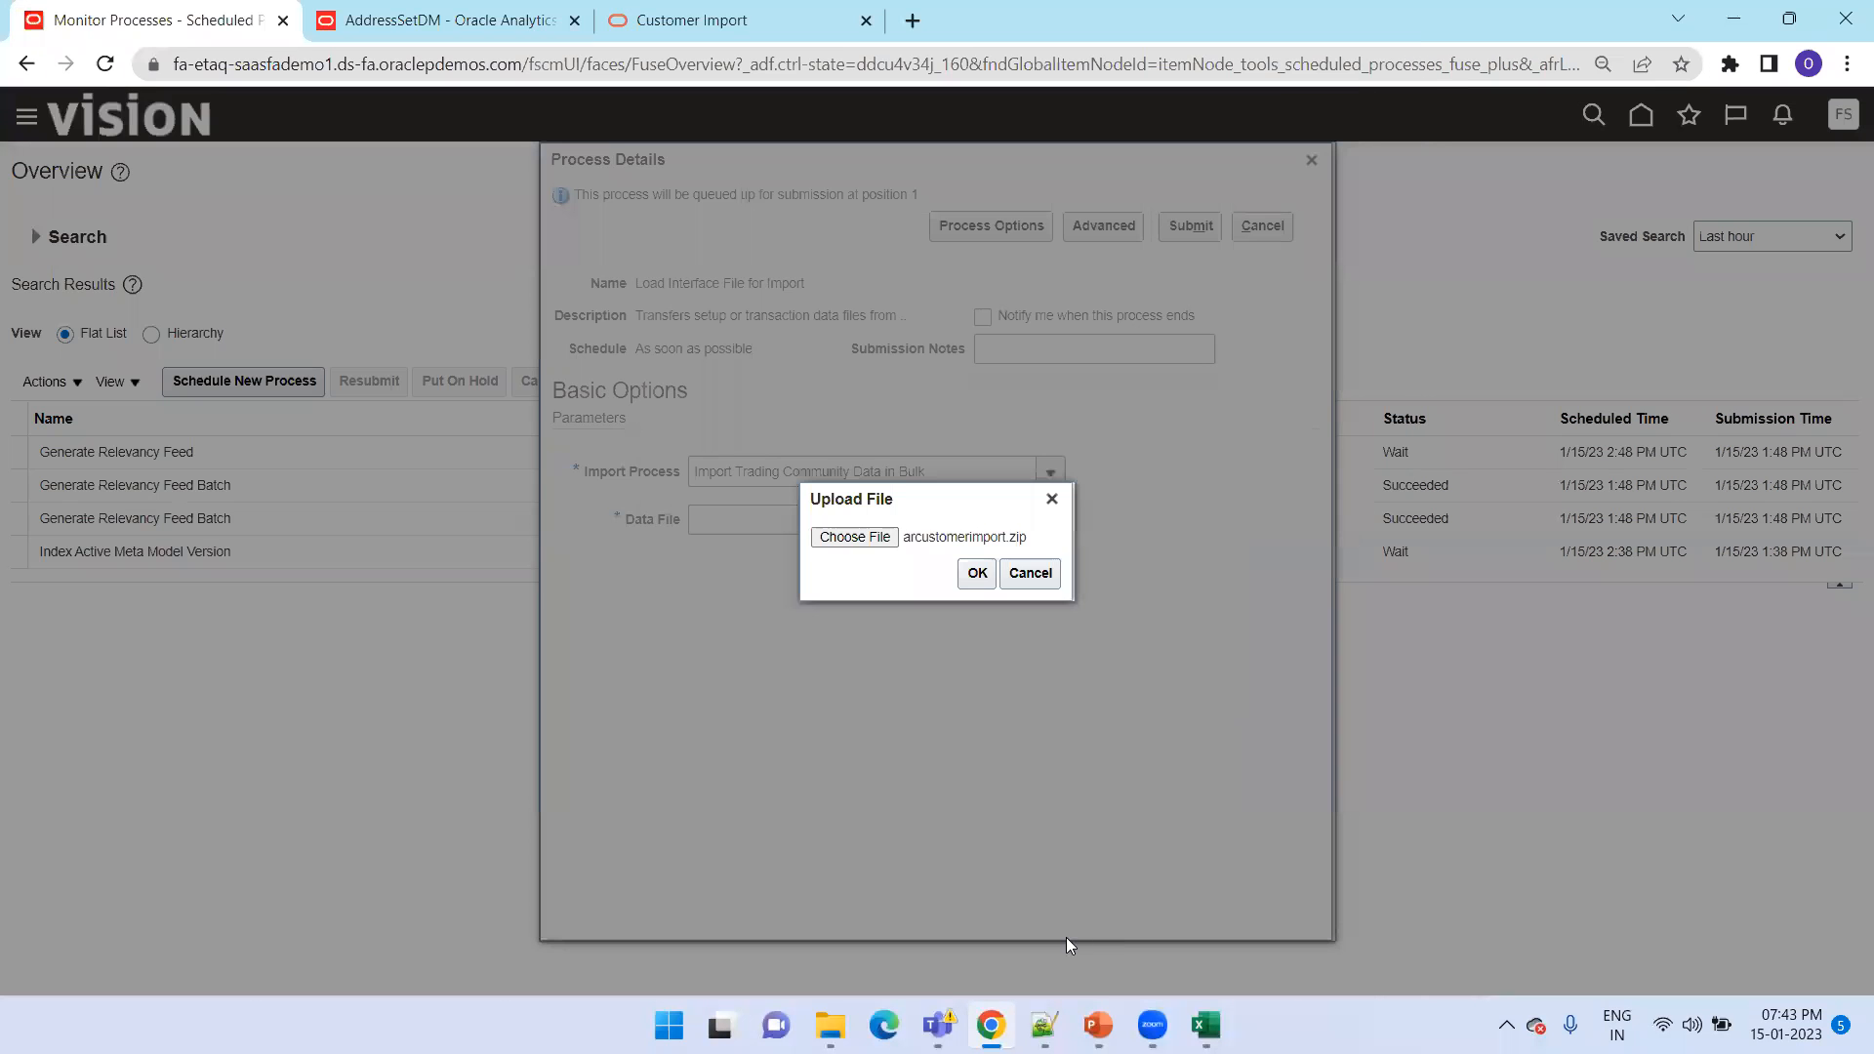
pyautogui.click(976, 572)
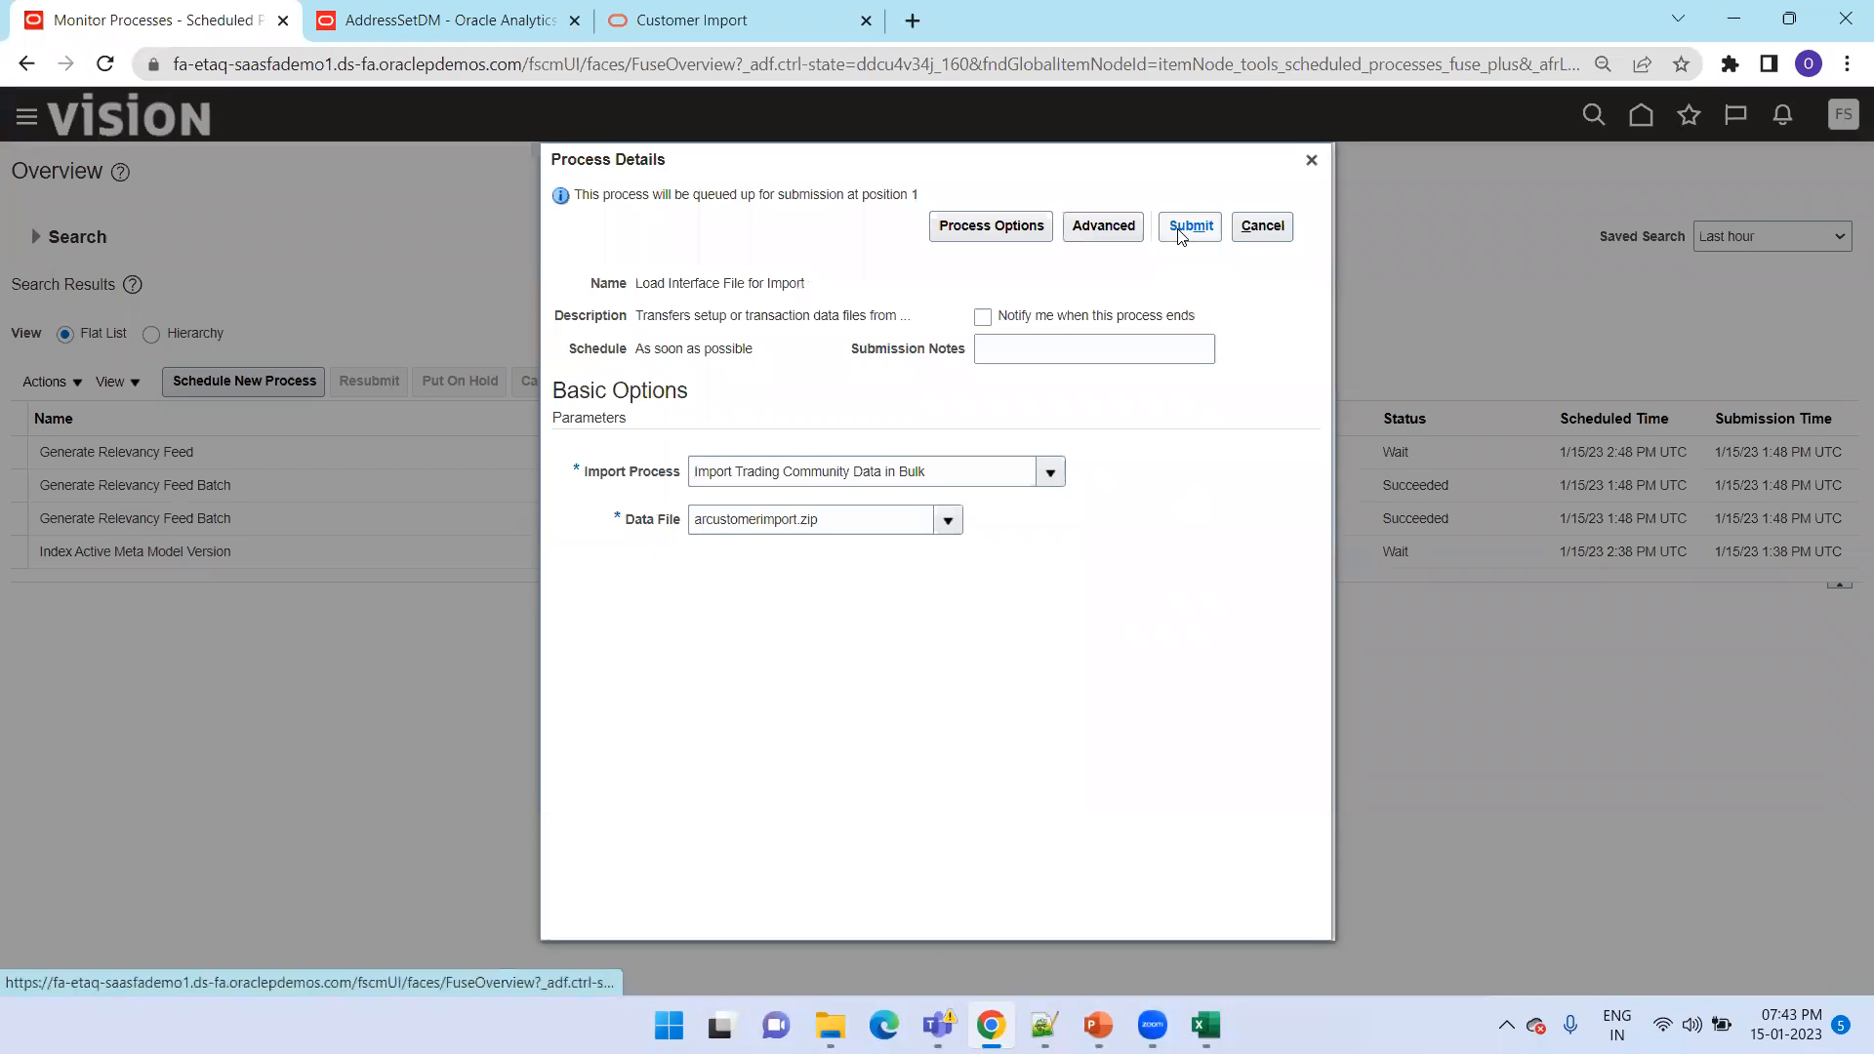
pyautogui.click(1183, 226)
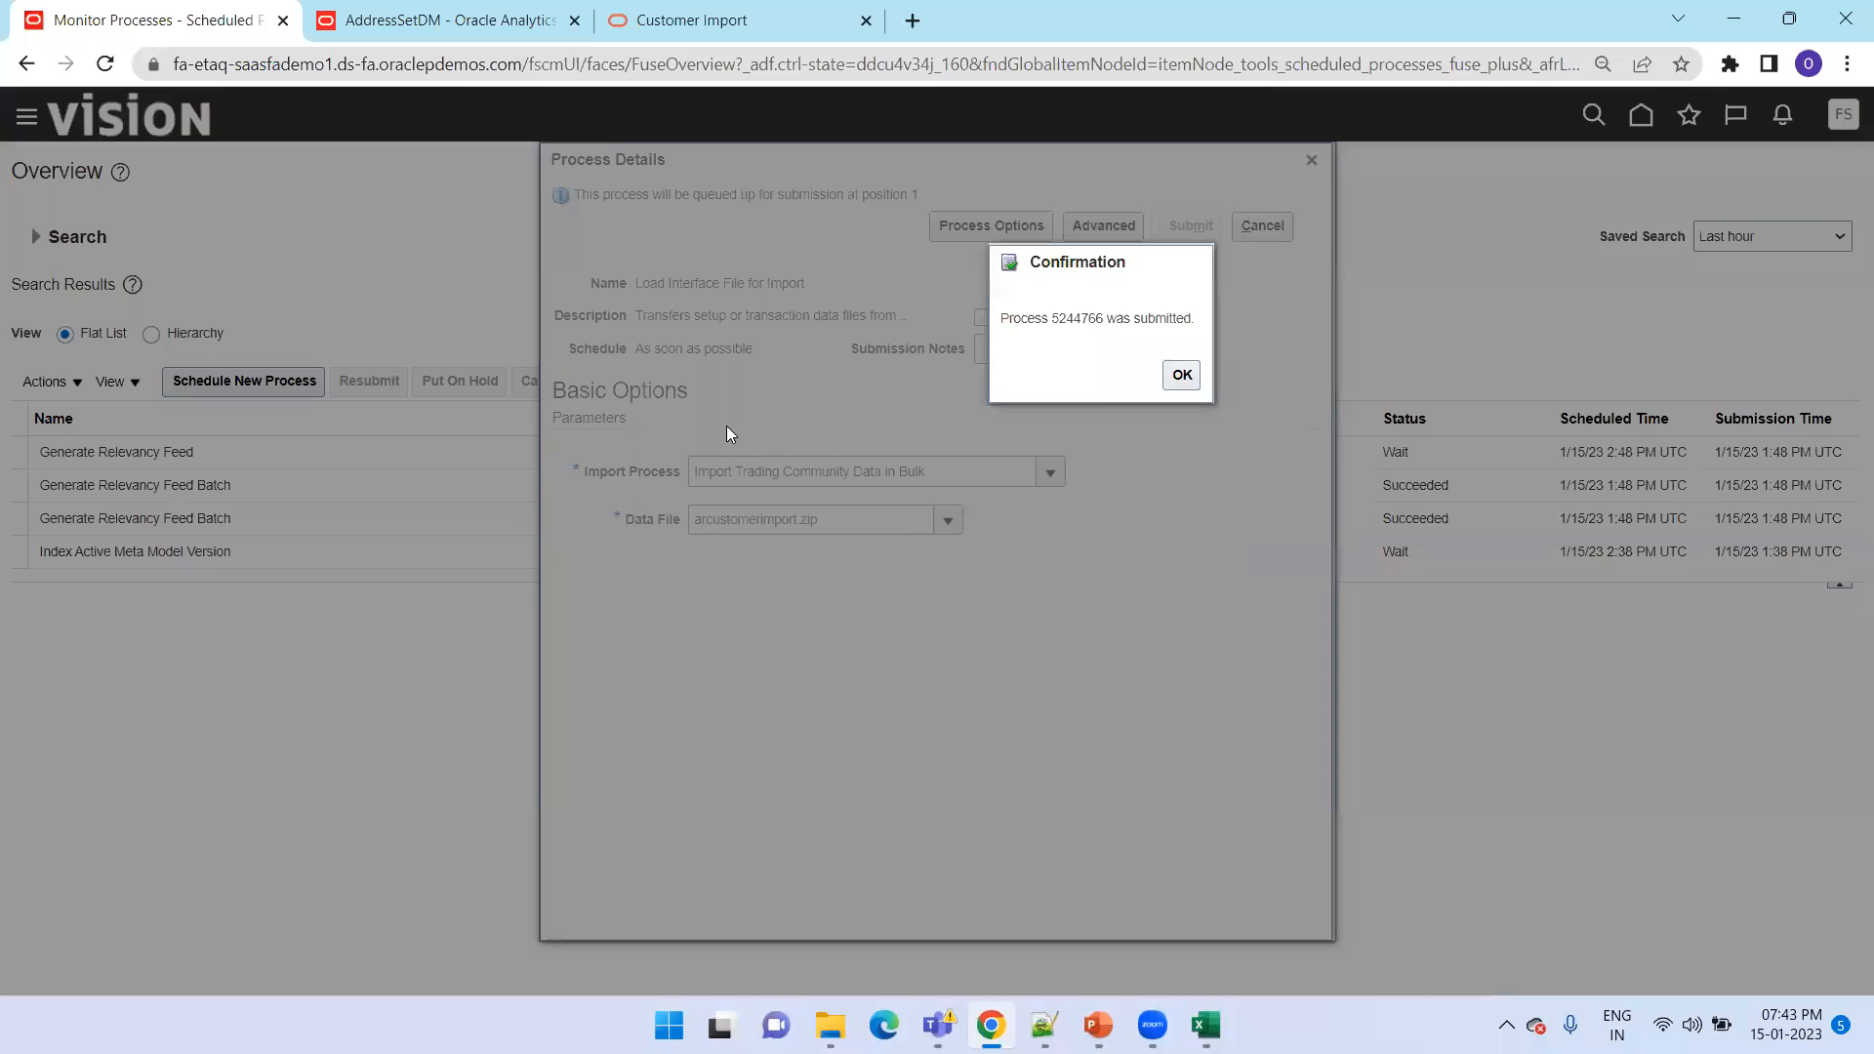
pyautogui.click(1196, 382)
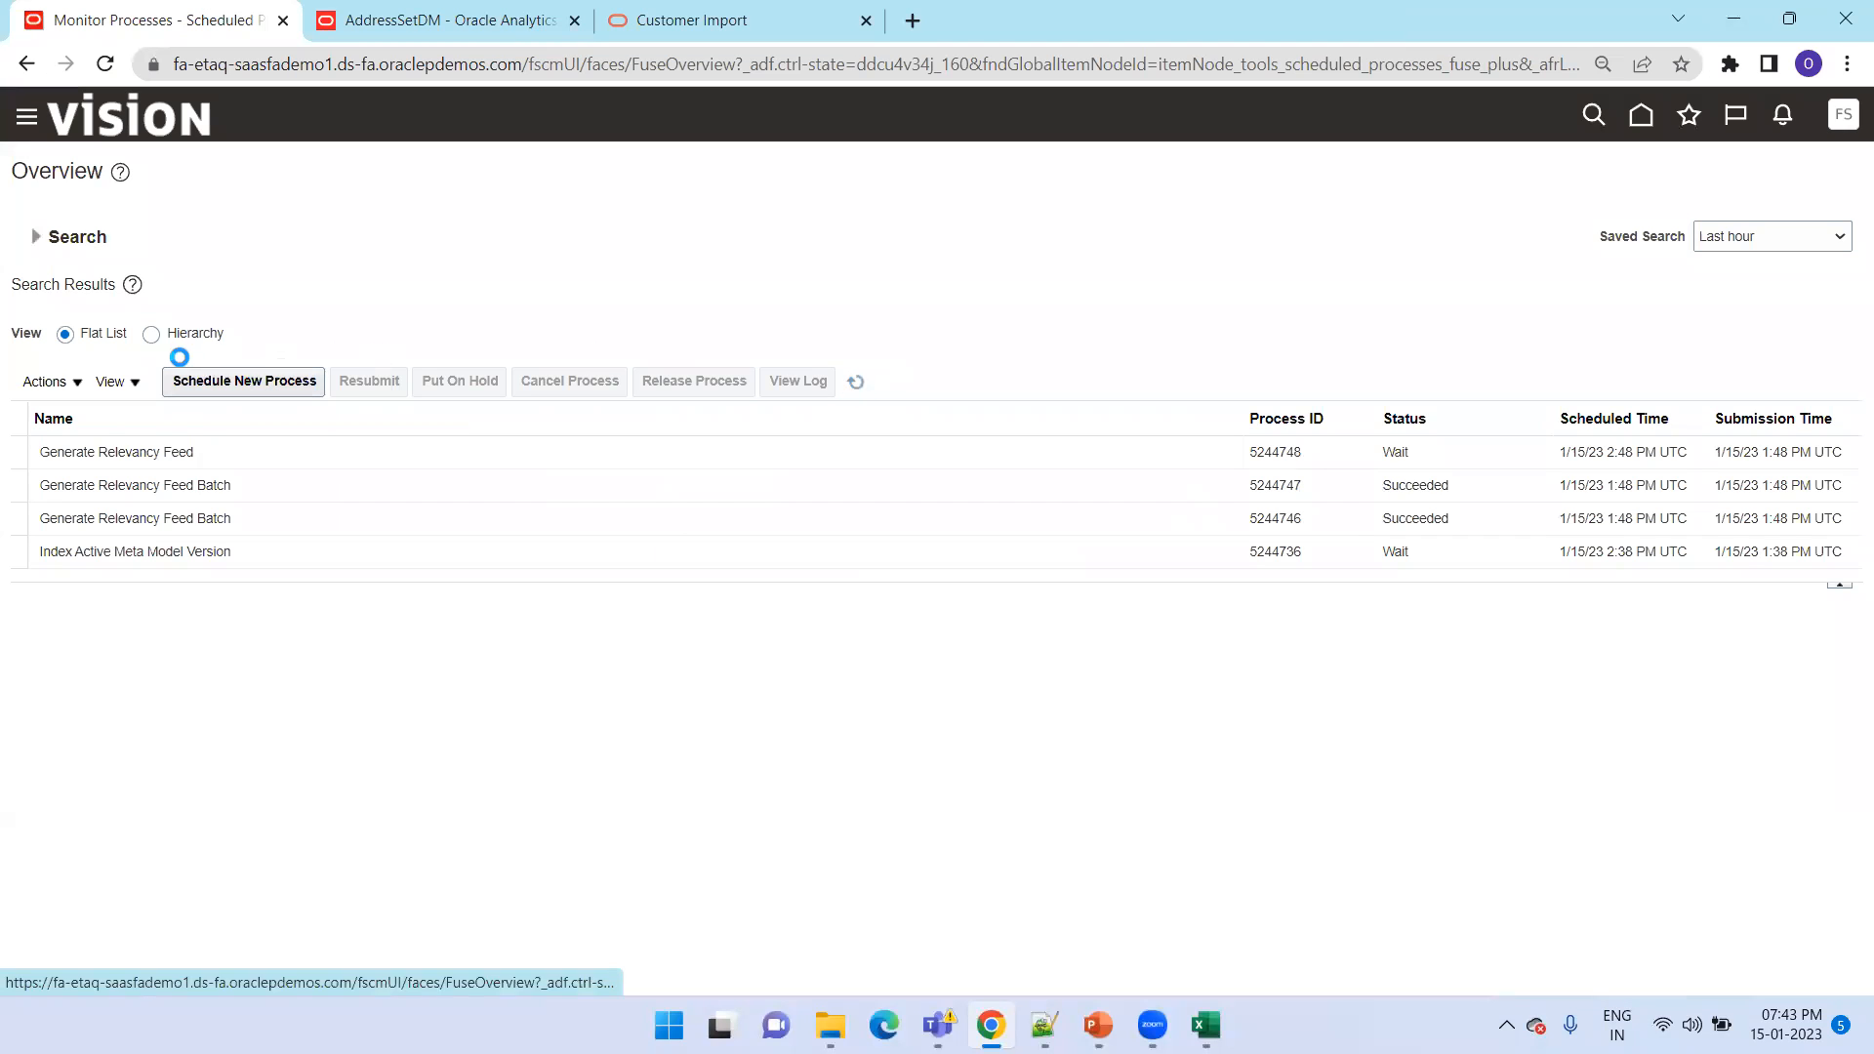
# Display the scheduled processes as a hierarchy, refresh their status, and expand Load Interface File for Import to check its subprocesses
pyautogui.click(151, 334)
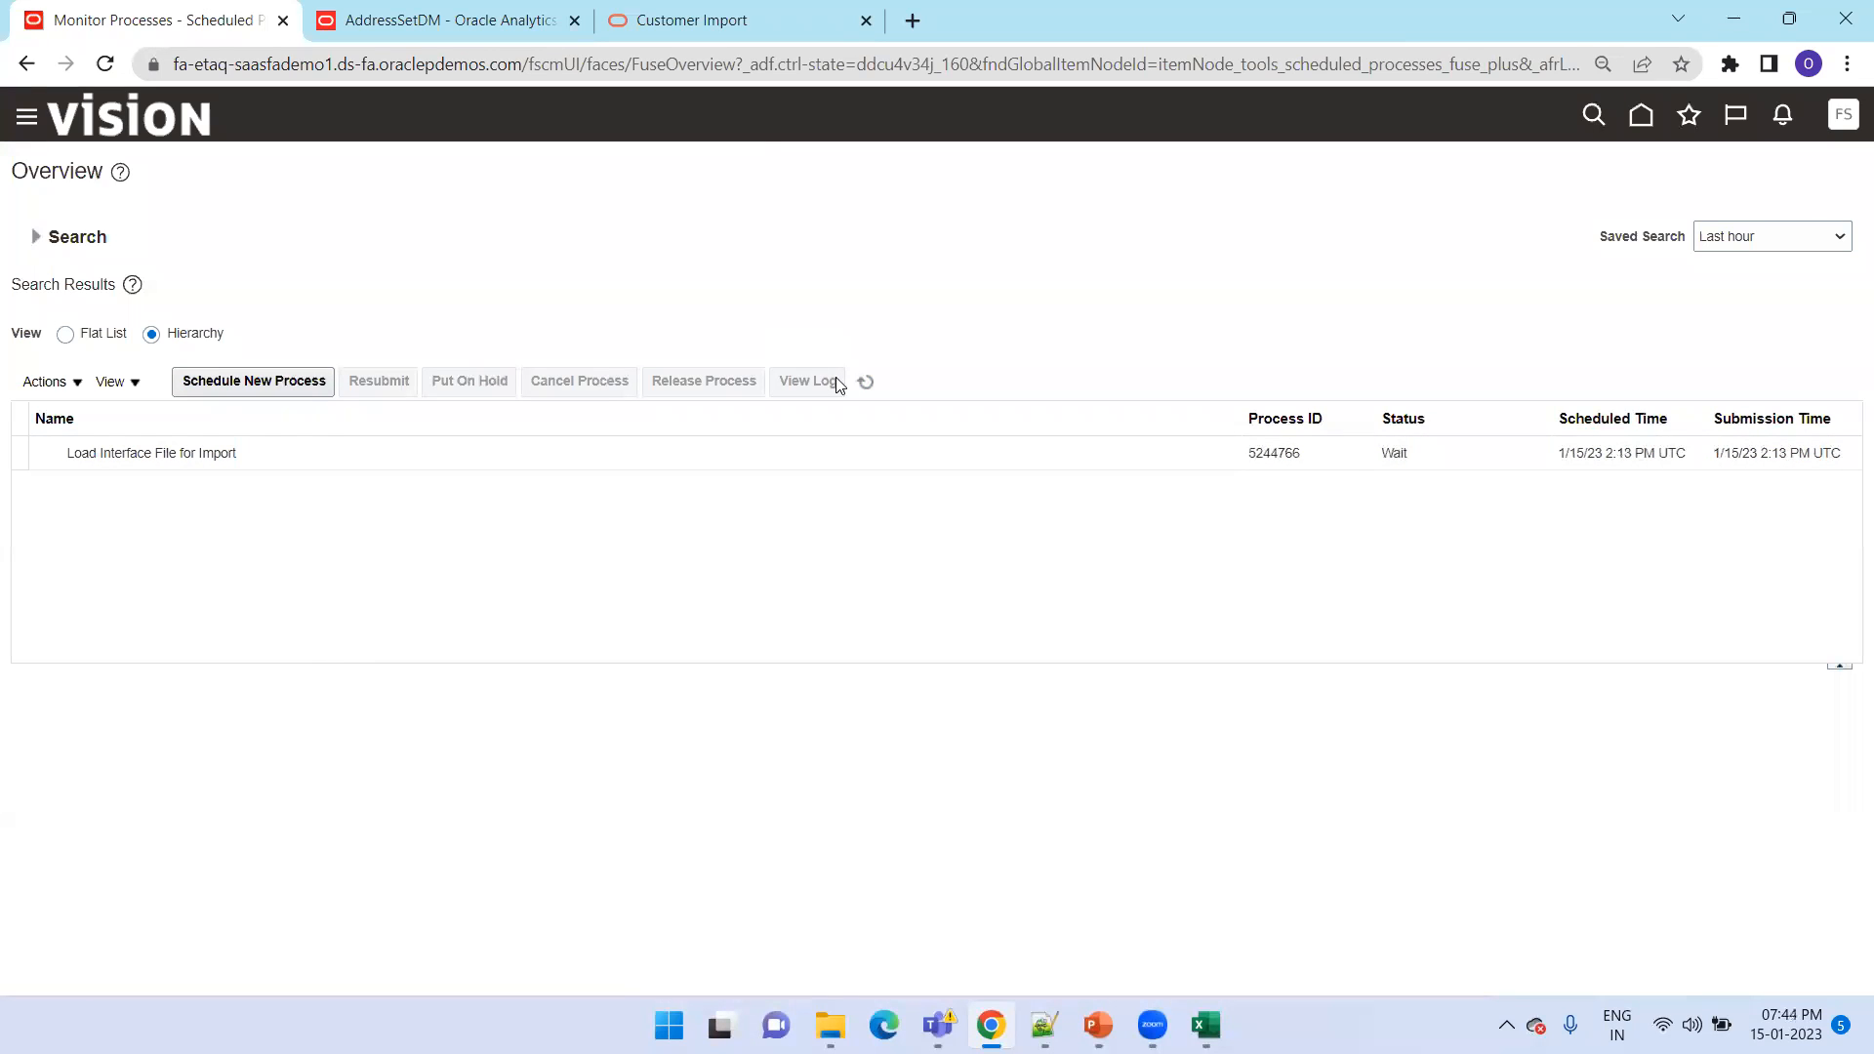
pyautogui.click(865, 380)
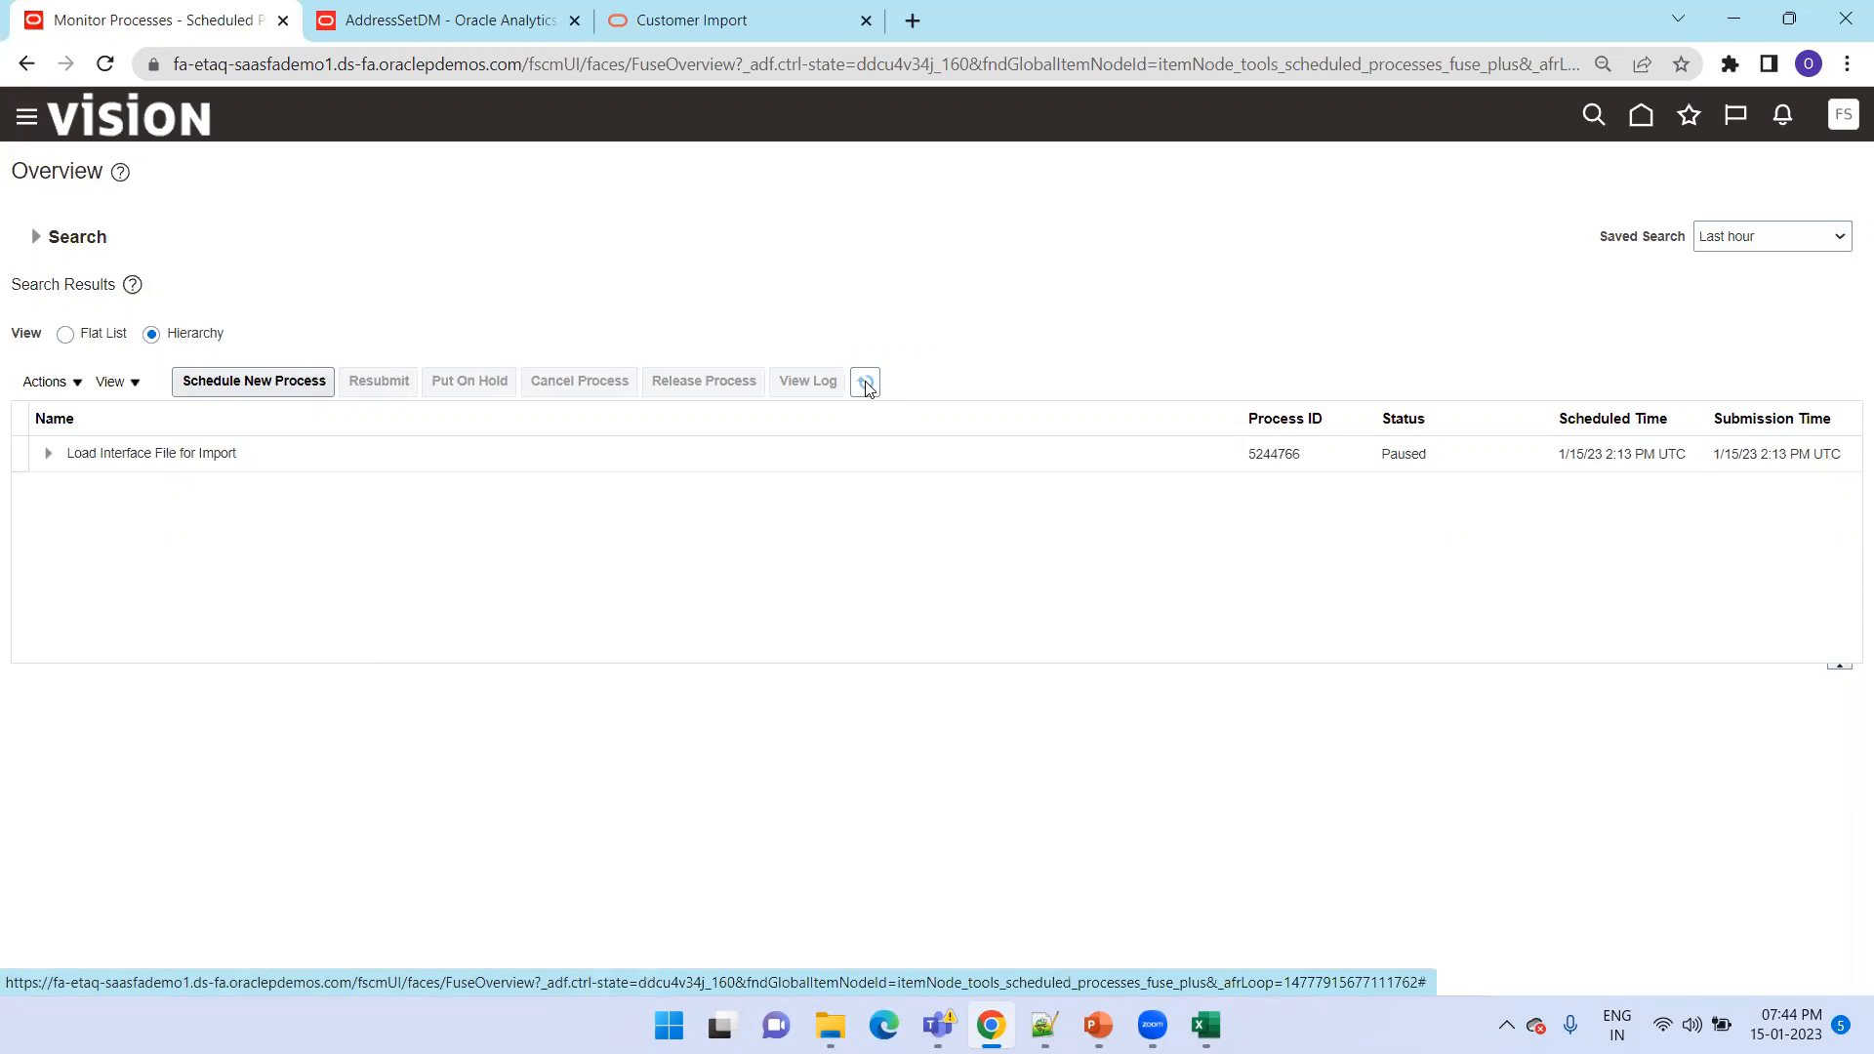
pyautogui.click(47, 454)
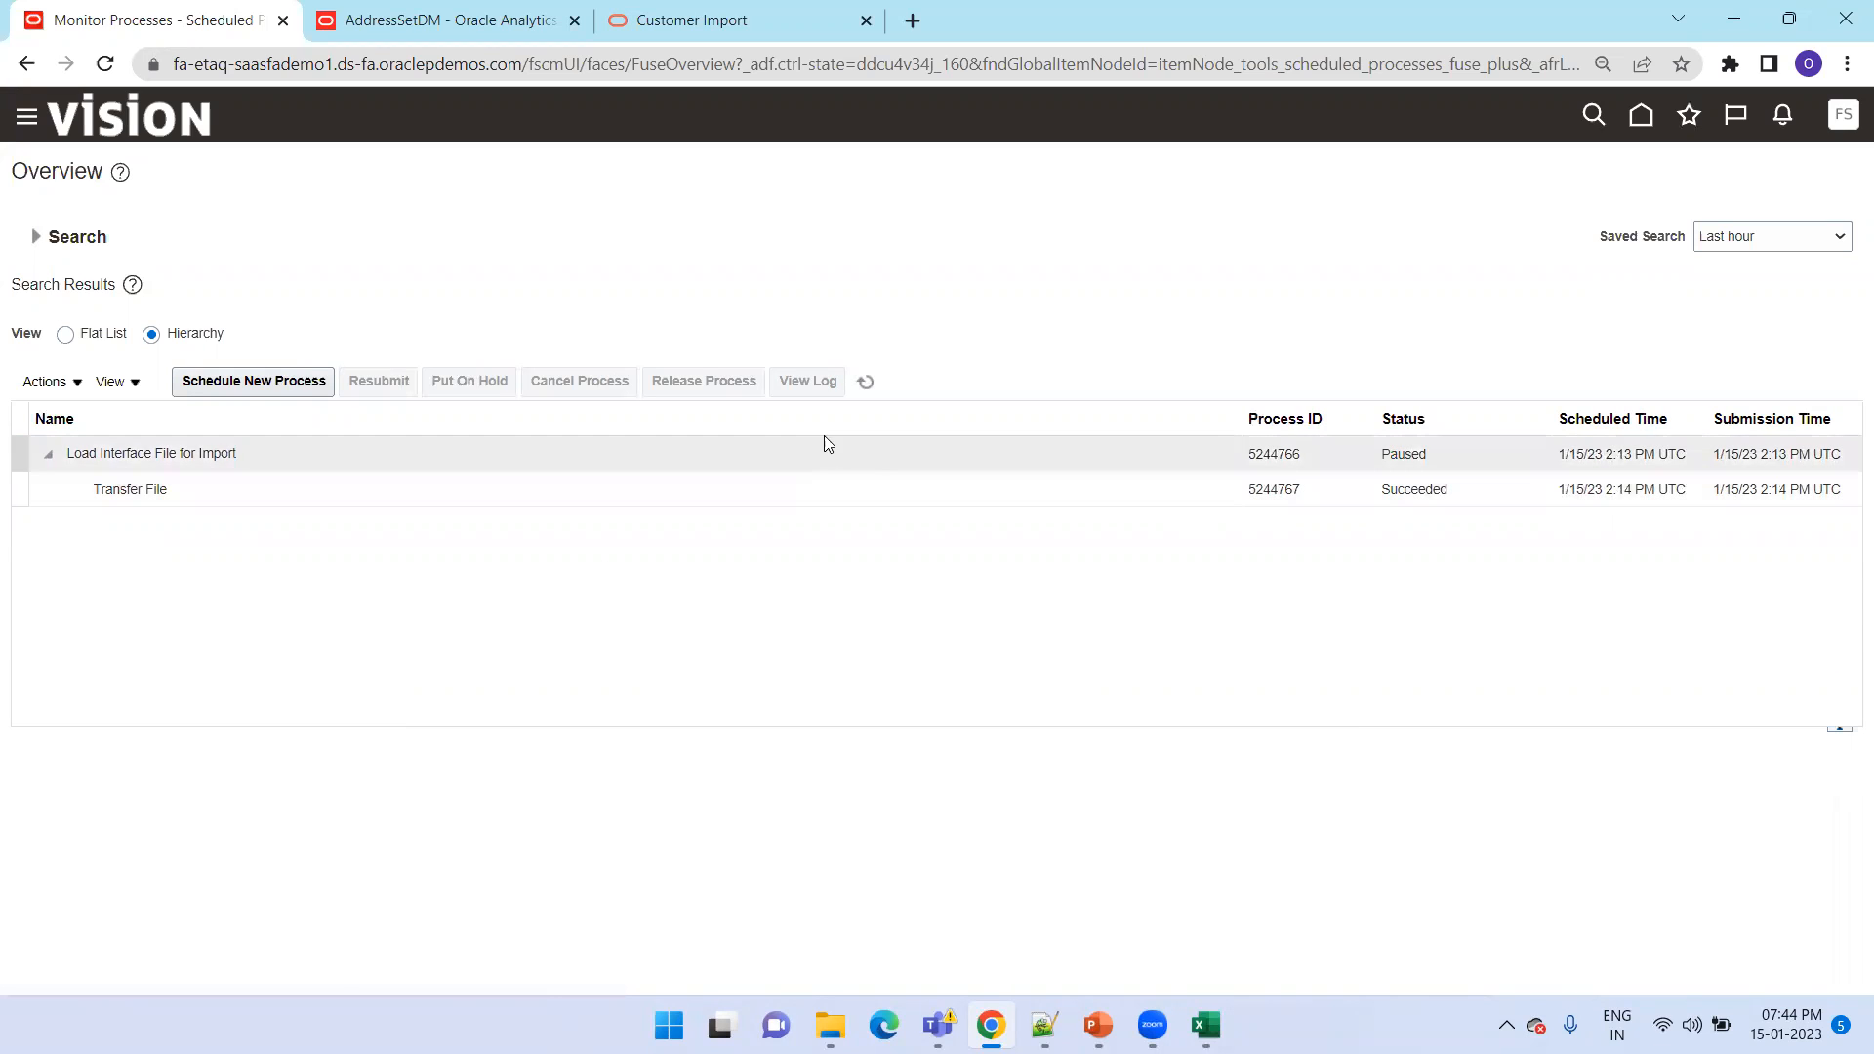
pyautogui.click(864, 383)
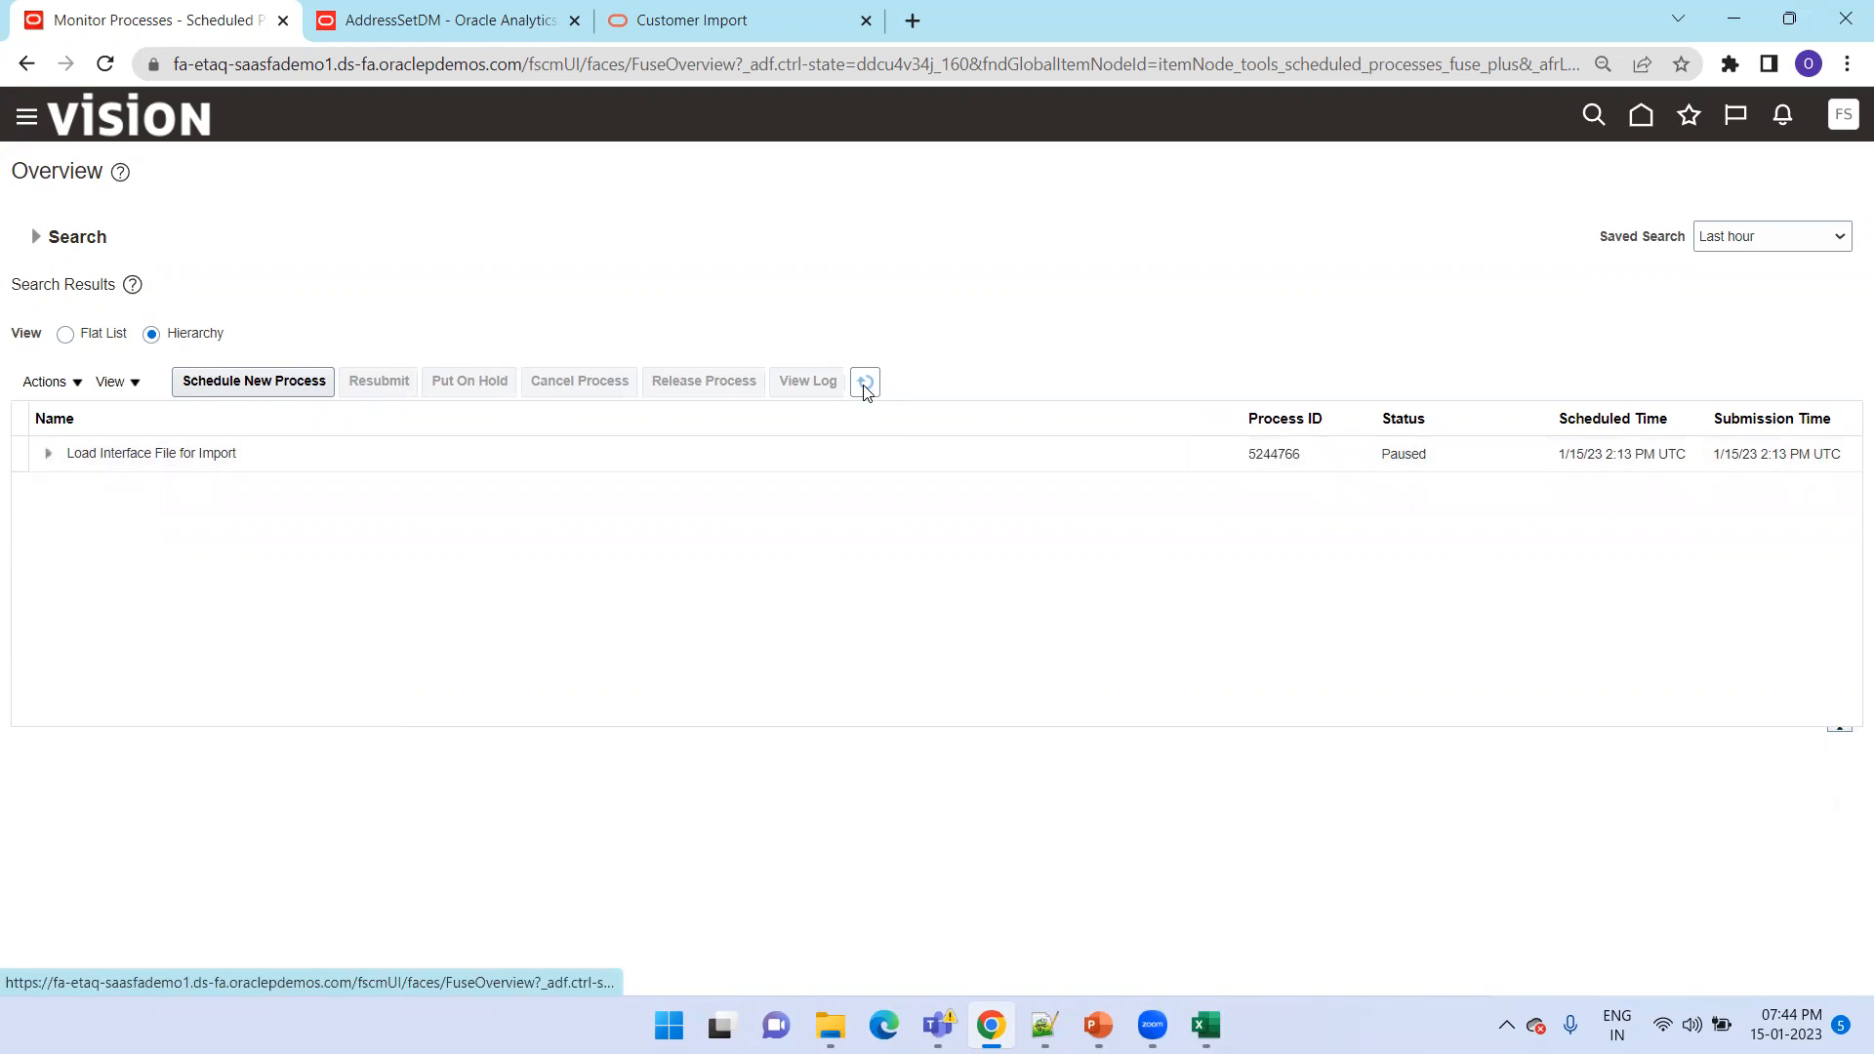
pyautogui.click(865, 384)
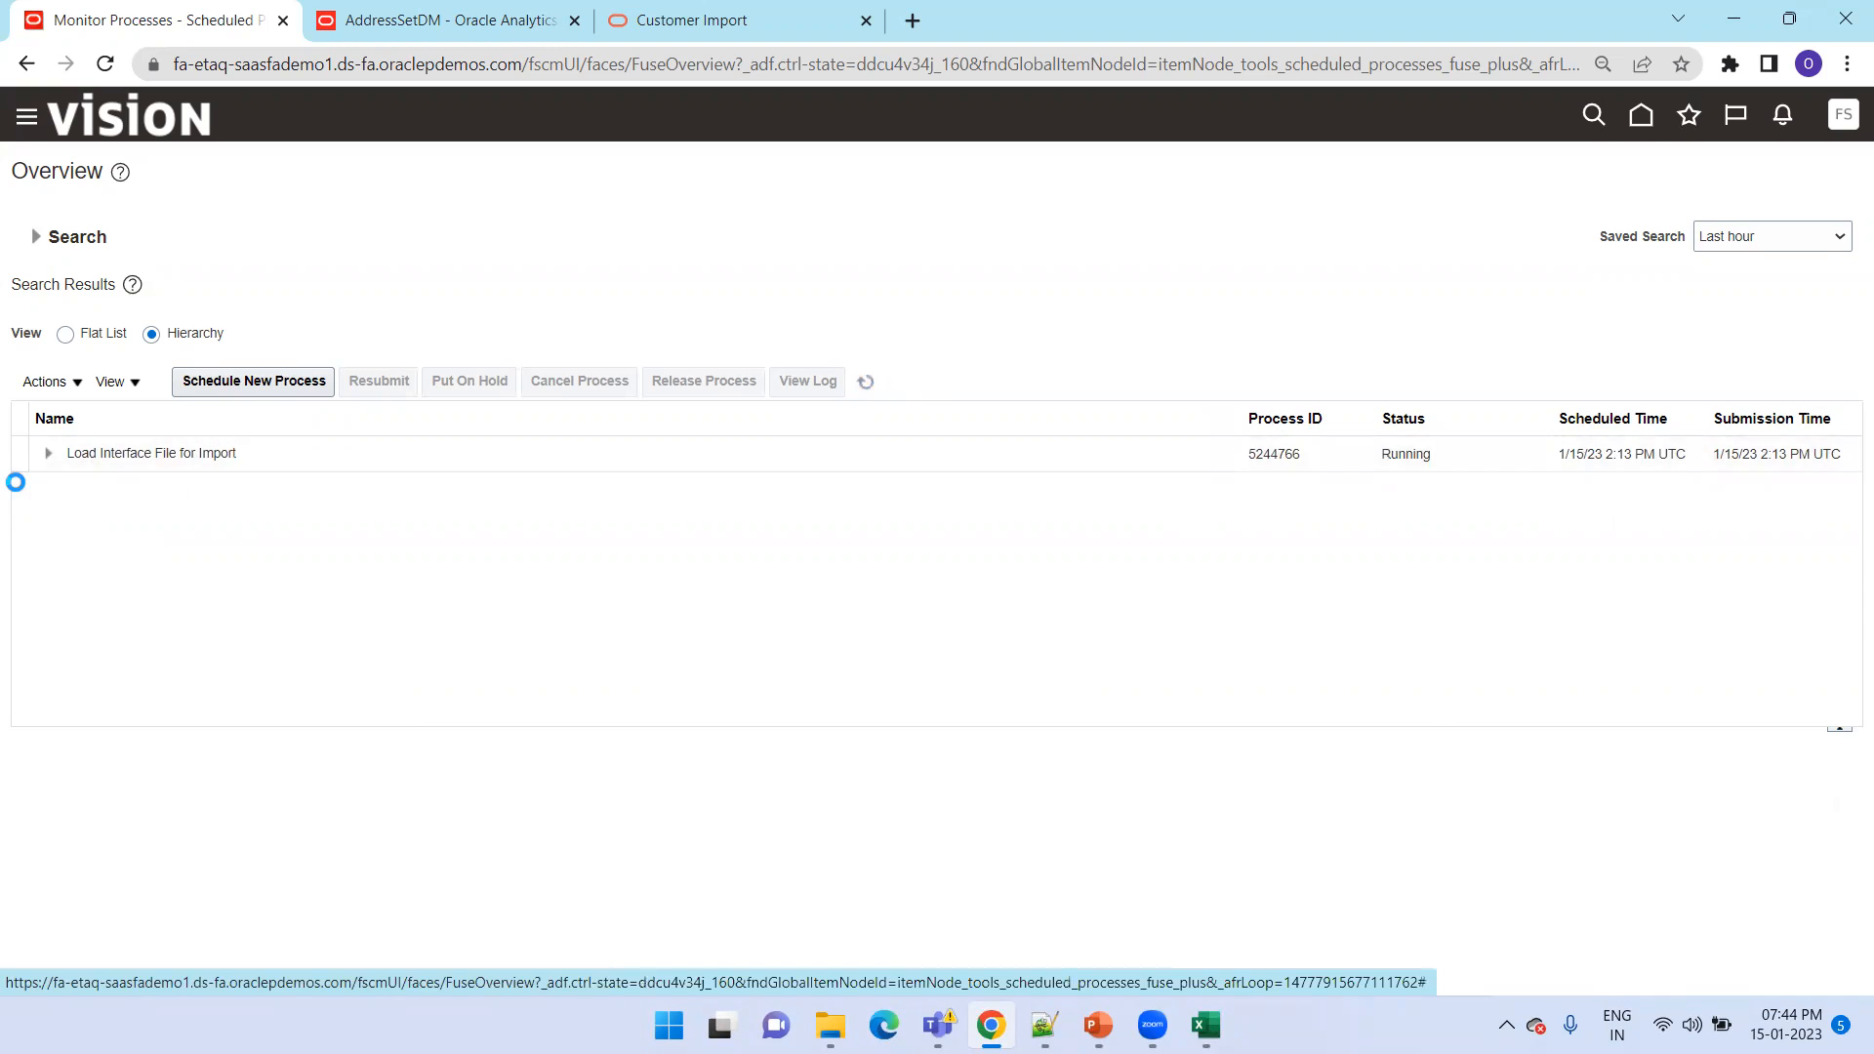
pyautogui.click(50, 462)
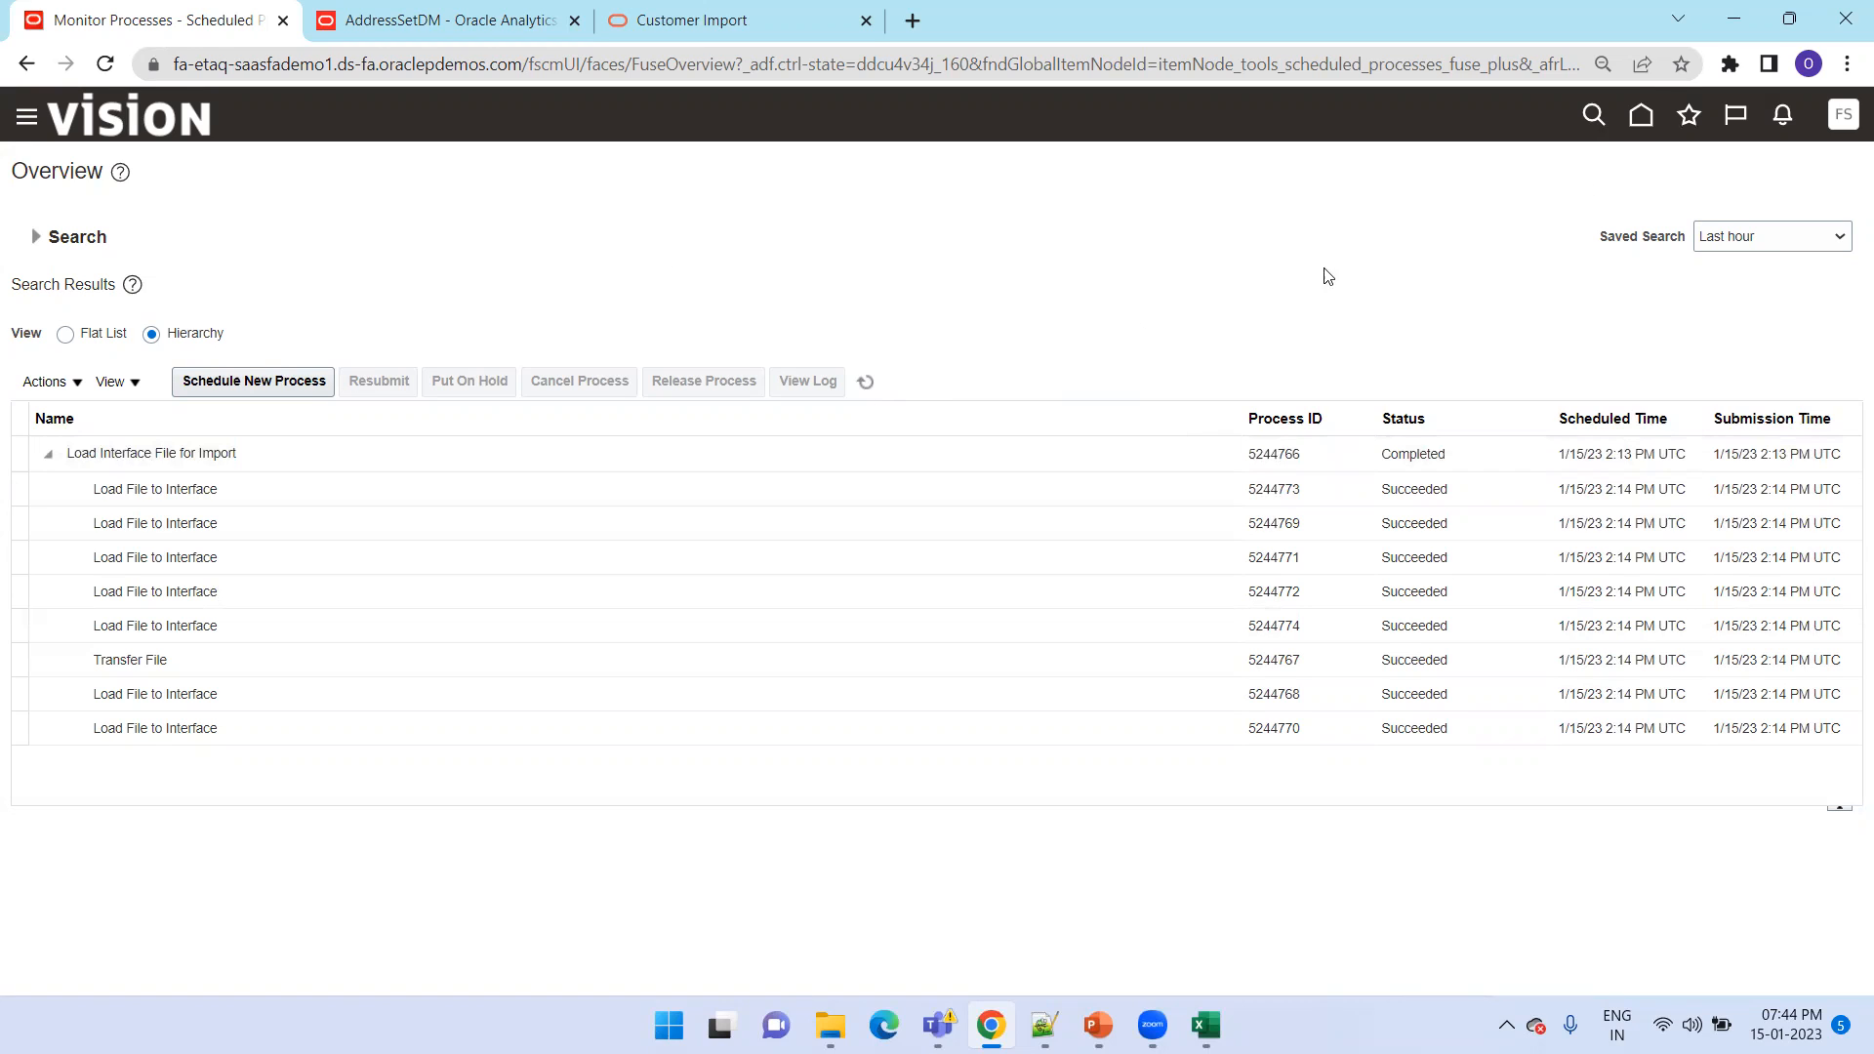
# Go from the home page to Receivables Billing and open Manage Data Import
pyautogui.click(1640, 115)
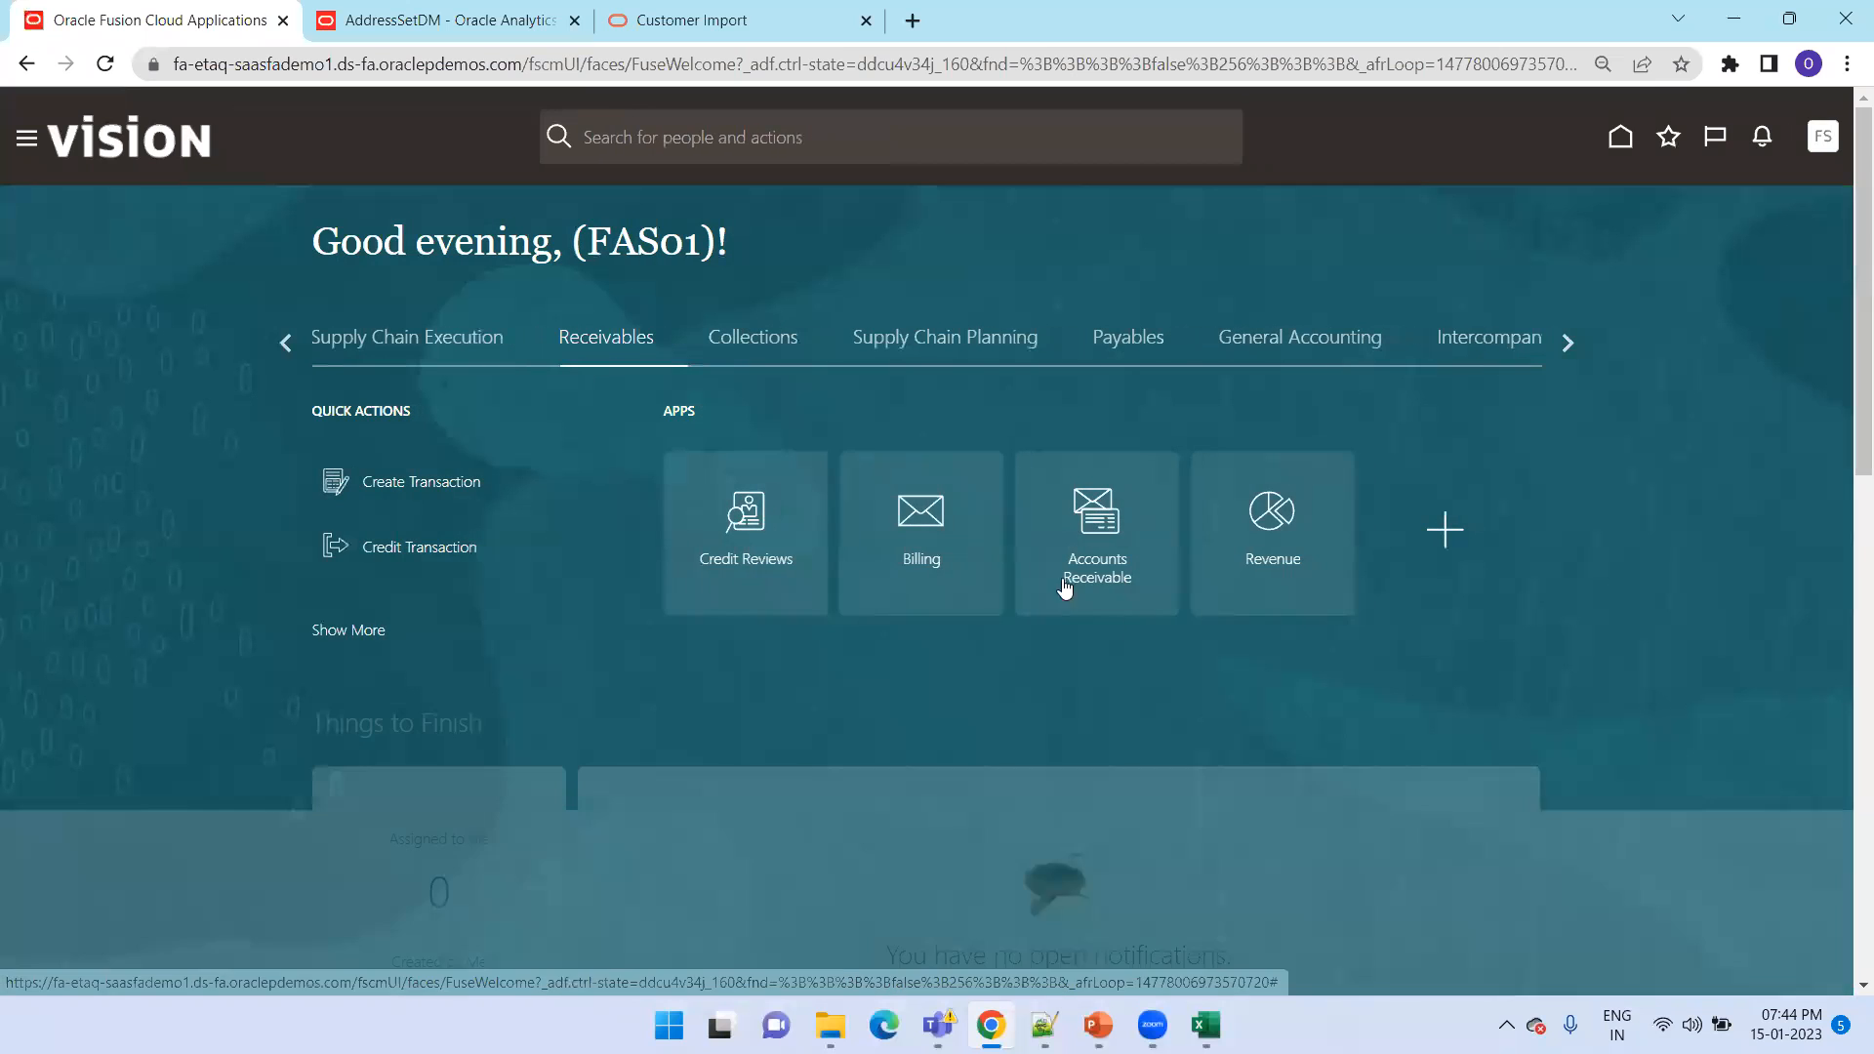
pyautogui.click(934, 560)
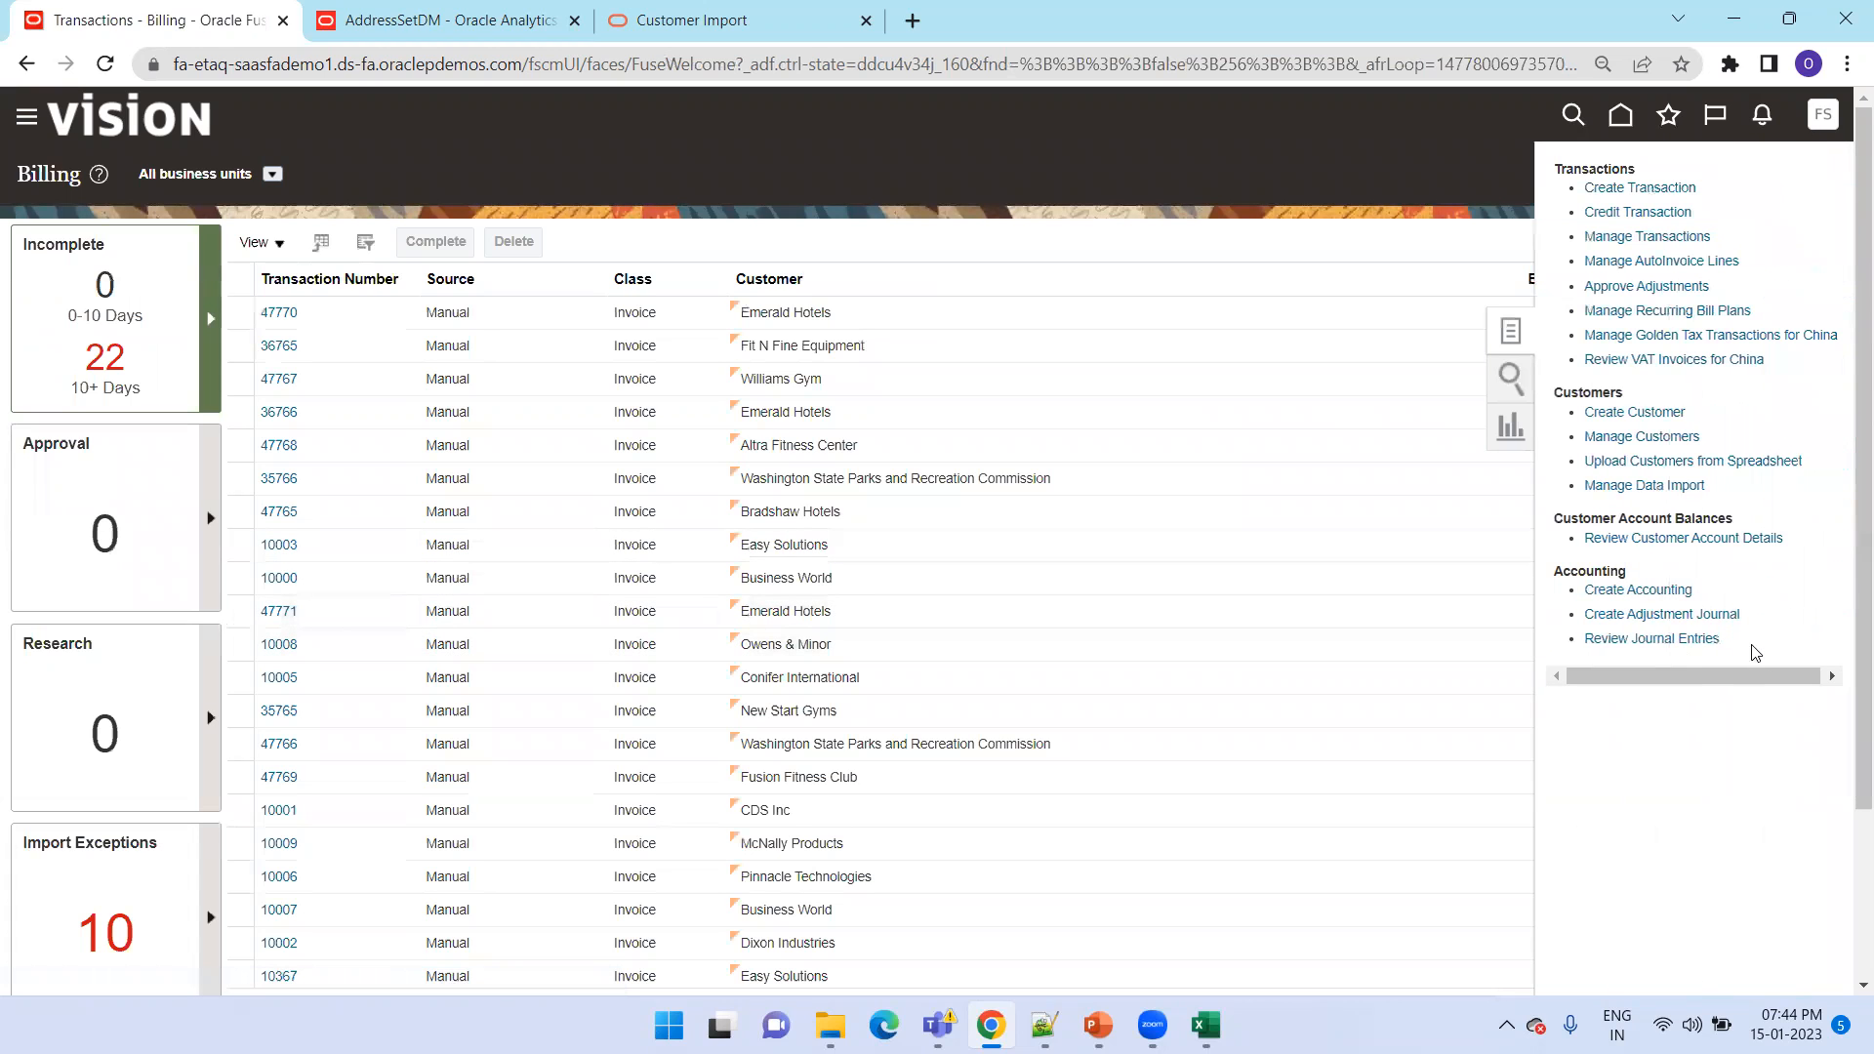
pyautogui.click(1679, 488)
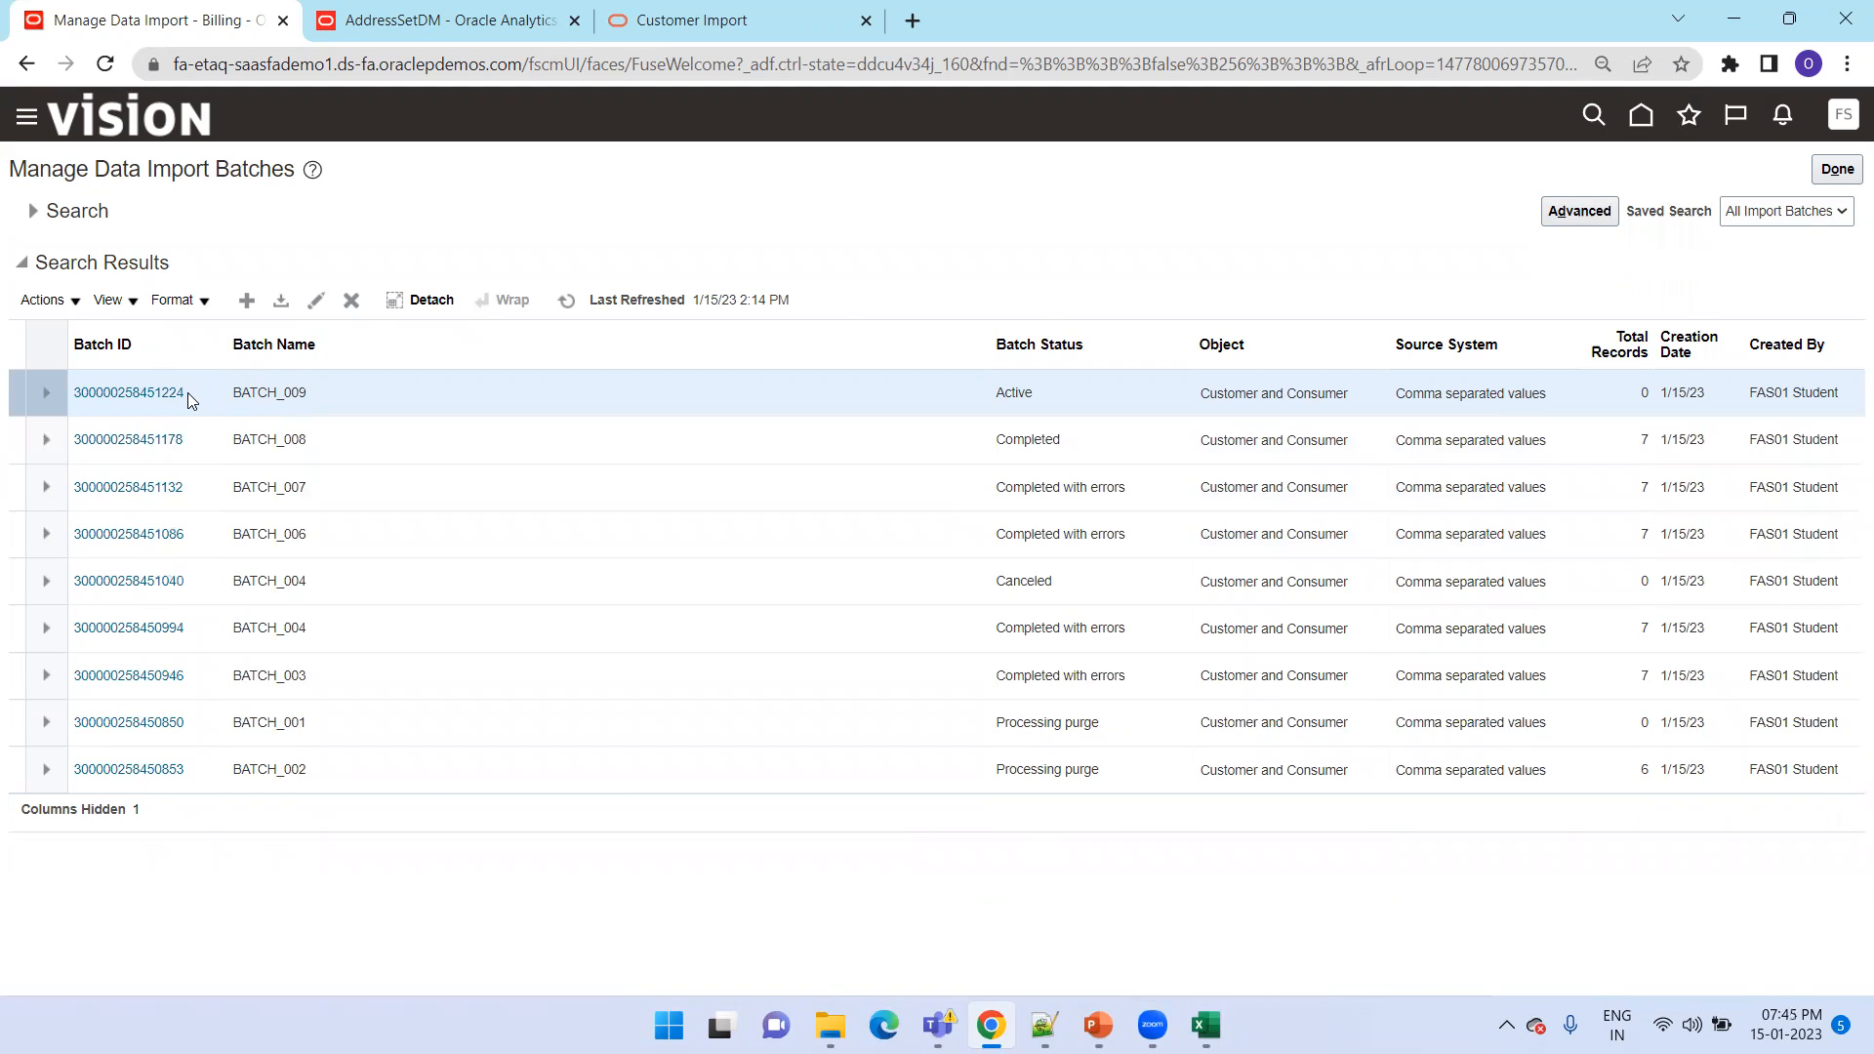
# Submit the import of BATCH_009 without batch or registry duplicate checks, and refresh the batch list
pyautogui.click(49, 301)
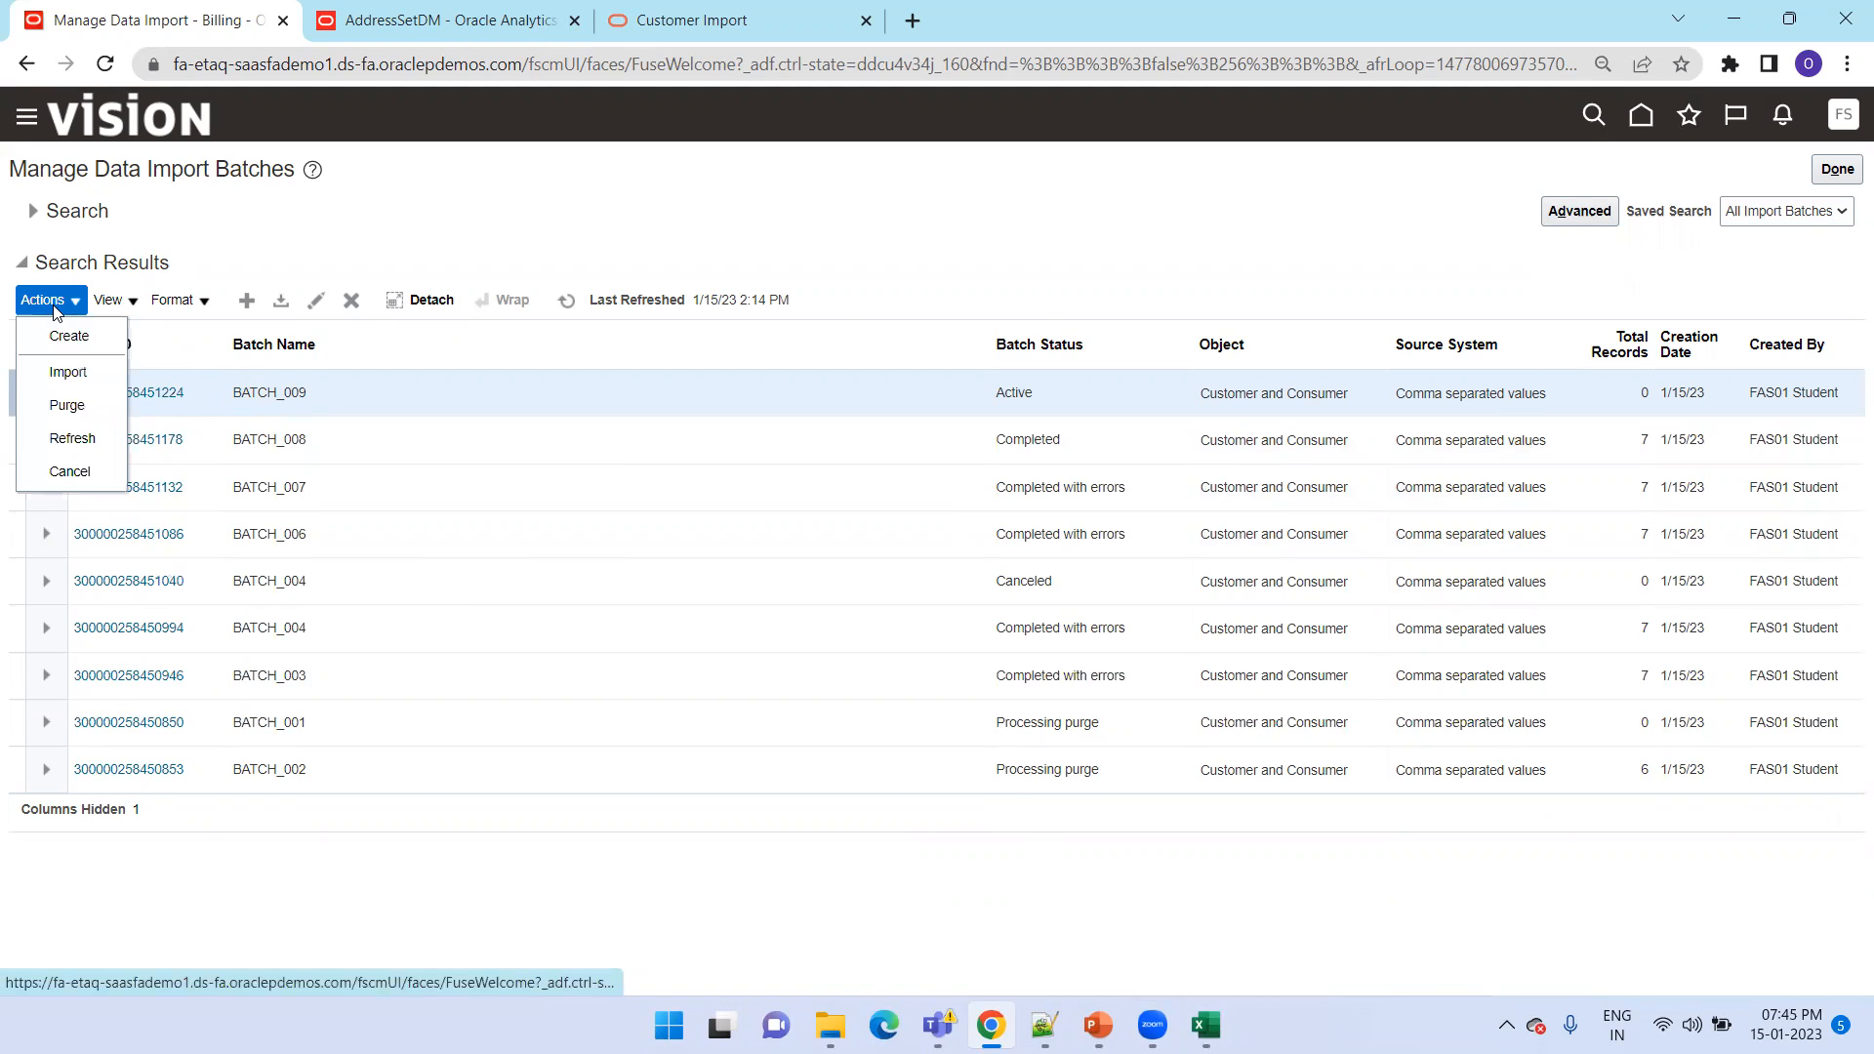
pyautogui.click(68, 372)
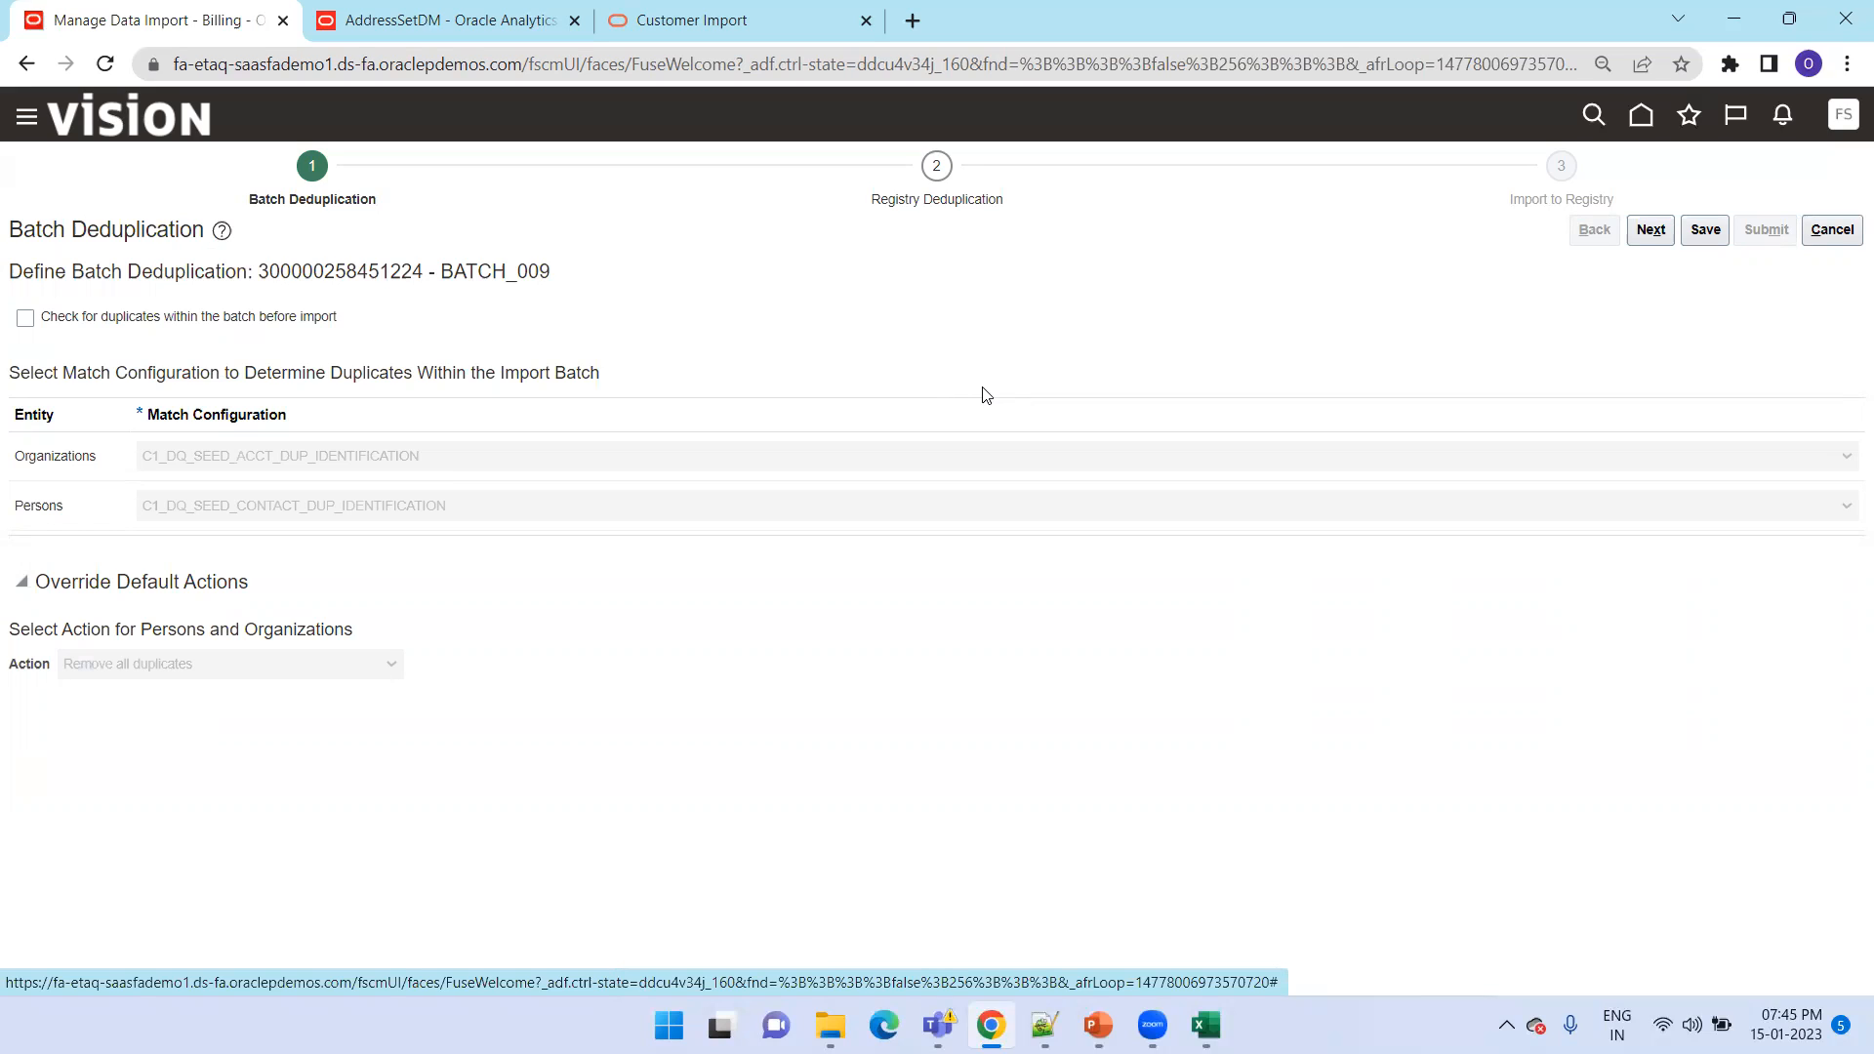
pyautogui.doubleClick(341, 271)
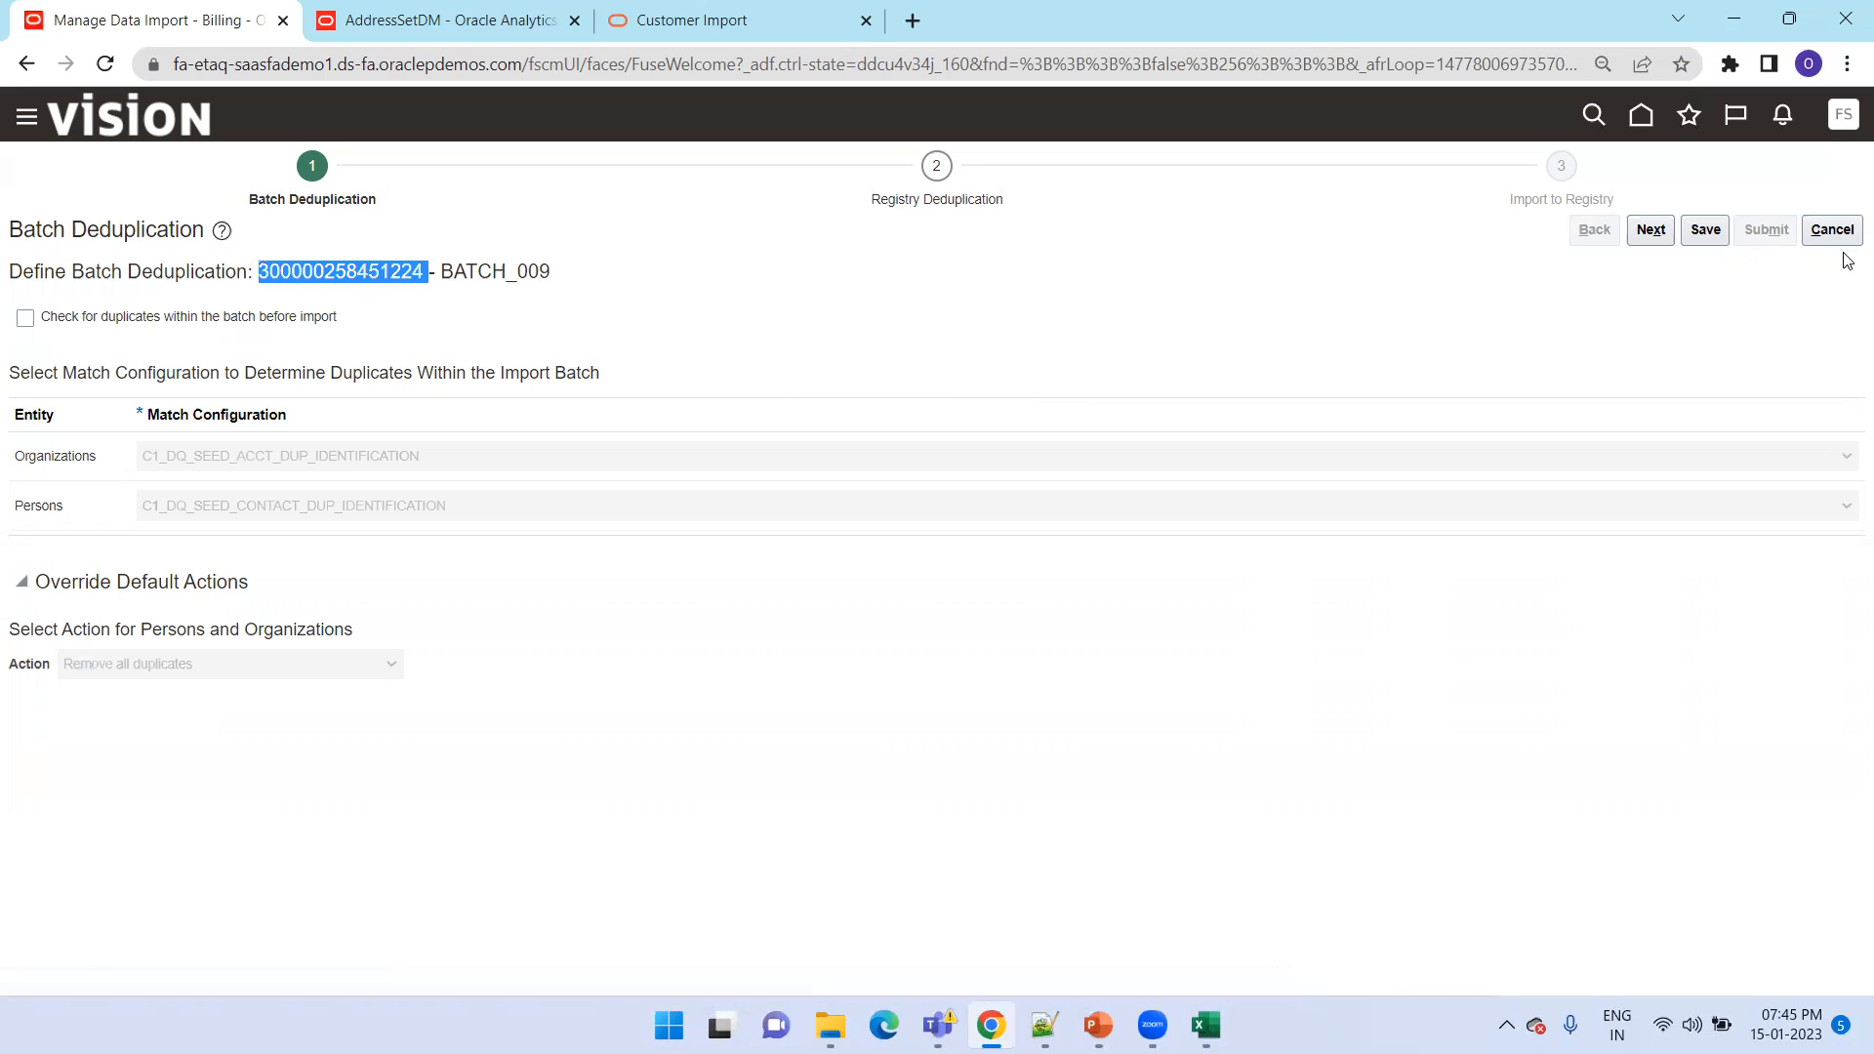
pyautogui.click(1641, 231)
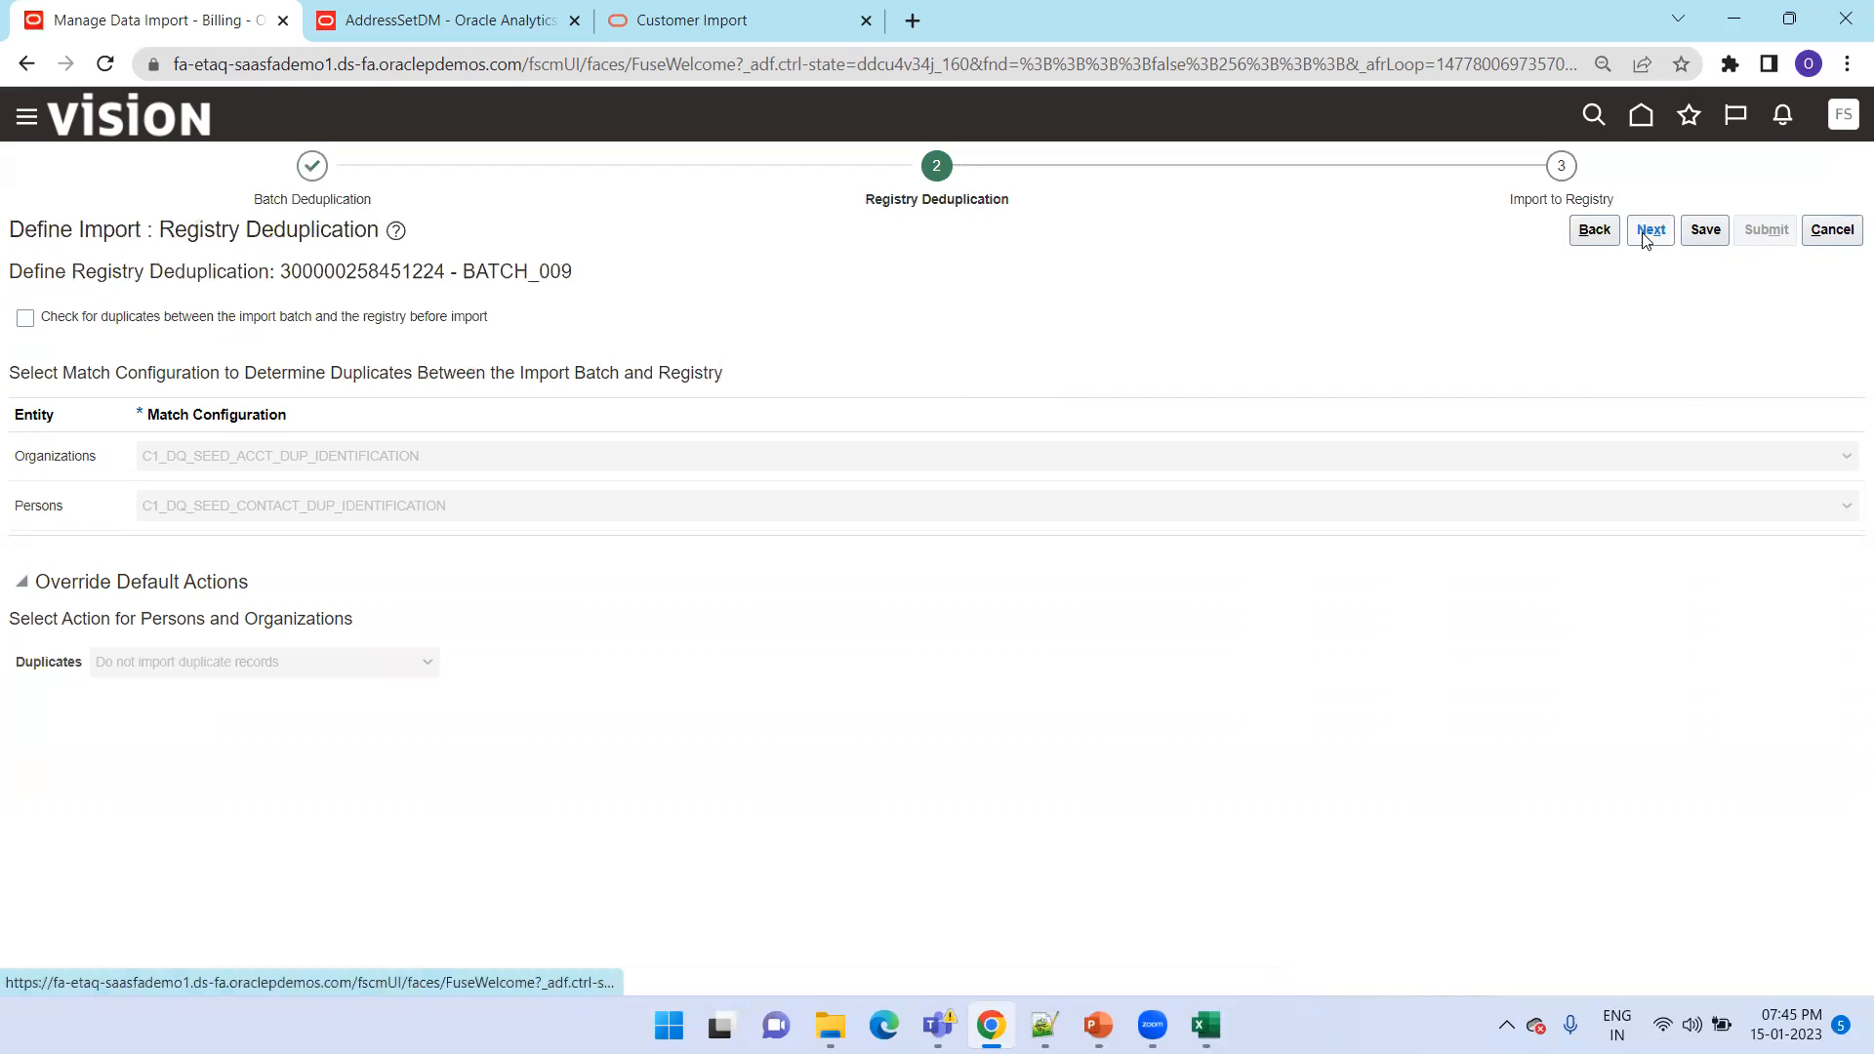
pyautogui.click(1648, 232)
pyautogui.click(1695, 235)
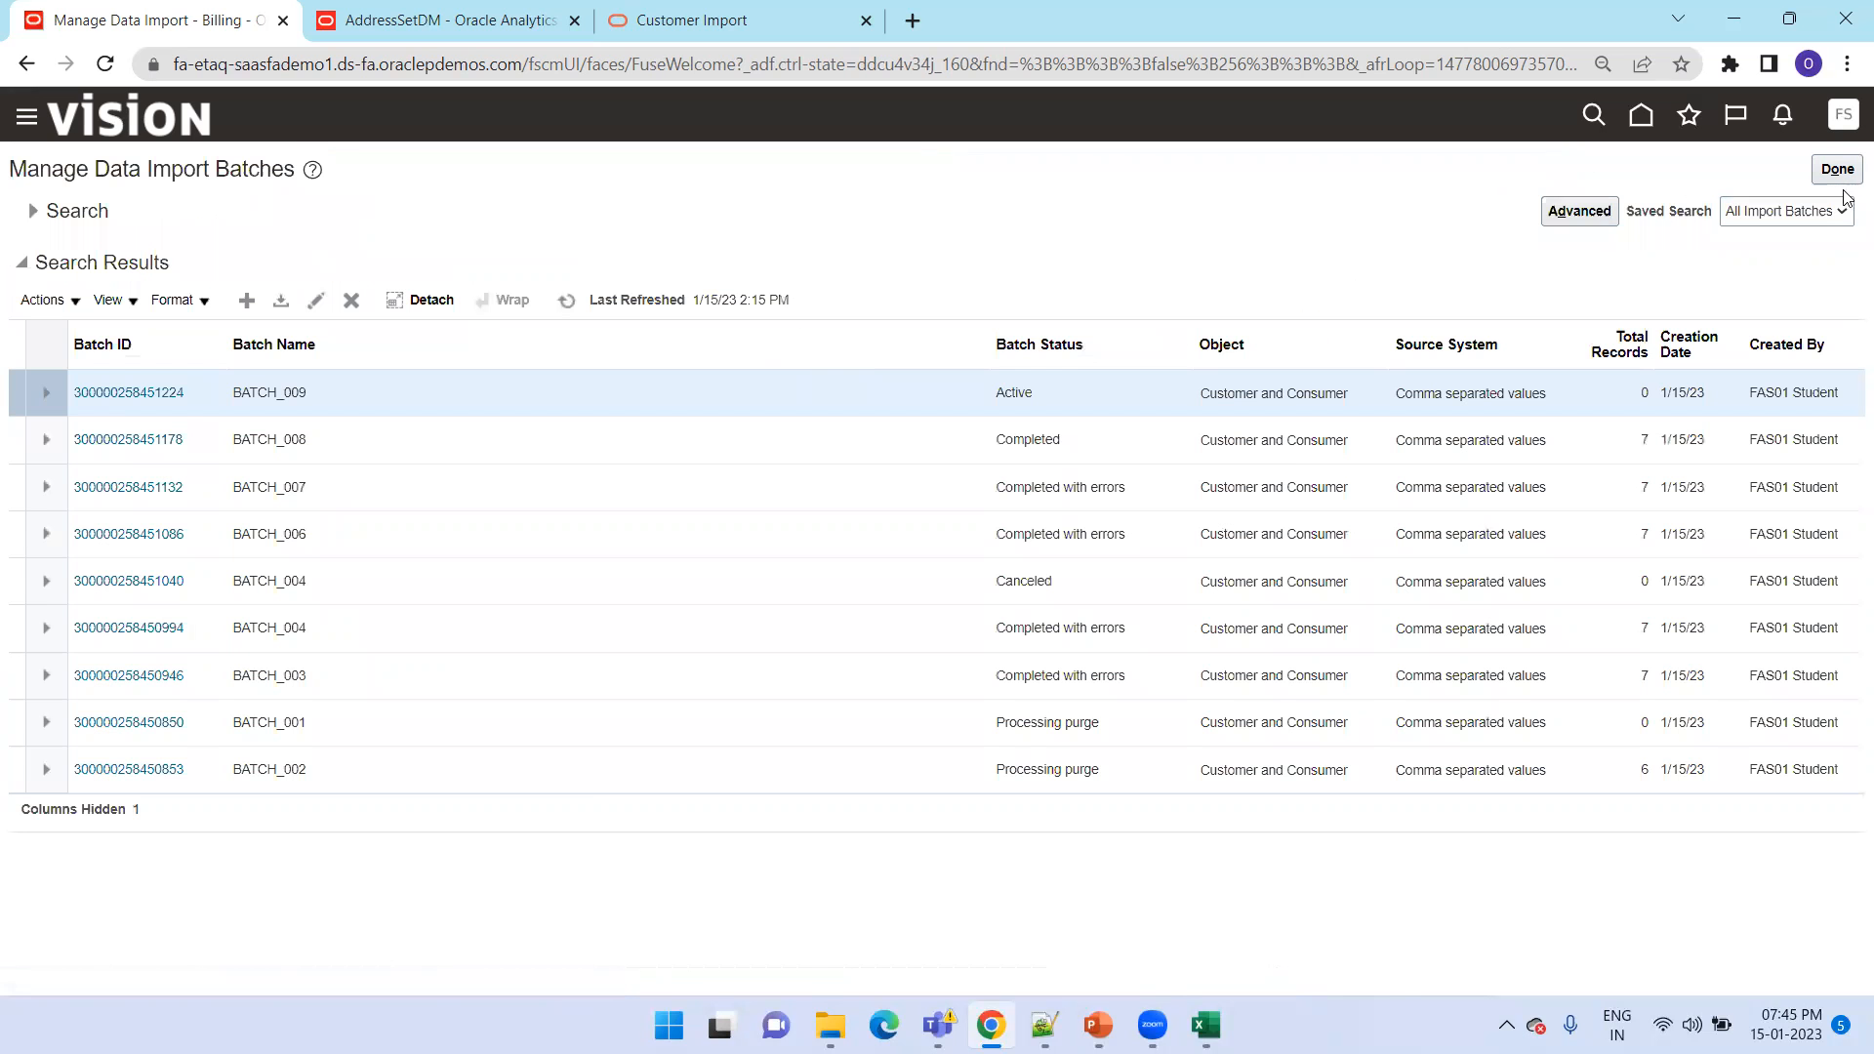
pyautogui.click(566, 300)
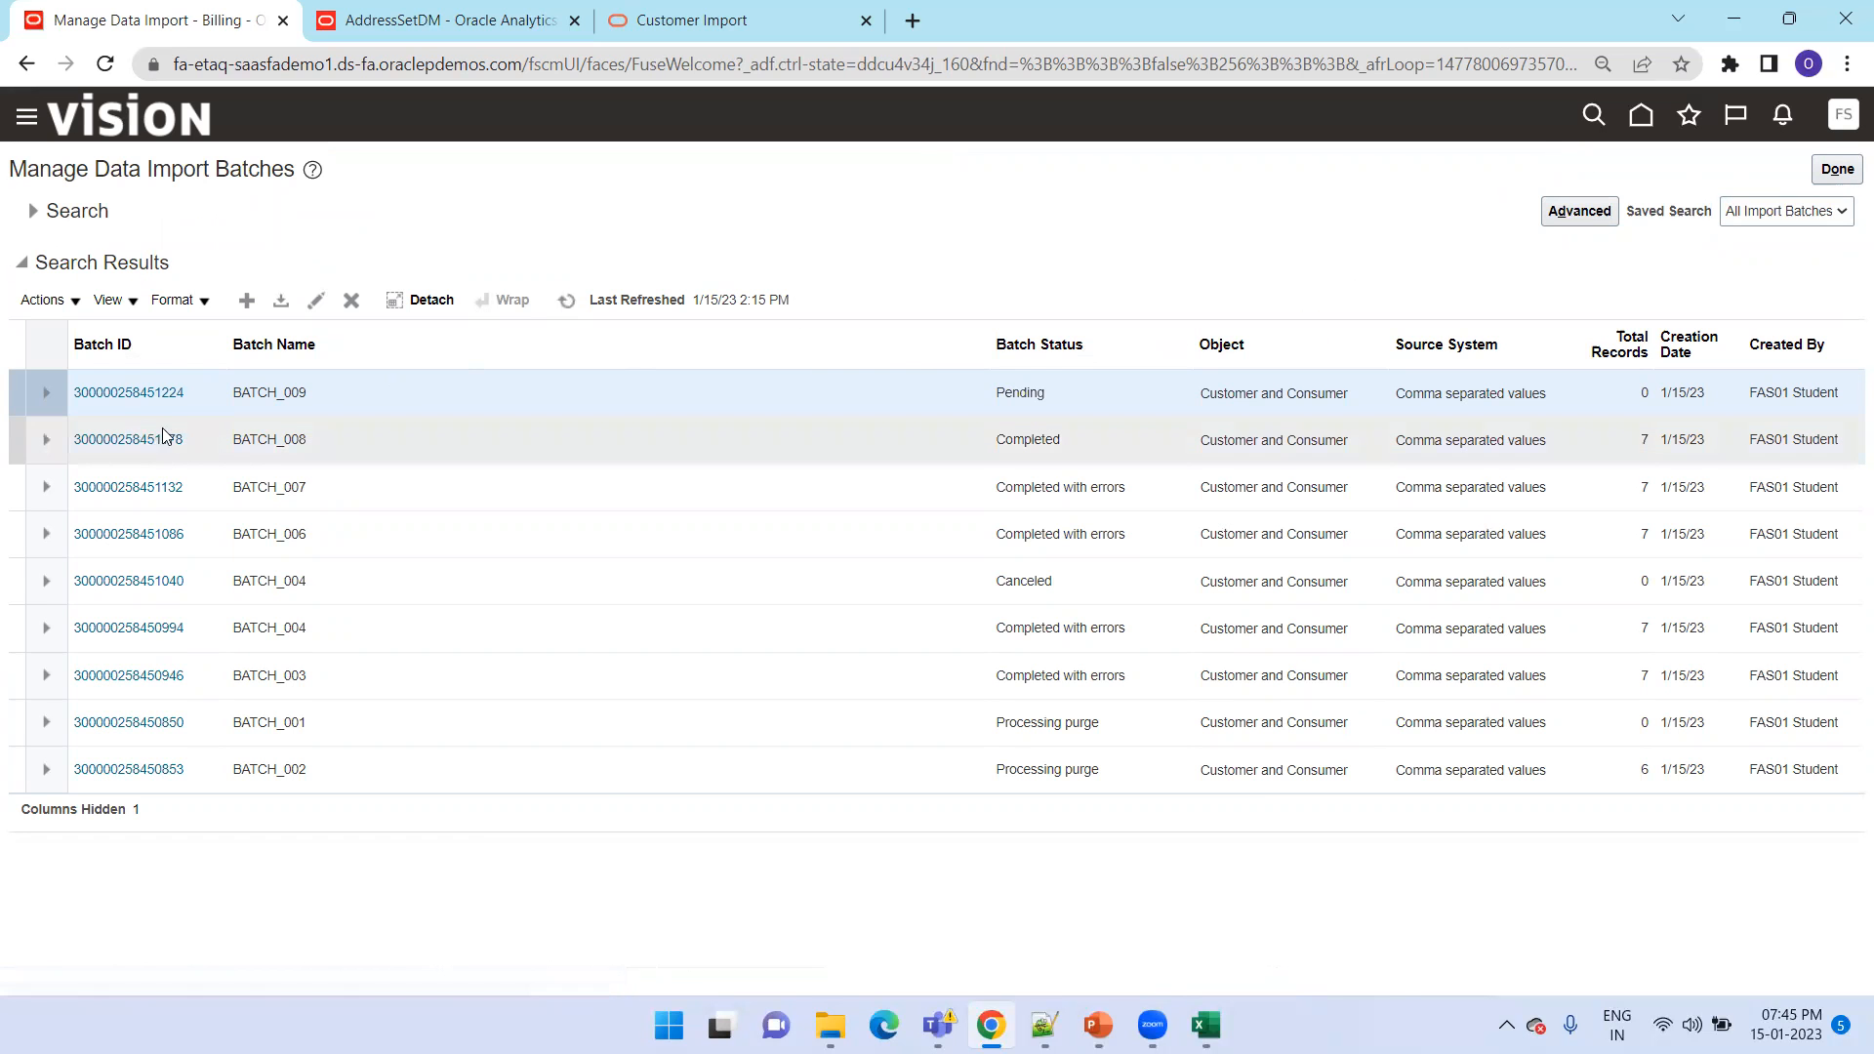
# Open BATCH_008 and review its batch summary and imported record counts by supported entity, including Location and Party, and return to the batch list
pyautogui.click(308, 439)
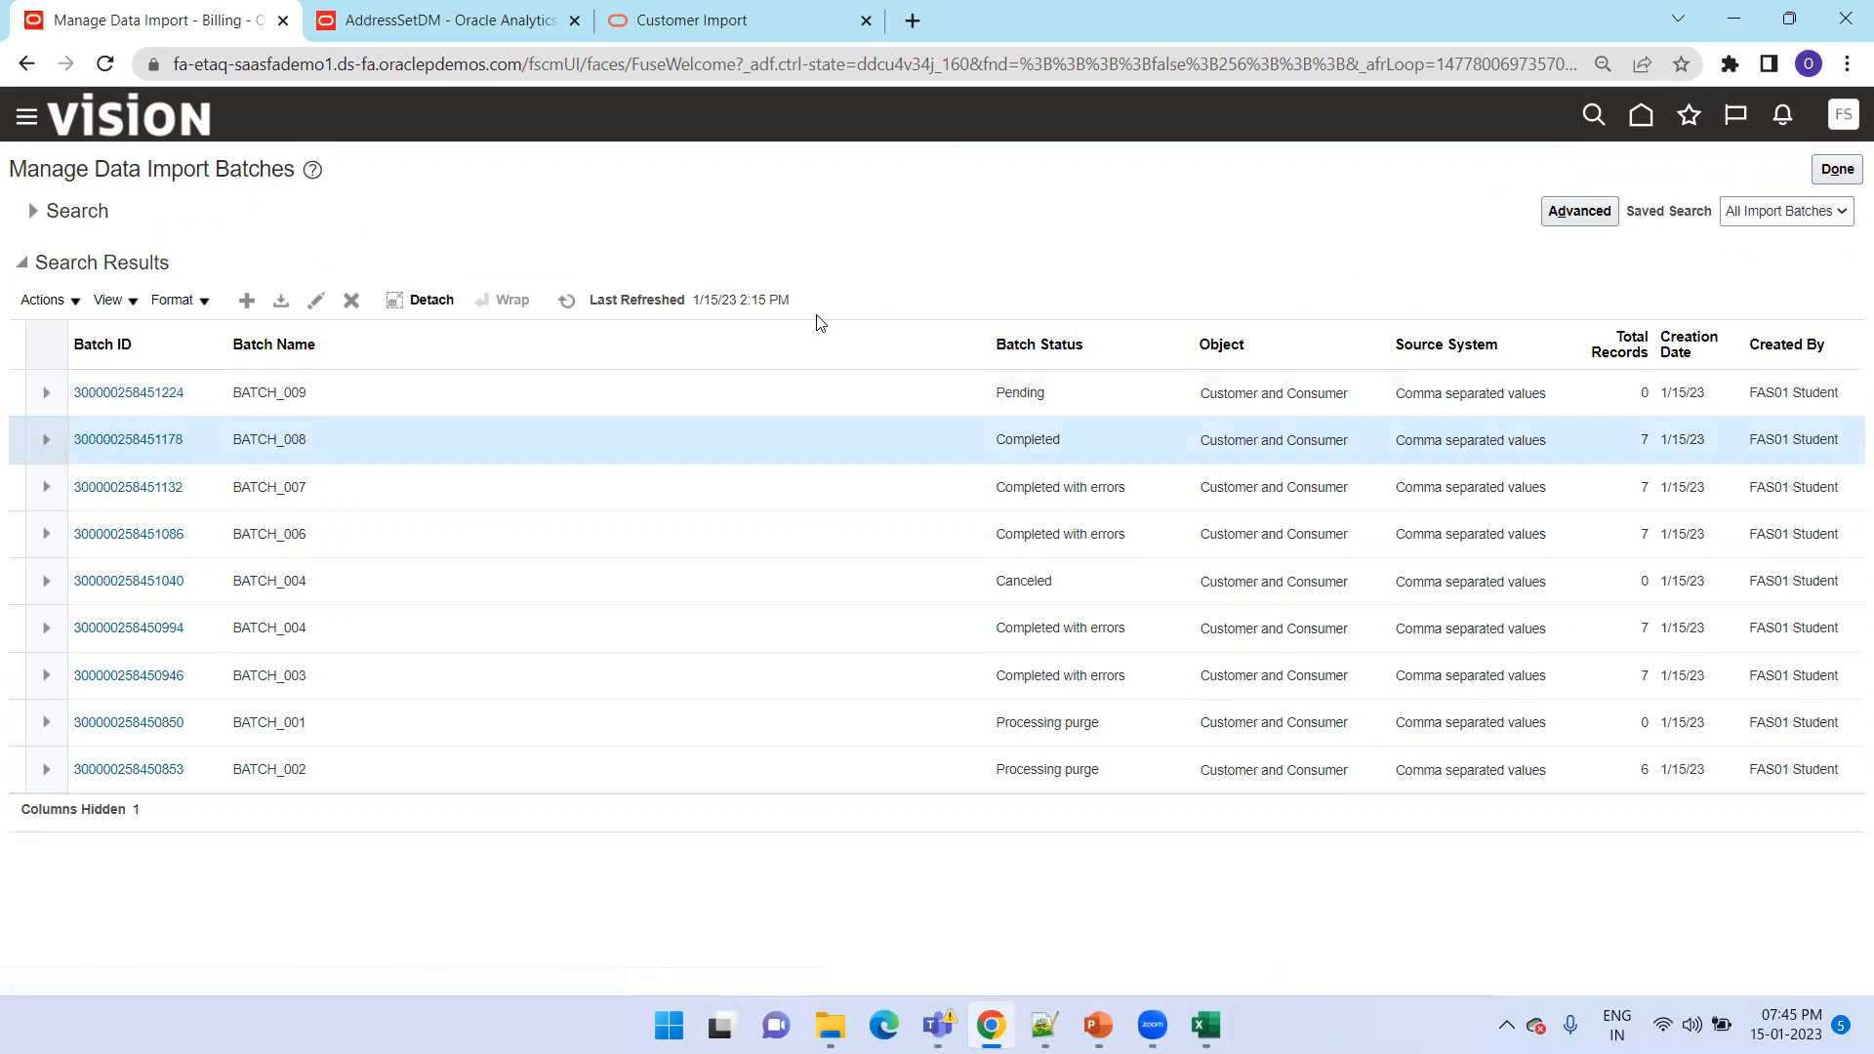
pyautogui.click(168, 441)
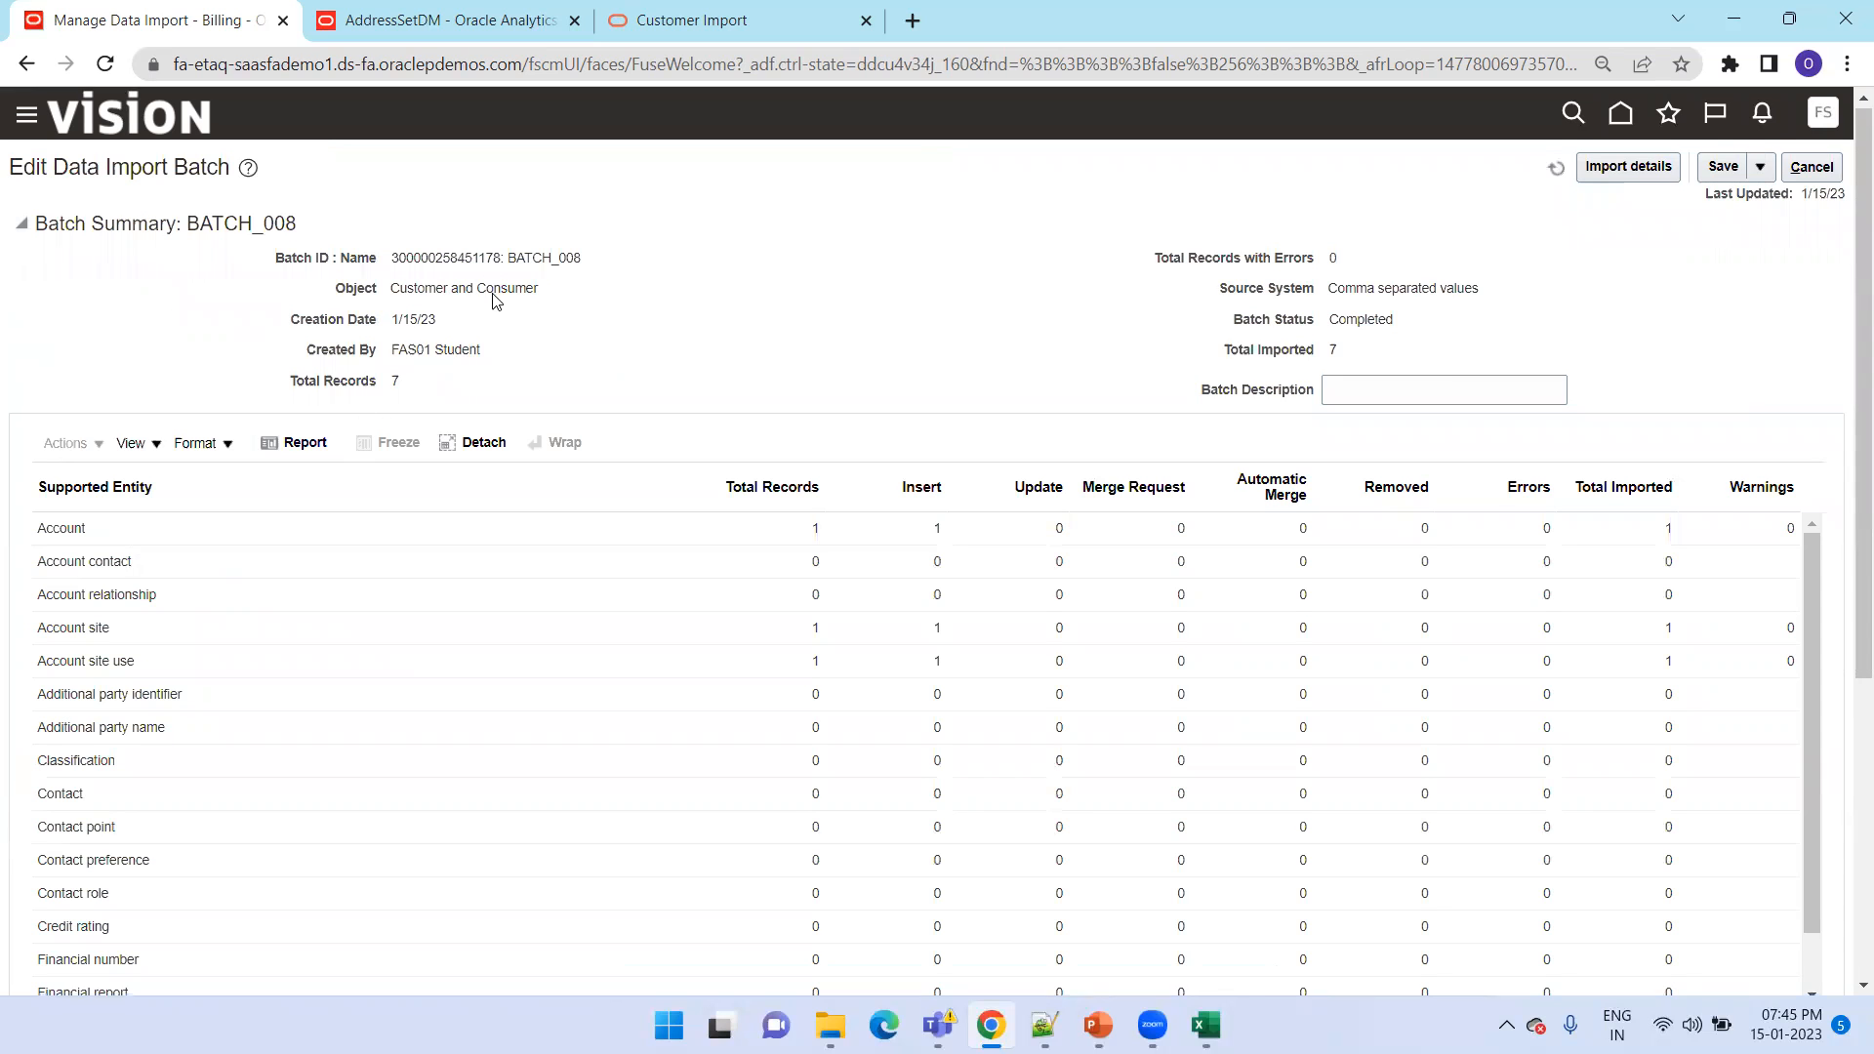
pyautogui.scroll(-4, 201, 253)
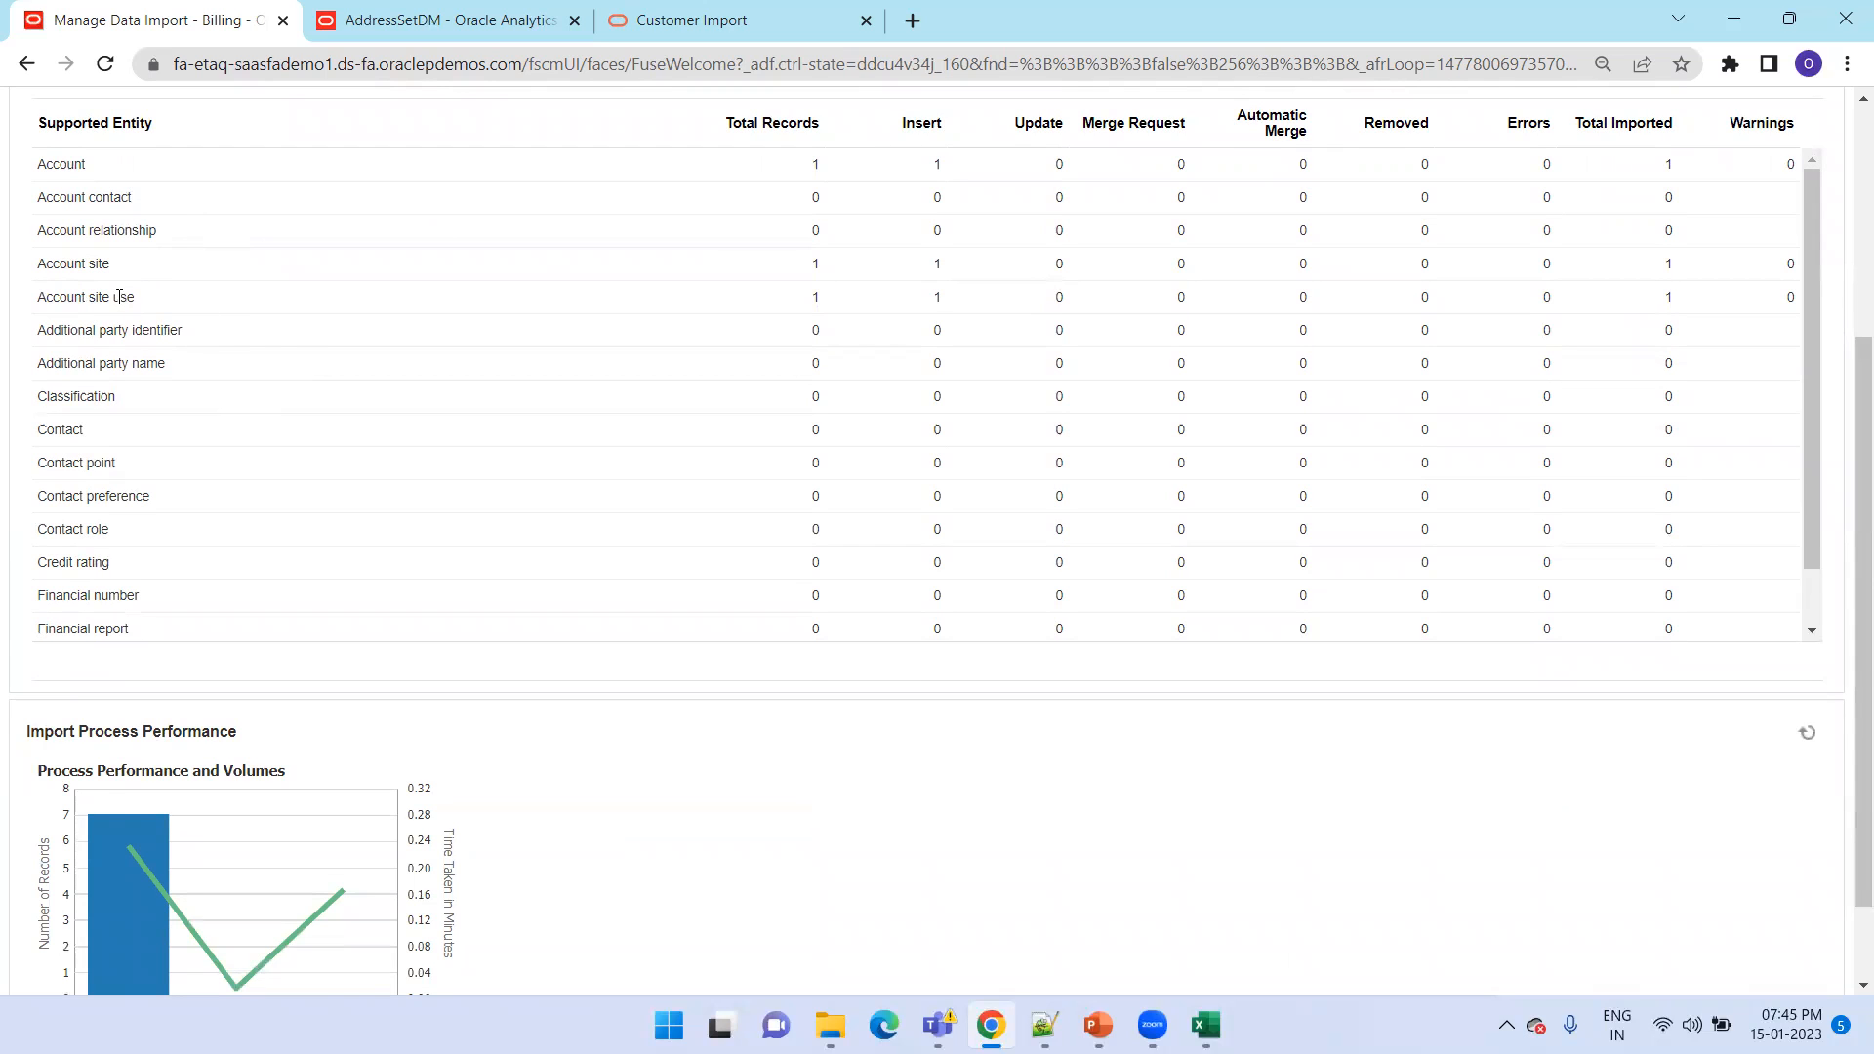
pyautogui.scroll(-5, 303, 337)
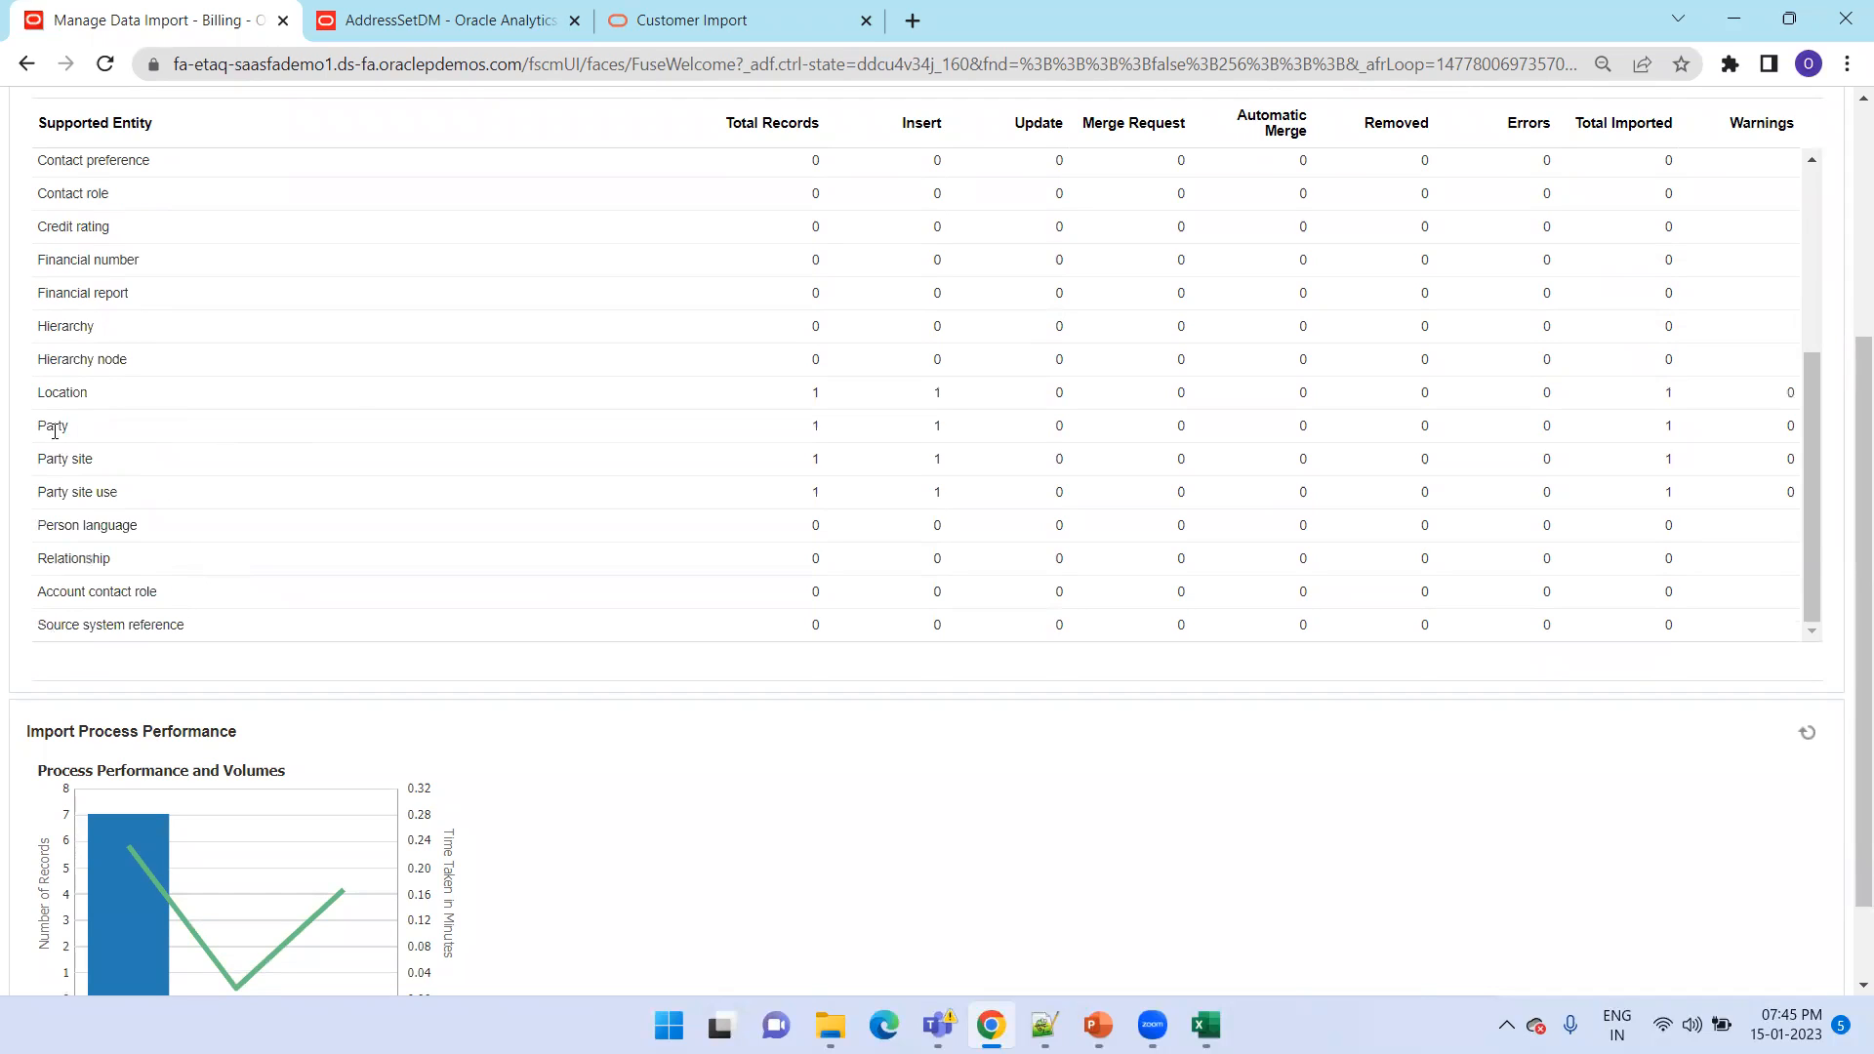
pyautogui.doubleClick(49, 396)
pyautogui.click(59, 425)
pyautogui.scroll(3, 726, 730)
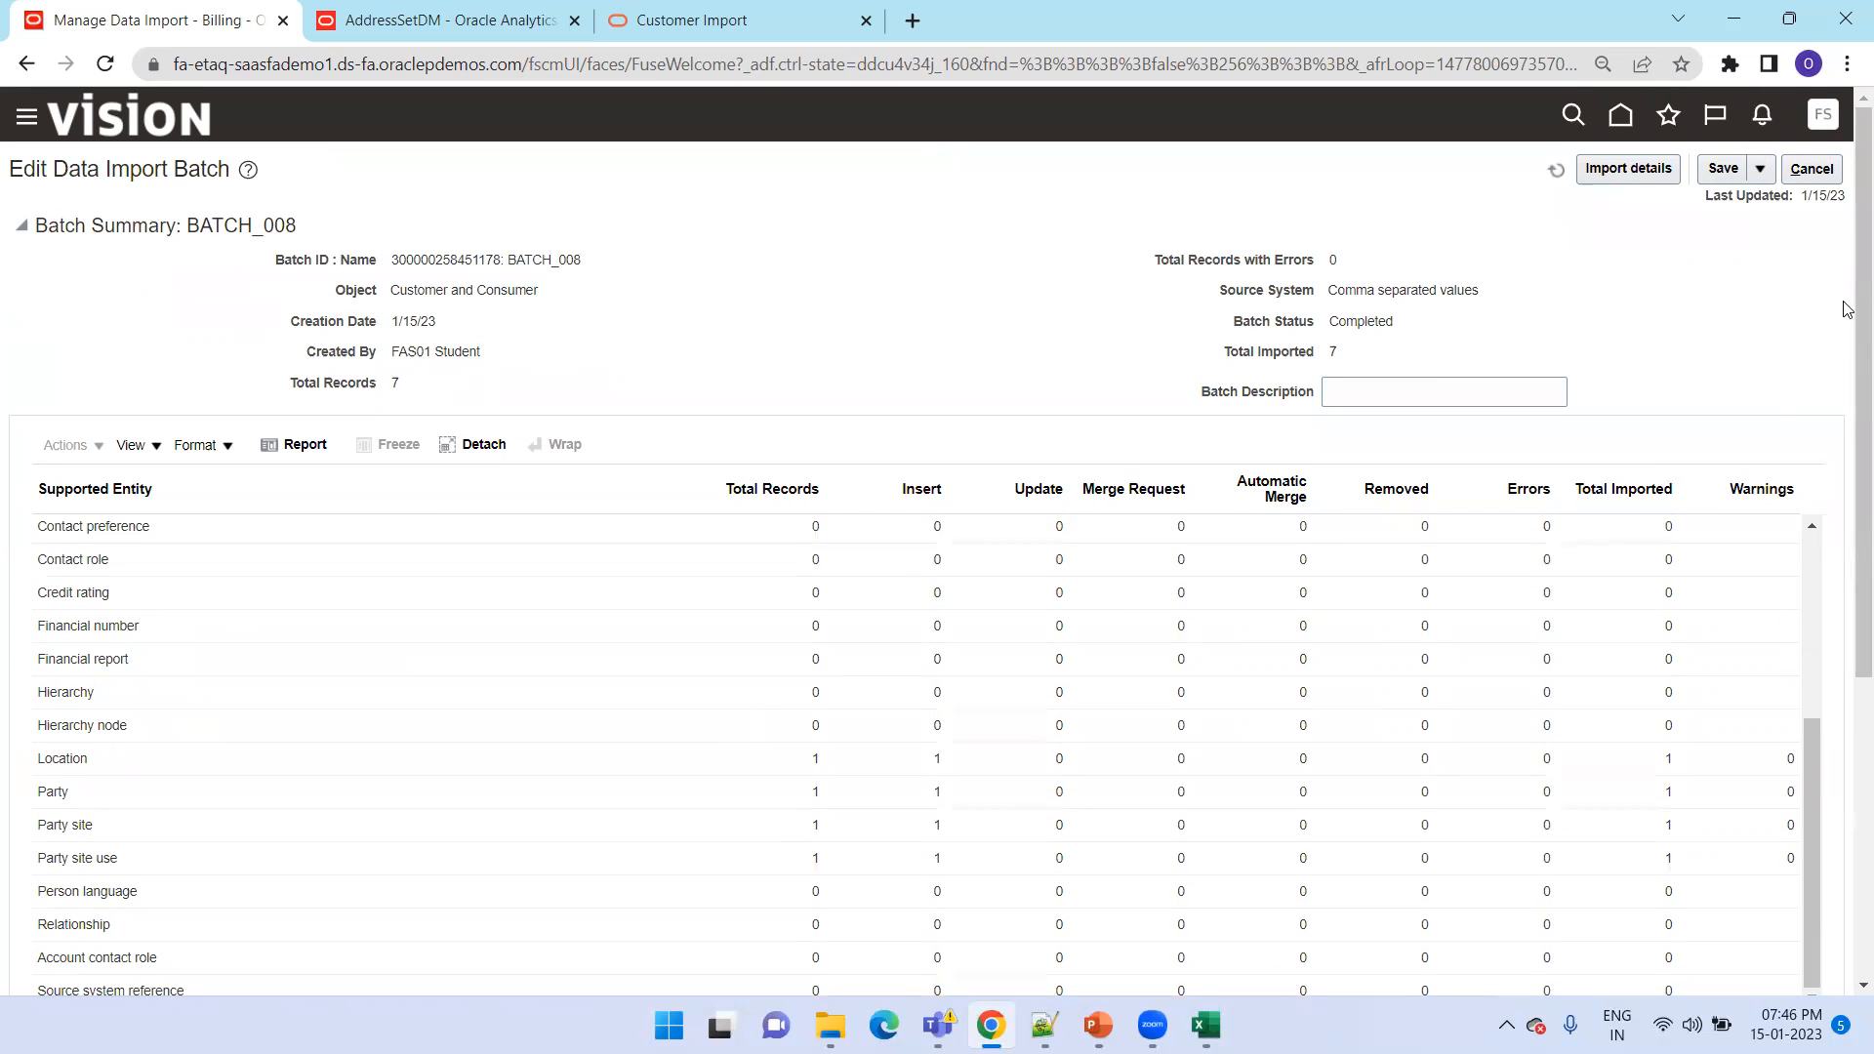
pyautogui.click(1821, 178)
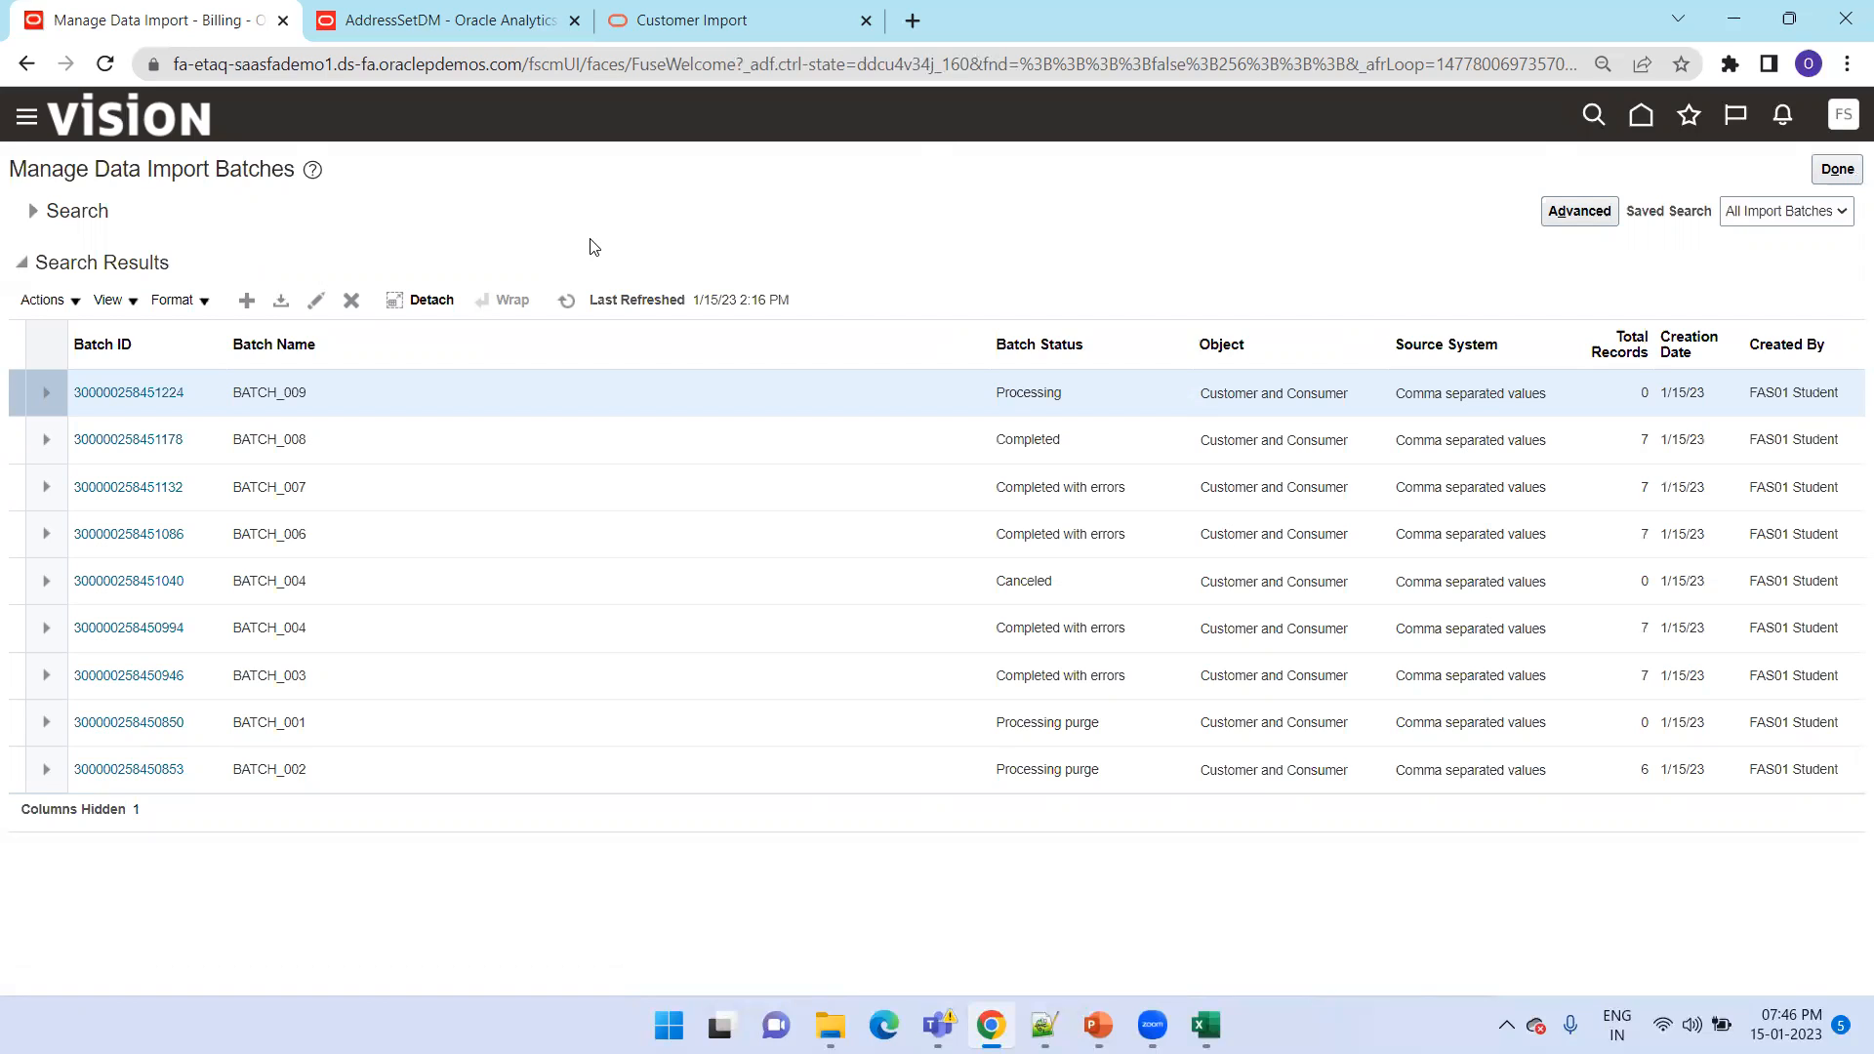
# View the TCA Bulk Import Error Report for BATCH_008, and return to the batch list
pyautogui.click(130, 439)
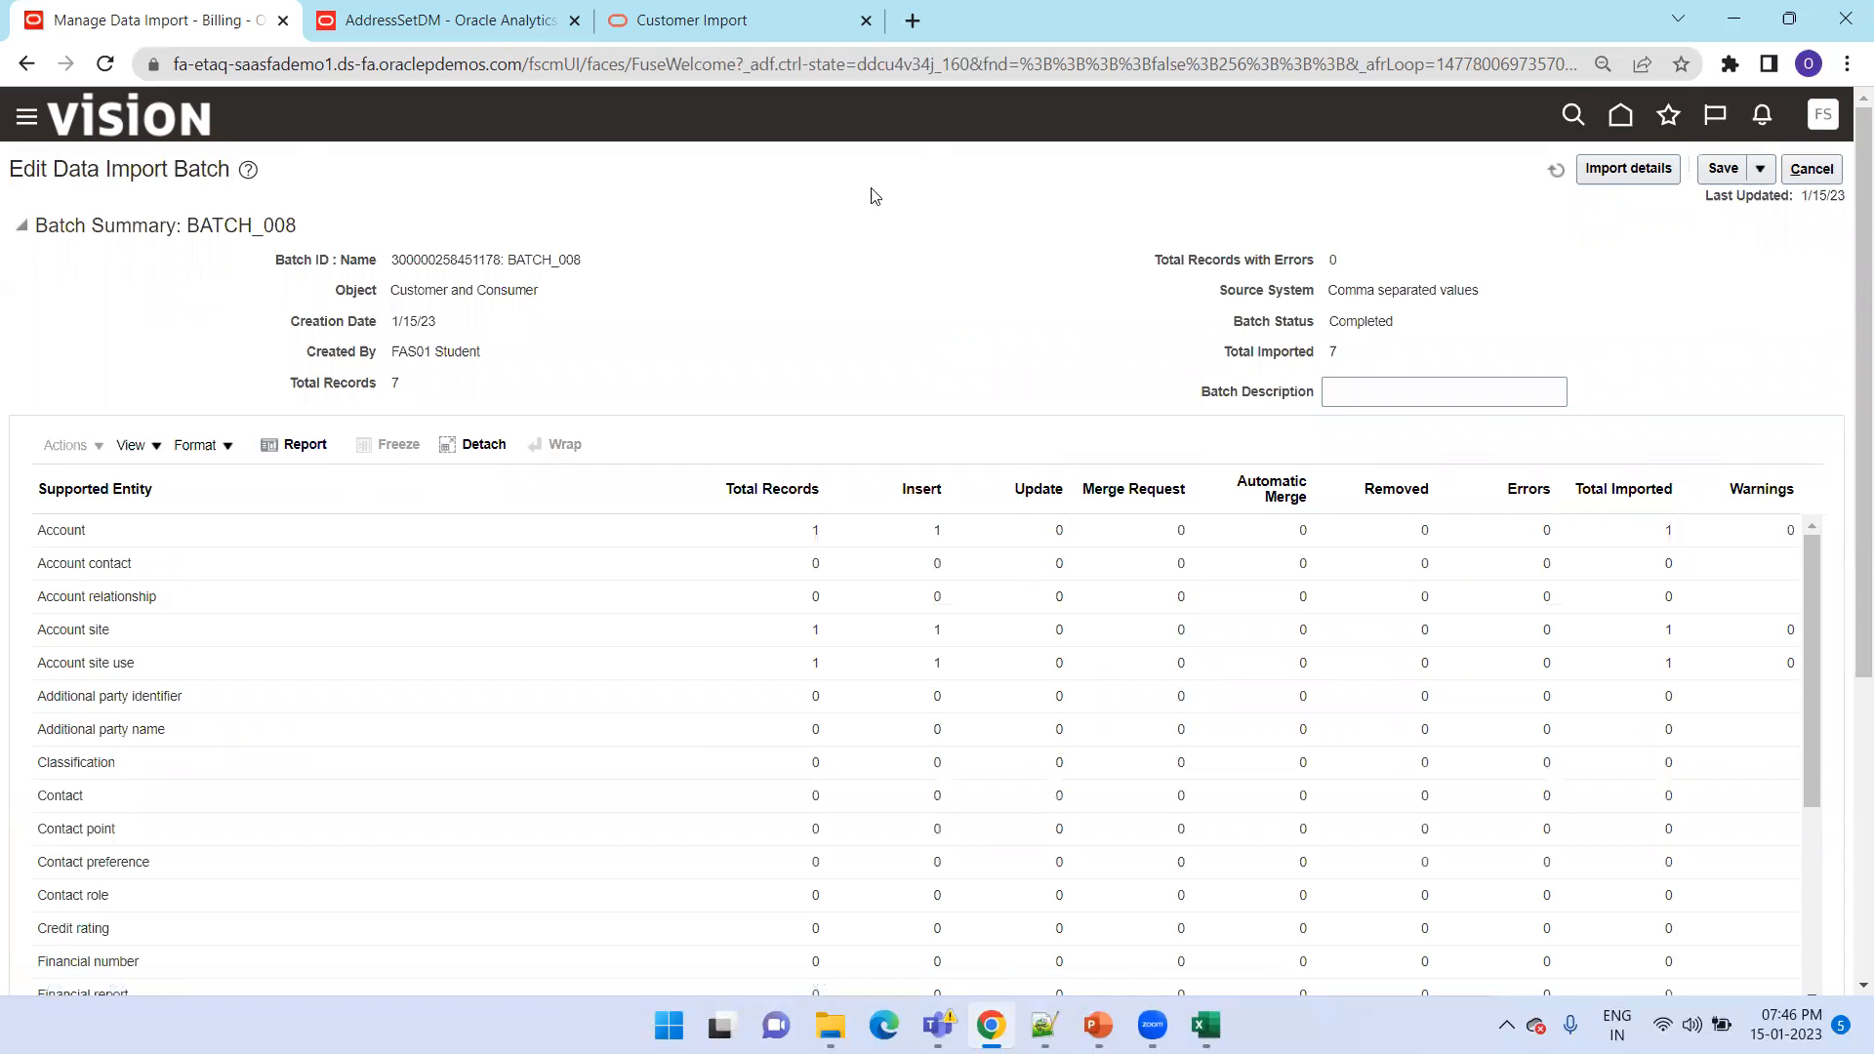
pyautogui.click(293, 444)
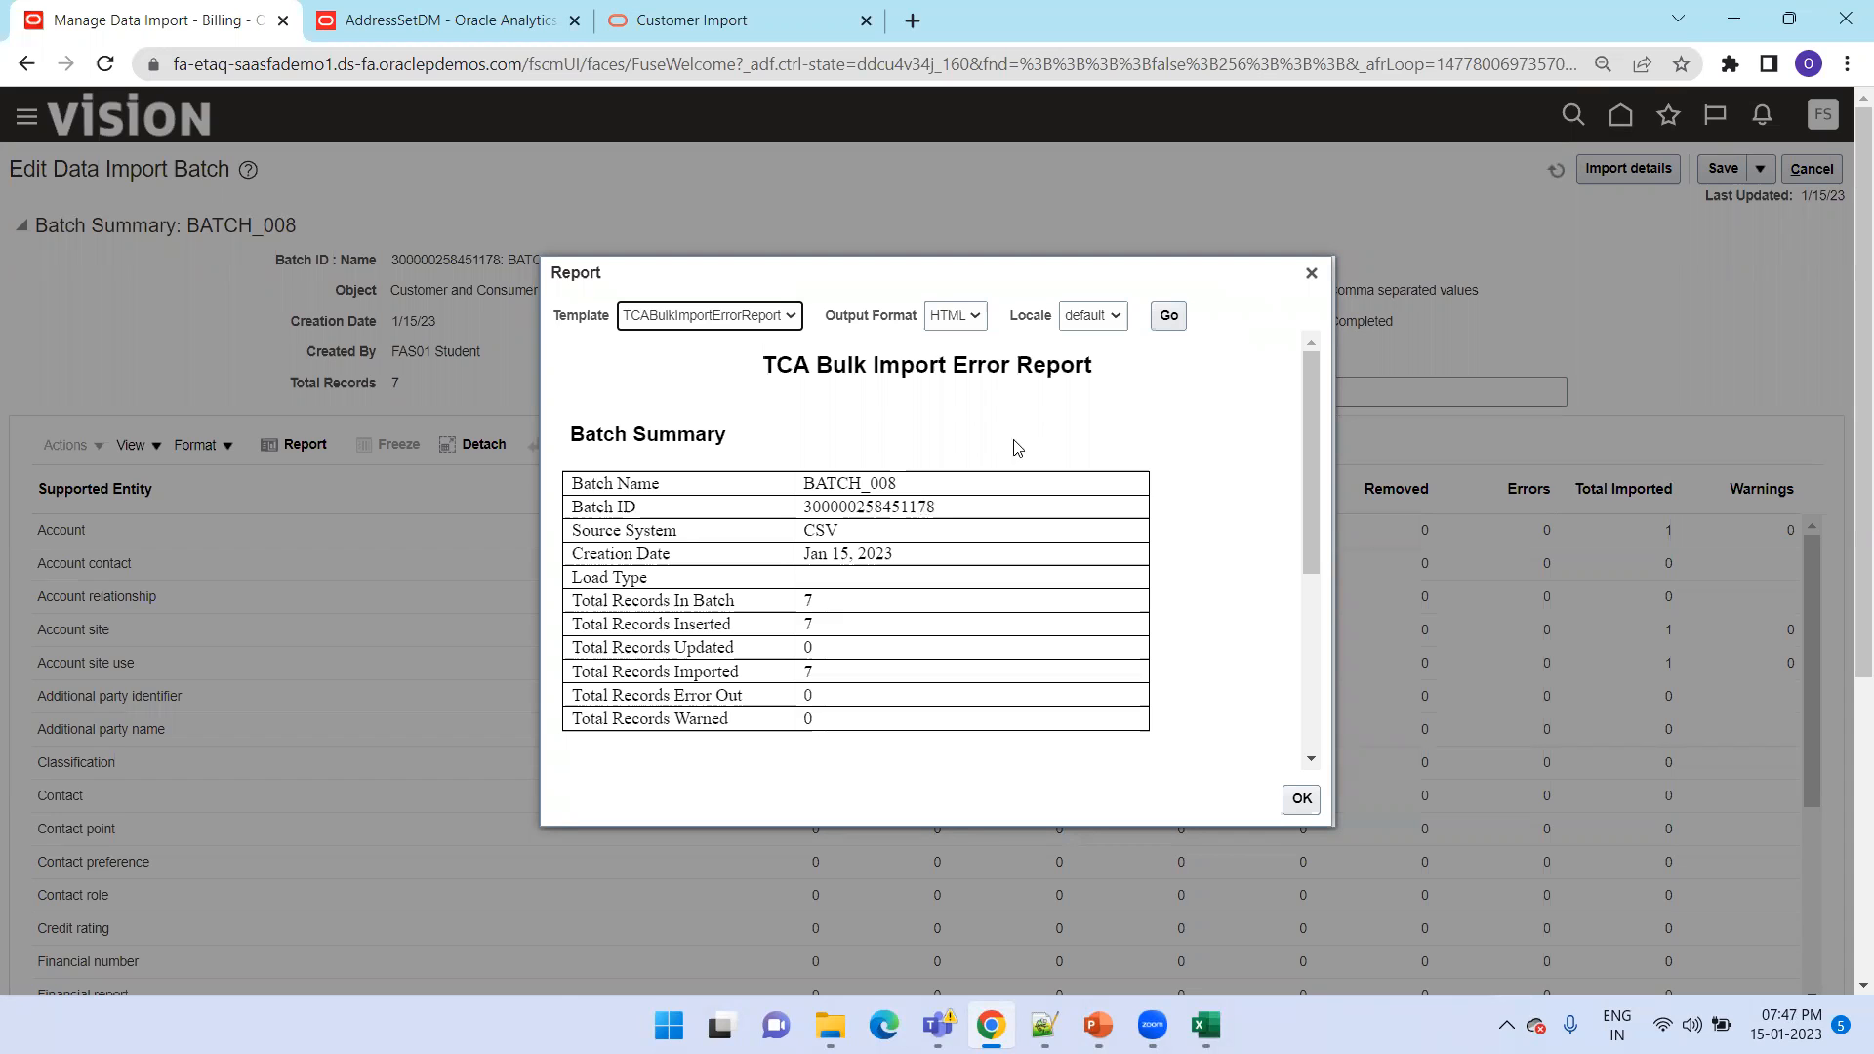
pyautogui.click(1310, 273)
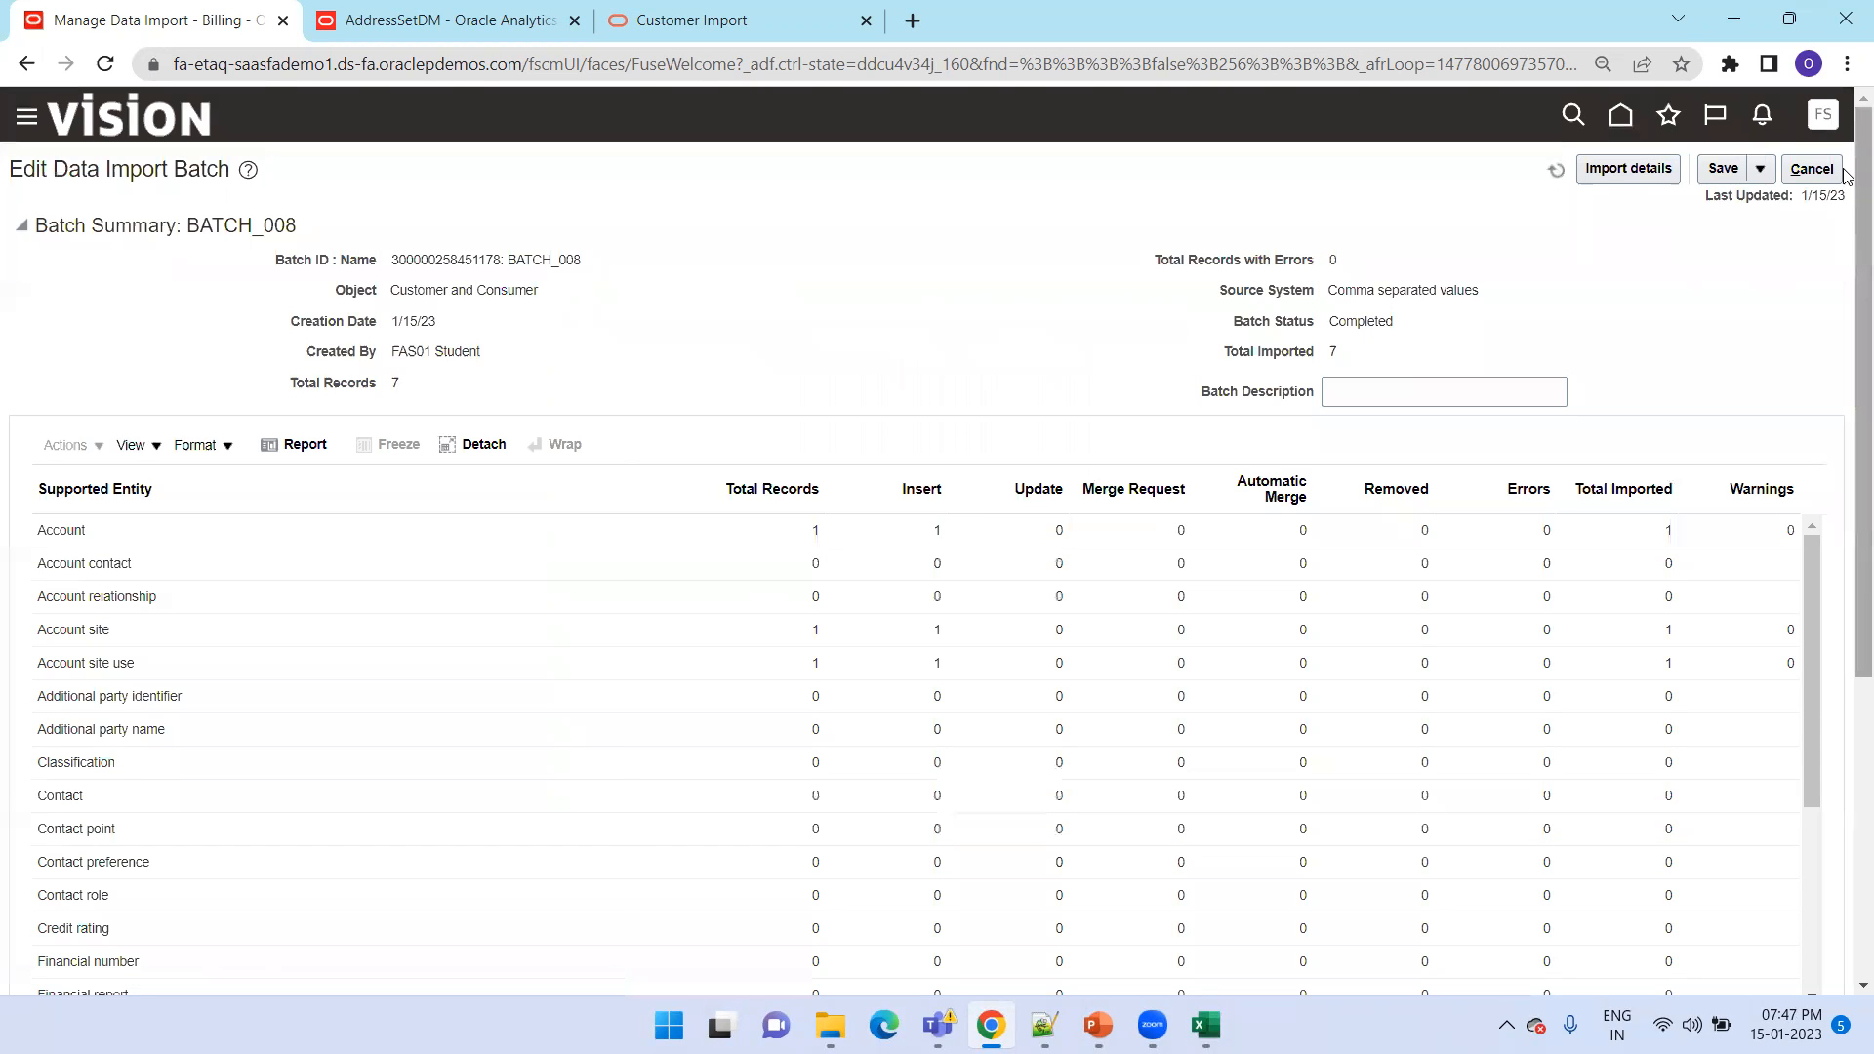
pyautogui.click(1811, 168)
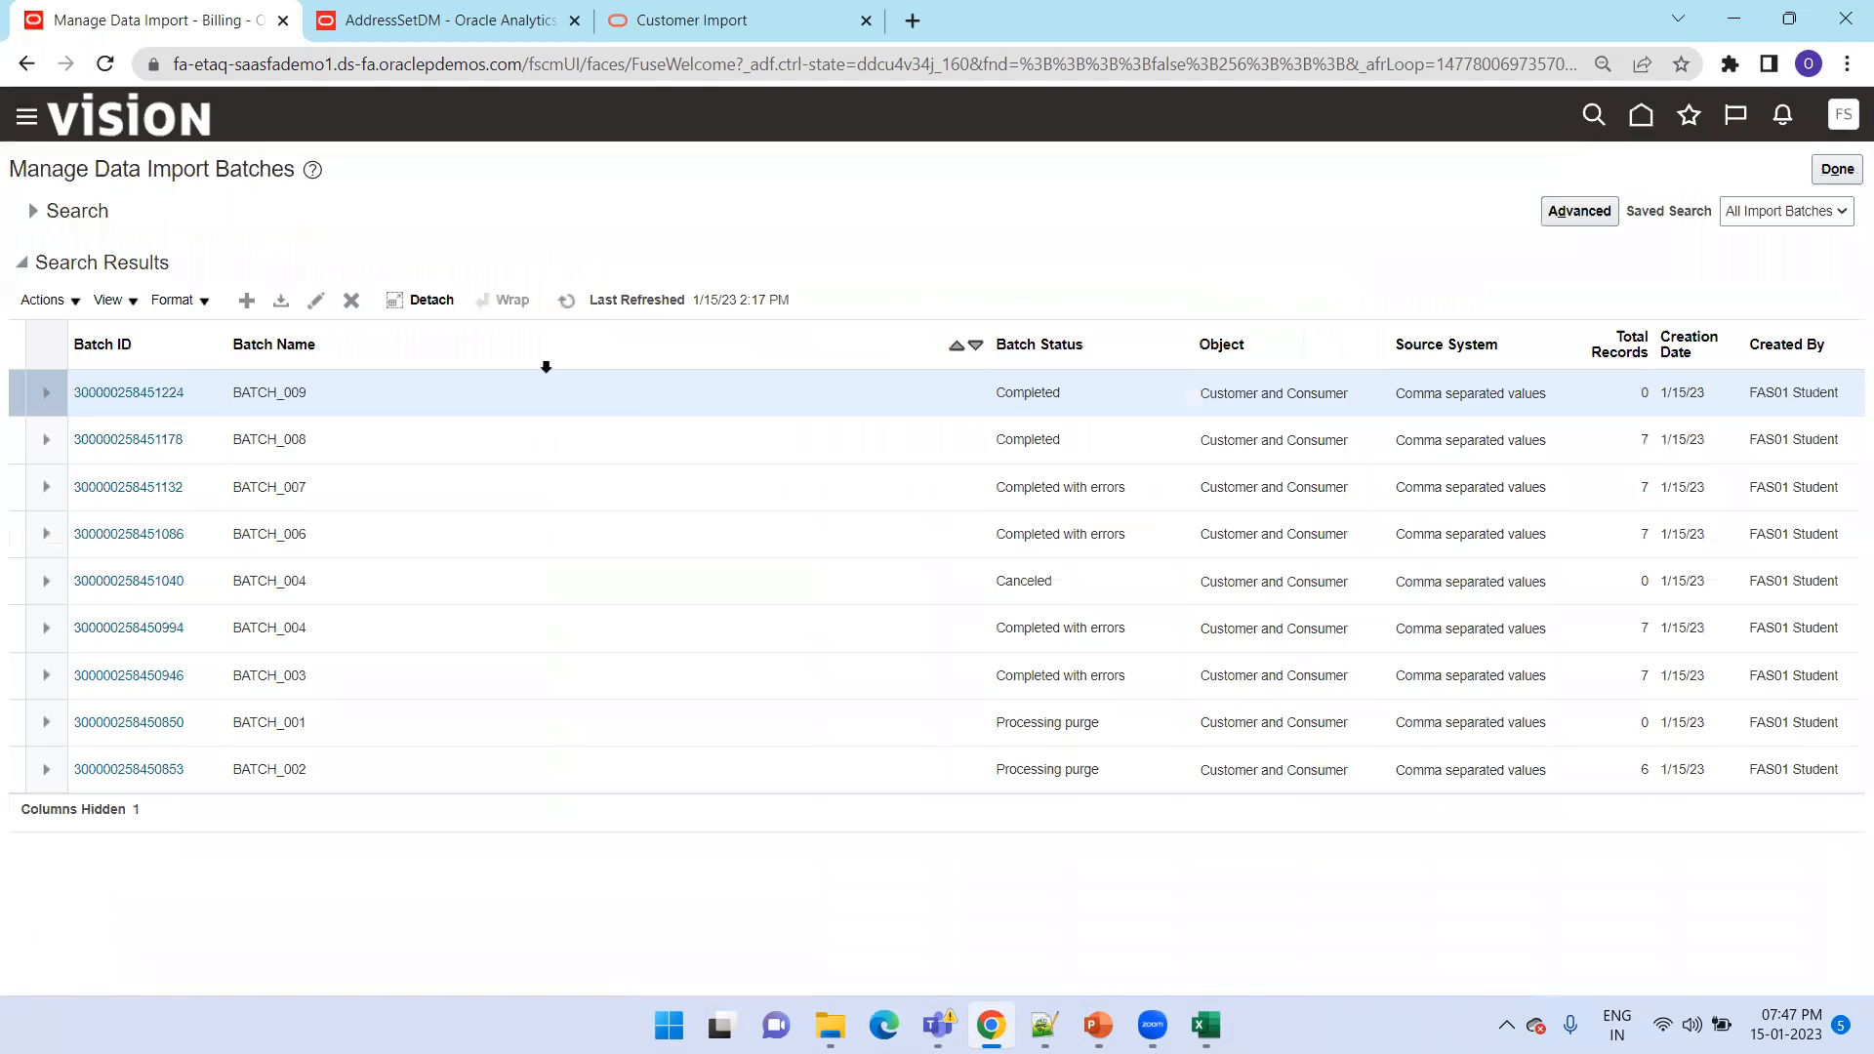
# Open BATCH_007 and examine the Account Site Uses errors in its TCA Bulk Import Error Report
pyautogui.click(128, 488)
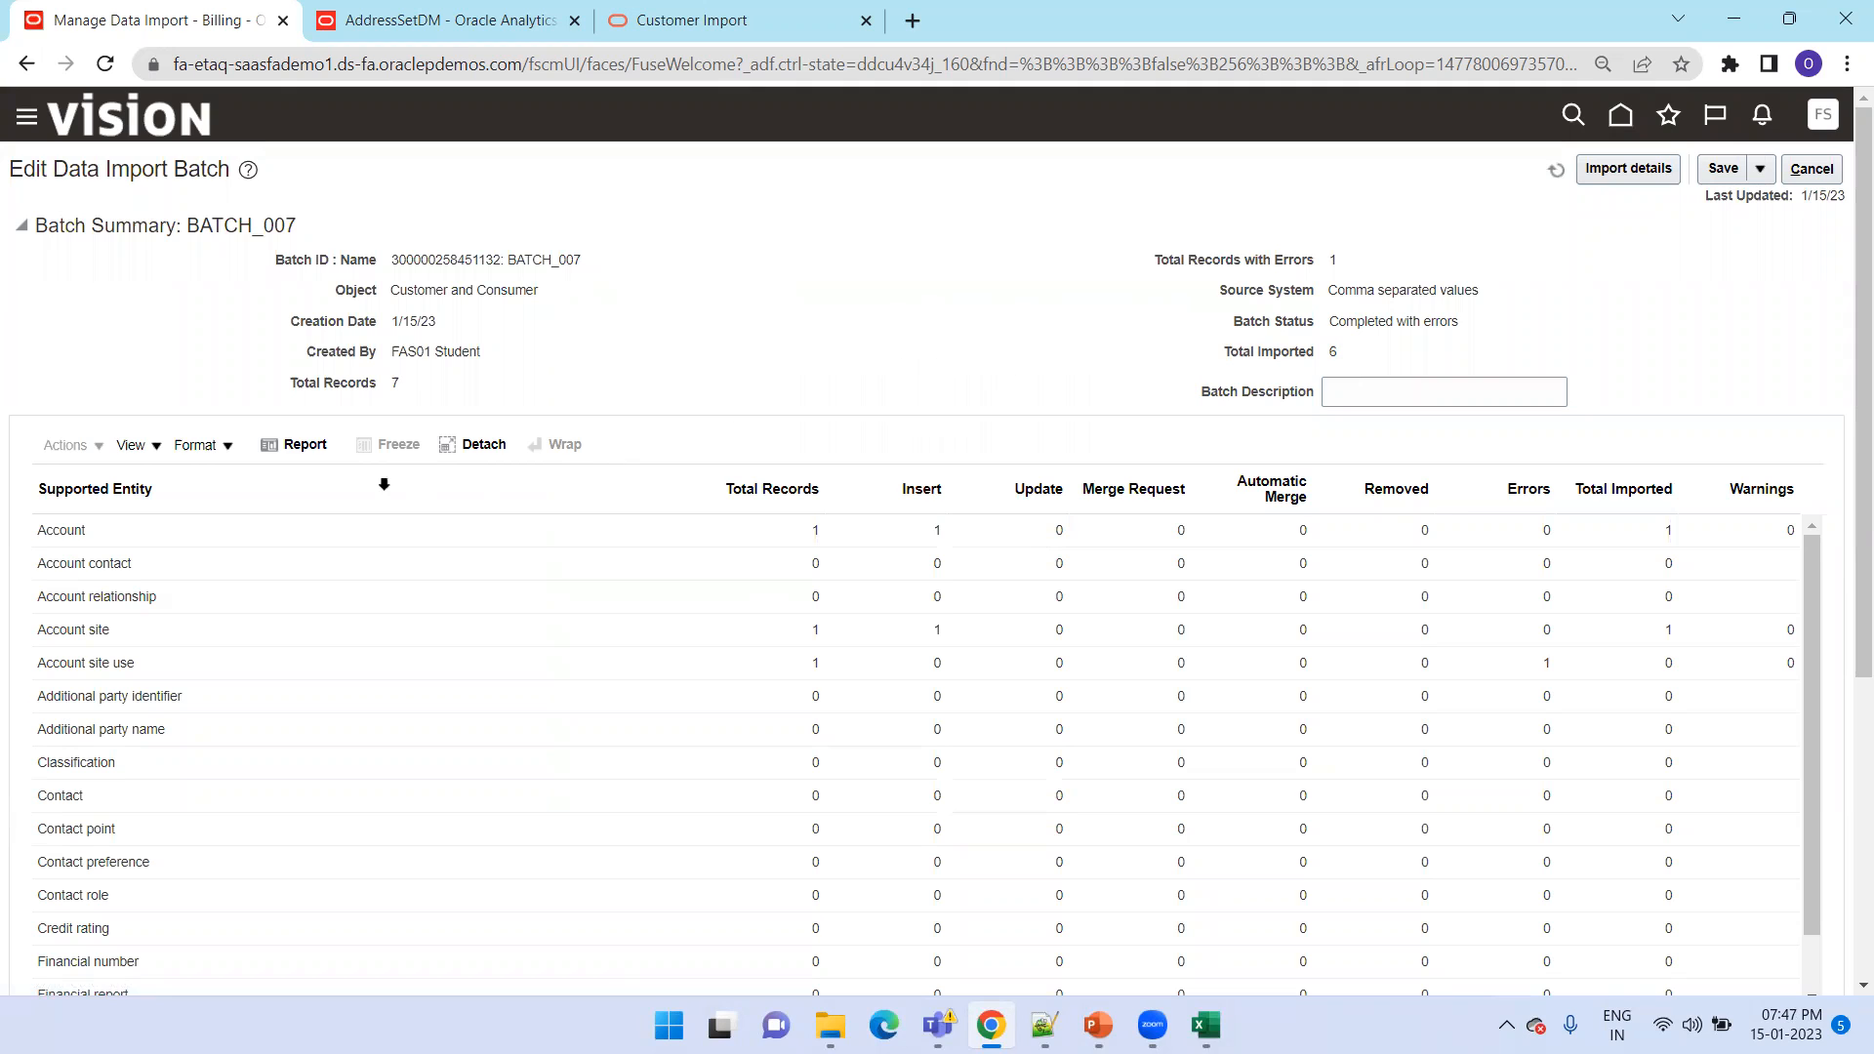
pyautogui.click(291, 447)
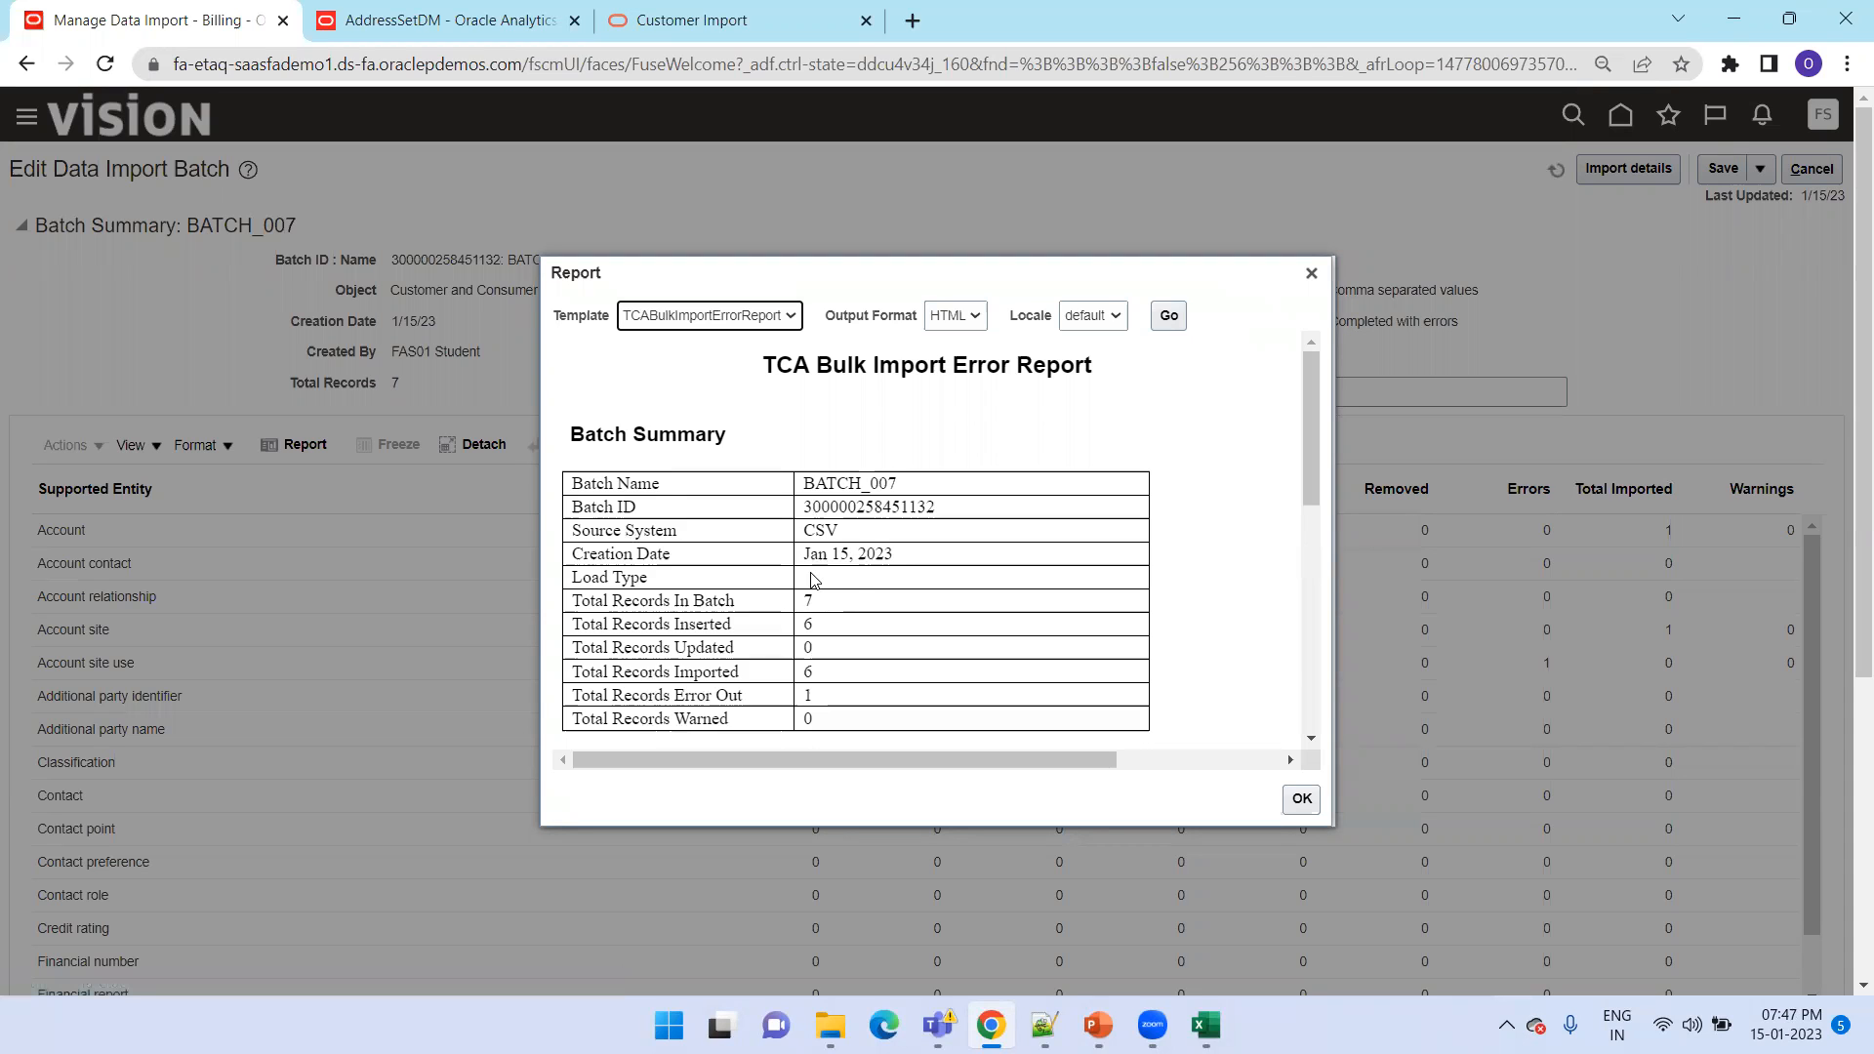
pyautogui.scroll(-4, 811, 580)
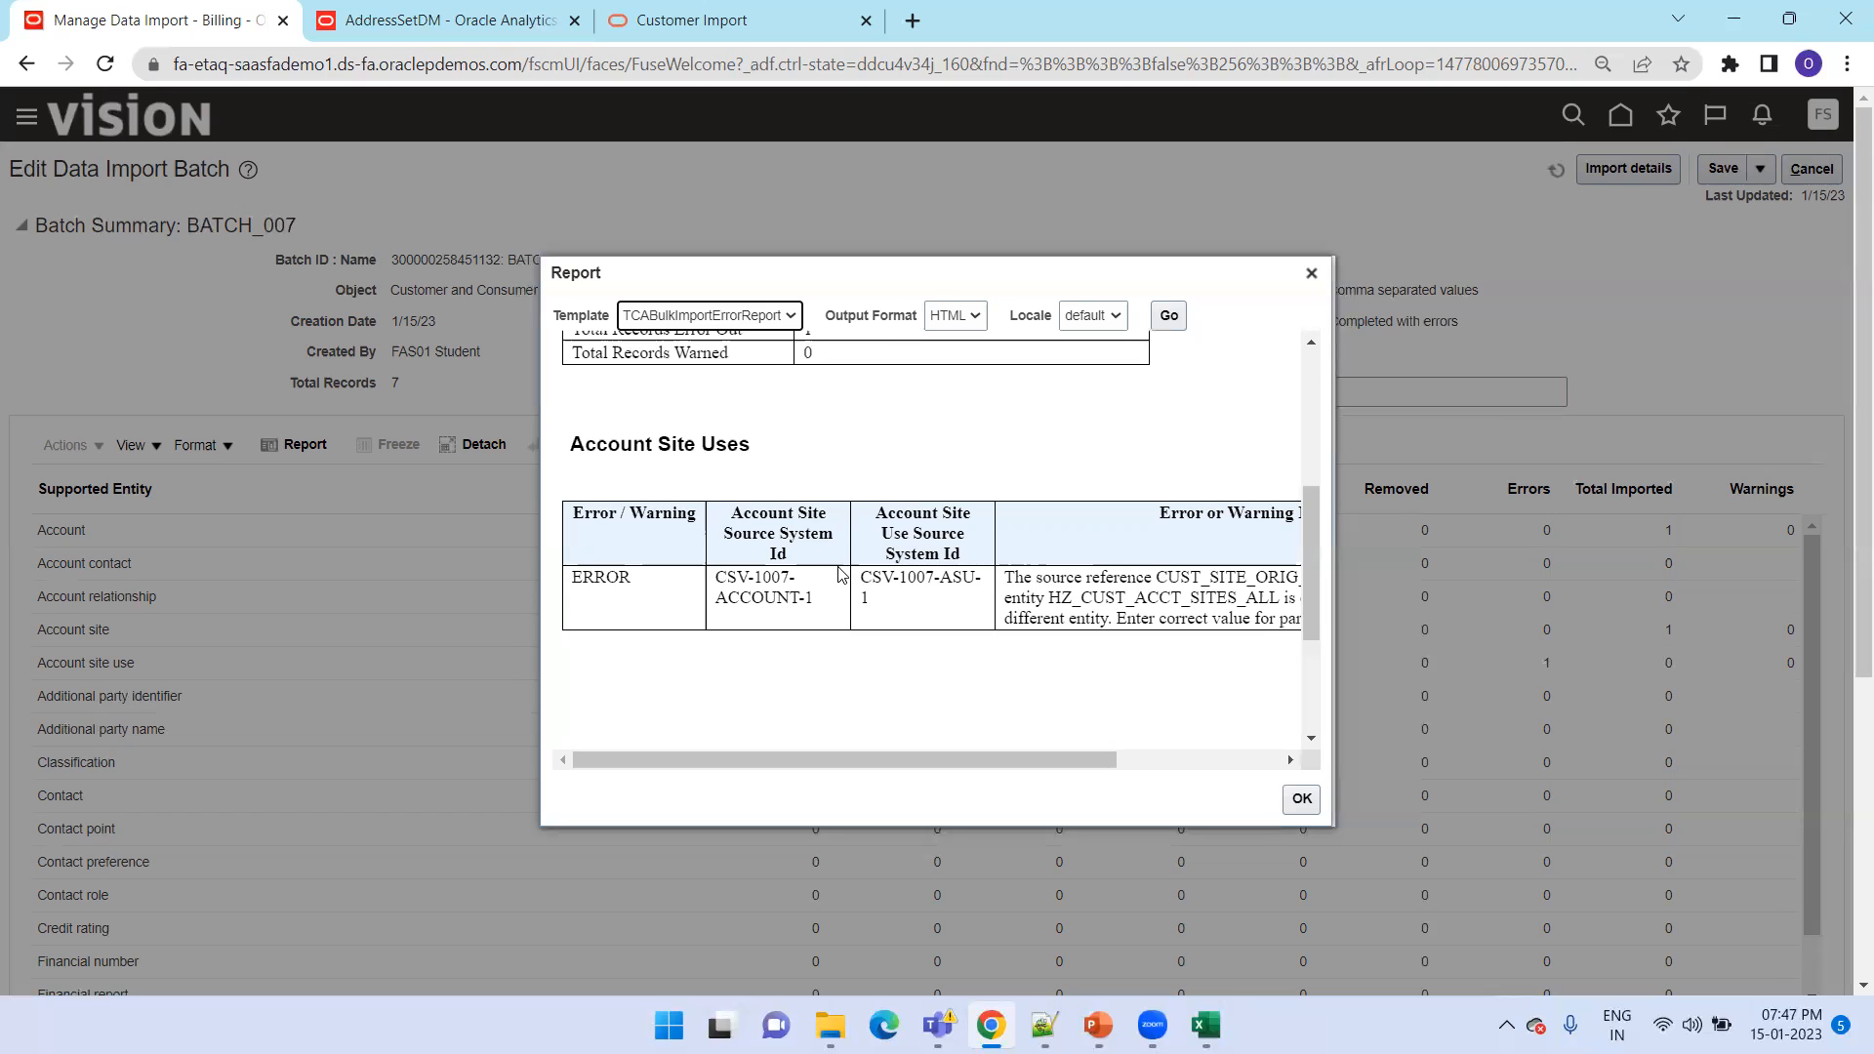
pyautogui.scroll(2, 933, 568)
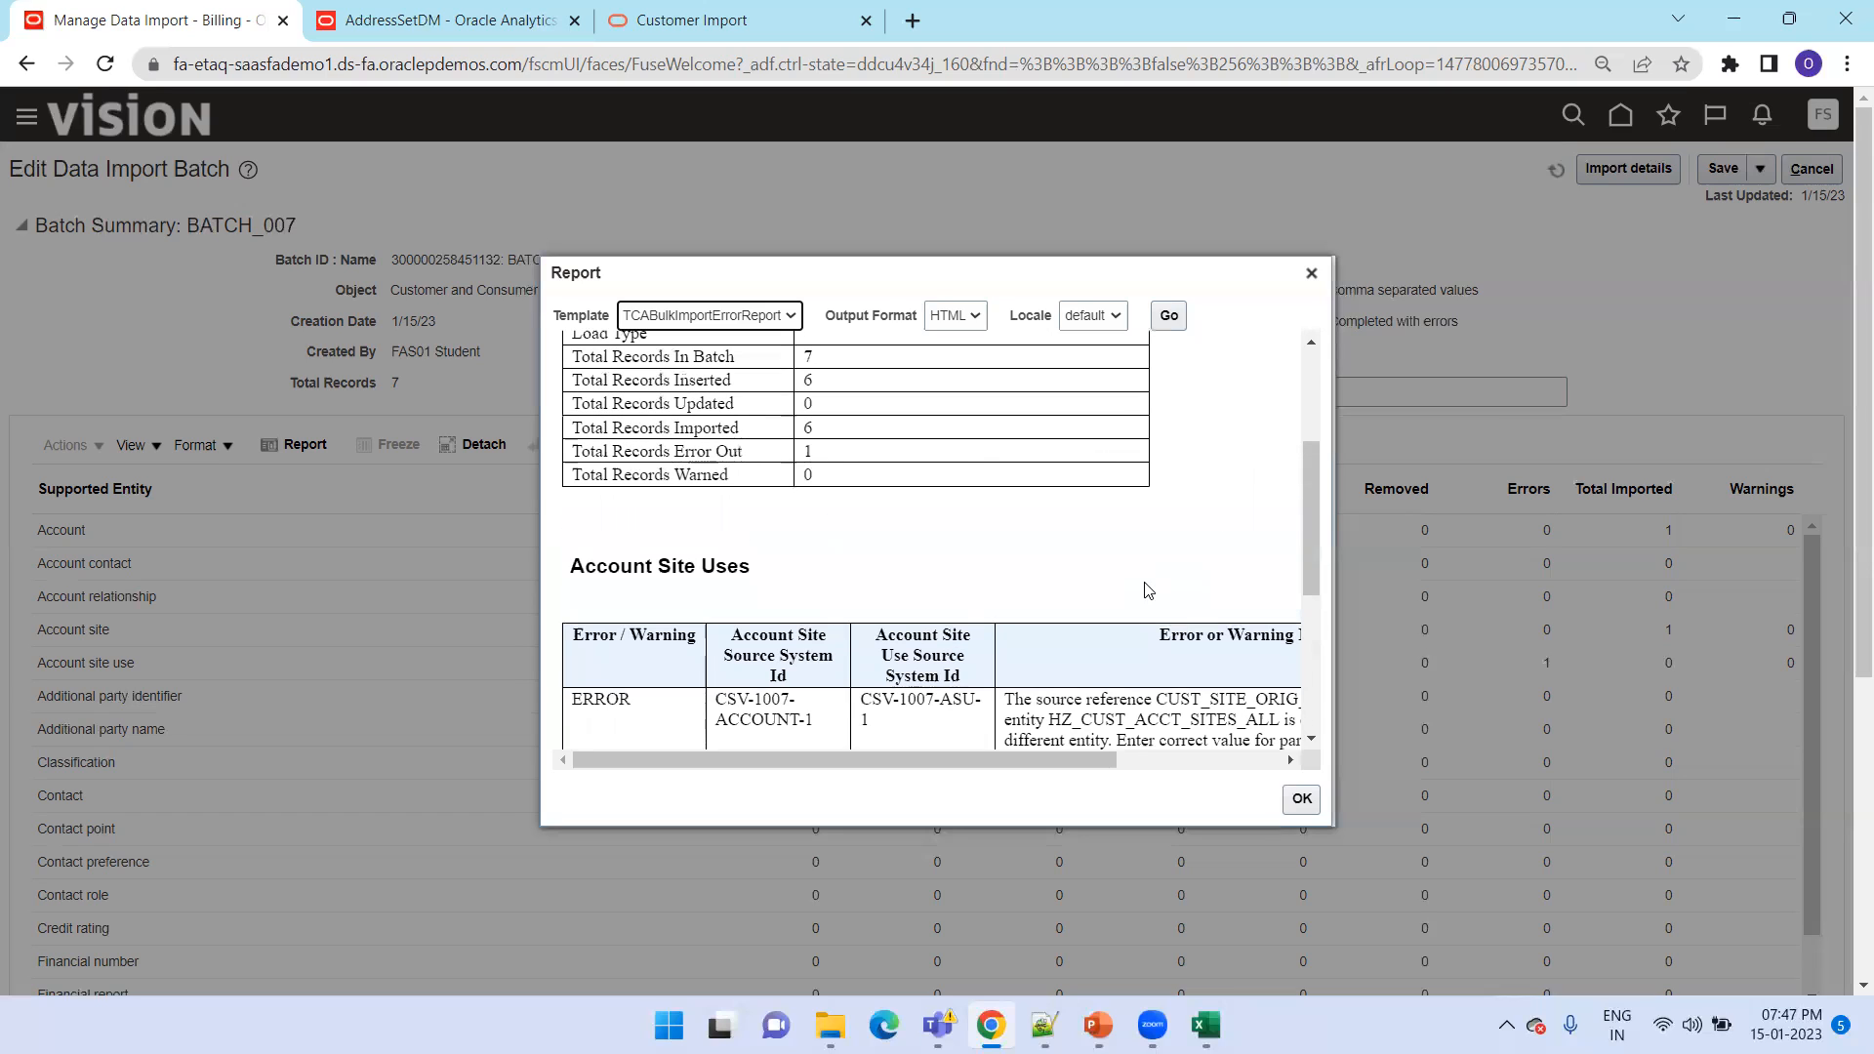
pyautogui.scroll(-2, 1148, 590)
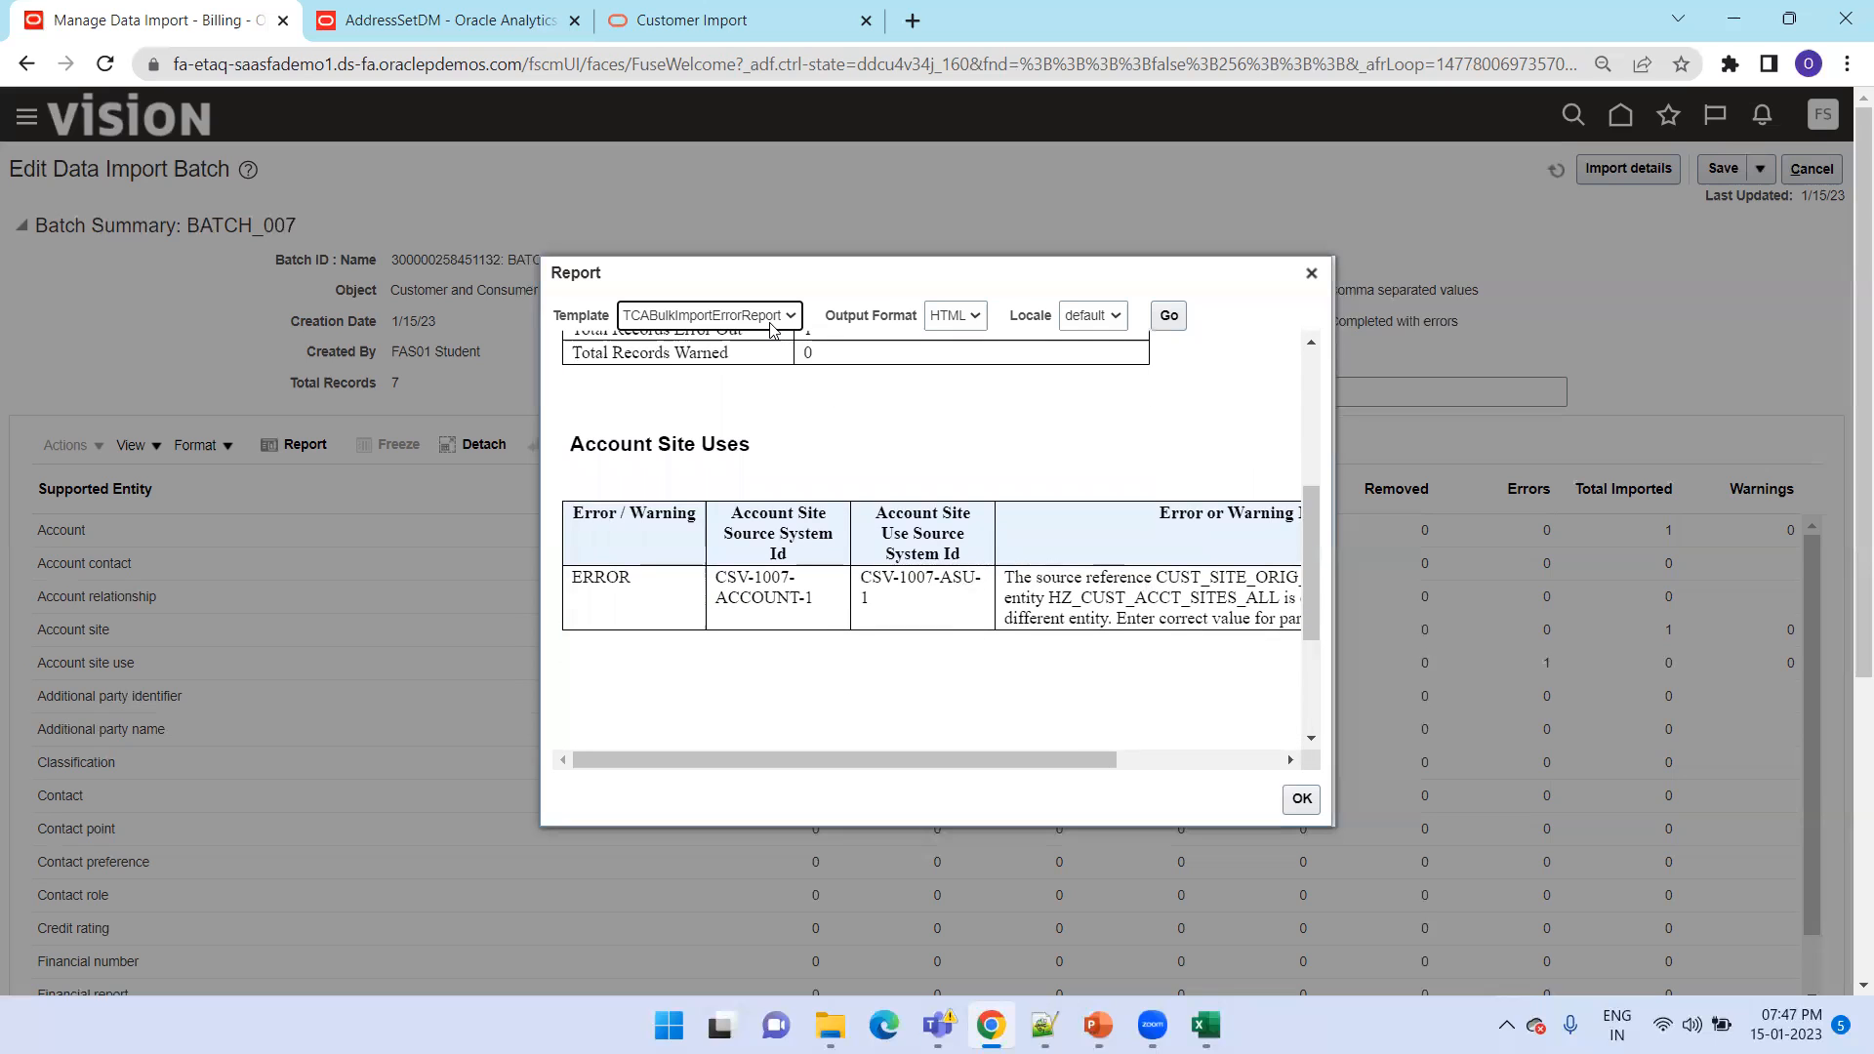
# Run the data view of the AddressSetDM data model in Oracle Analytics with the preset P_BATCH_ID
pyautogui.click(444, 17)
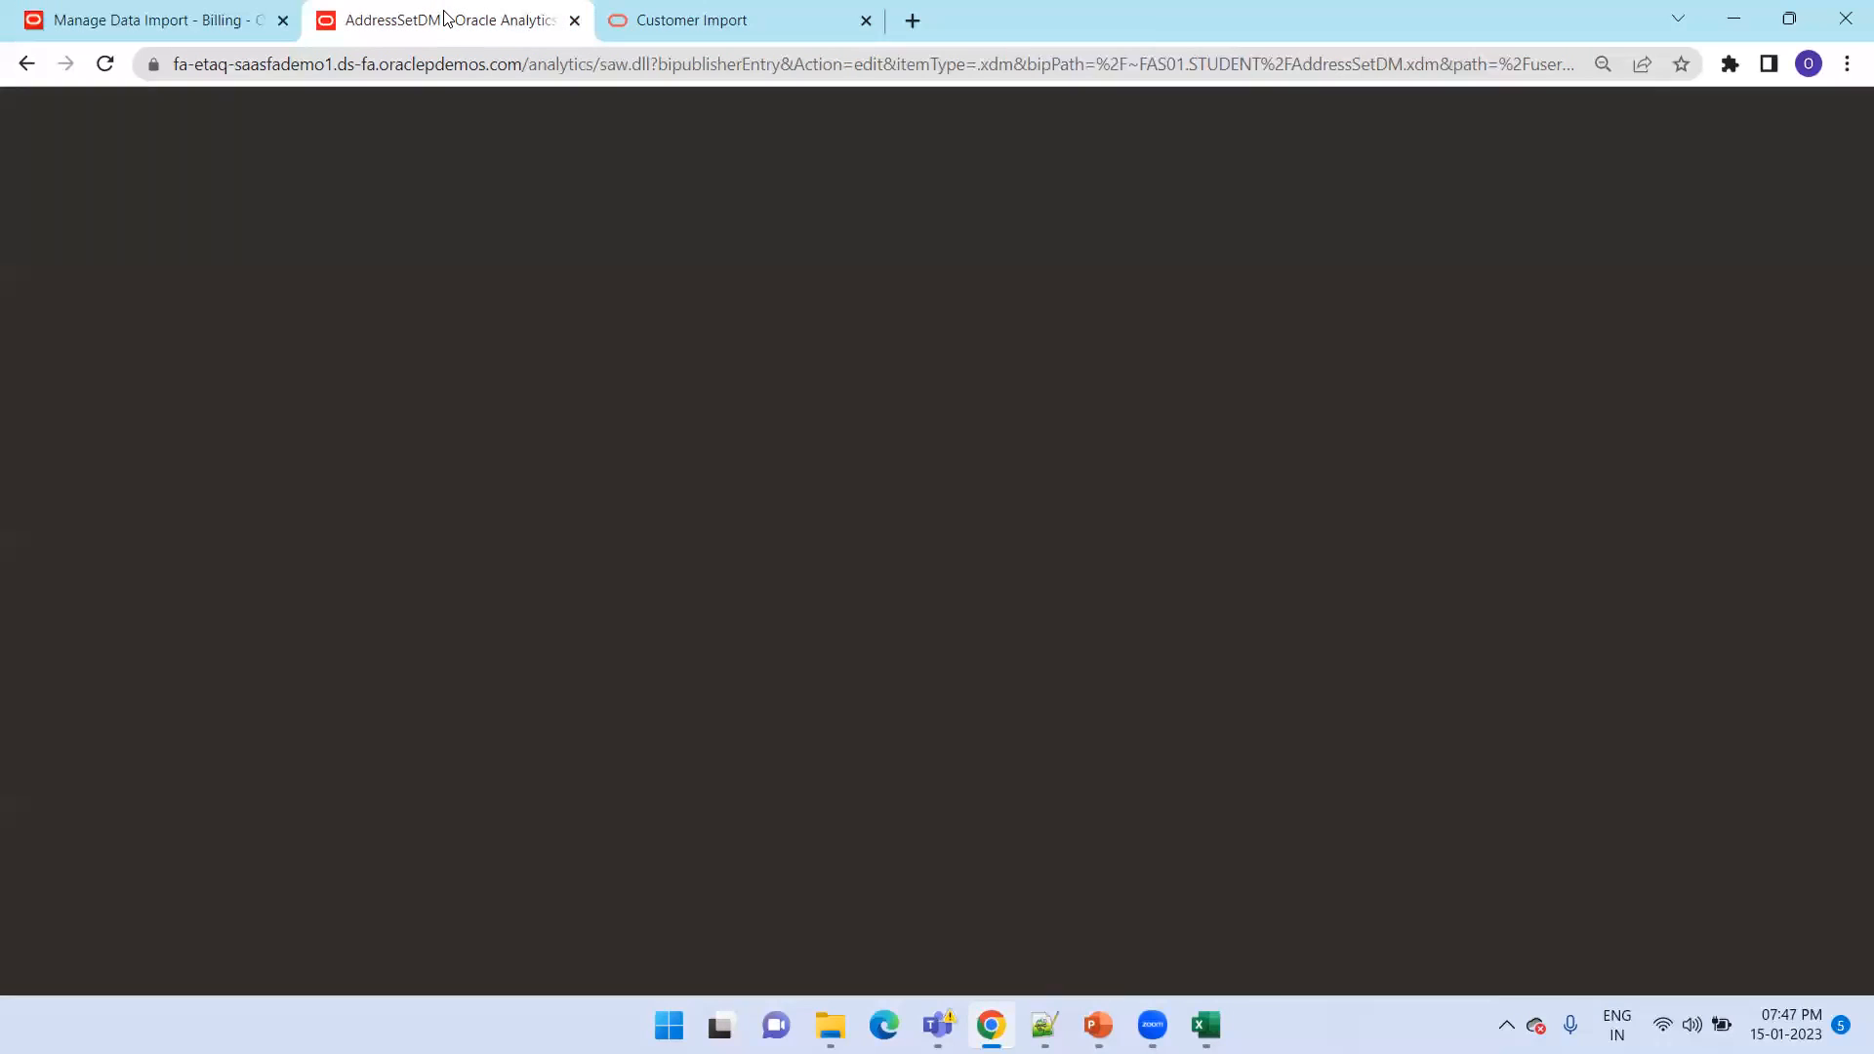
pyautogui.click(472, 211)
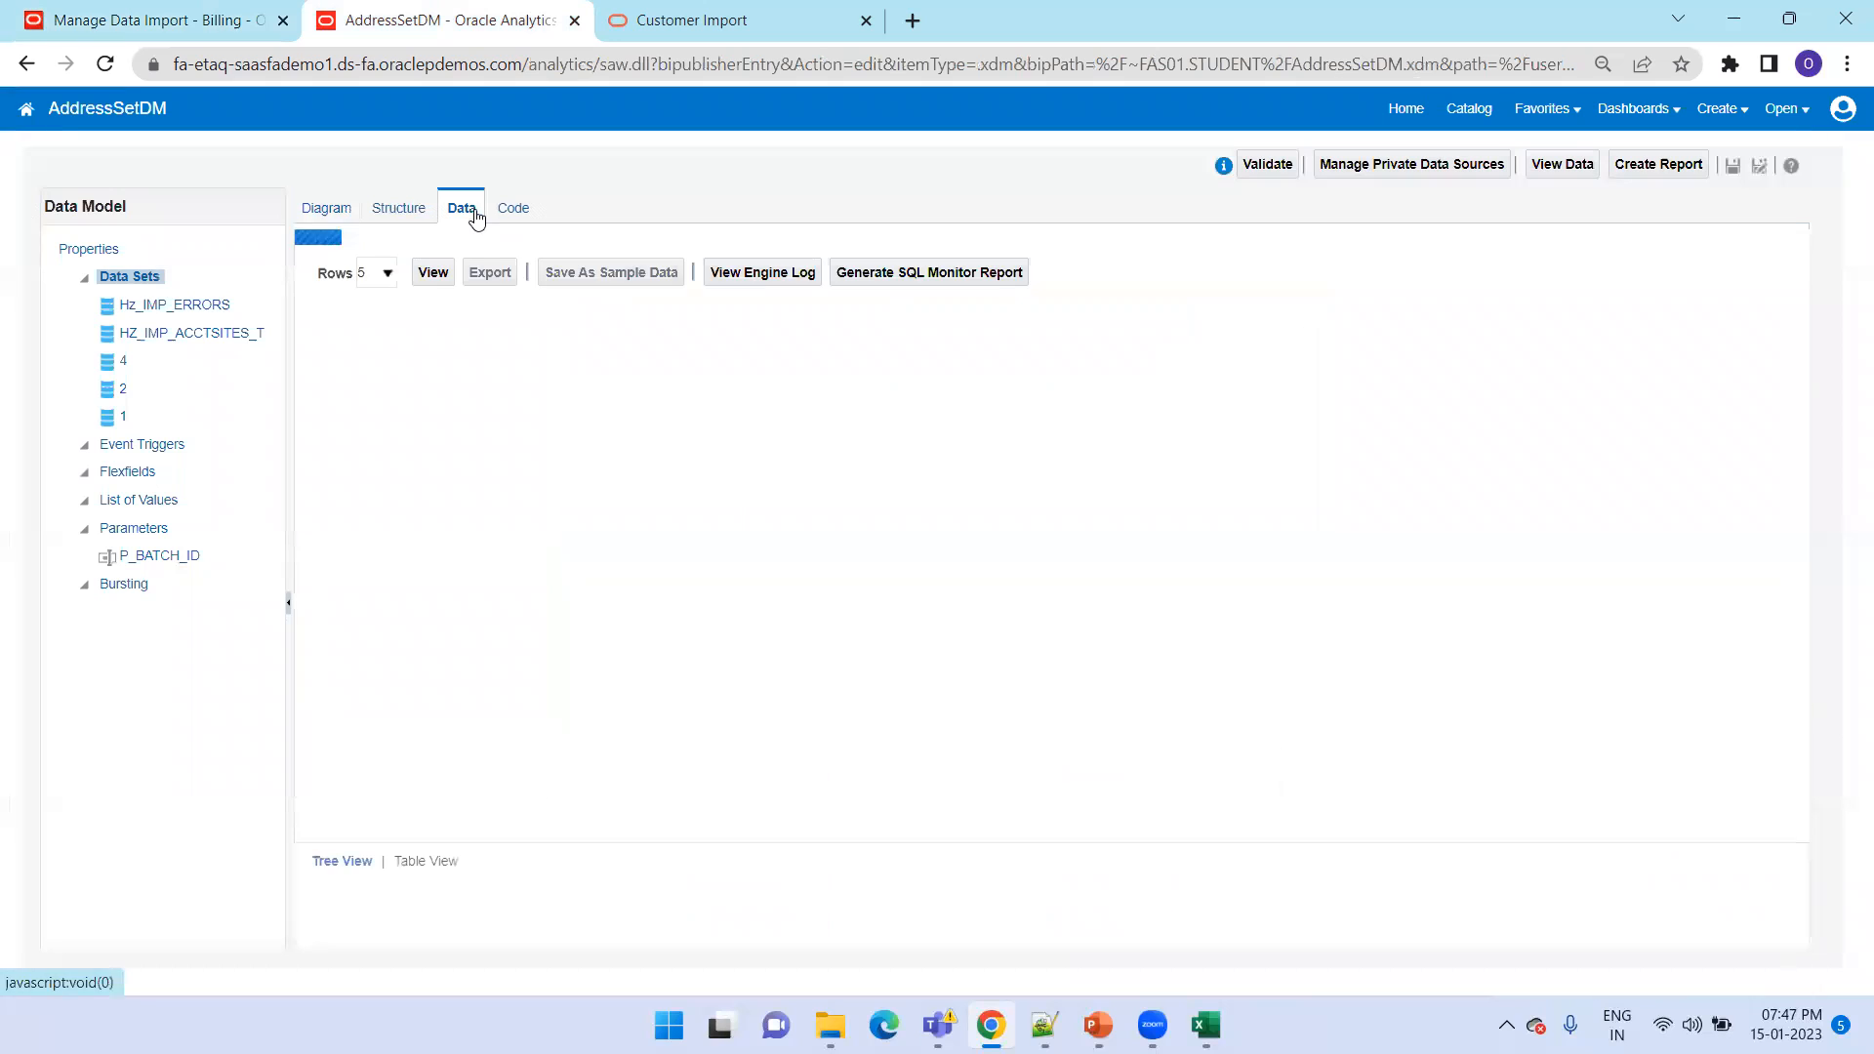
pyautogui.click(434, 290)
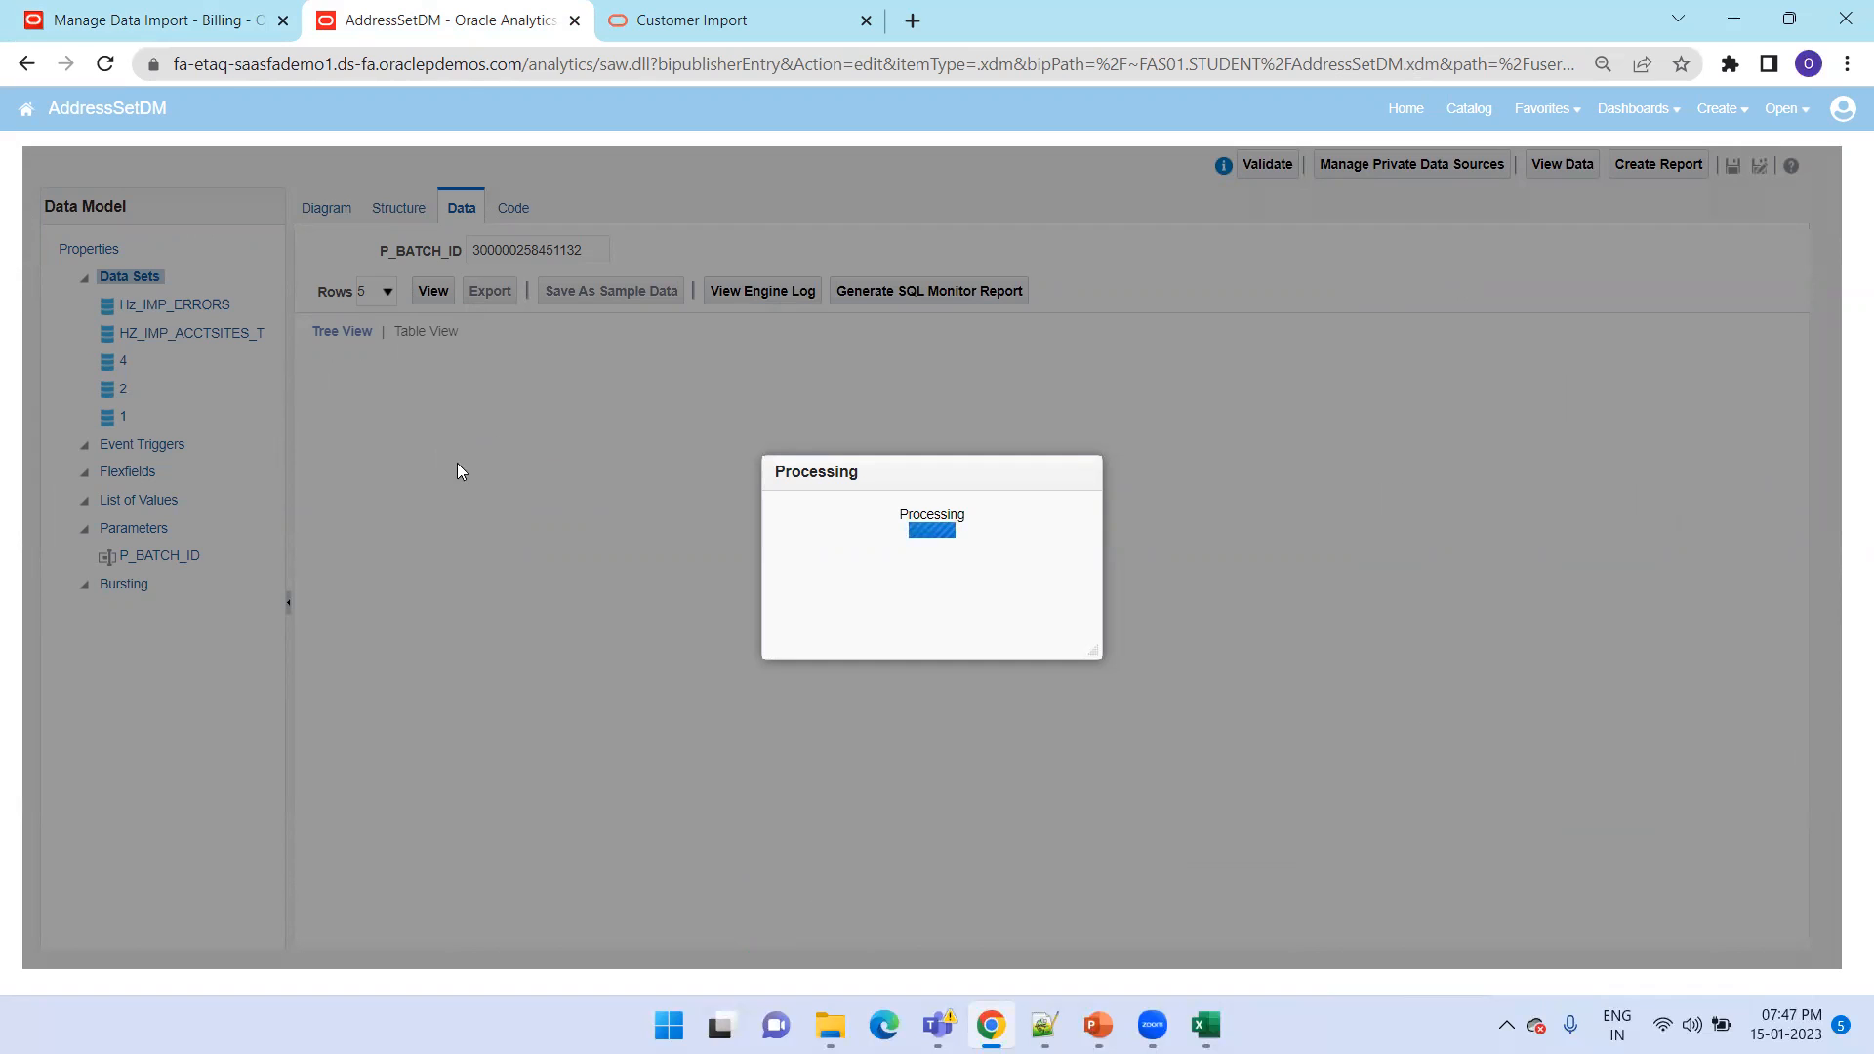
# Switch to File Explorer and open CustomerImportErrorLIst.pdf from the CustomerFBDIBulkImport folder
pyautogui.hotkey('alt', 'Tab')
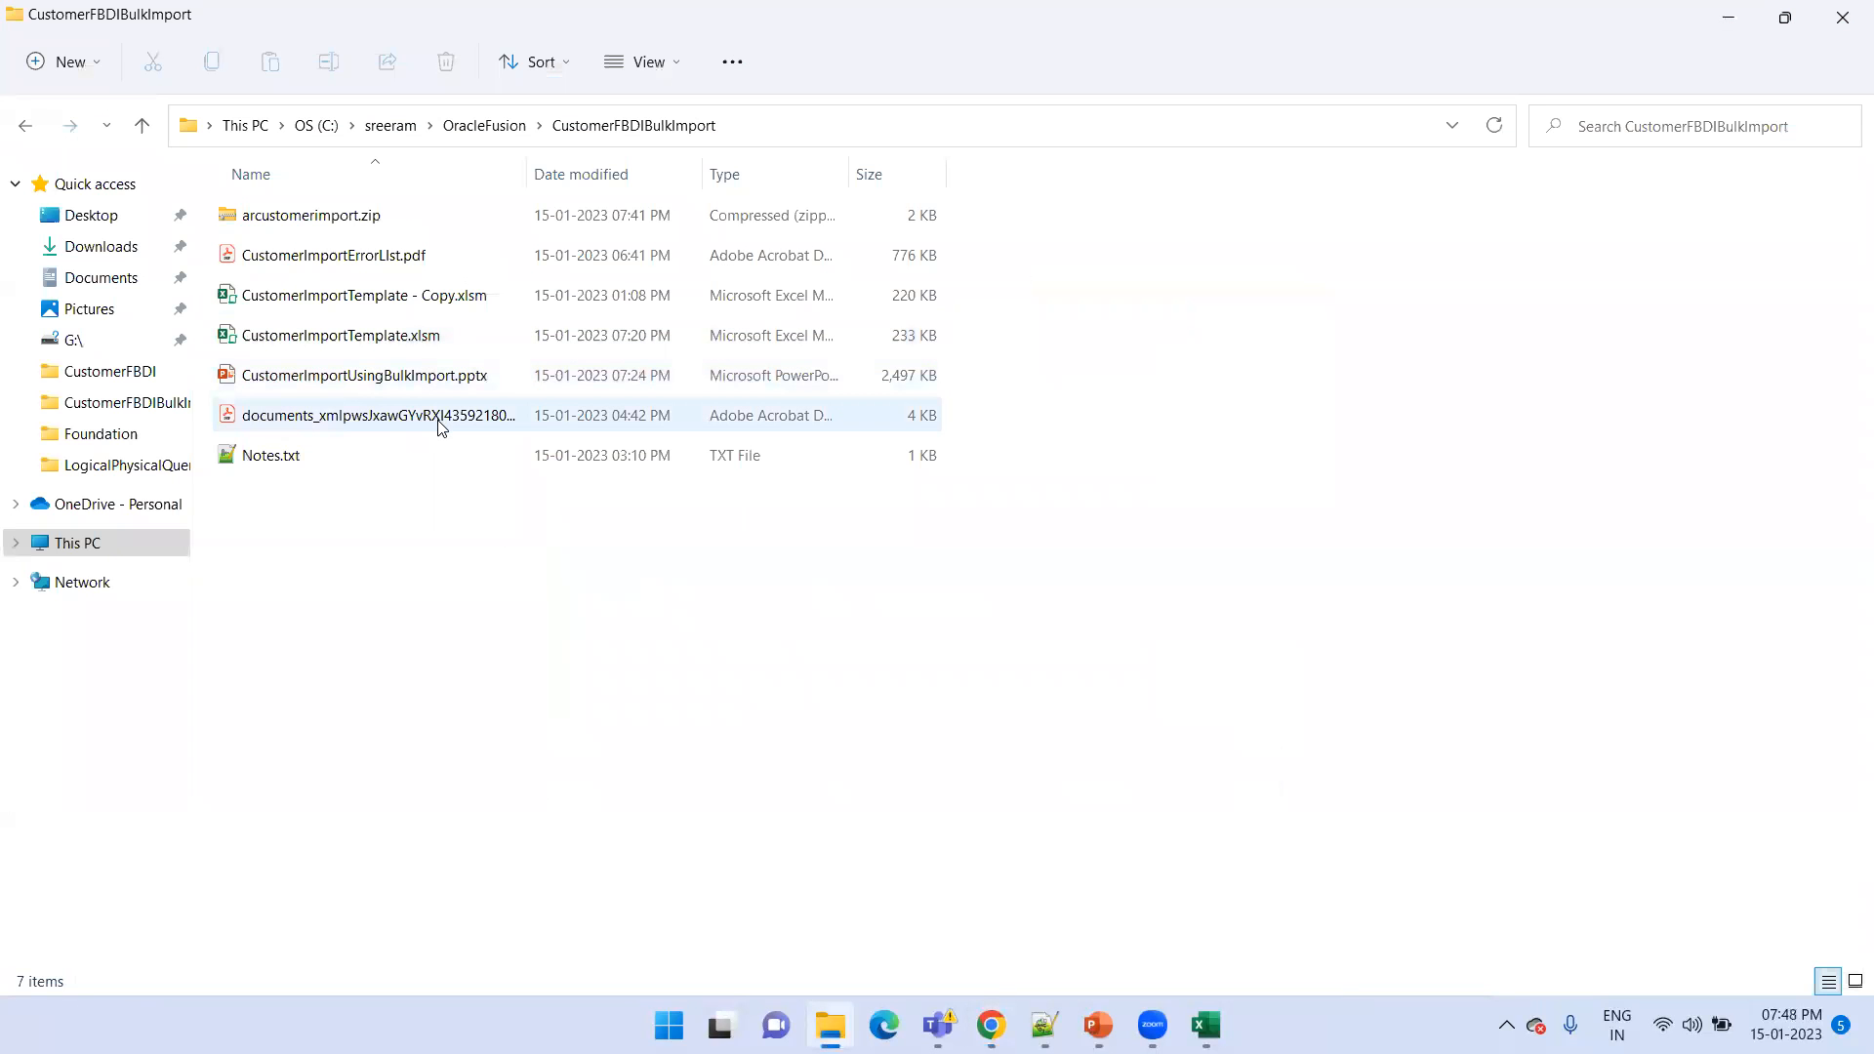
pyautogui.click(414, 261)
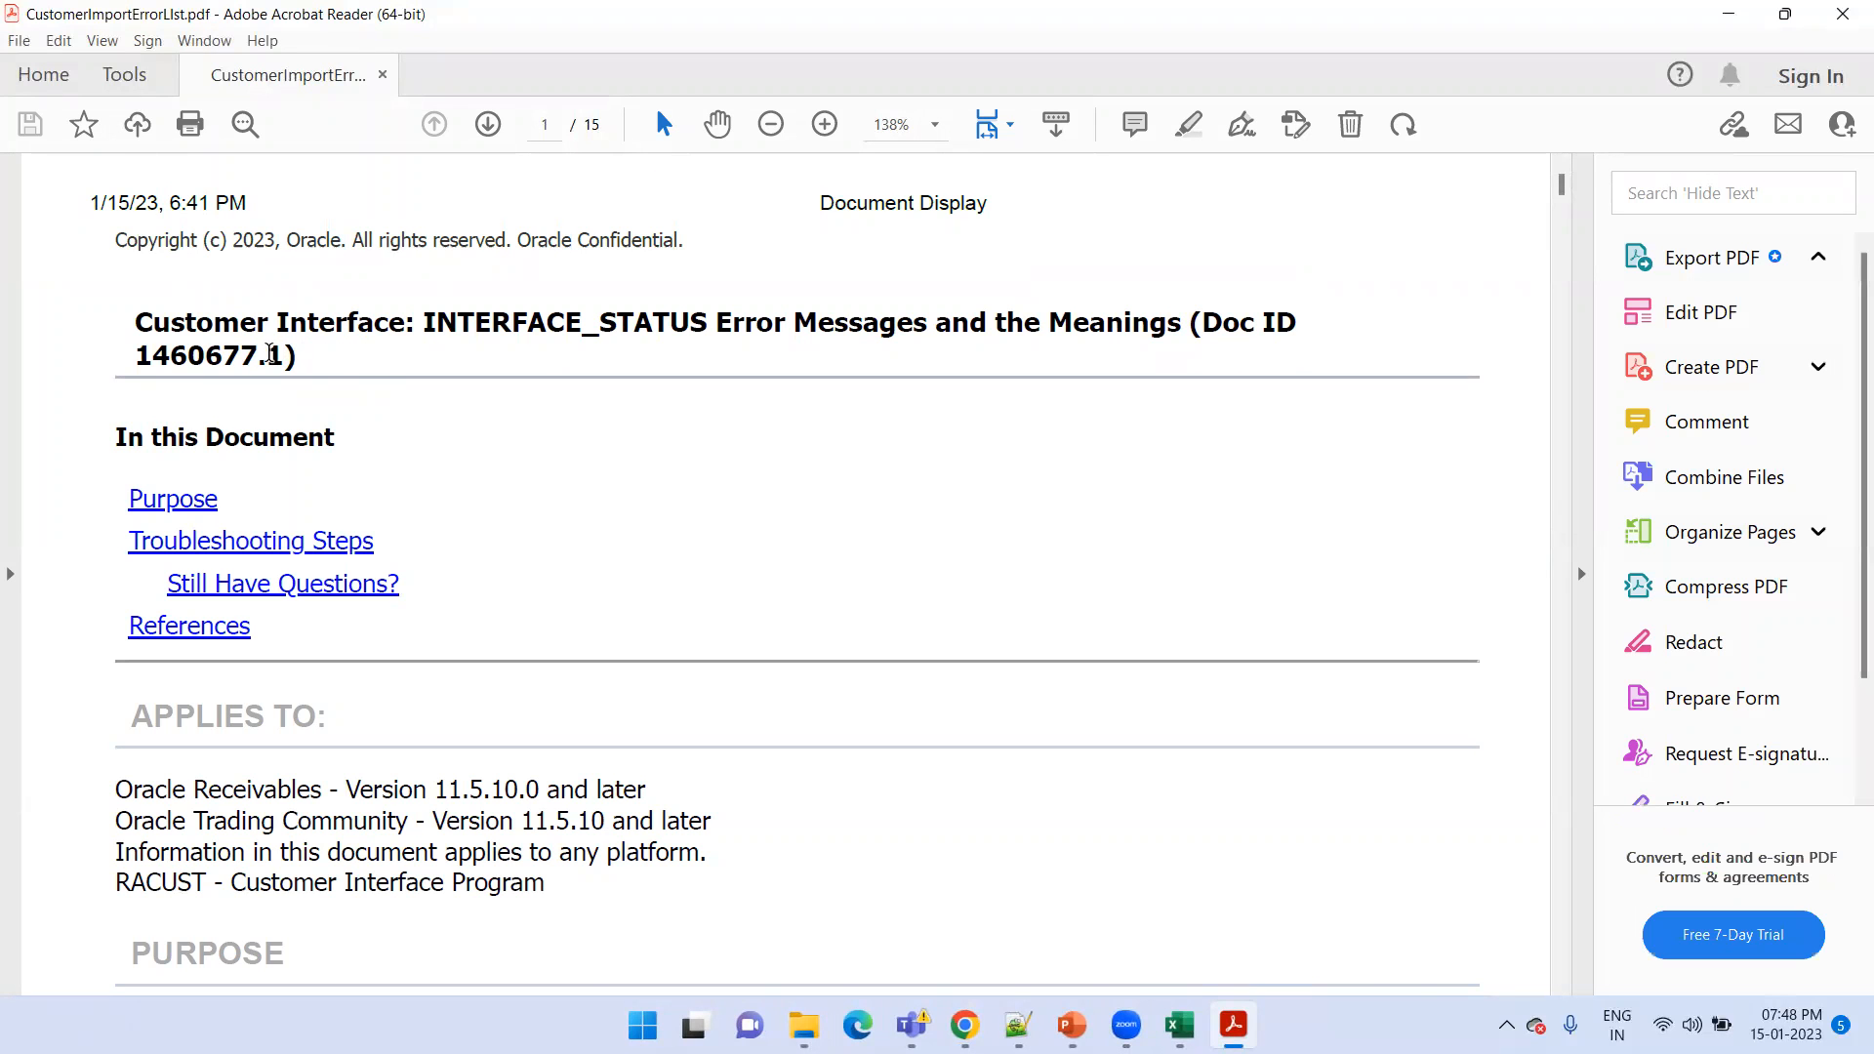
# Examine the INTERFACE_STATUS error messages table throughout CustomerImportErrorLIst.pdf, and return to the first page
pyautogui.scroll(-3, 810, 444)
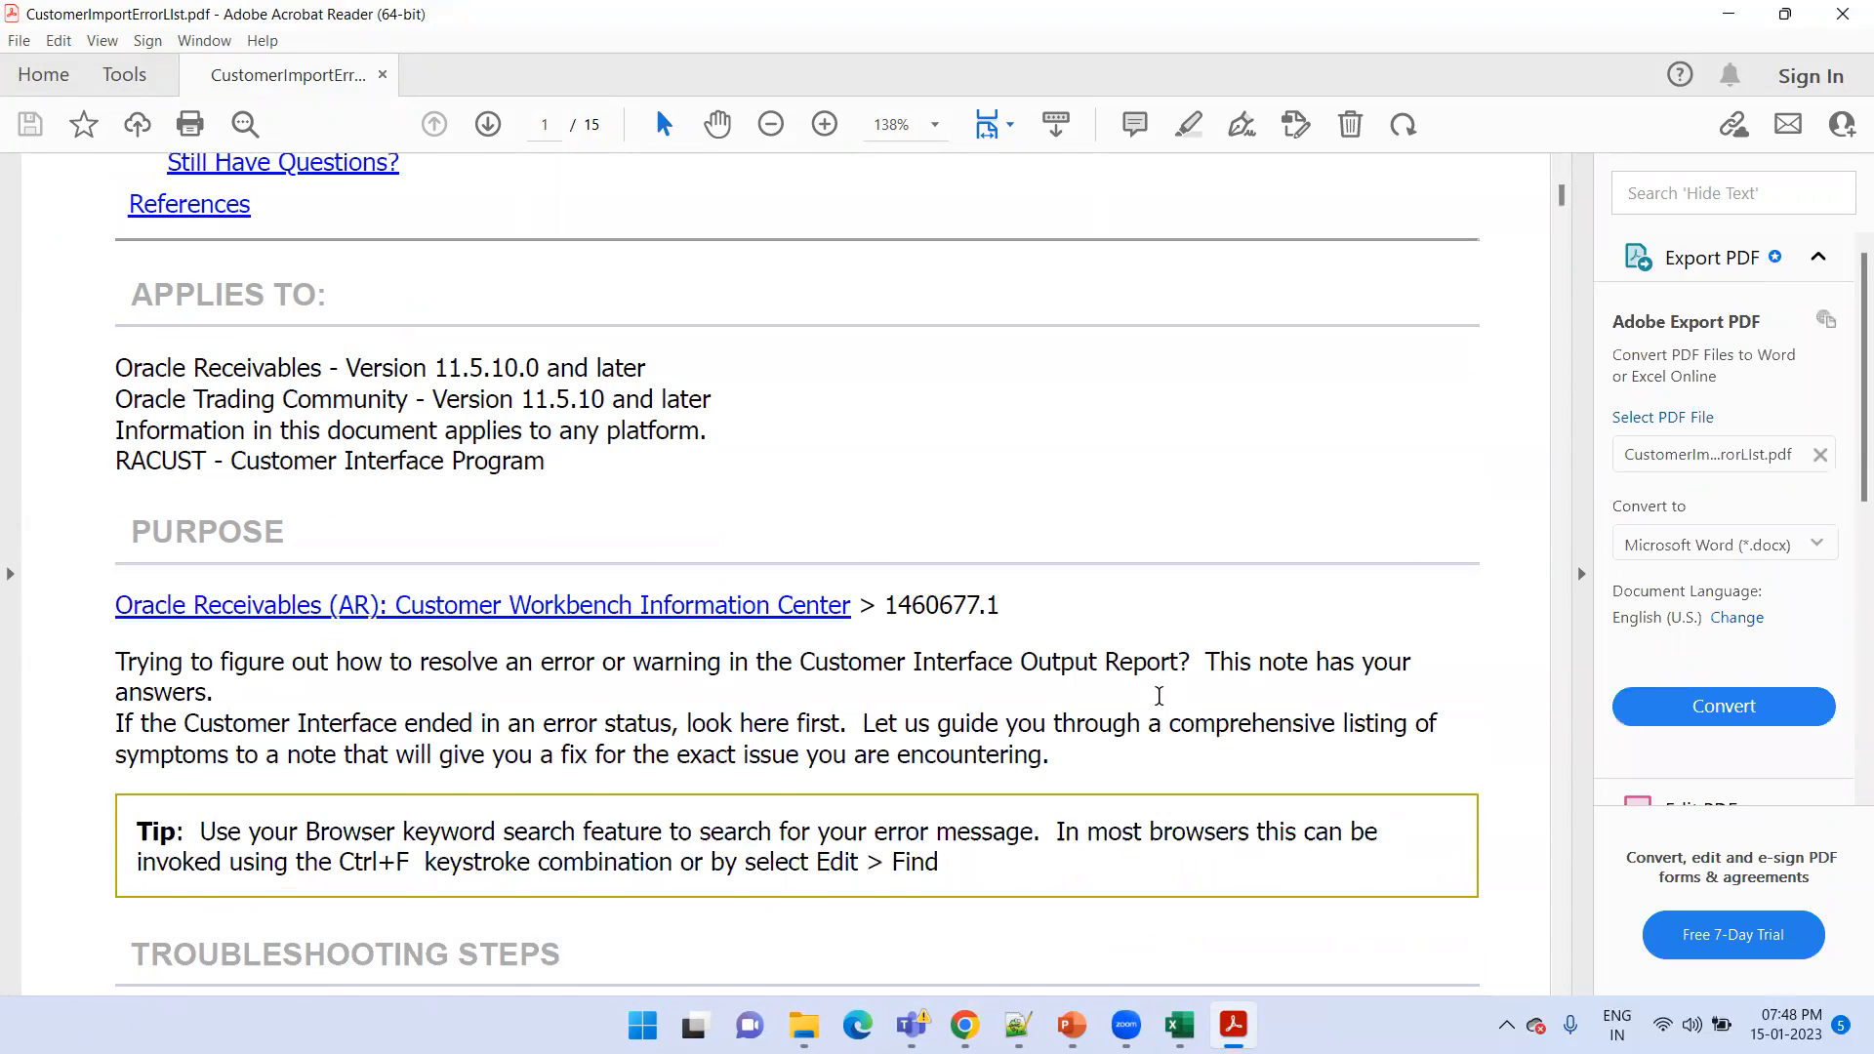
pyautogui.scroll(-3, 1158, 696)
pyautogui.scroll(-5, 1559, 244)
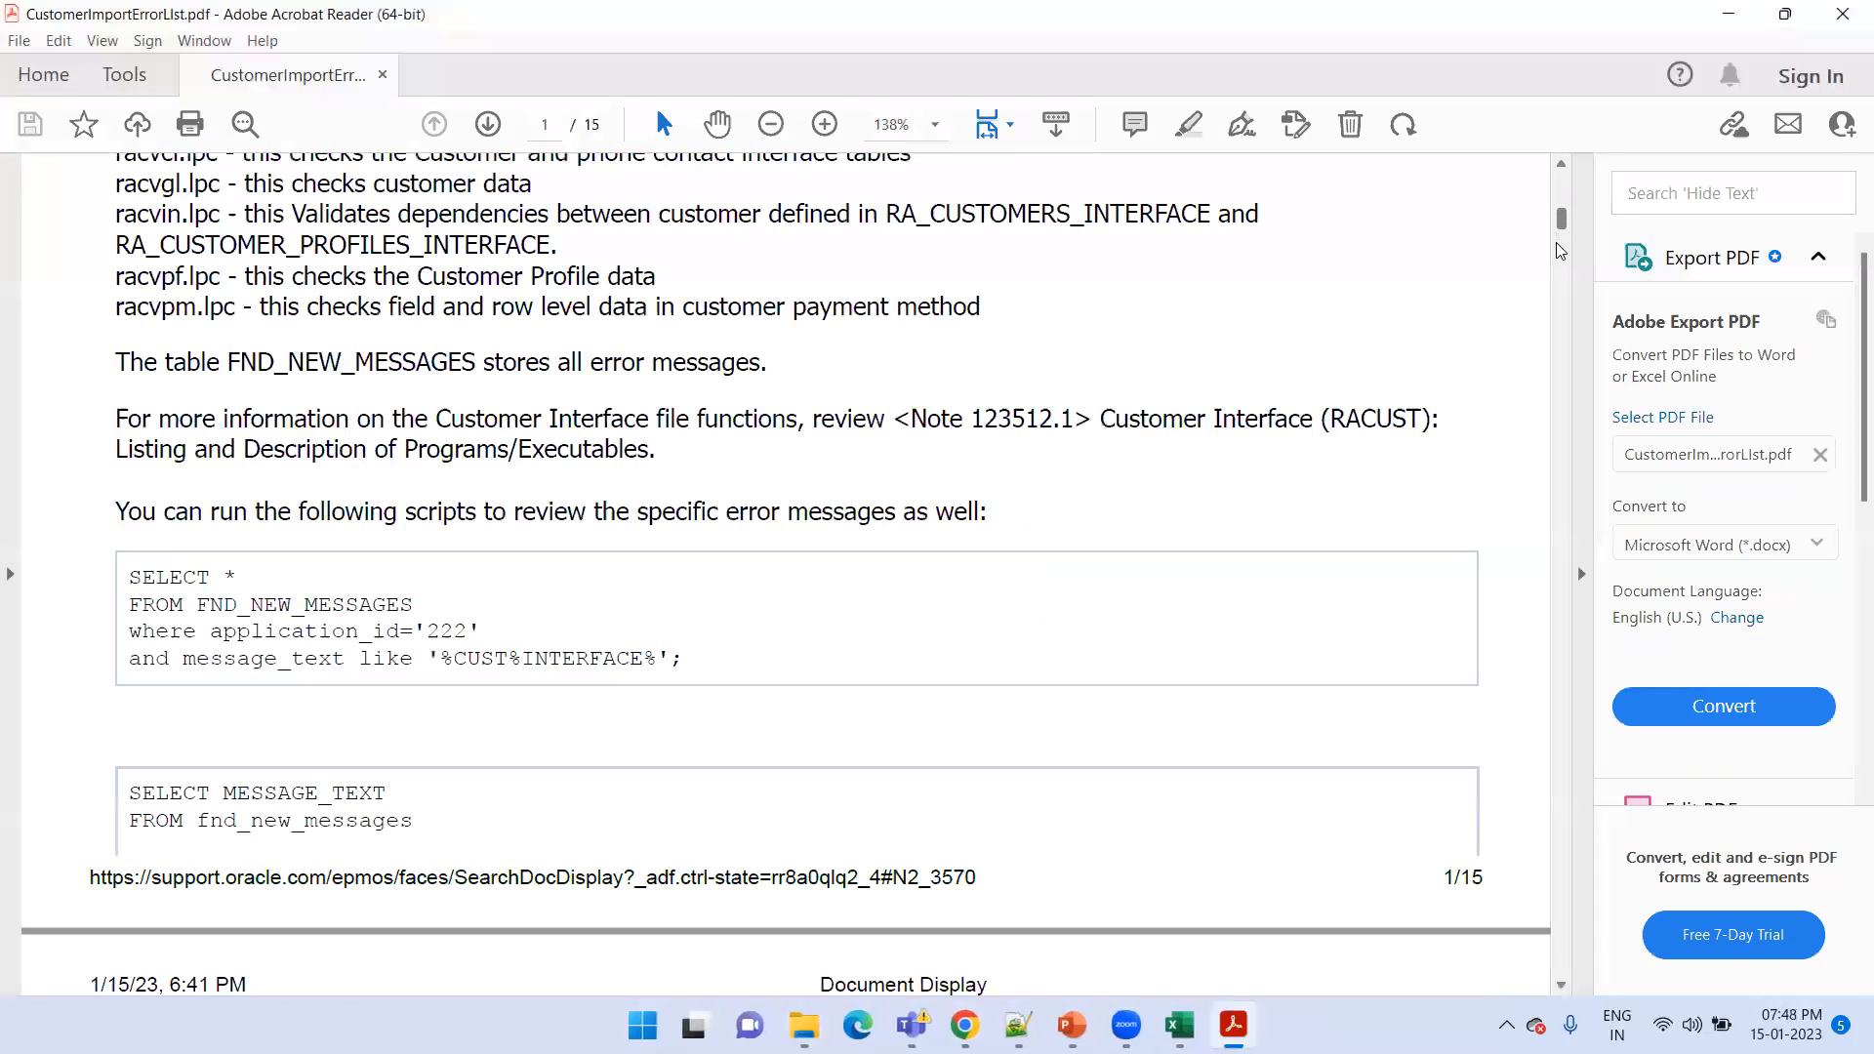
pyautogui.scroll(-8, 1559, 252)
pyautogui.scroll(5, 1551, 242)
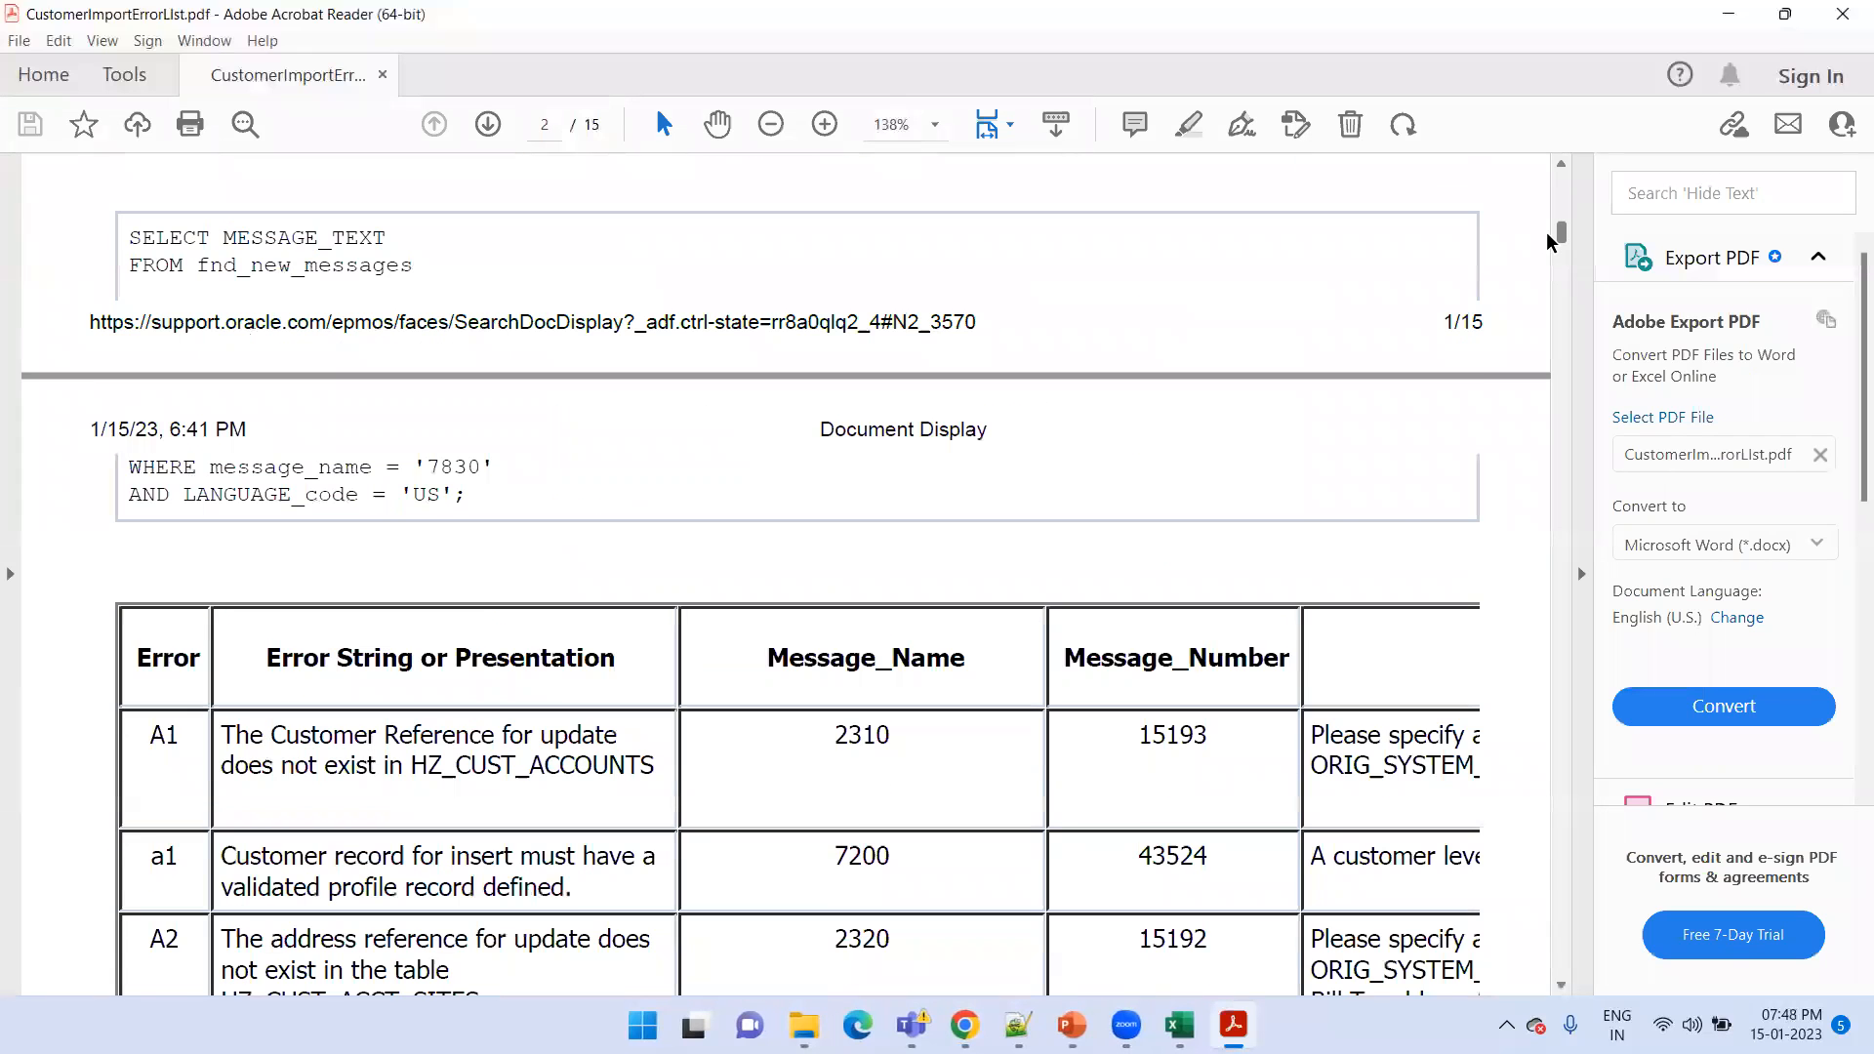
pyautogui.scroll(-1, 1330, 410)
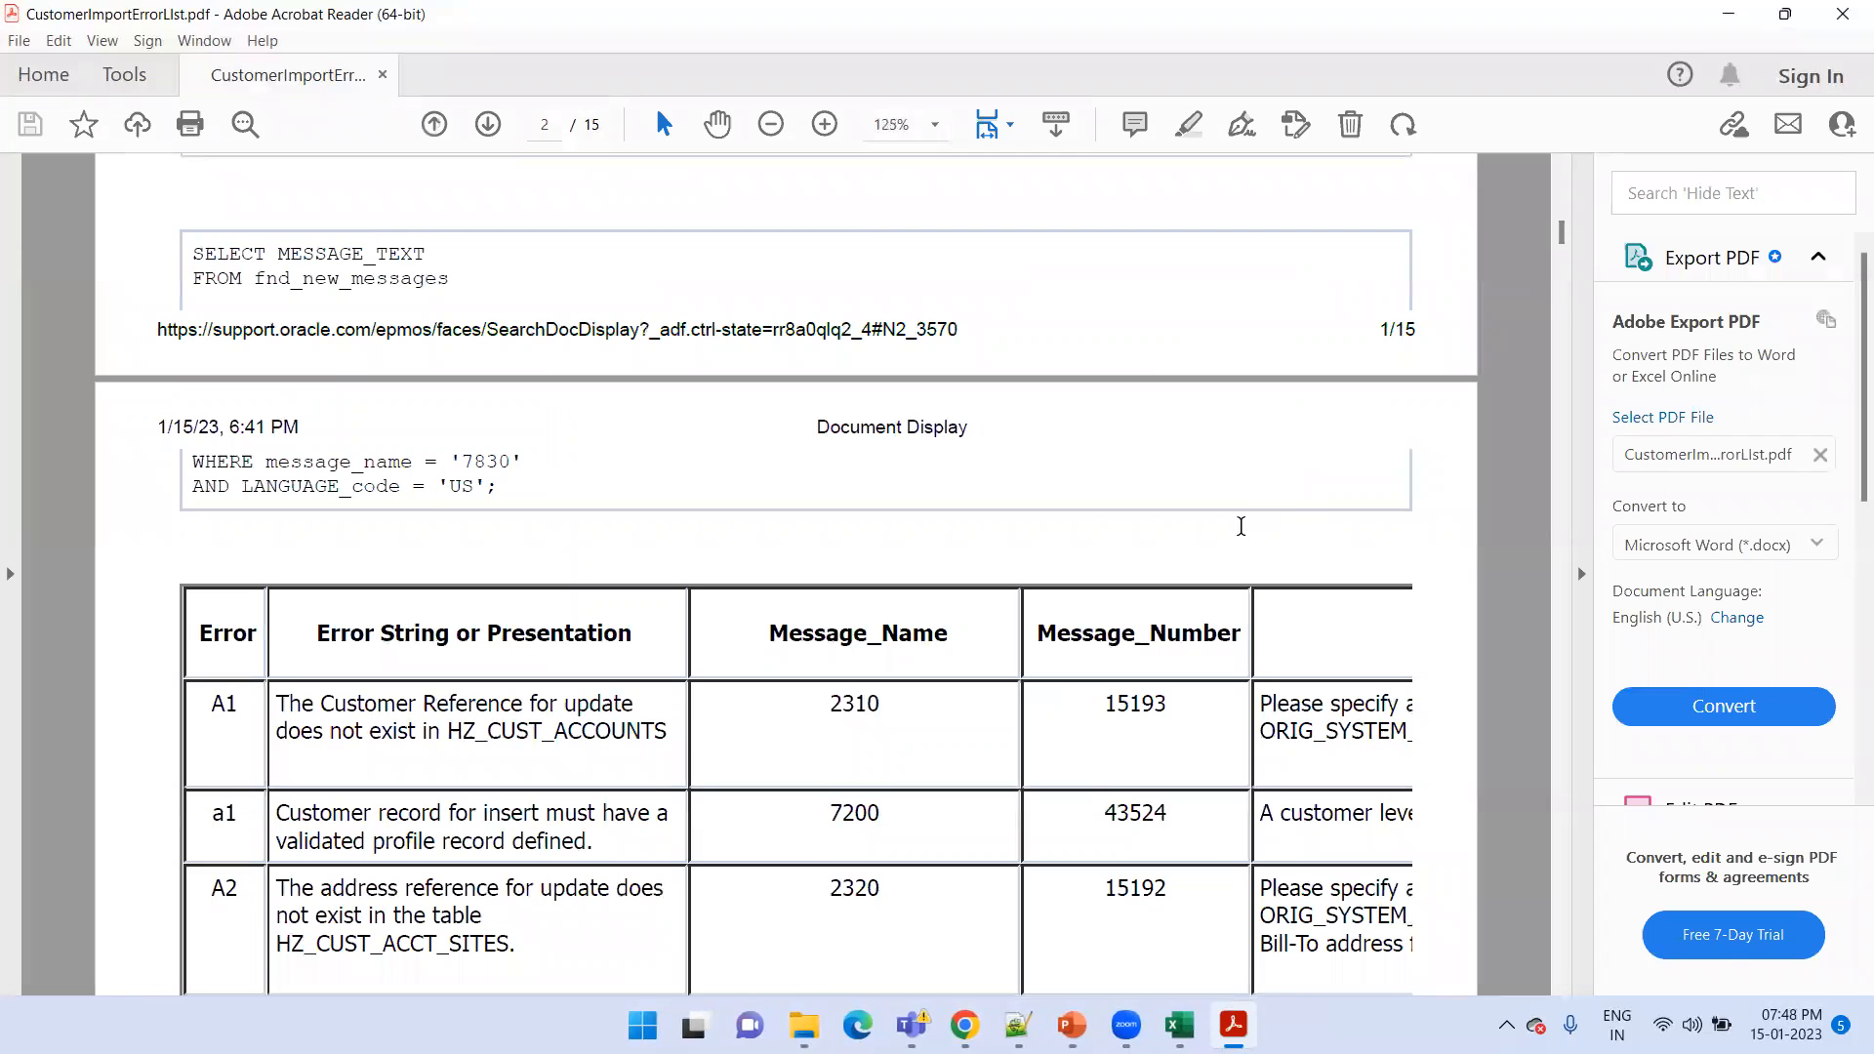
pyautogui.scroll(-1, 1241, 526)
pyautogui.scroll(-1, 1240, 526)
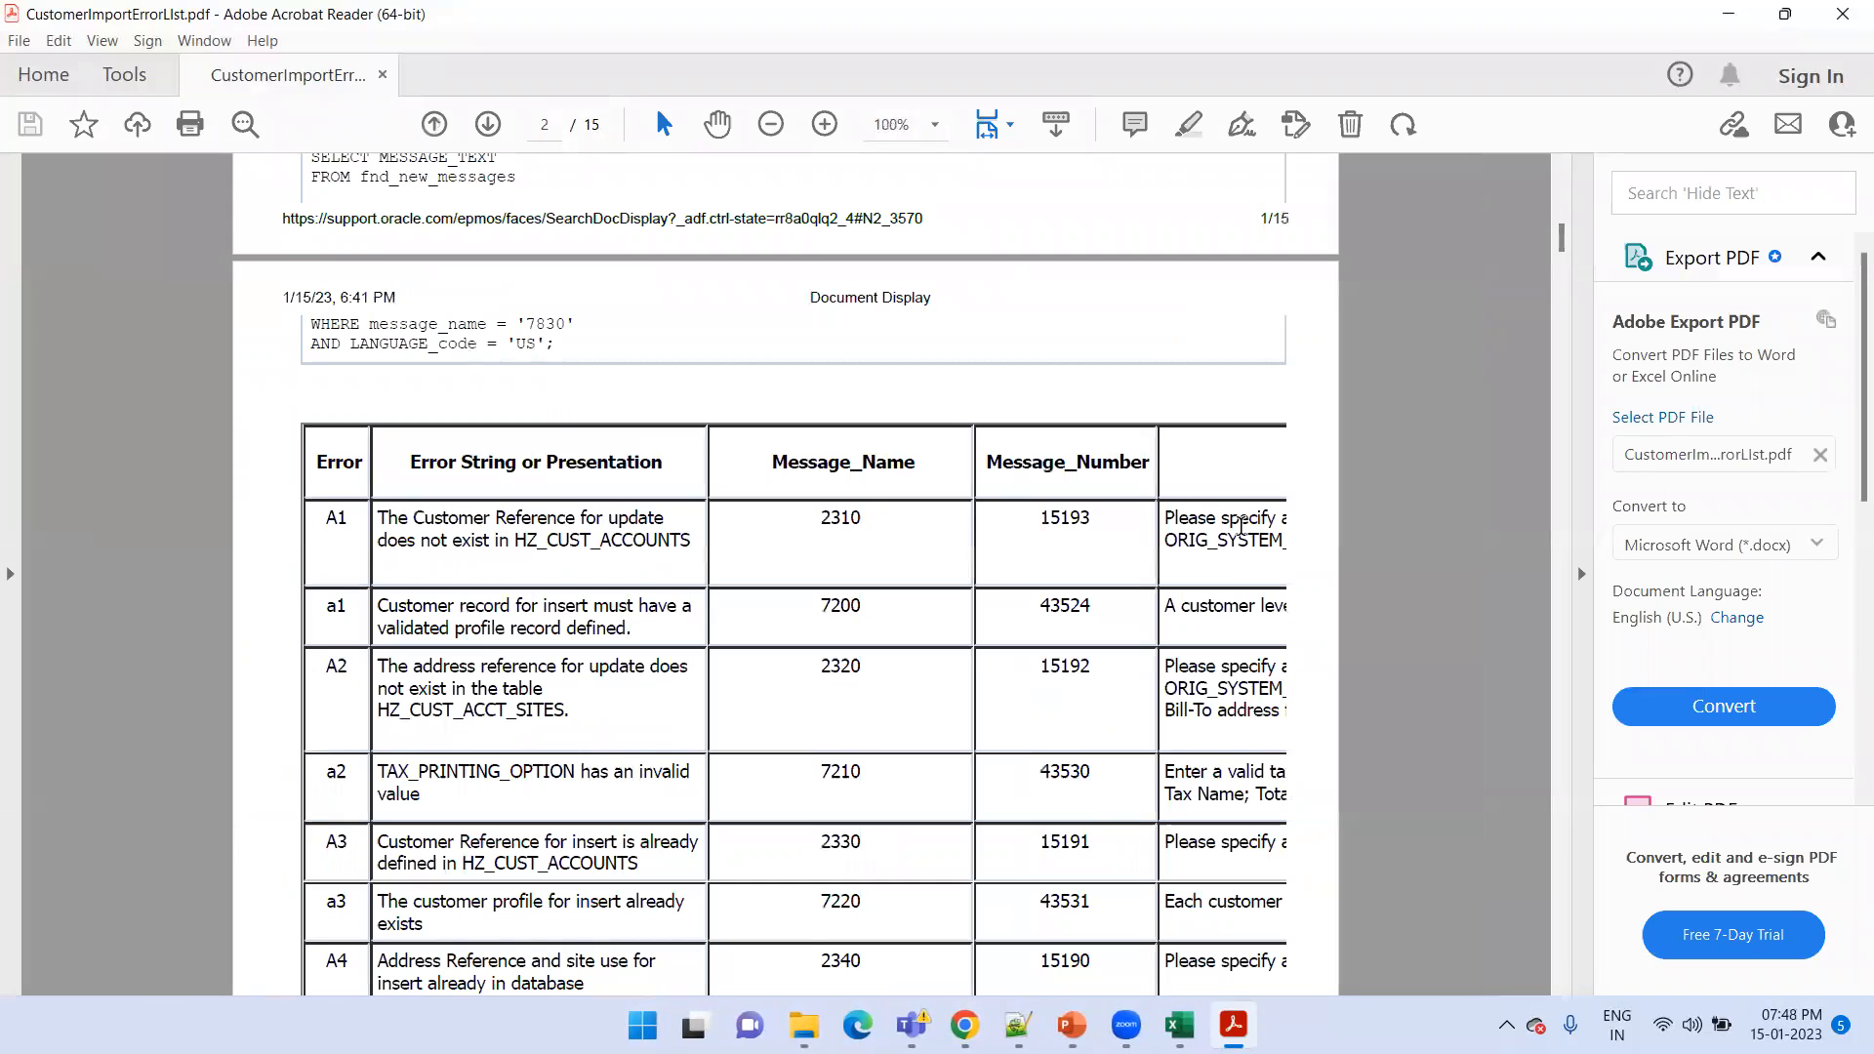
pyautogui.scroll(-10, 1241, 526)
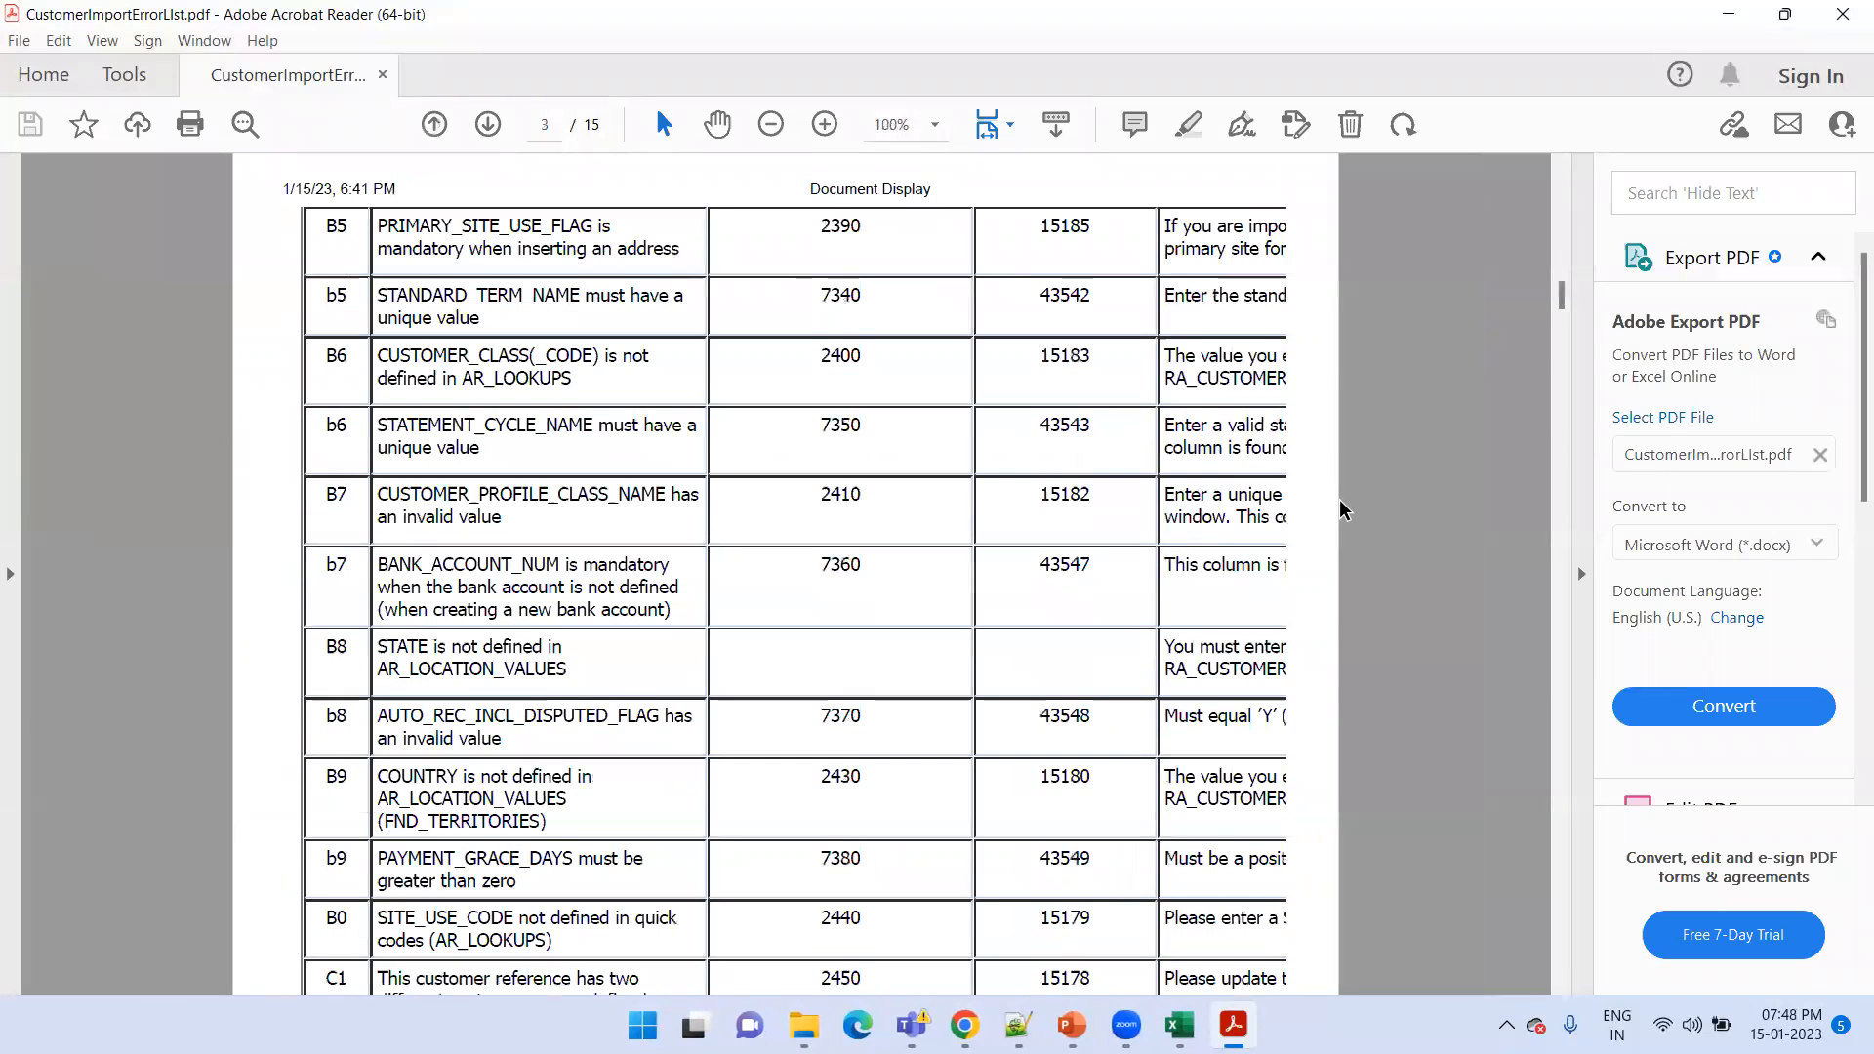
pyautogui.scroll(-8, 1258, 584)
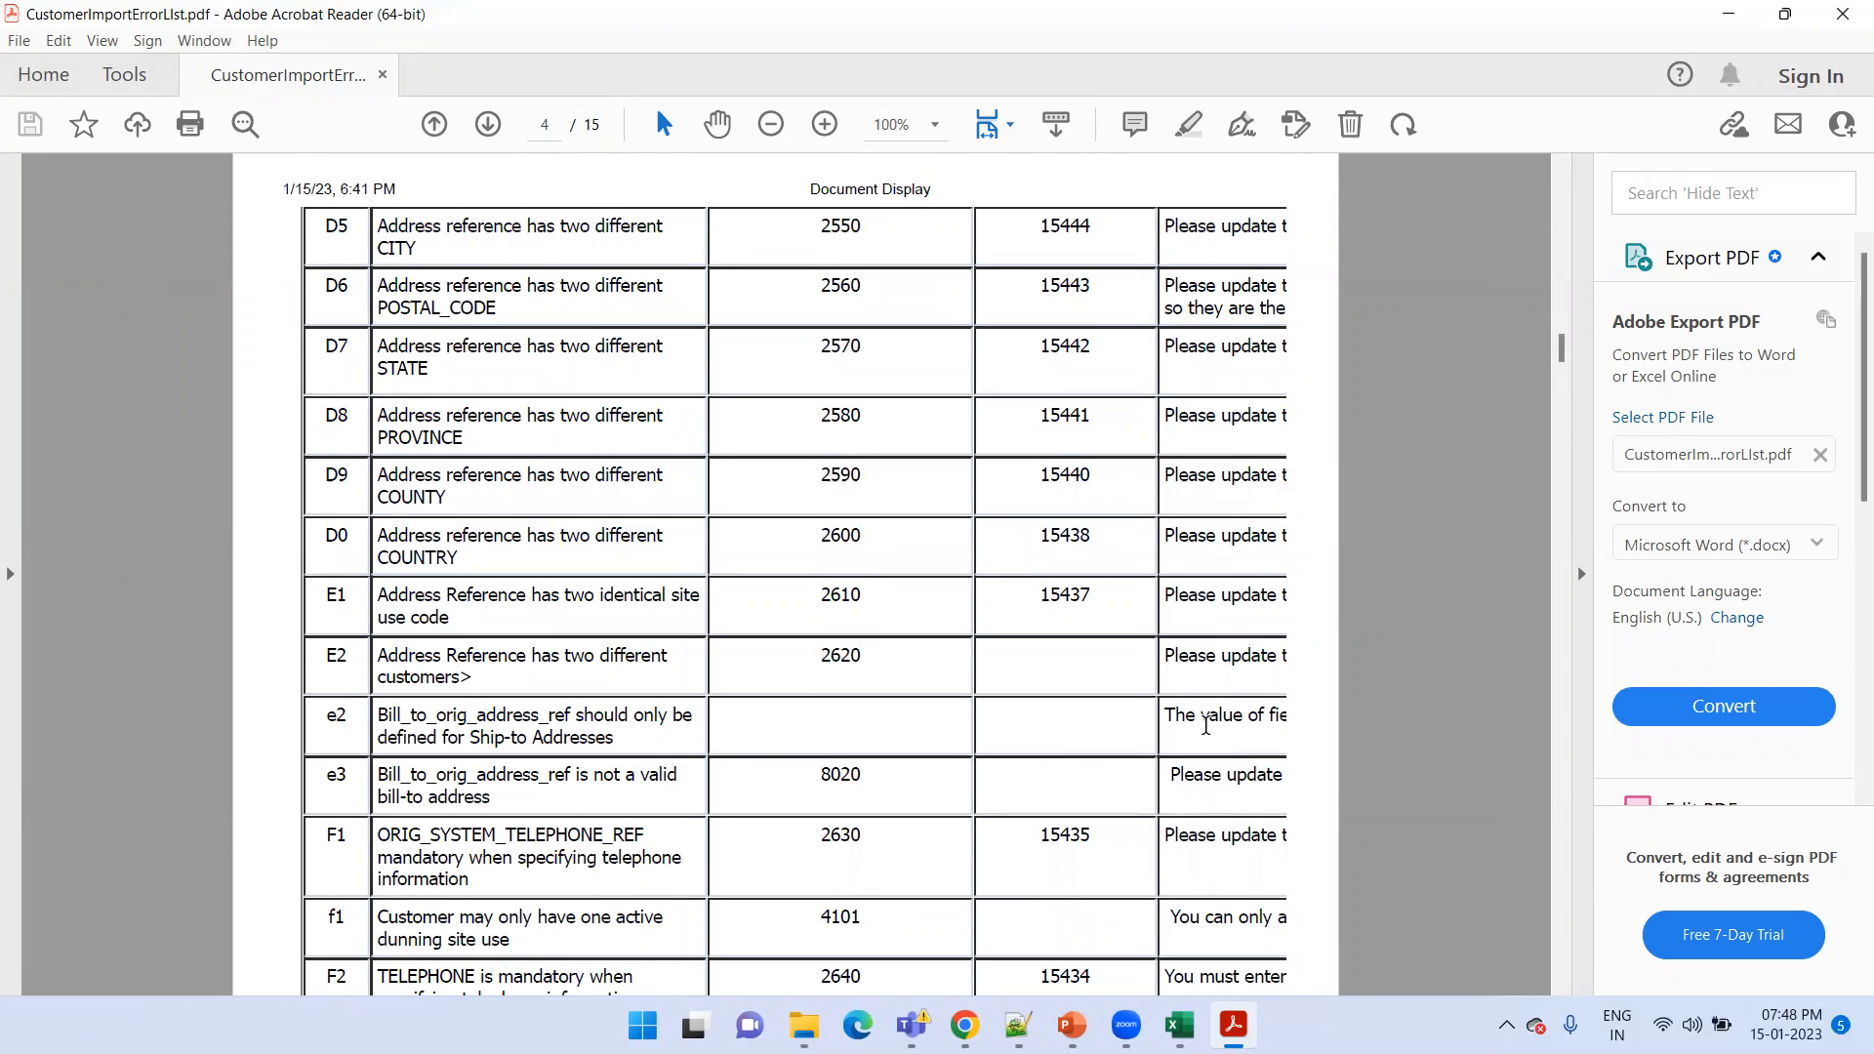
pyautogui.scroll(-20, 1206, 725)
pyautogui.scroll(-6, 1206, 726)
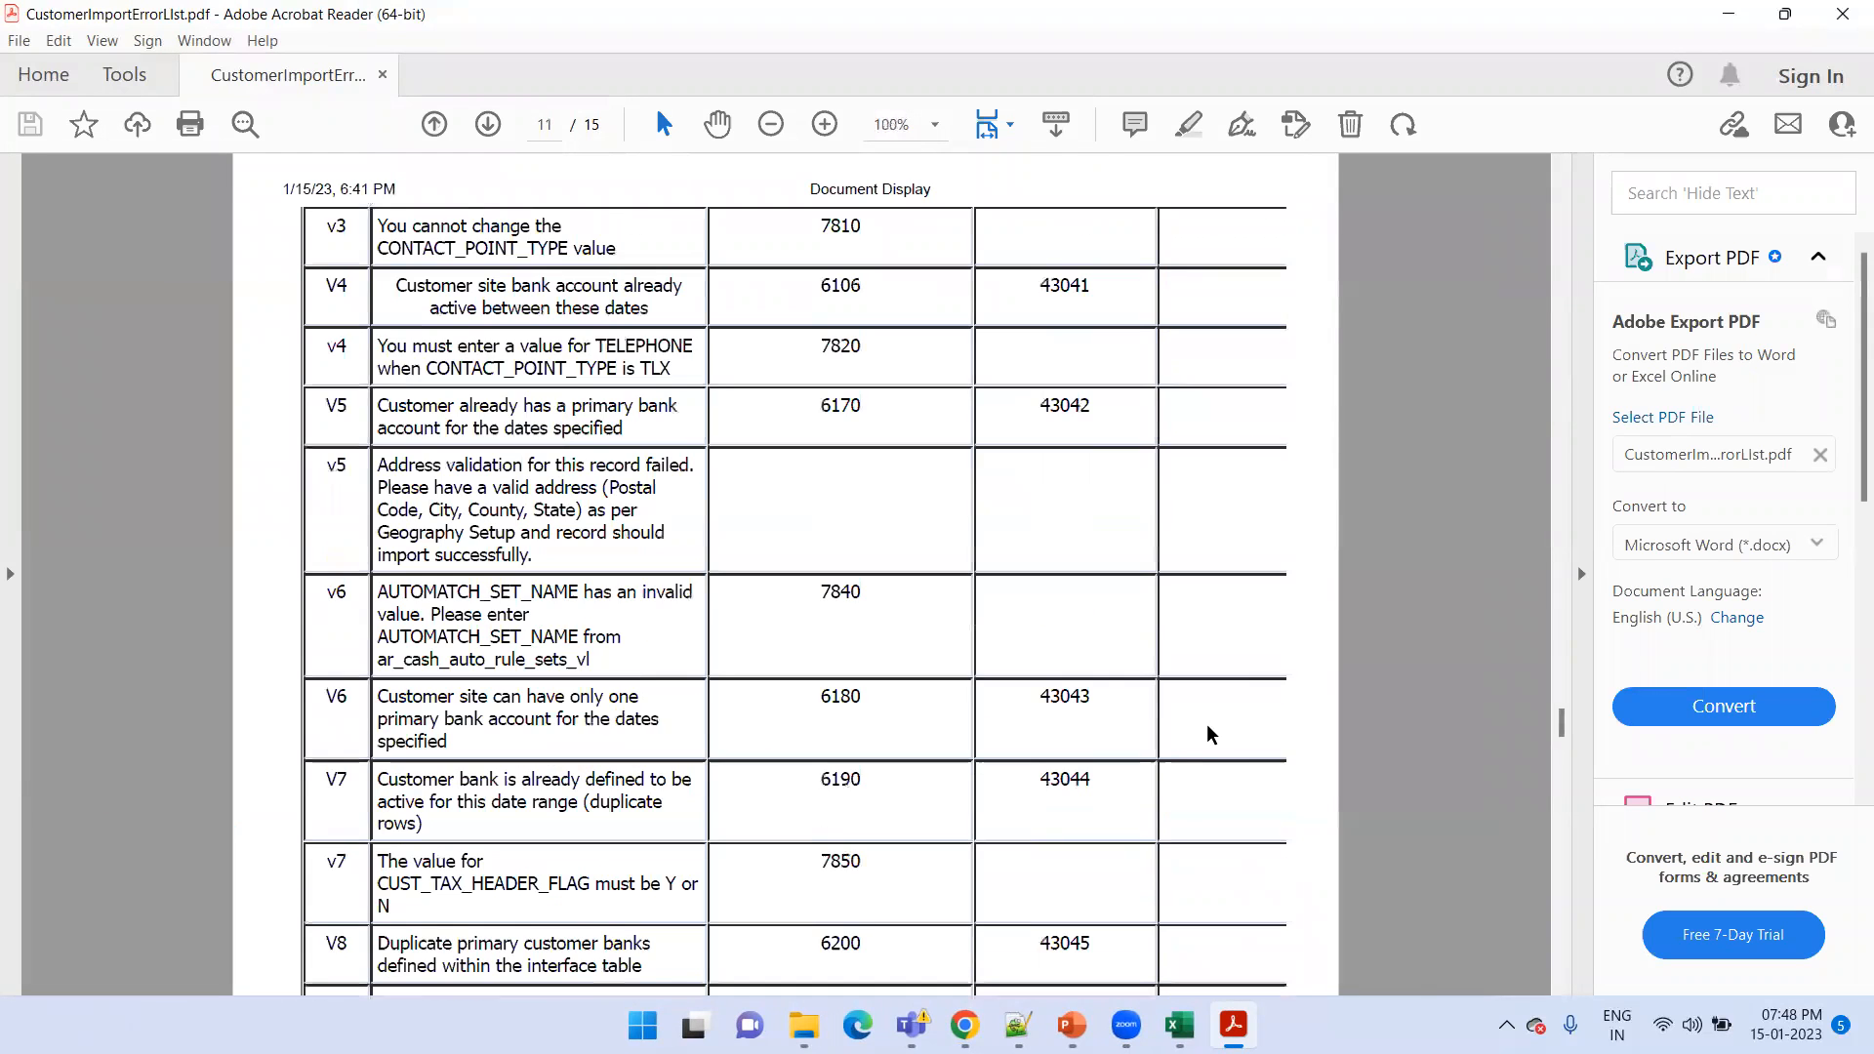
pyautogui.press('Home')
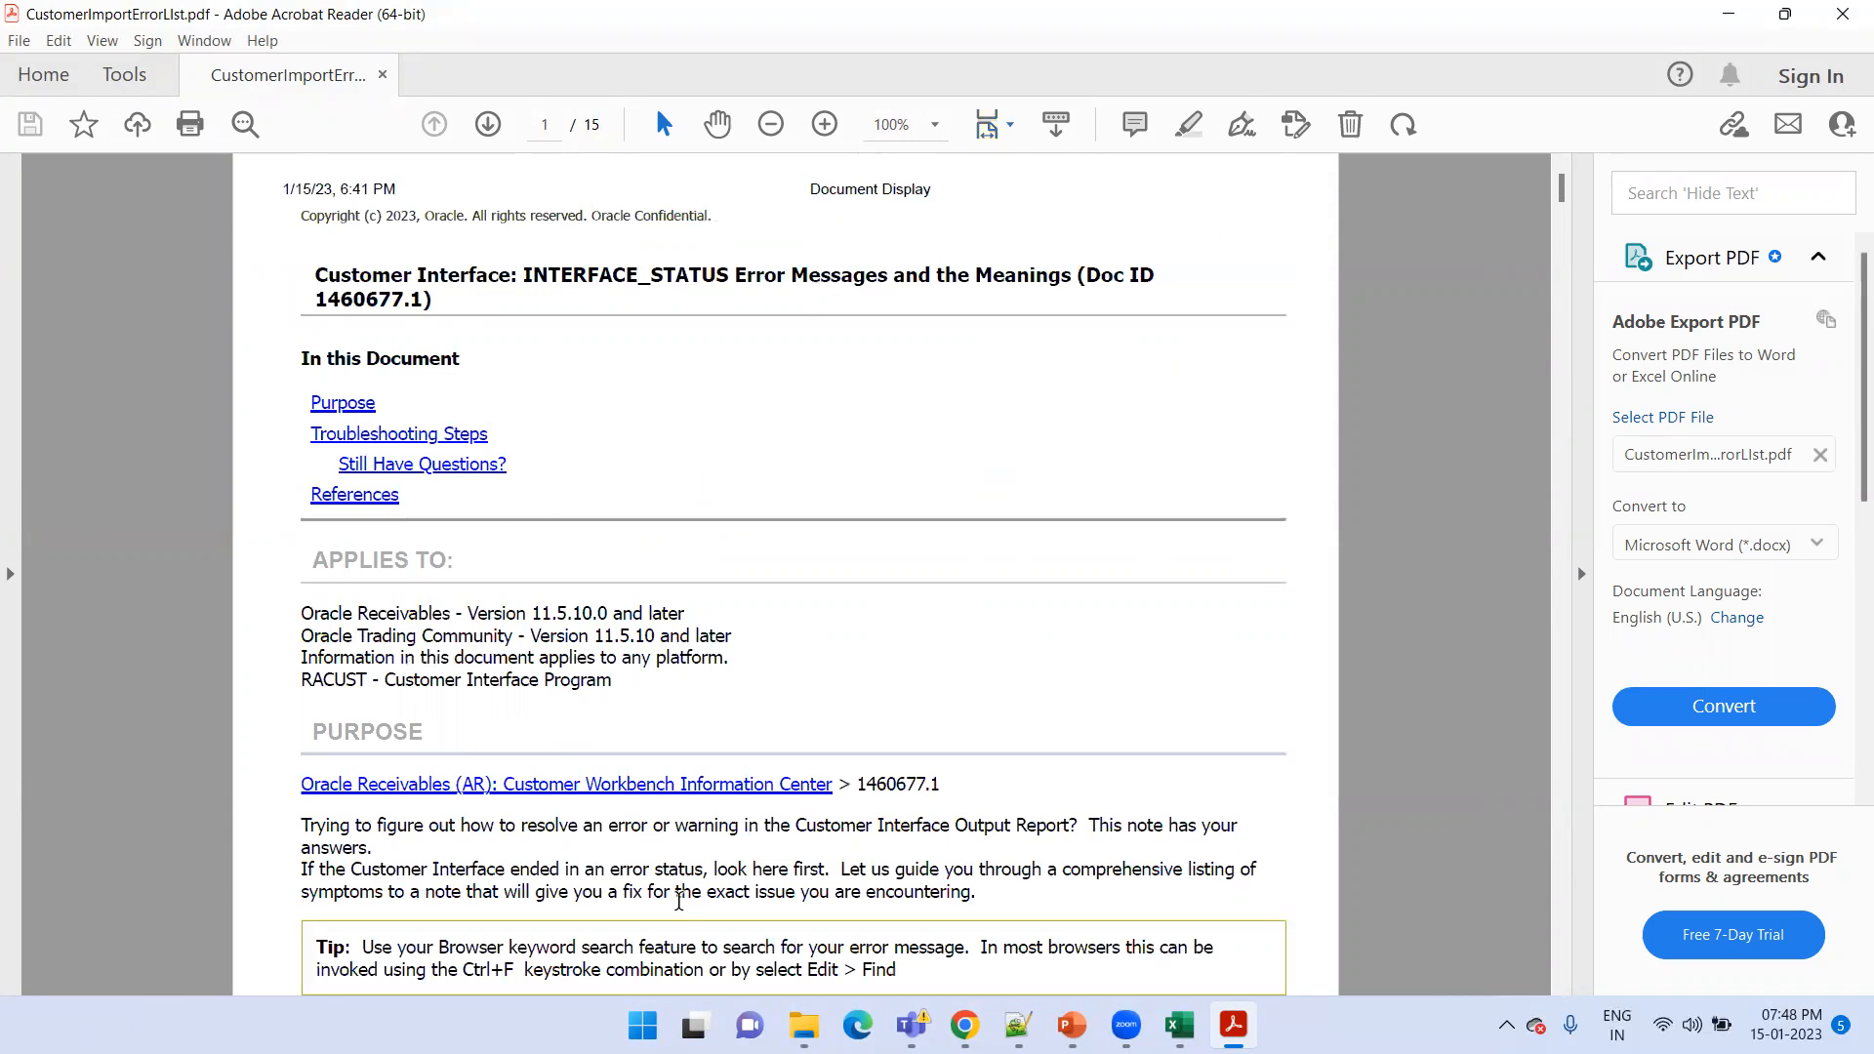
# Switch to Chrome, close the BATCH_007 error report, and leave the batch to return to Manage Data Import Batches
pyautogui.click(966, 1024)
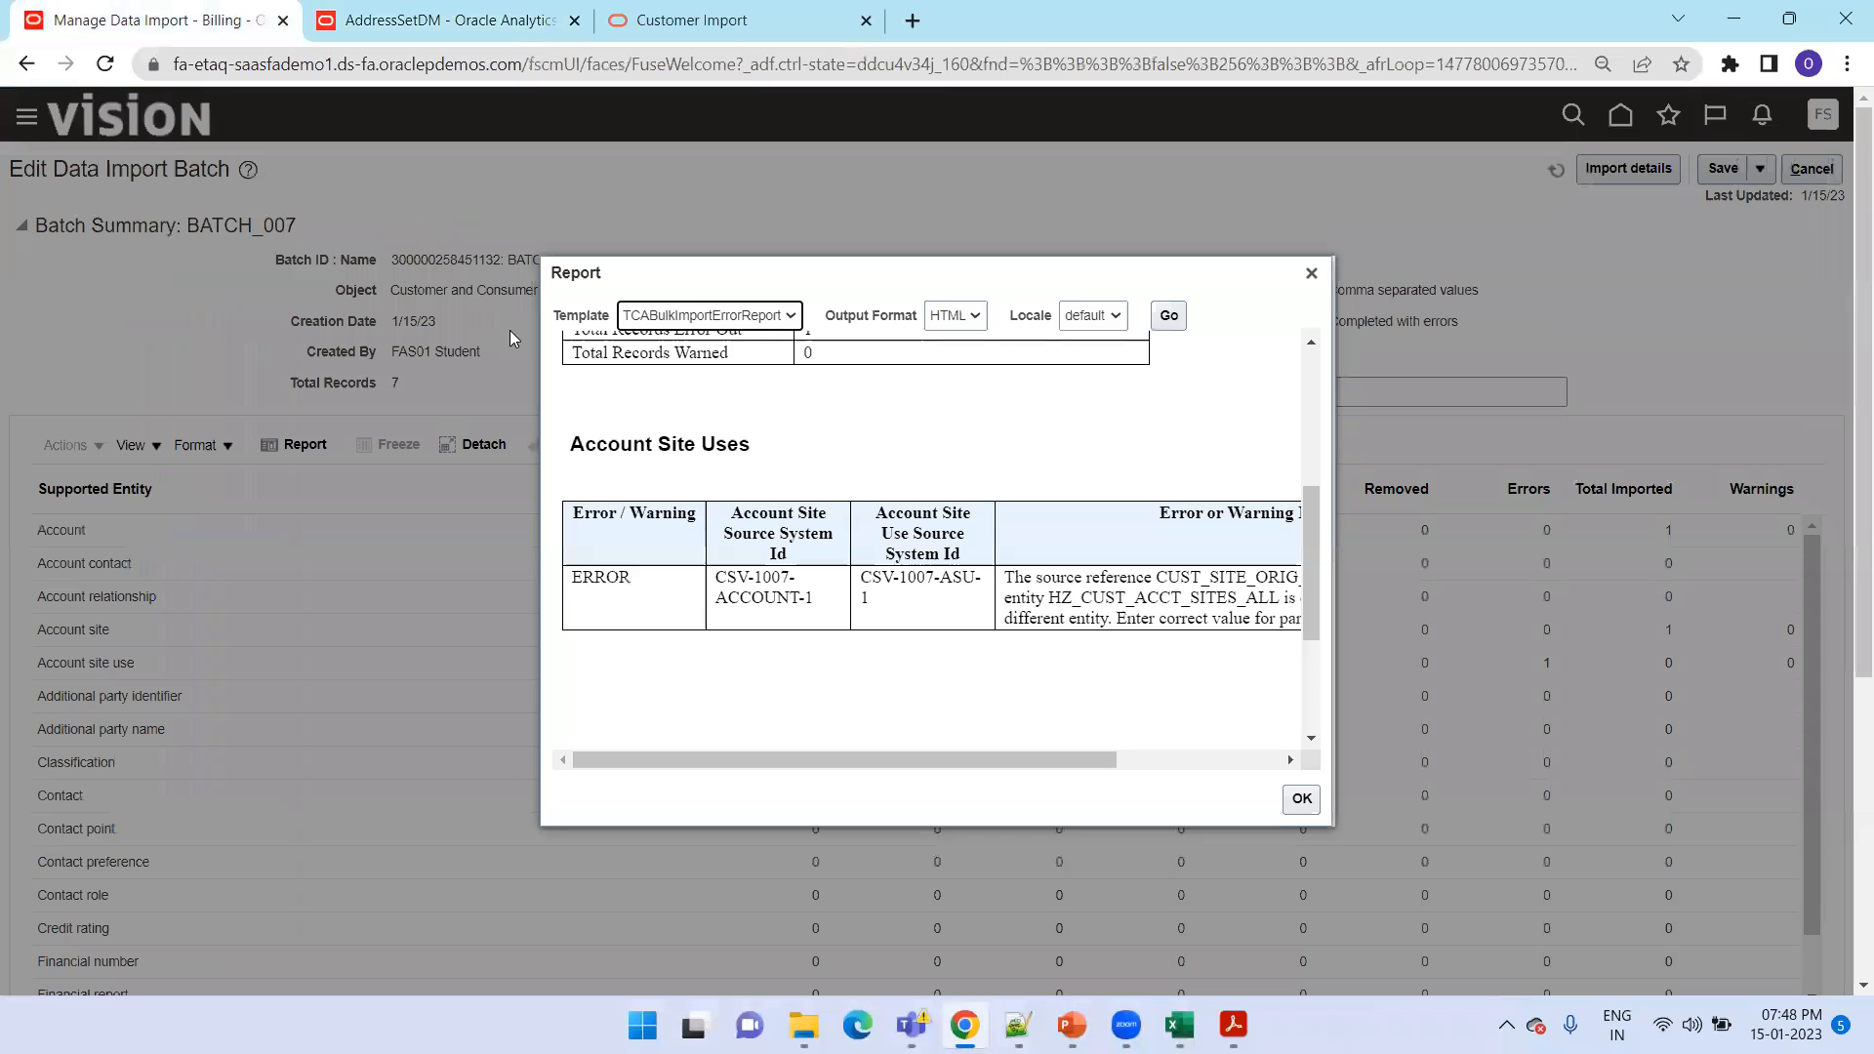
pyautogui.click(1302, 799)
pyautogui.click(1796, 174)
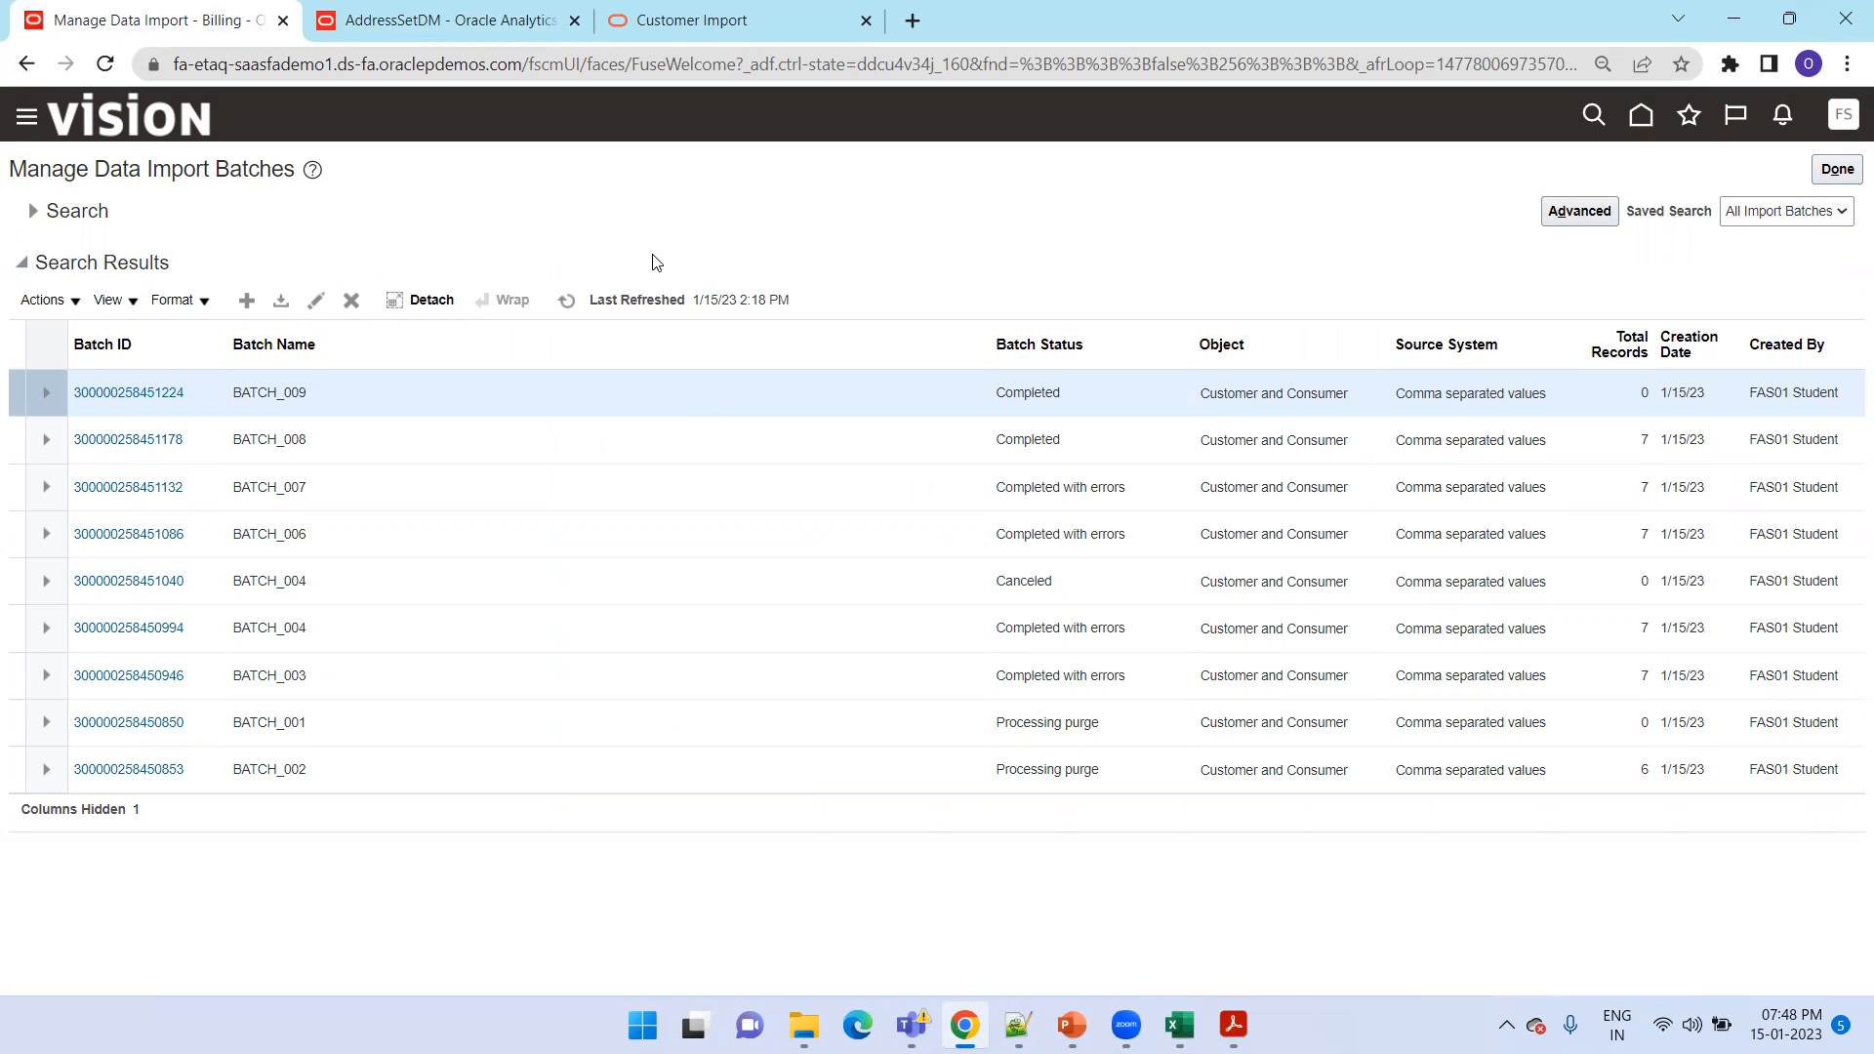
# Purge the import batch BATCH_007 and accept deleting its records from the staging tables
pyautogui.click(500, 471)
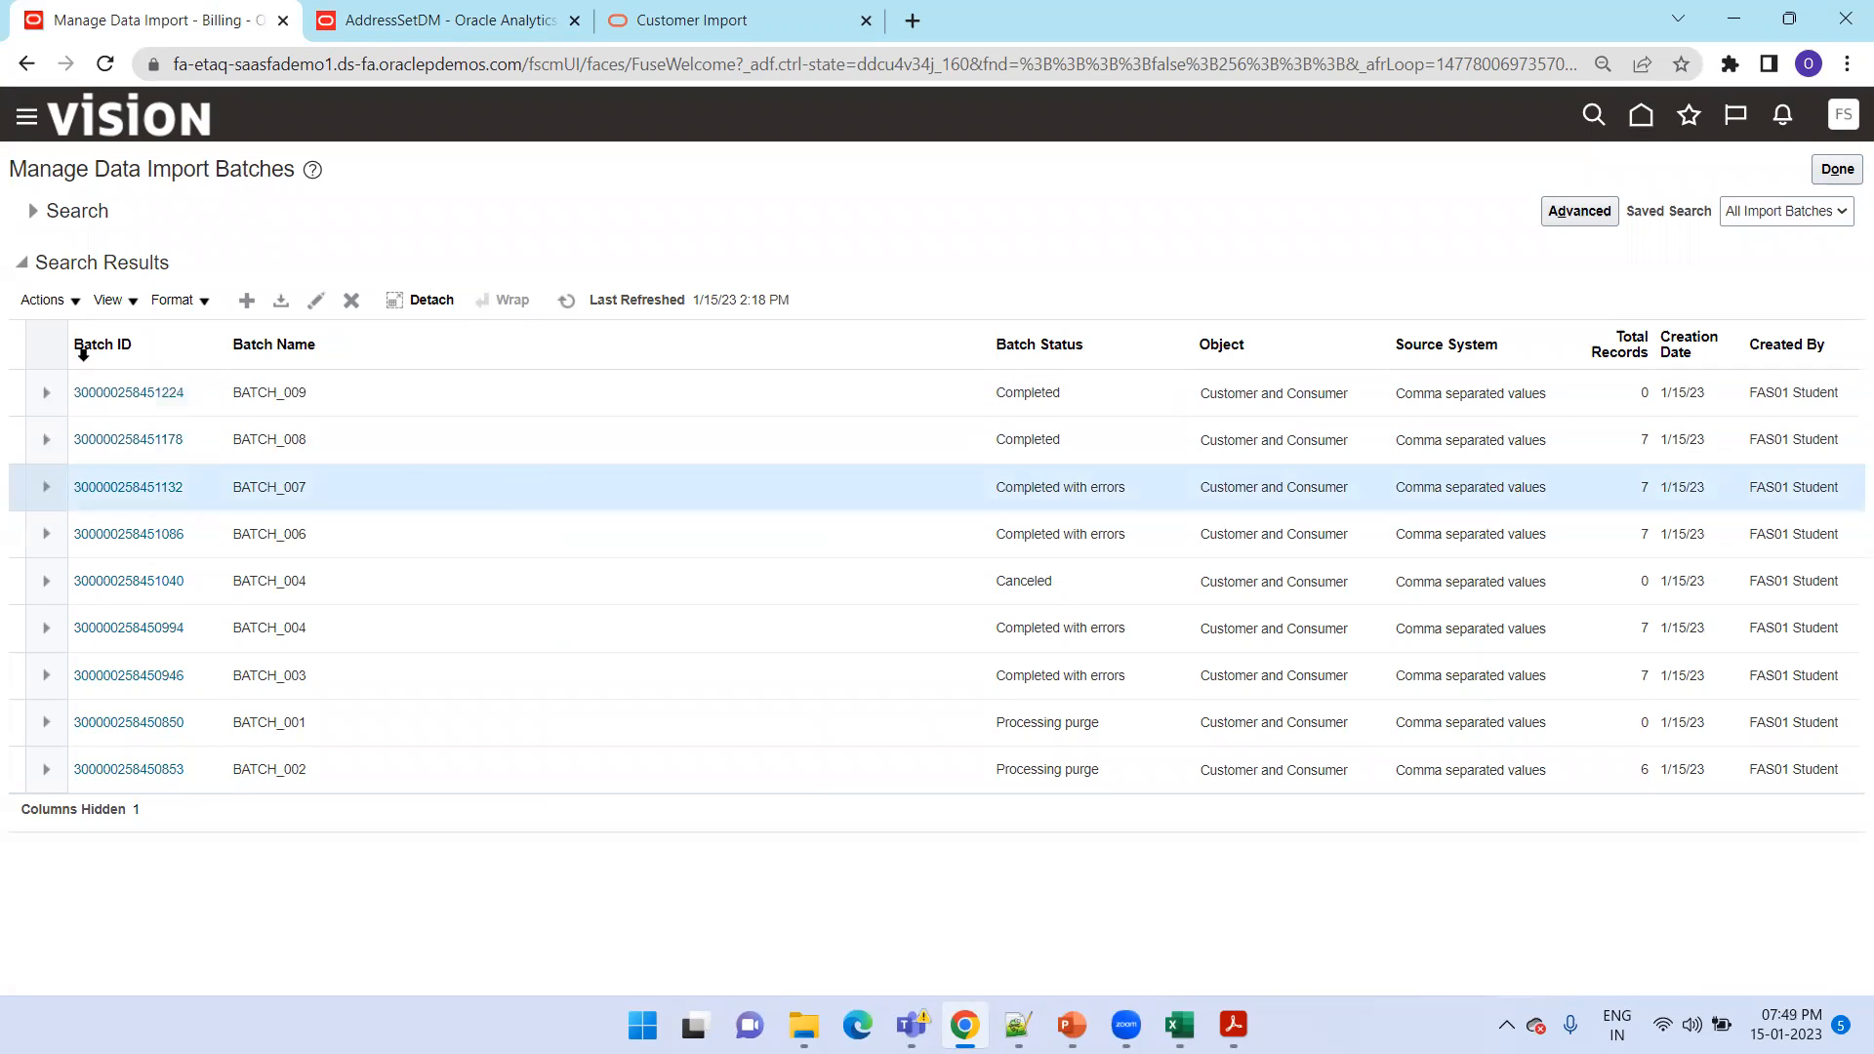
pyautogui.click(58, 311)
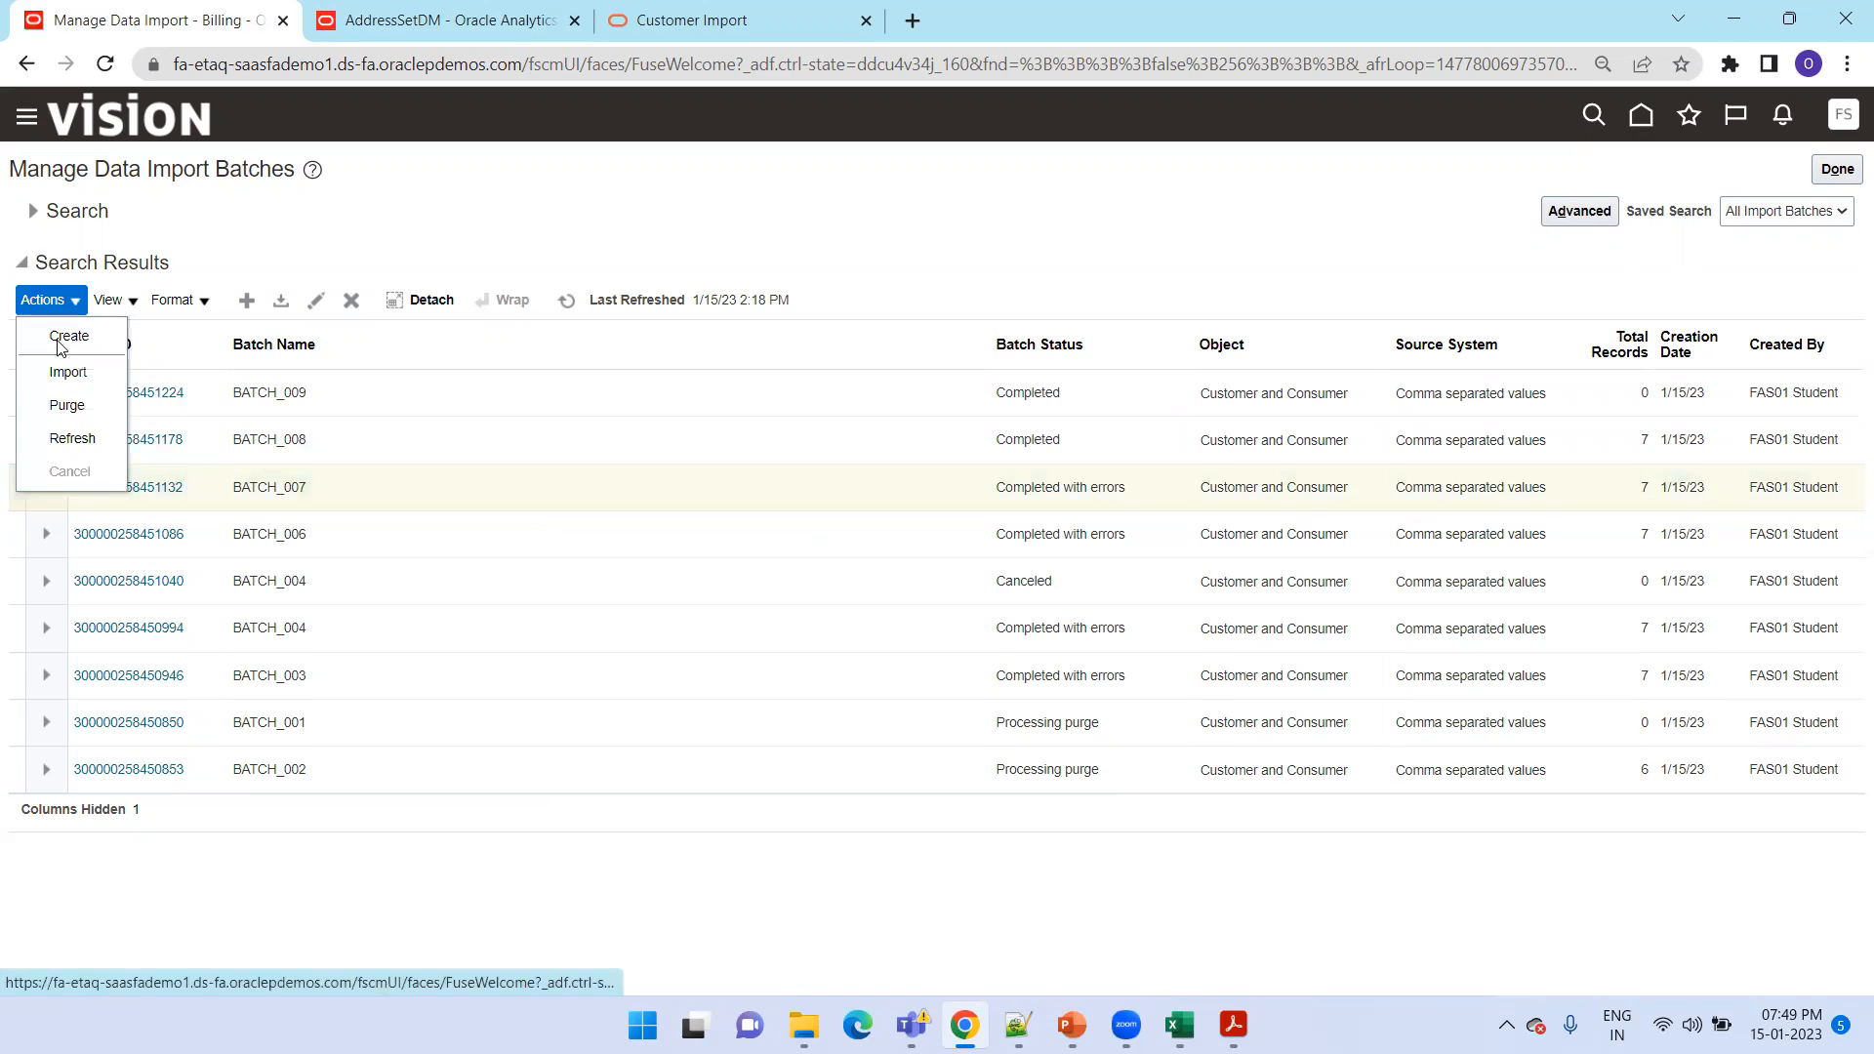
pyautogui.click(58, 408)
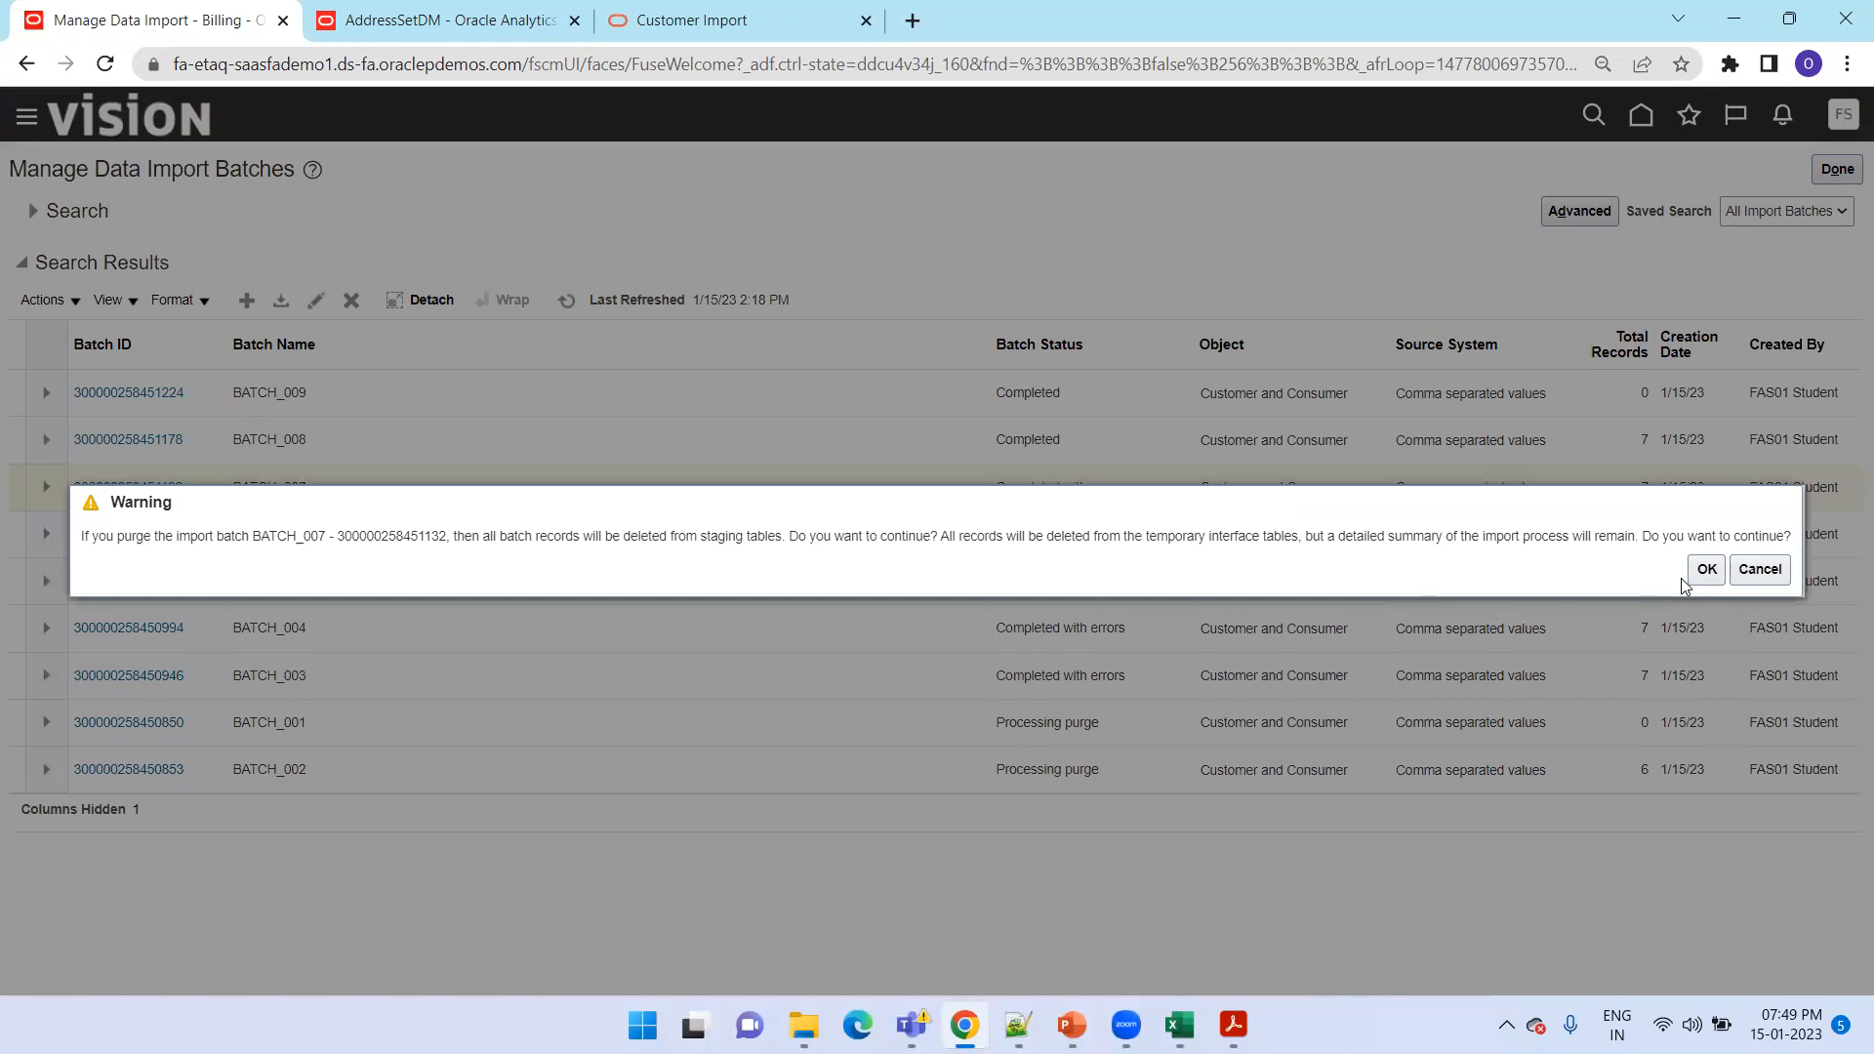
pyautogui.click(1705, 569)
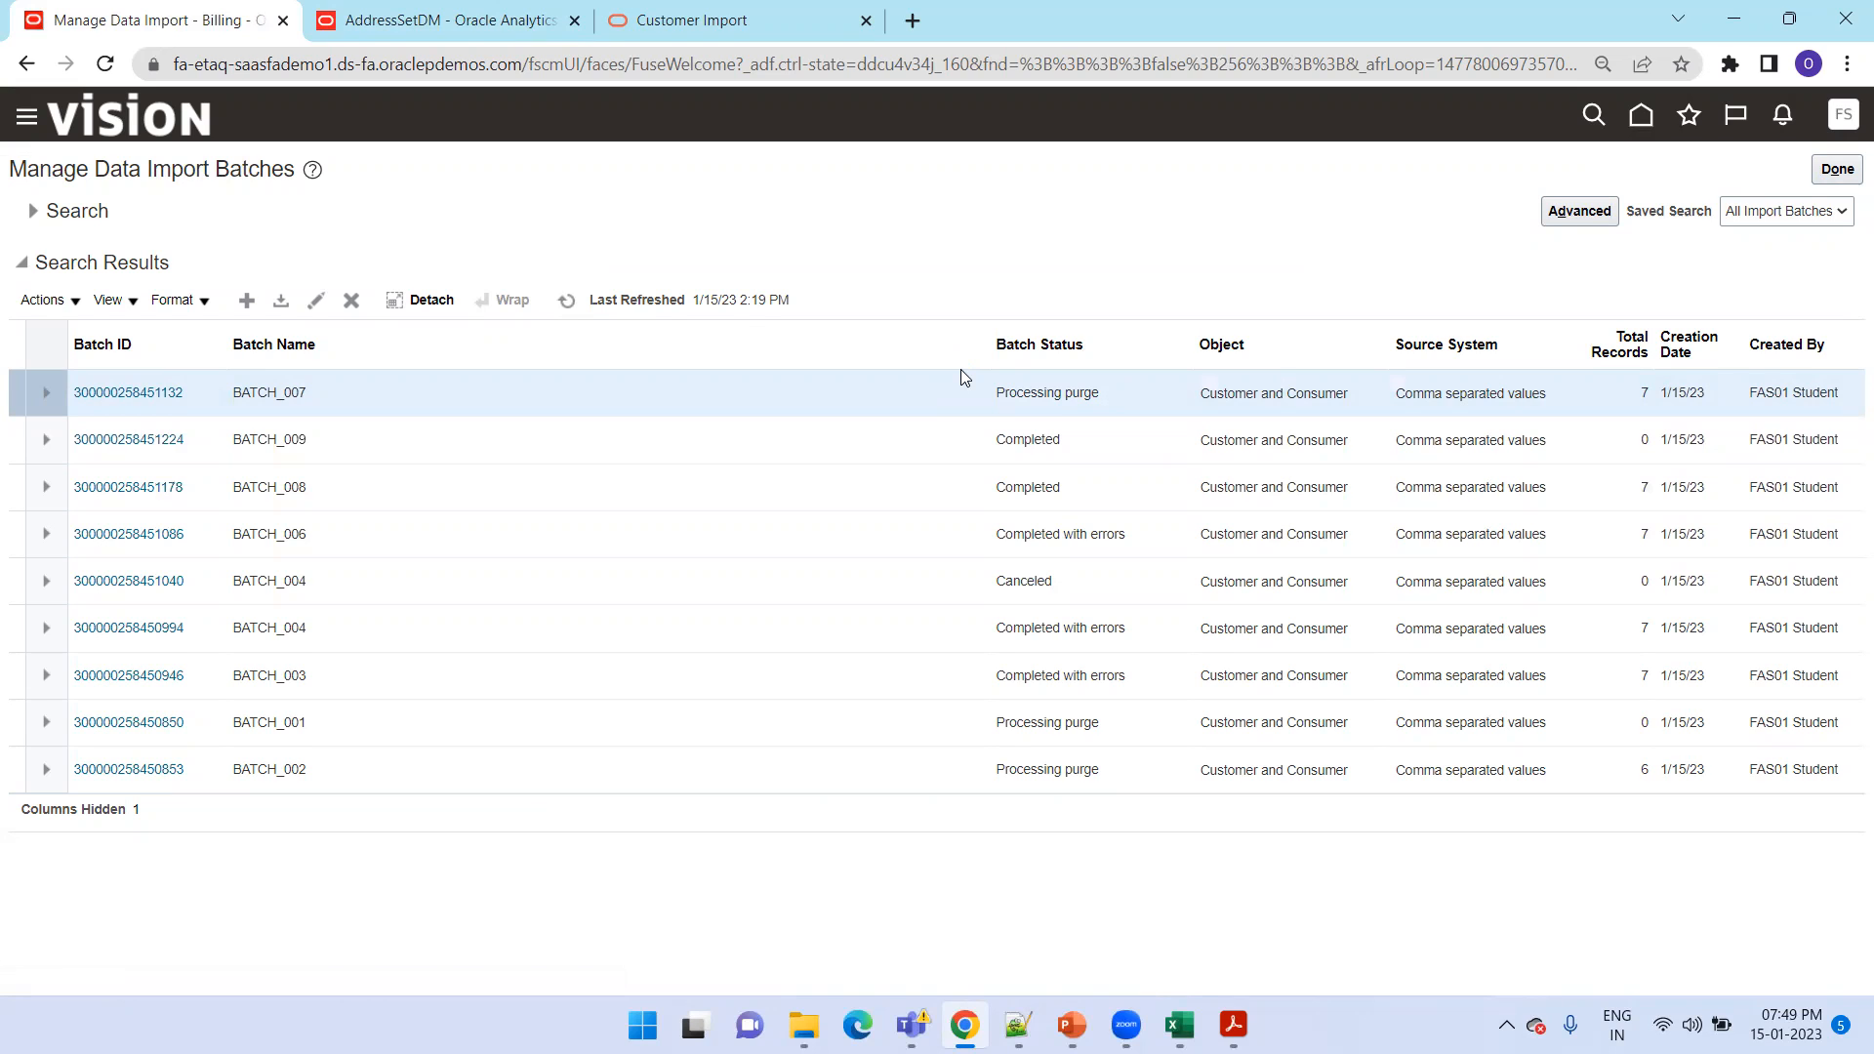
# Switch to PowerPoint and present the slides from Base Tables through Purge Interface Tables to Account Set Query
pyautogui.hotkey('alt', 'Tab')
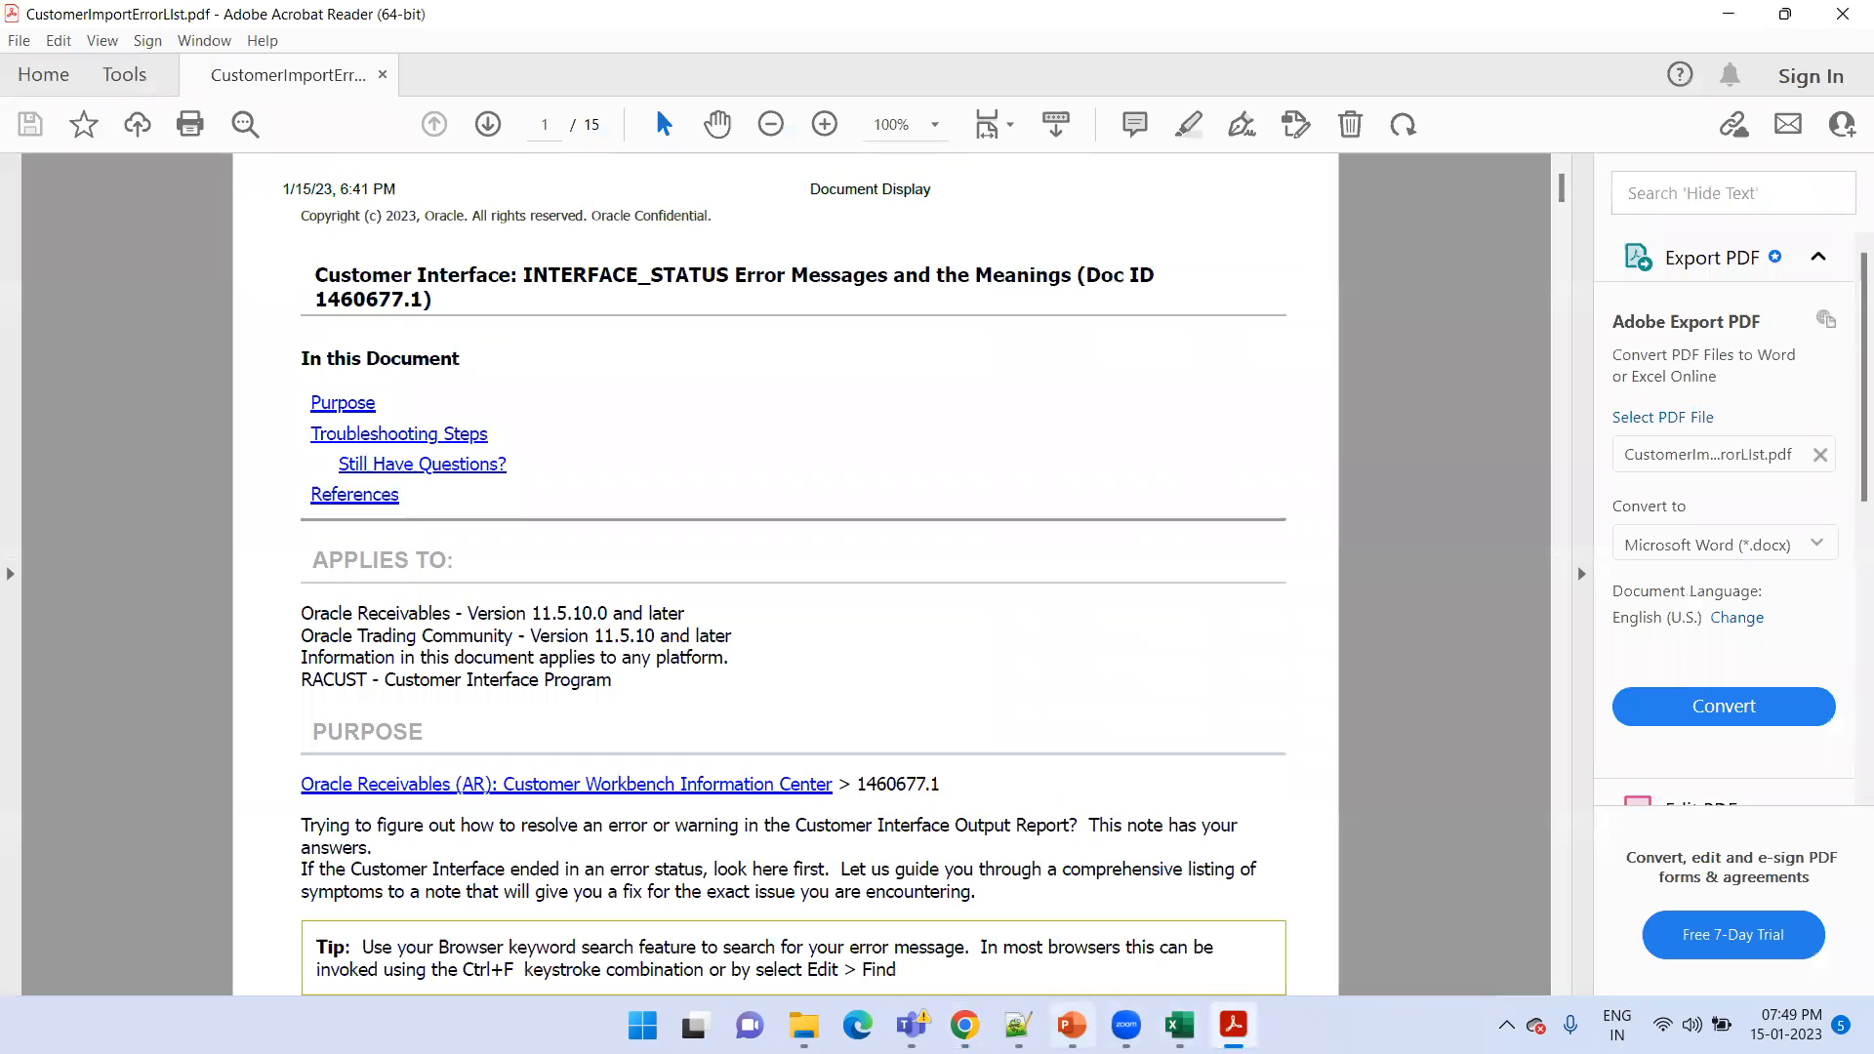
pyautogui.click(1069, 1025)
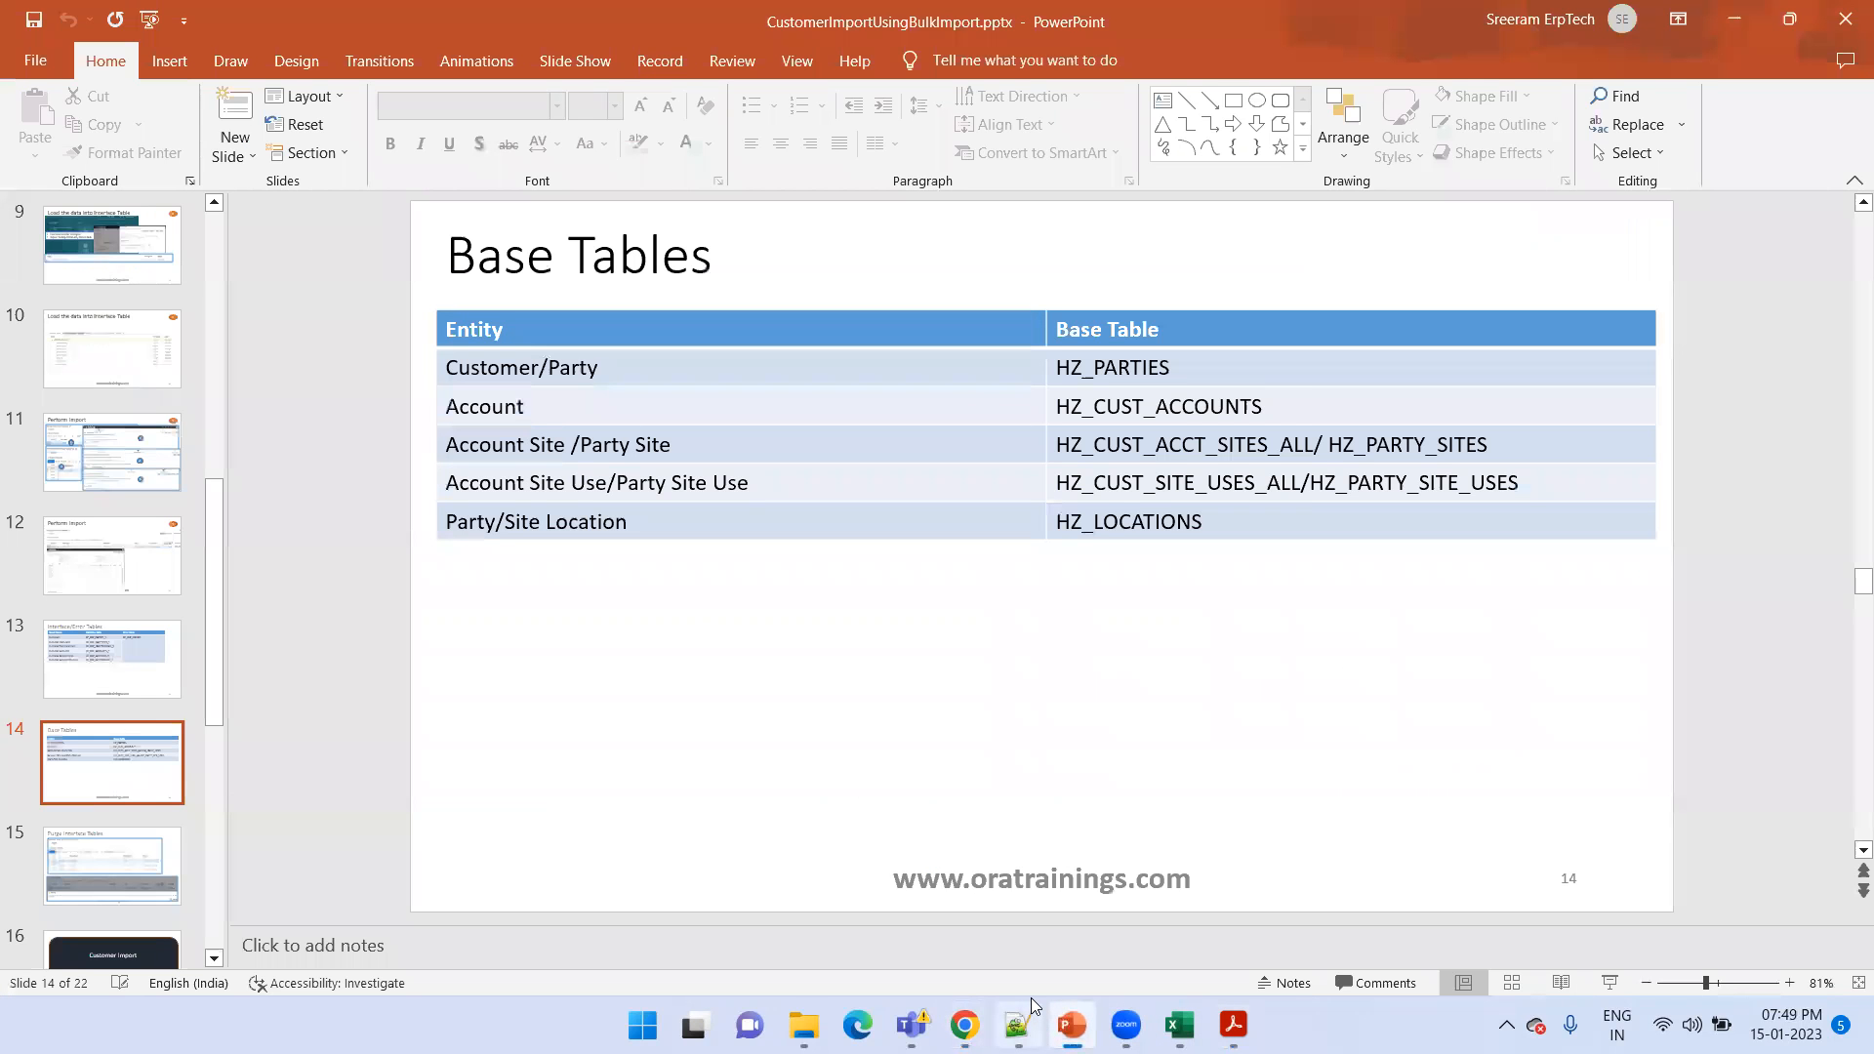
pyautogui.click(1609, 982)
pyautogui.click(1006, 712)
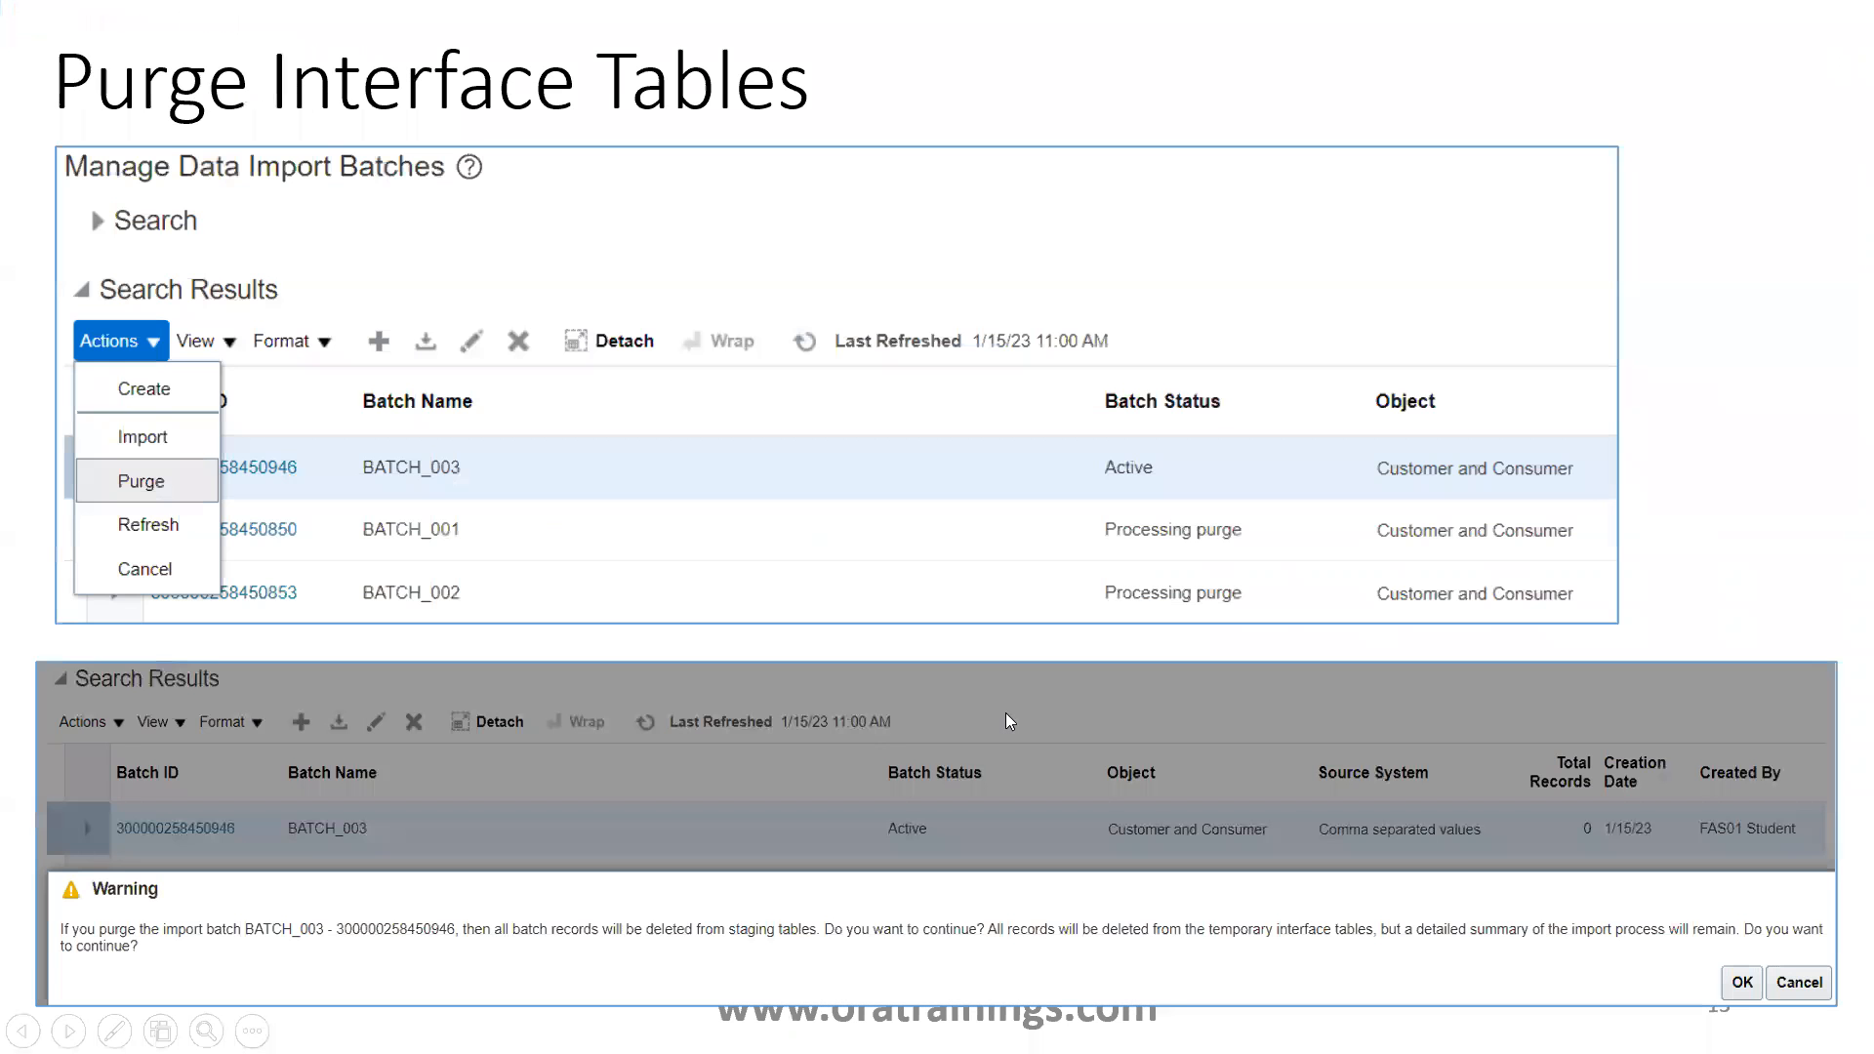
pyautogui.click(1006, 721)
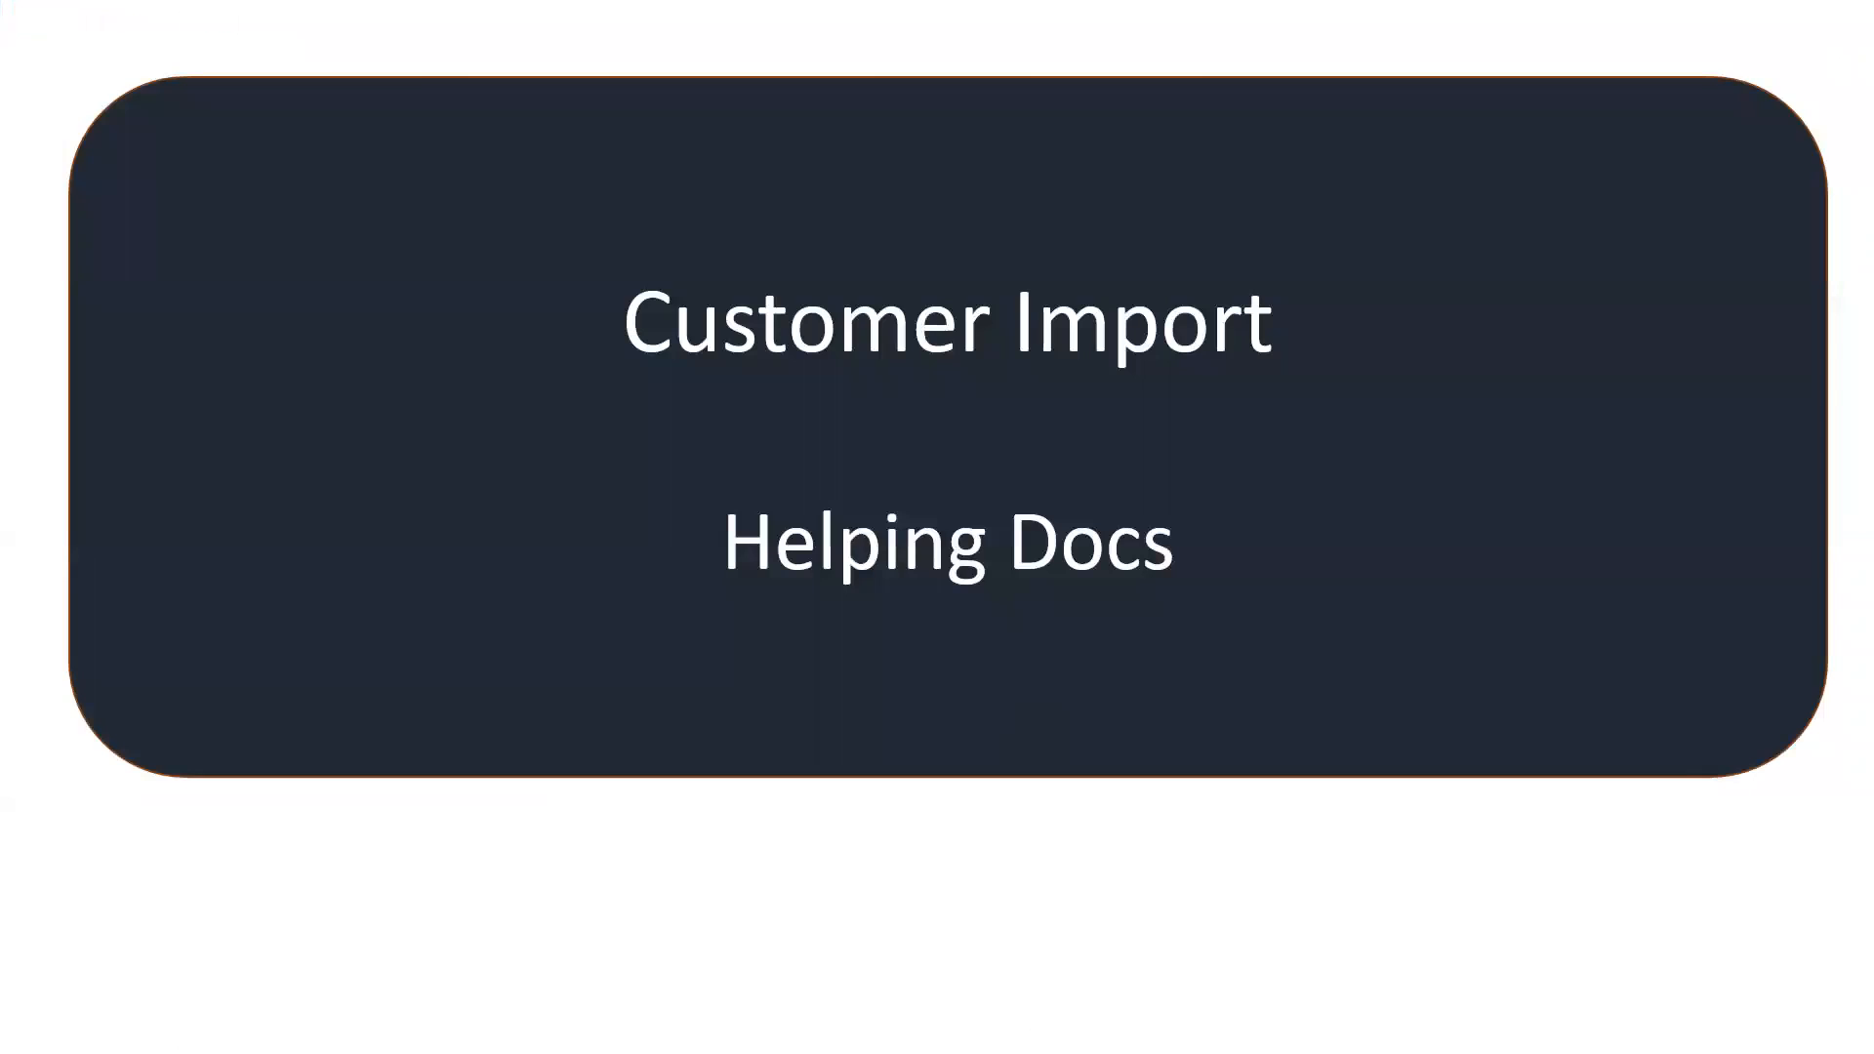
pyautogui.click(1008, 720)
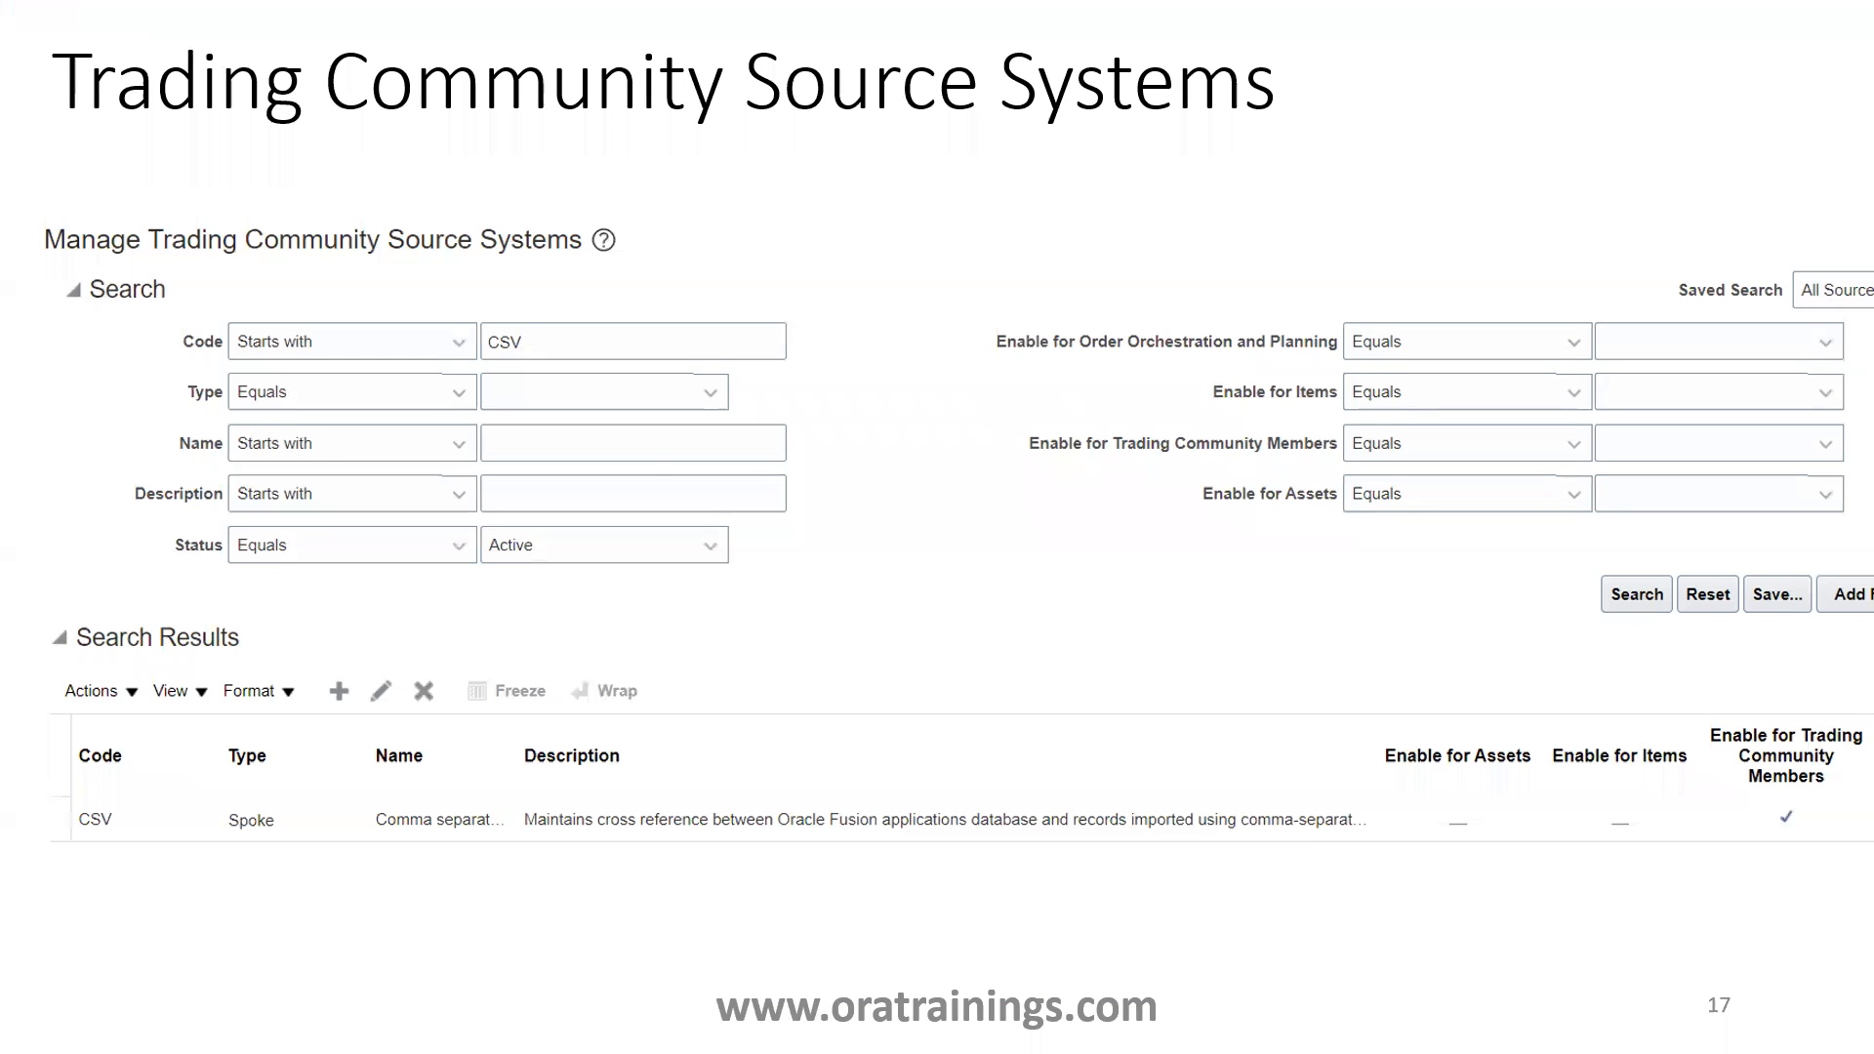
pyautogui.click(830, 386)
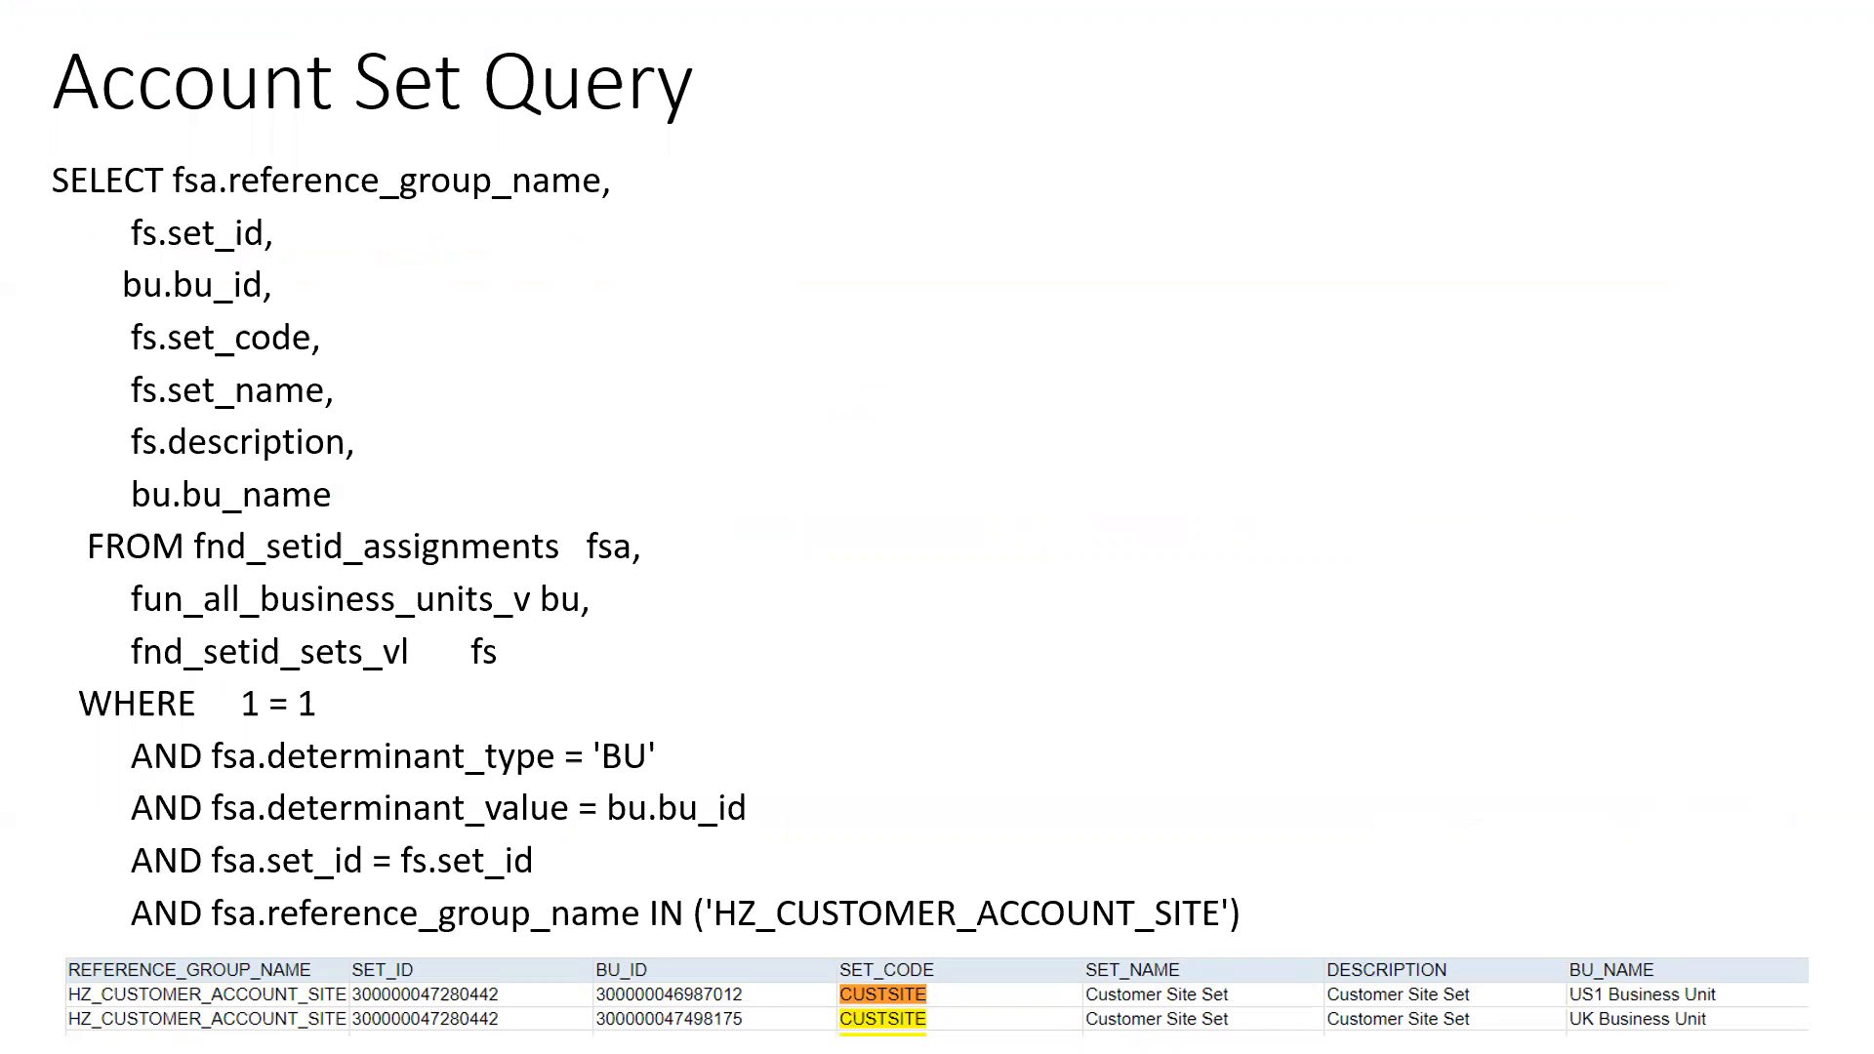
# Switch to CustomerImportTemplate.xlsm in Excel and check the Account Address Set value on the HZ_IMP_ACCTSITES_T sheet
pyautogui.hotkey('alt', 'Tab')
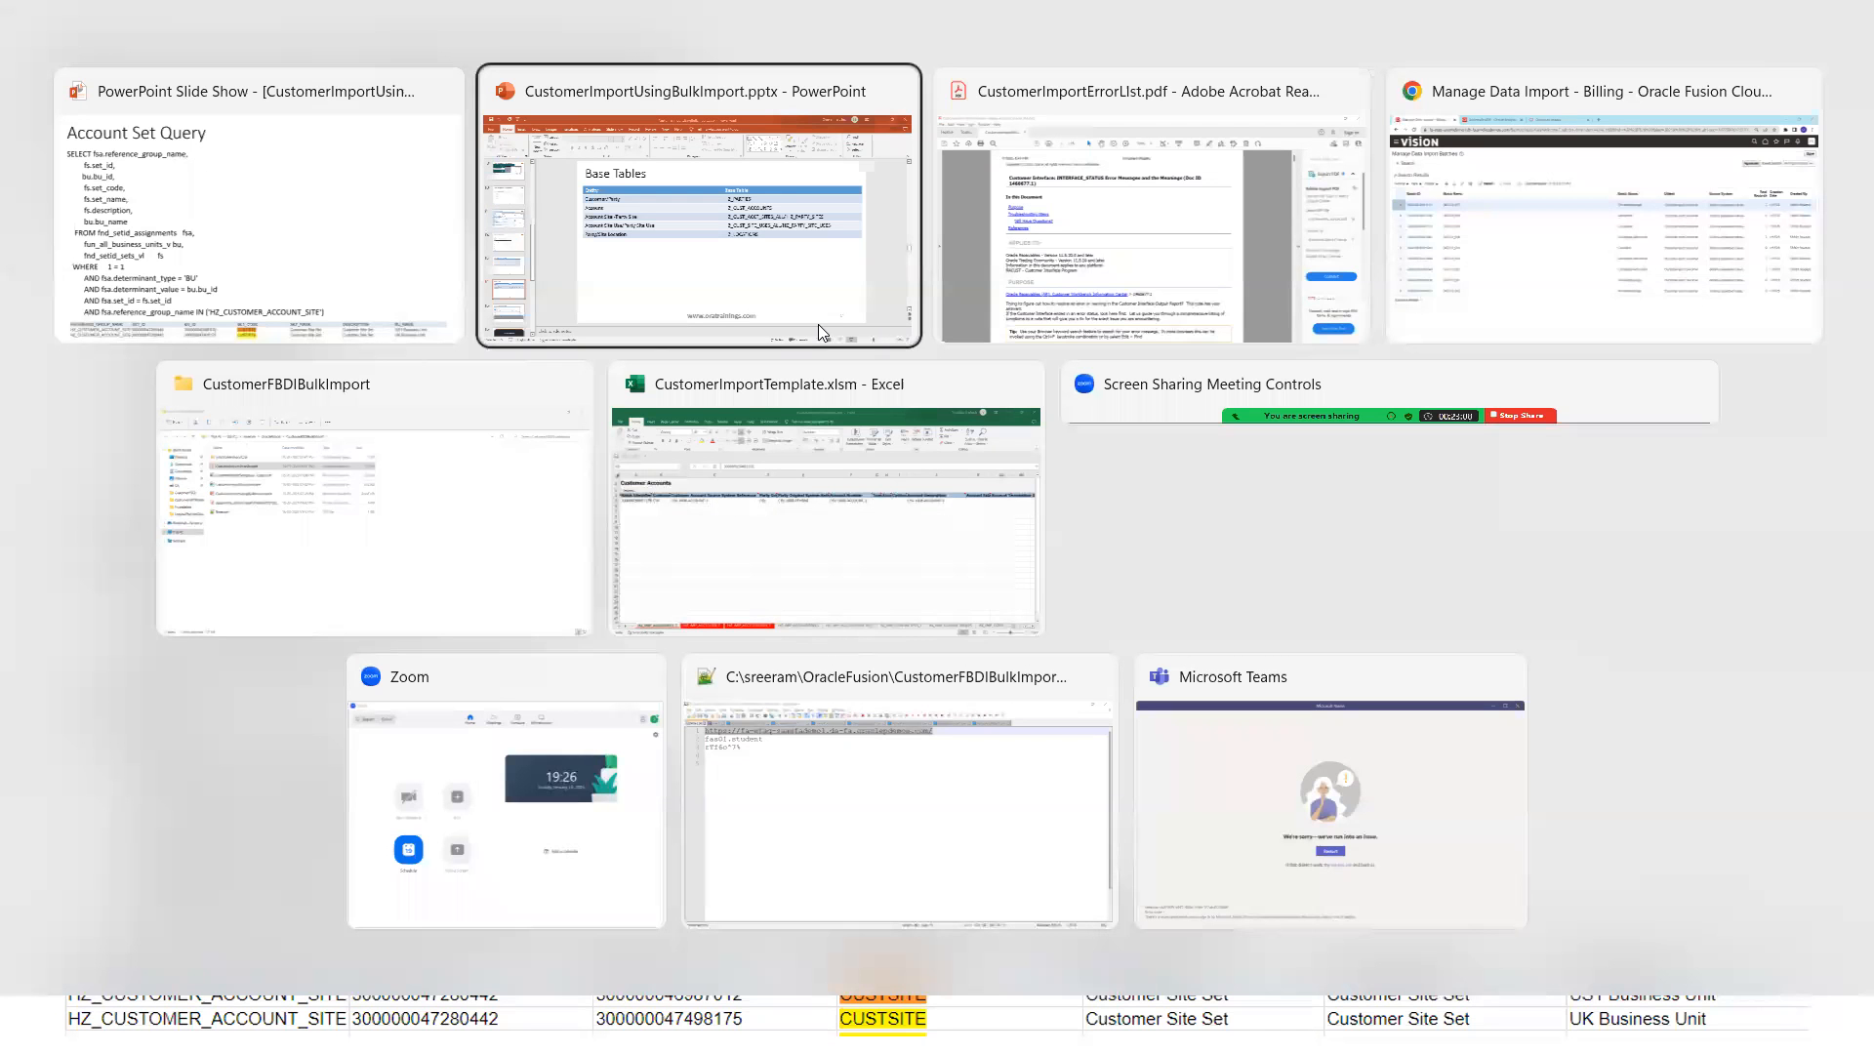
pyautogui.hotkey('alt', 'Tab')
pyautogui.hotkey('alt', 'Tab')
pyautogui.hotkey('alt', 'Tab')
pyautogui.hotkey('alt', 'Tab')
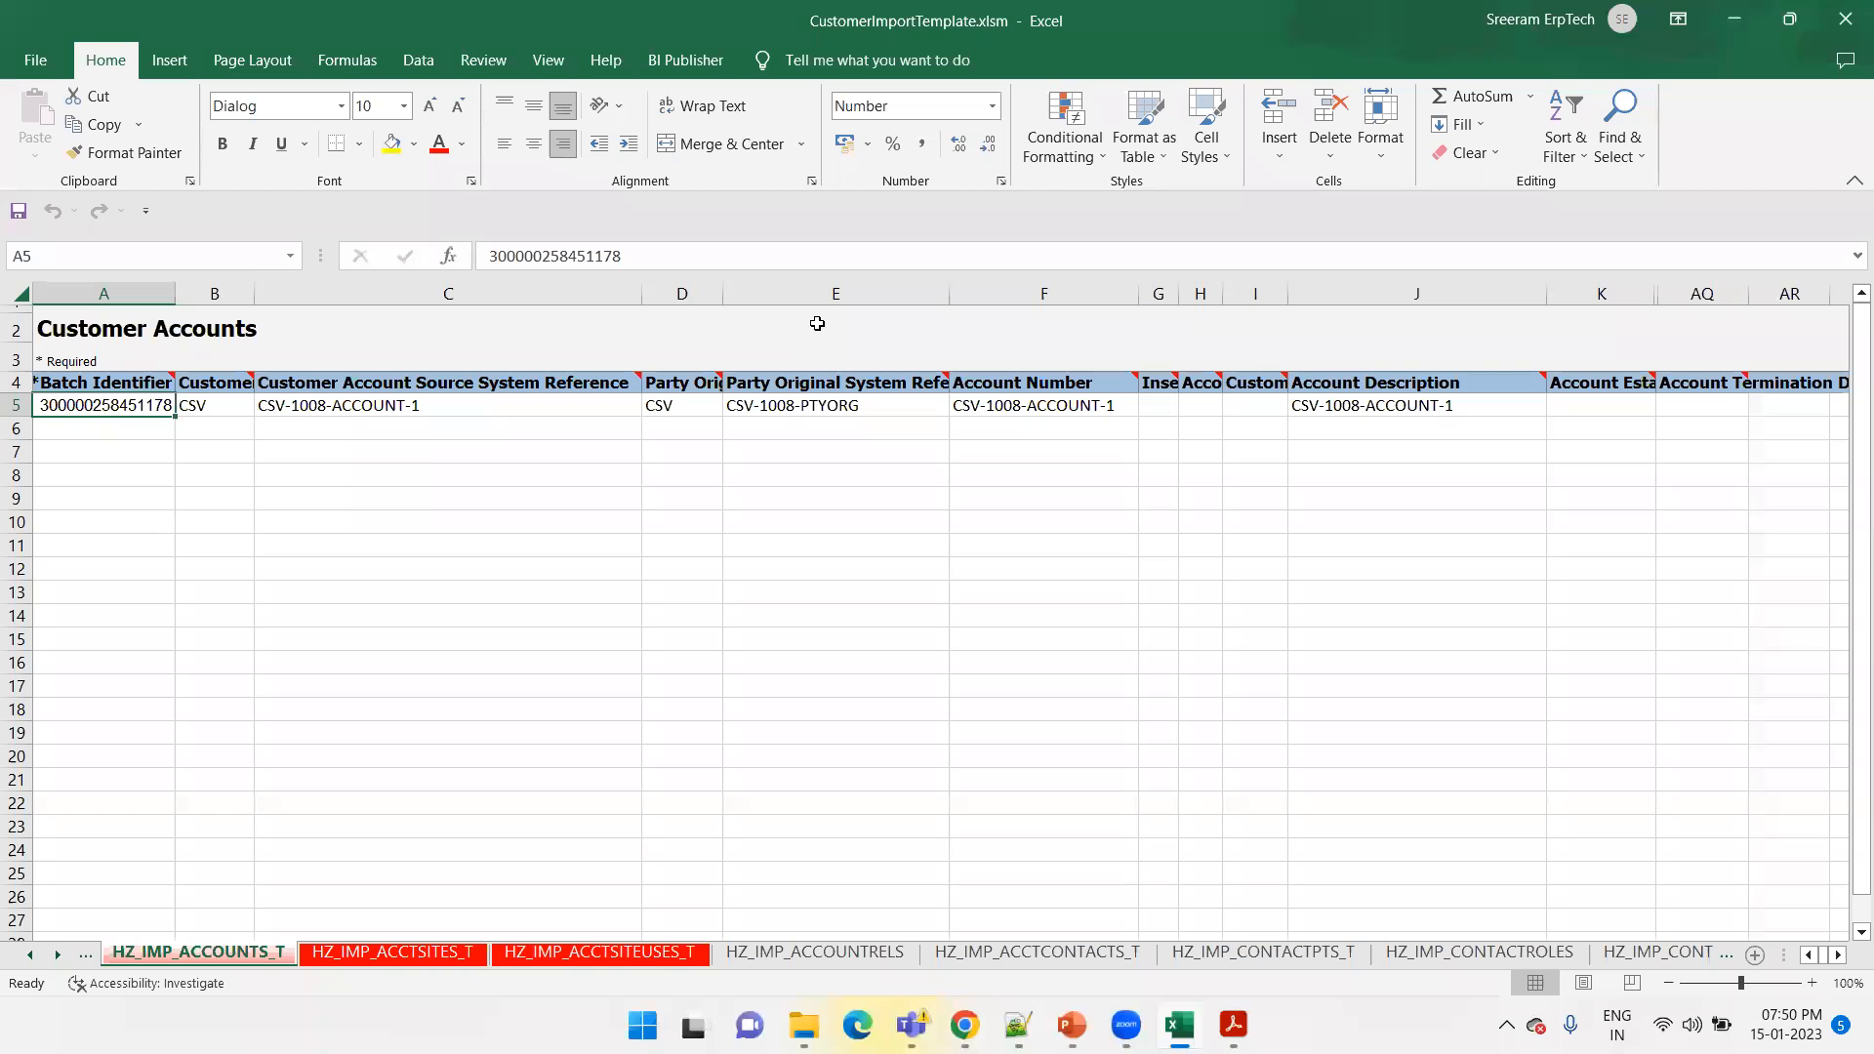
pyautogui.click(590, 952)
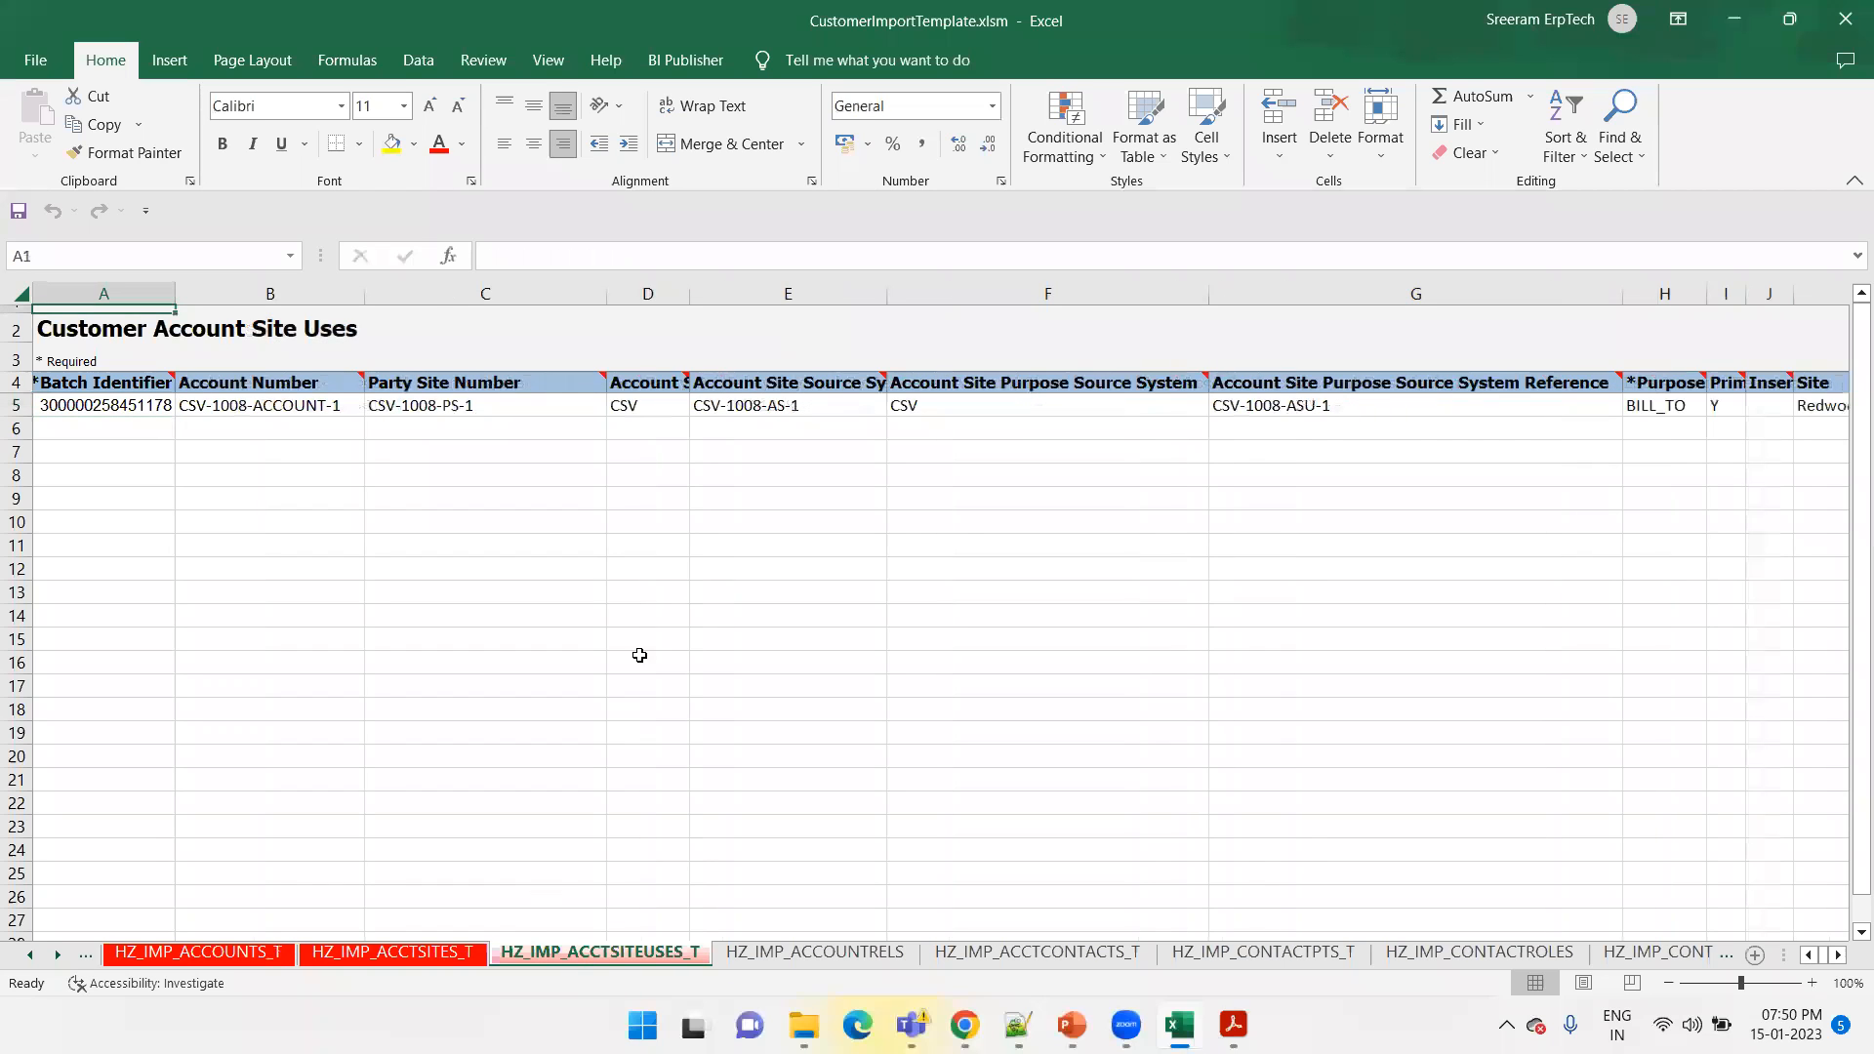
pyautogui.click(656, 563)
pyautogui.click(391, 953)
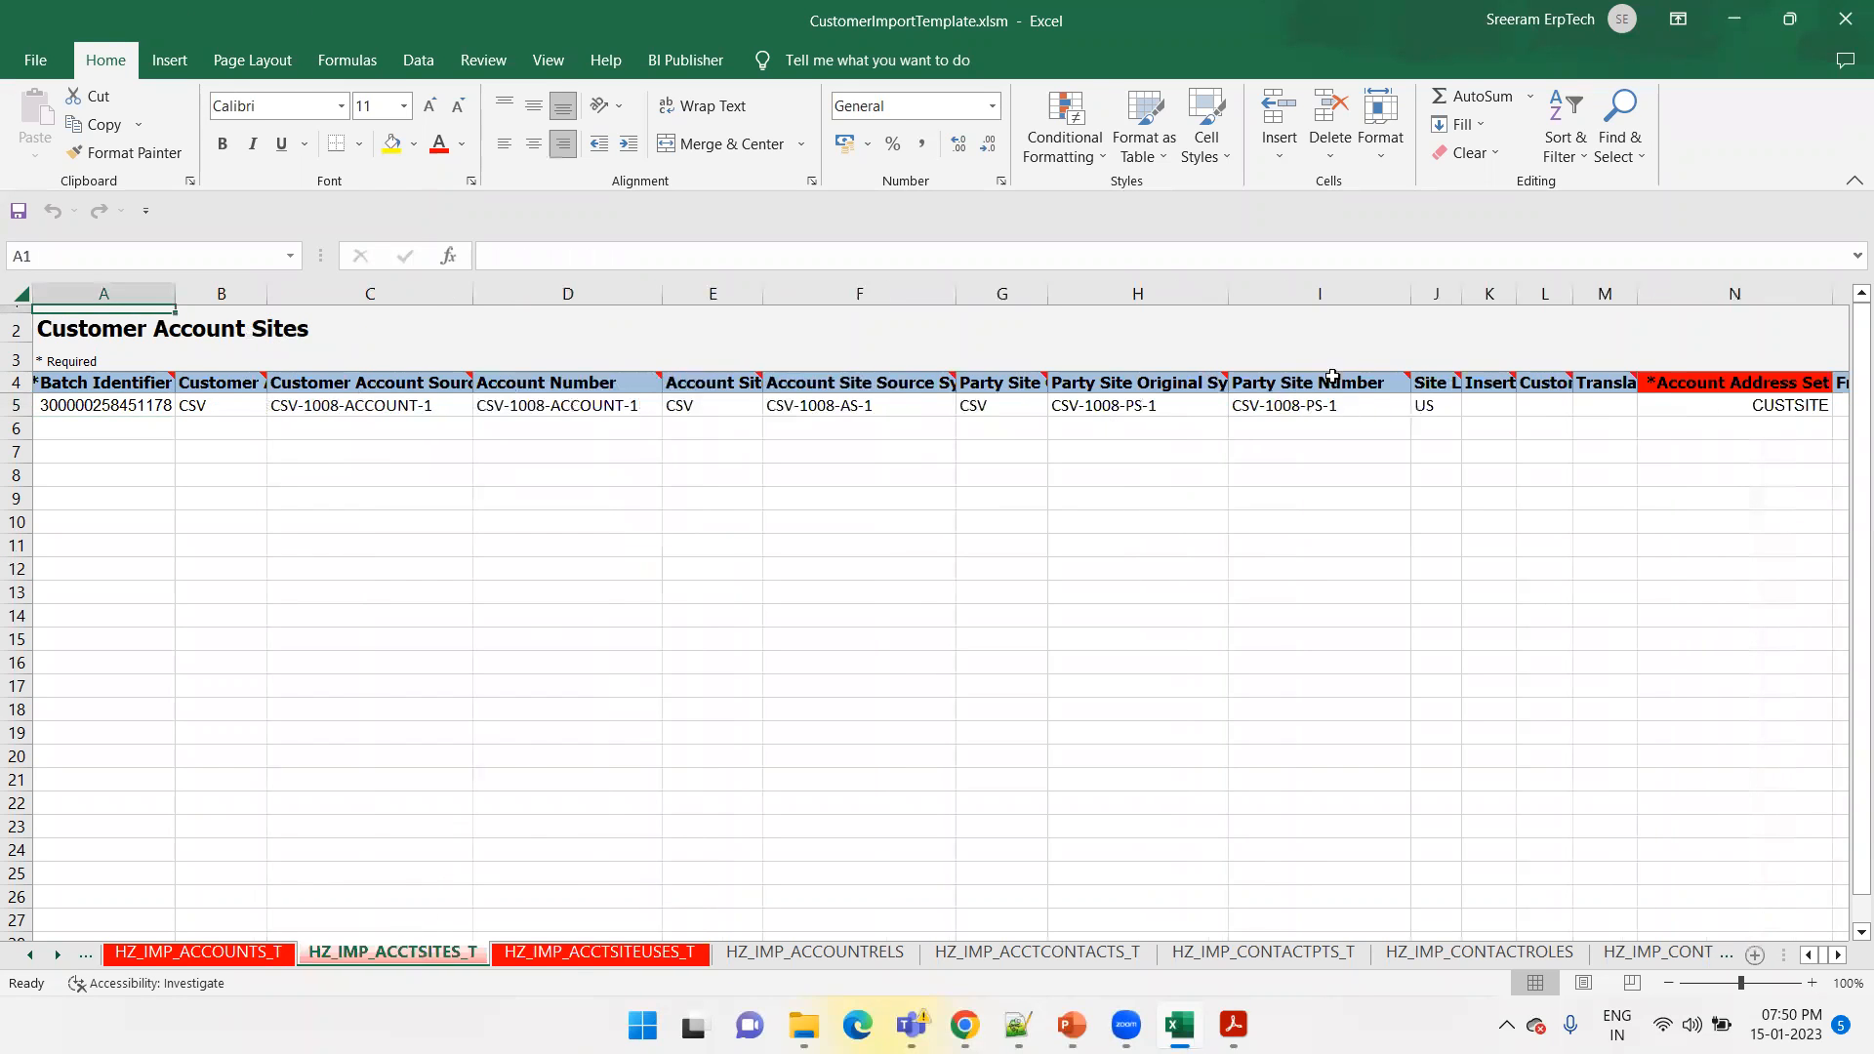
pyautogui.click(1646, 405)
pyautogui.press('Right')
pyautogui.press('Right')
pyautogui.moveTo(1500, 380)
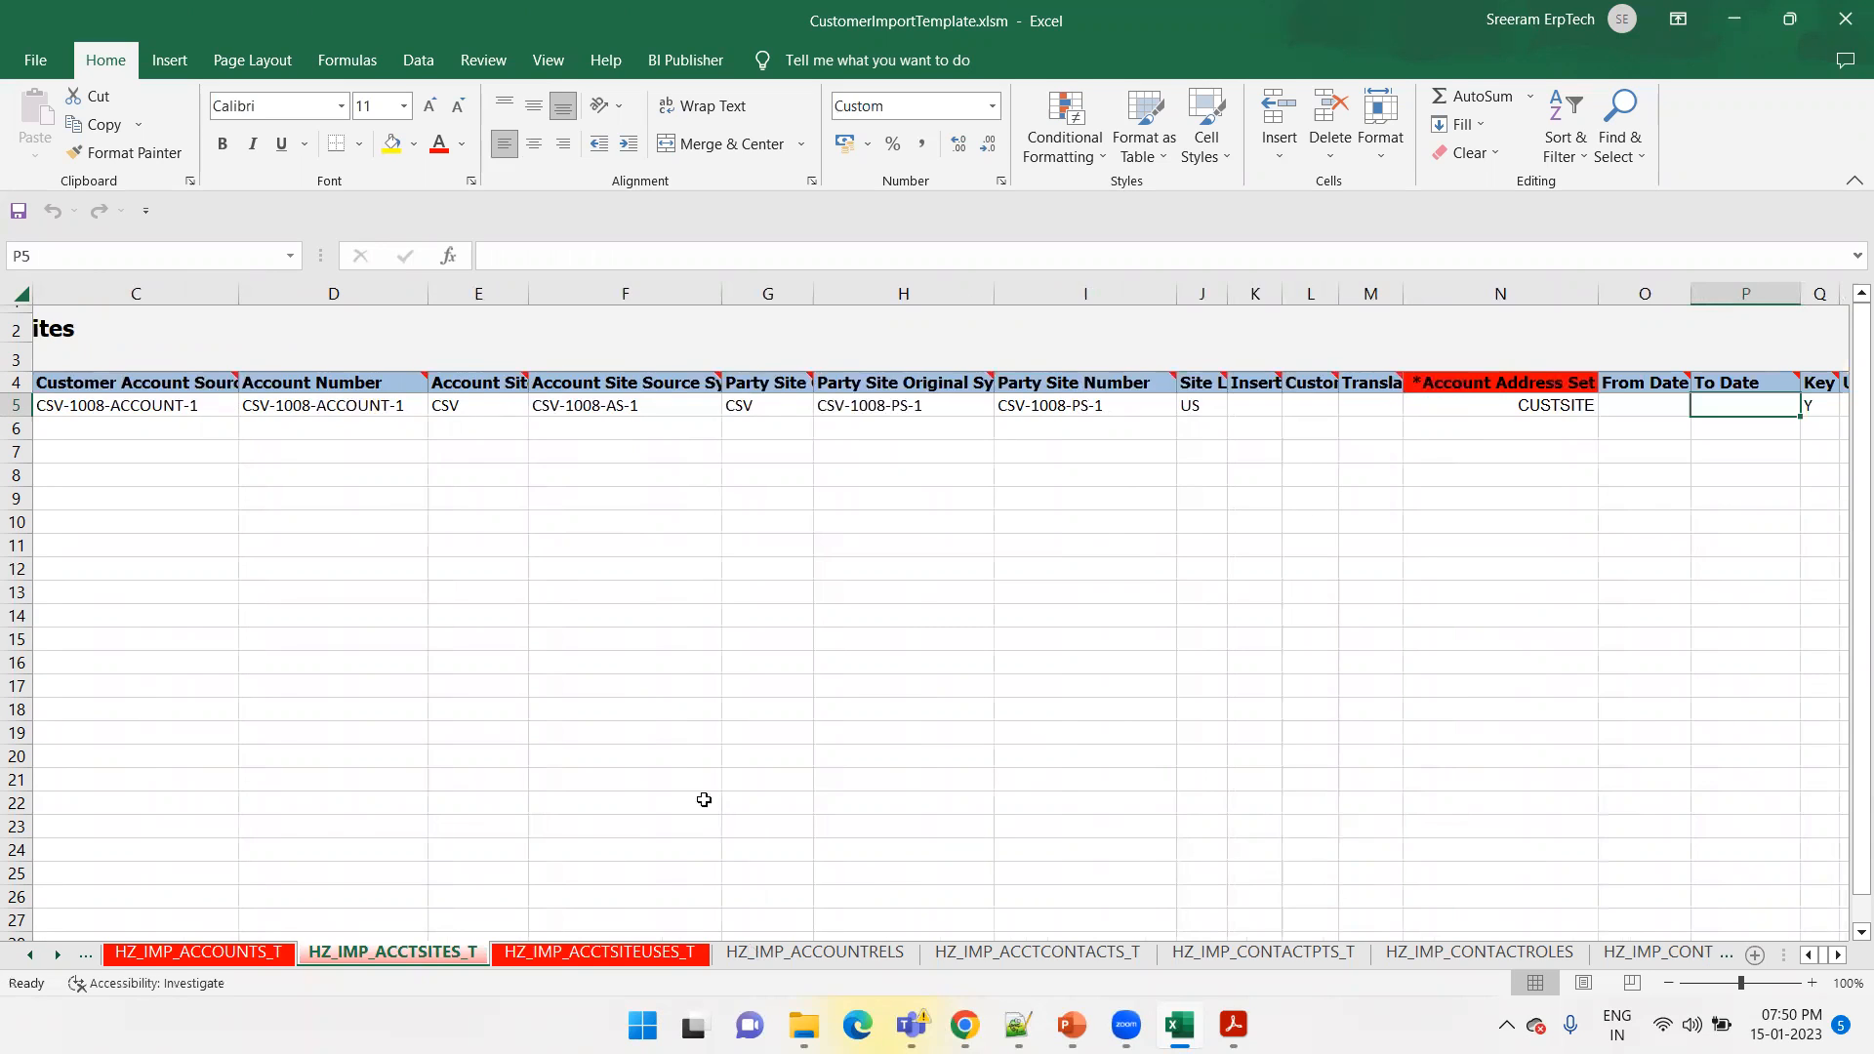
pyautogui.scroll(-1, 350, 895)
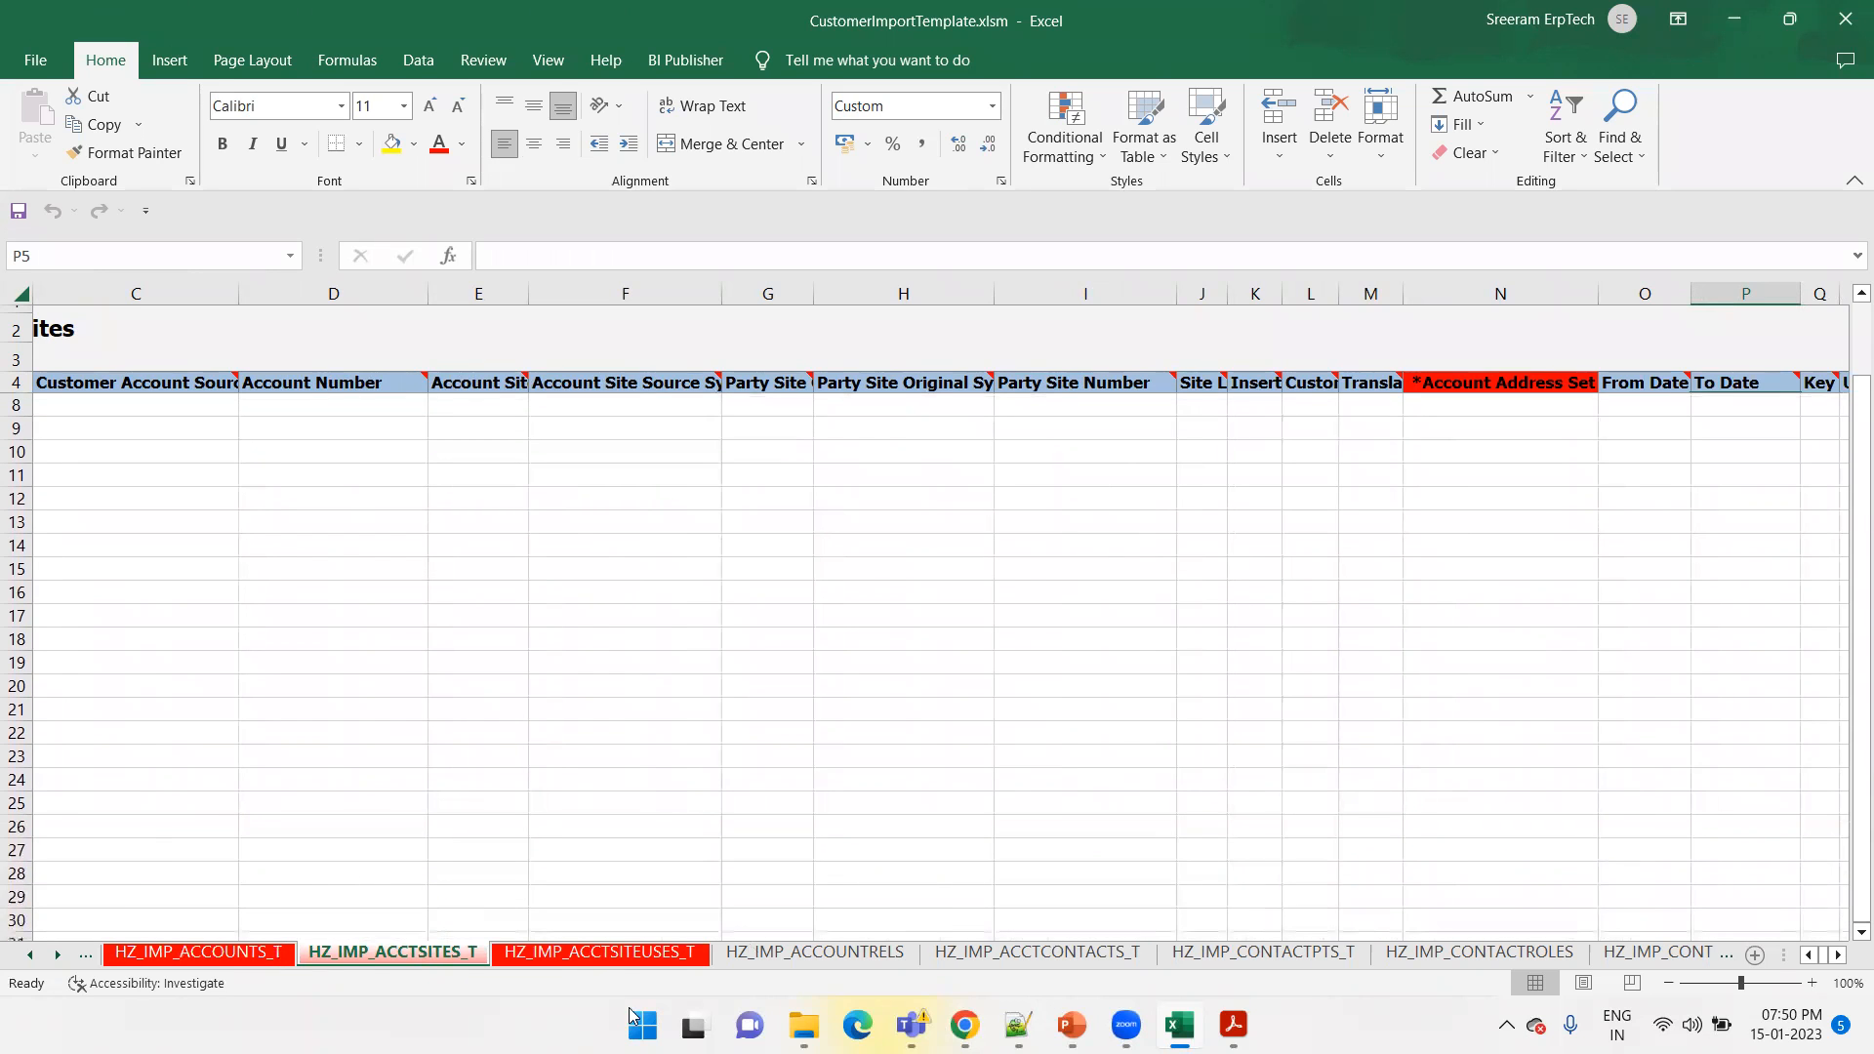
# Check the Account Address Purpose Set column, its header comment and its row 5 value on the HZ_IMP_ACCTSITEUSES_T sheet
pyautogui.click(628, 951)
pyautogui.press('Up')
pyautogui.press('Up')
pyautogui.press('Up')
pyautogui.press('Up')
pyautogui.press('Right')
pyautogui.press('Right')
pyautogui.press('Right')
pyautogui.press('Right')
pyautogui.press('Right')
pyautogui.press('Right')
pyautogui.press('Right')
pyautogui.press('Right')
pyautogui.press('Right')
pyautogui.press('Right')
pyautogui.press('Right')
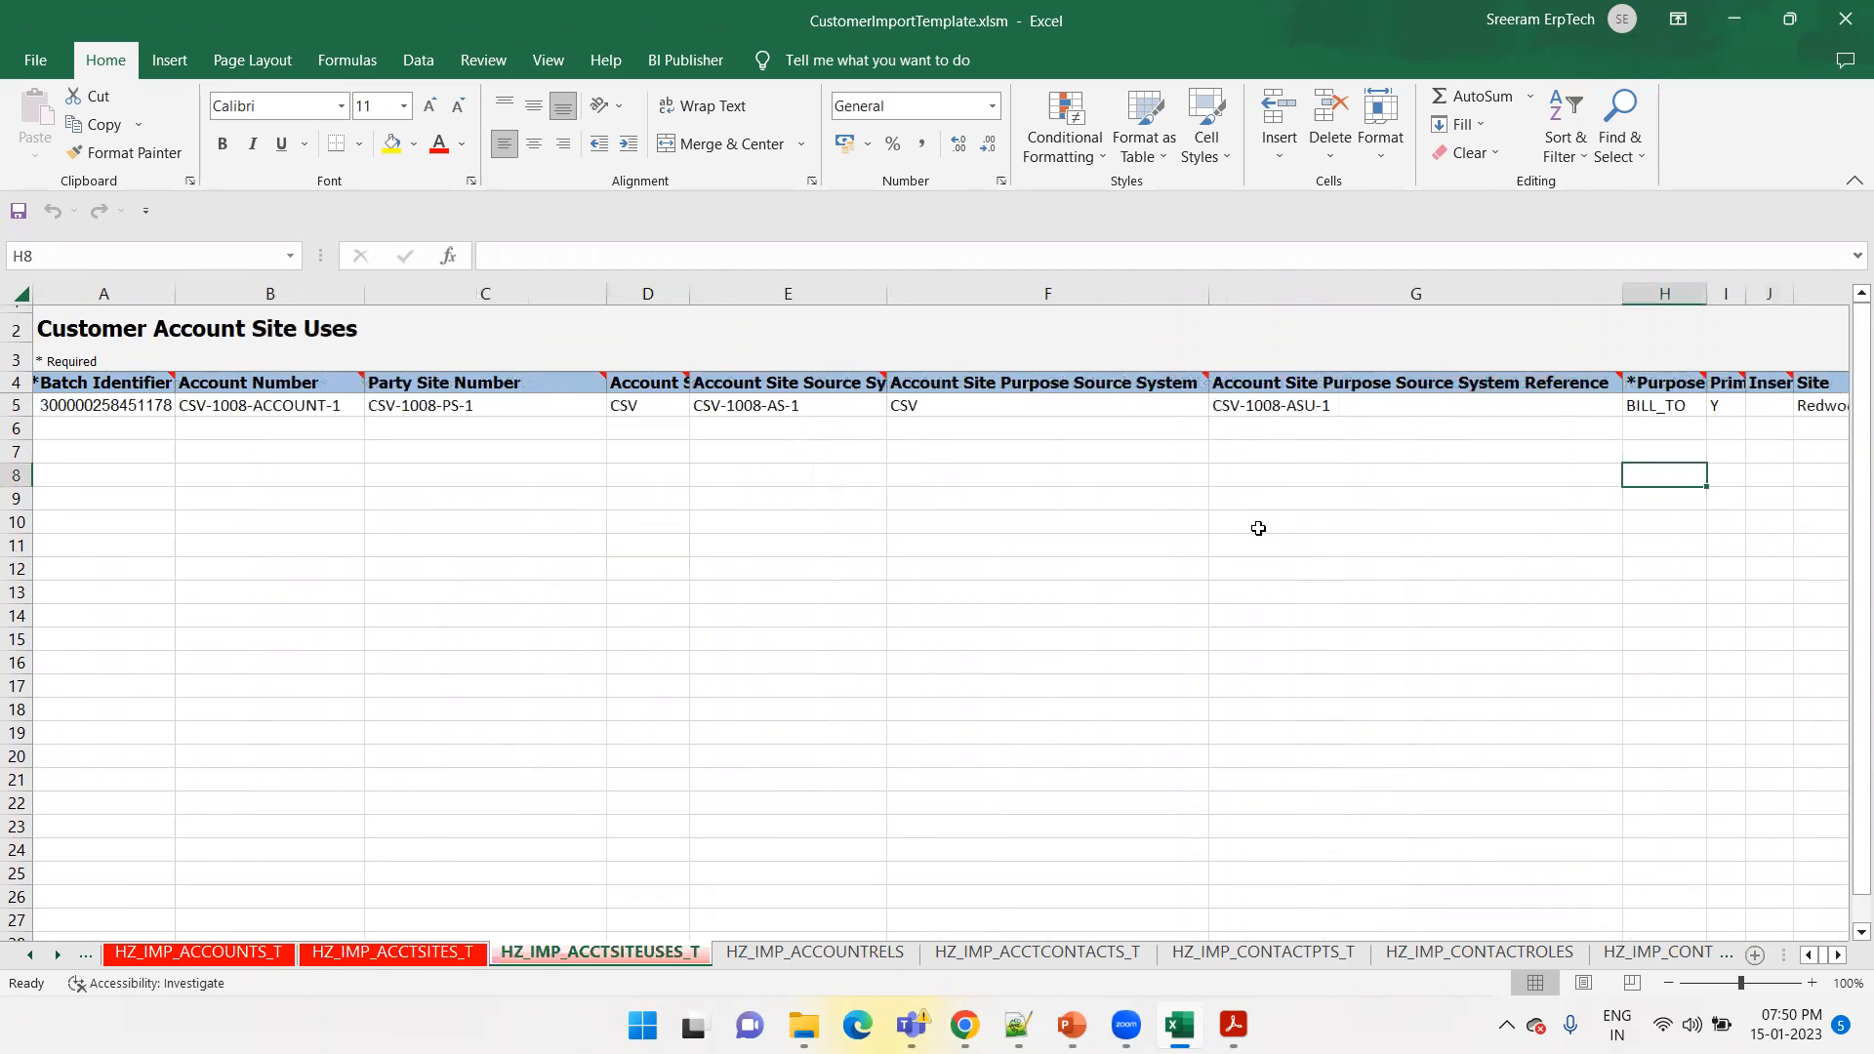
pyautogui.press('Right')
pyautogui.press('Right')
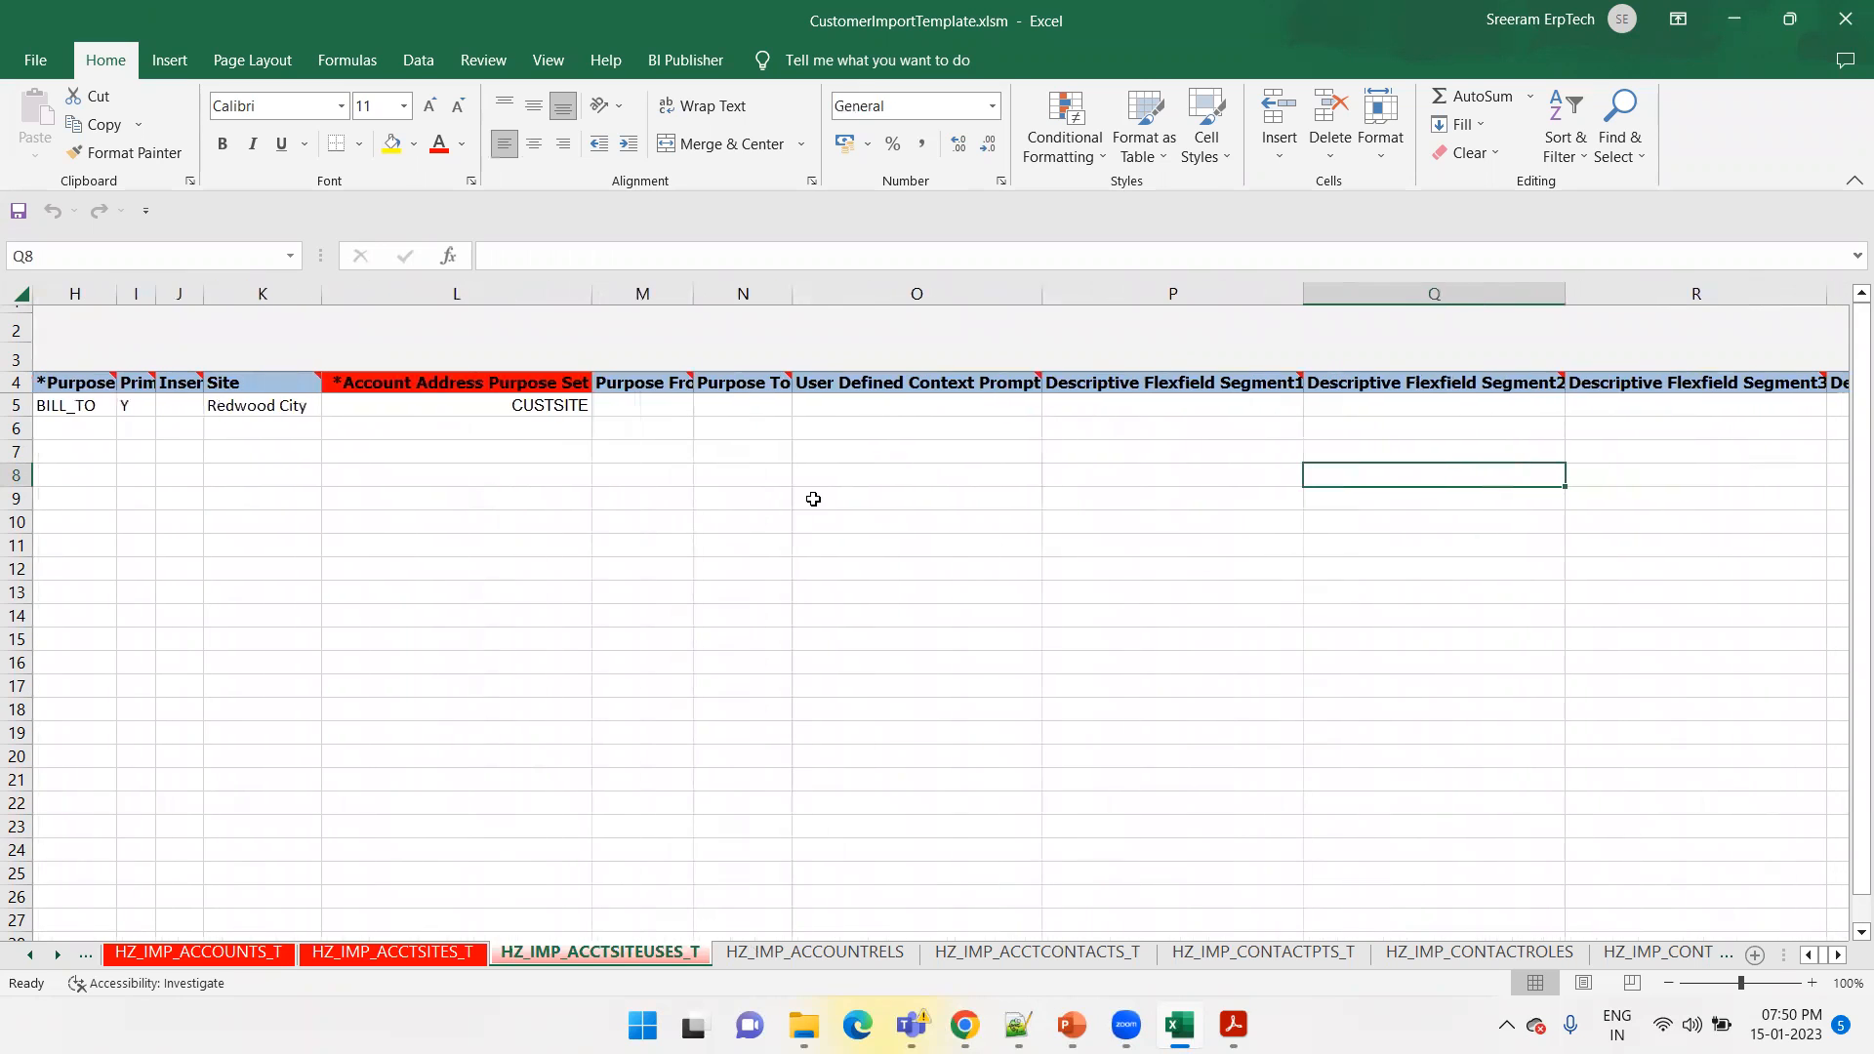
pyautogui.moveTo(491, 386)
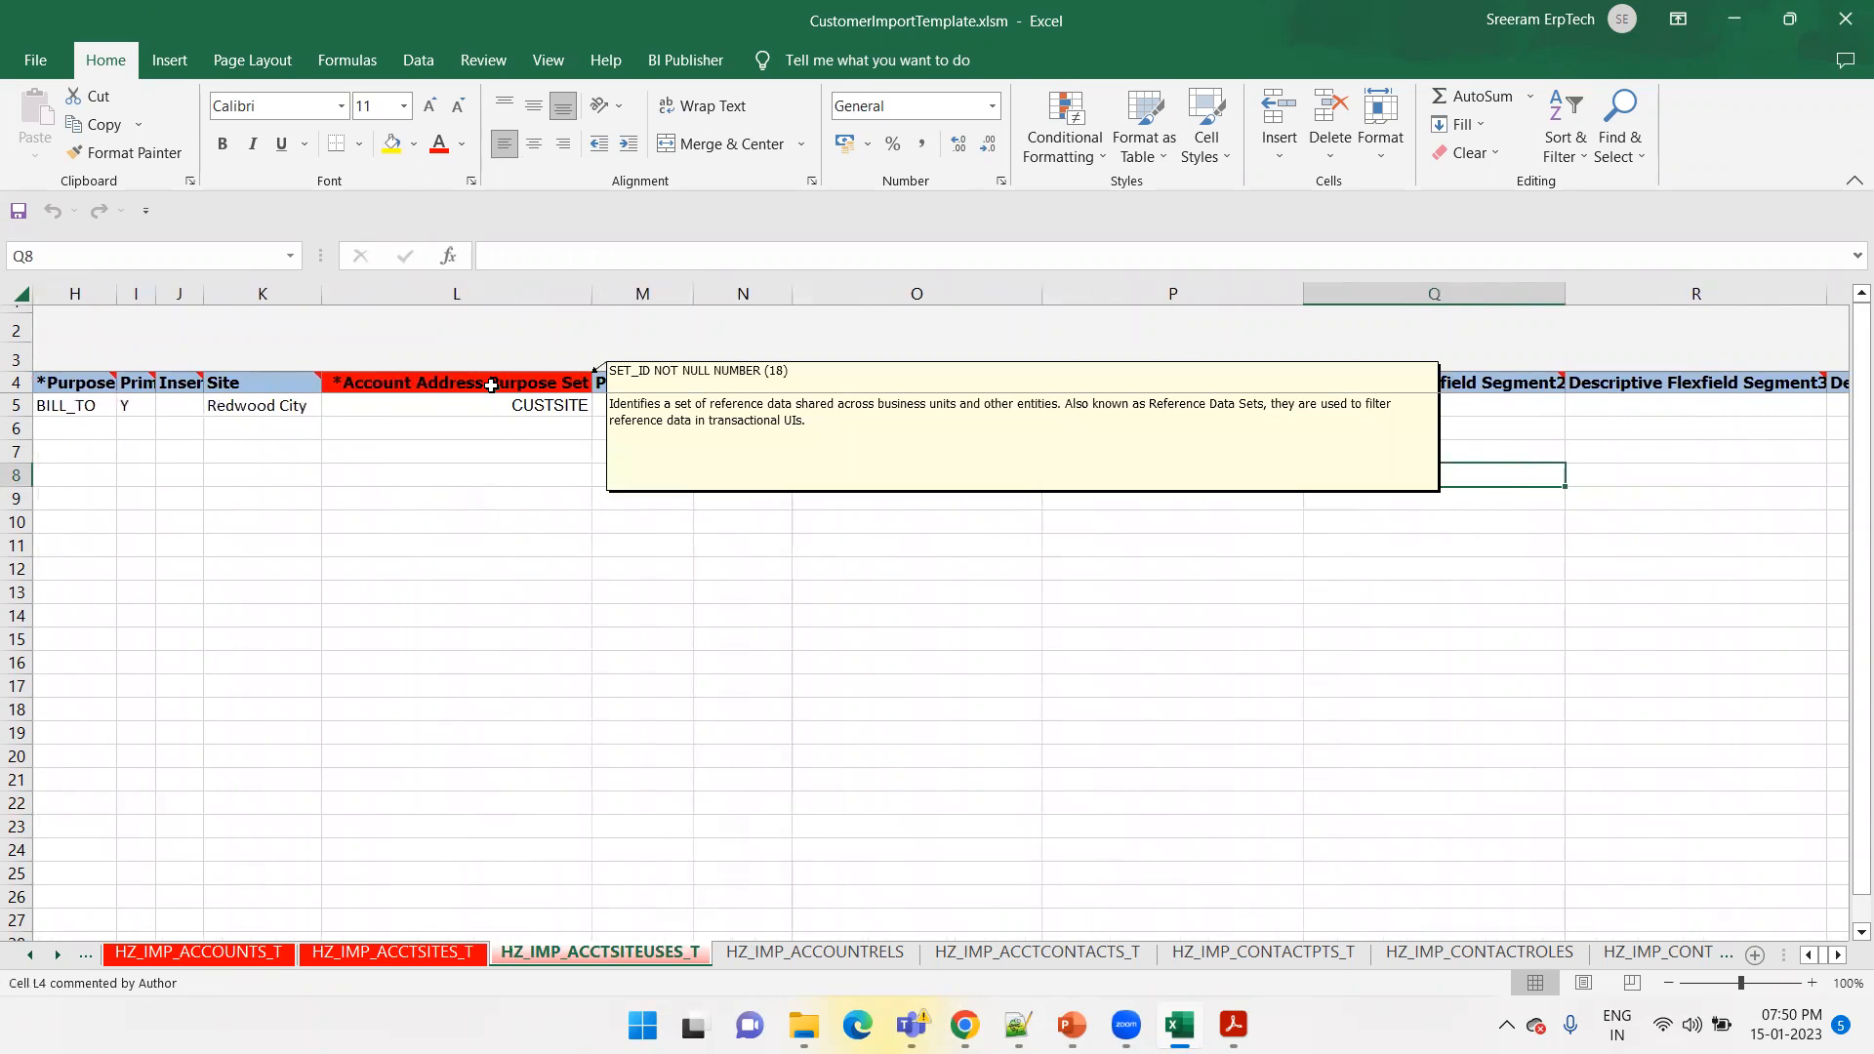
pyautogui.click(491, 409)
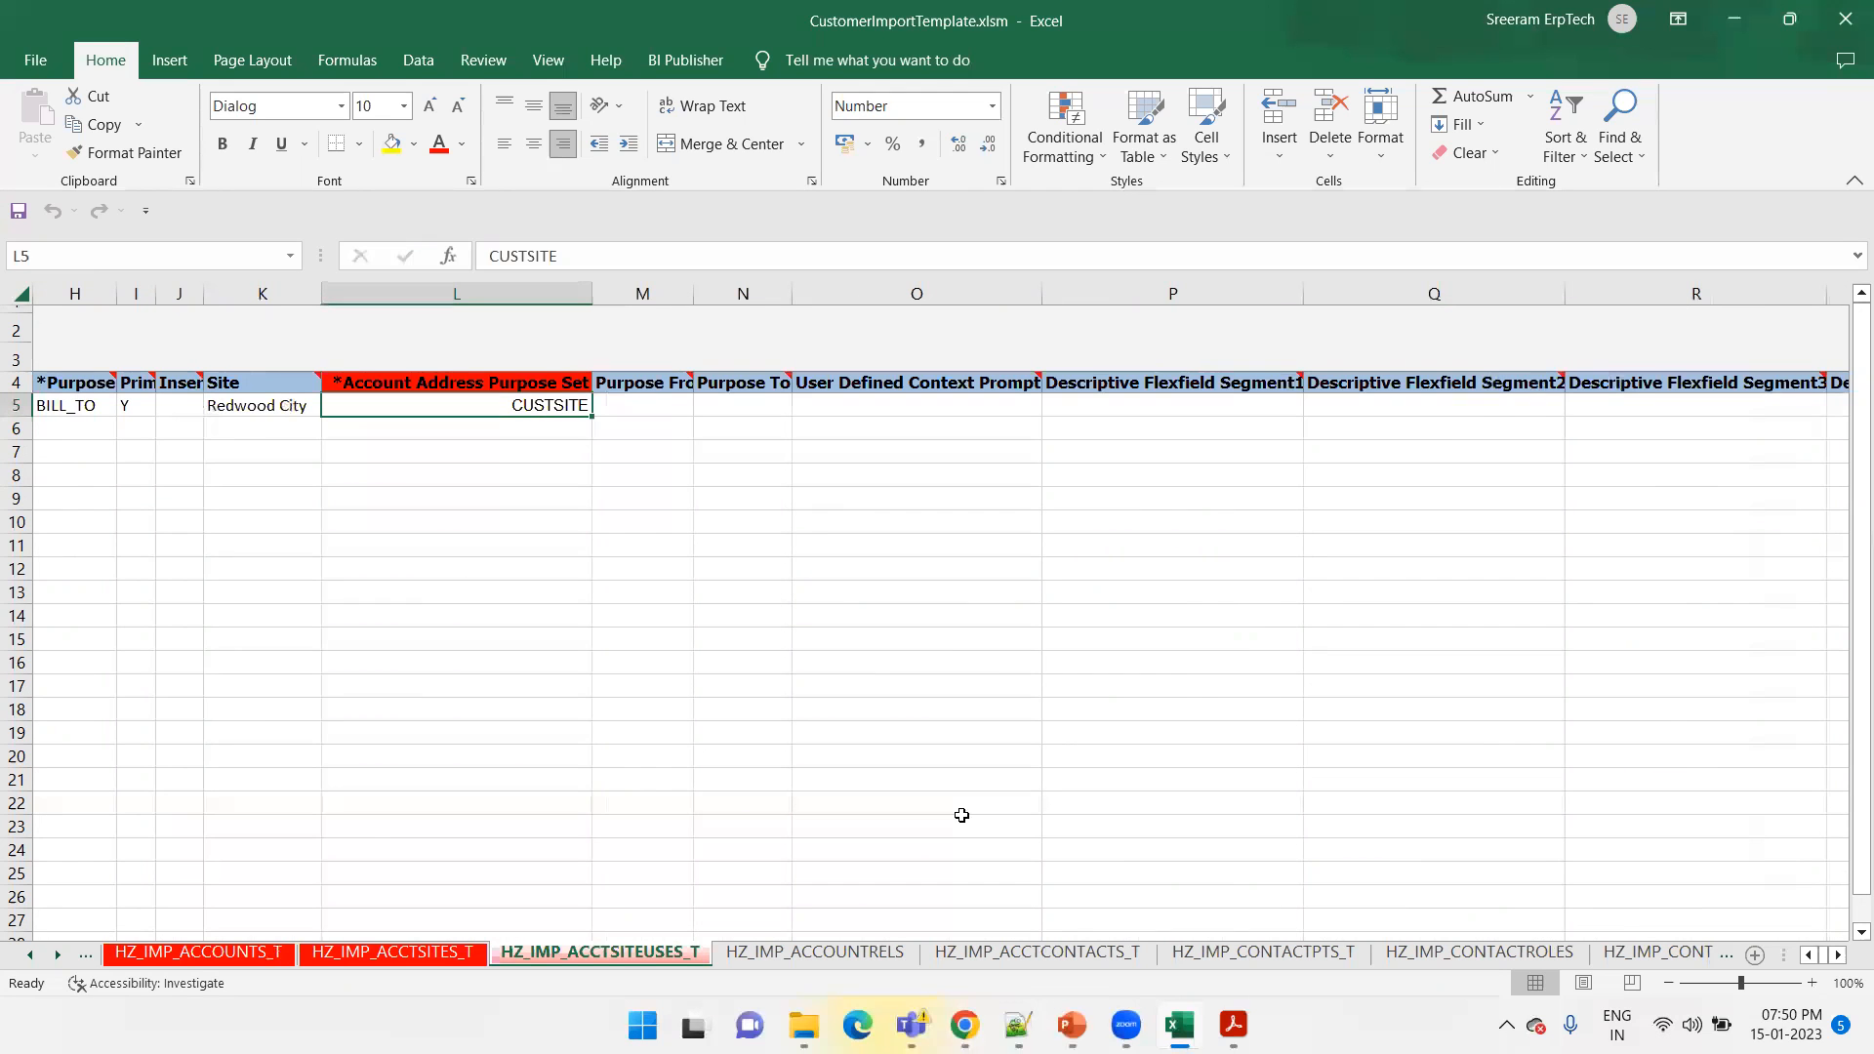
# Switch to Chrome and review the control file and table links on the Oracle Customer Import documentation page
pyautogui.click(964, 1025)
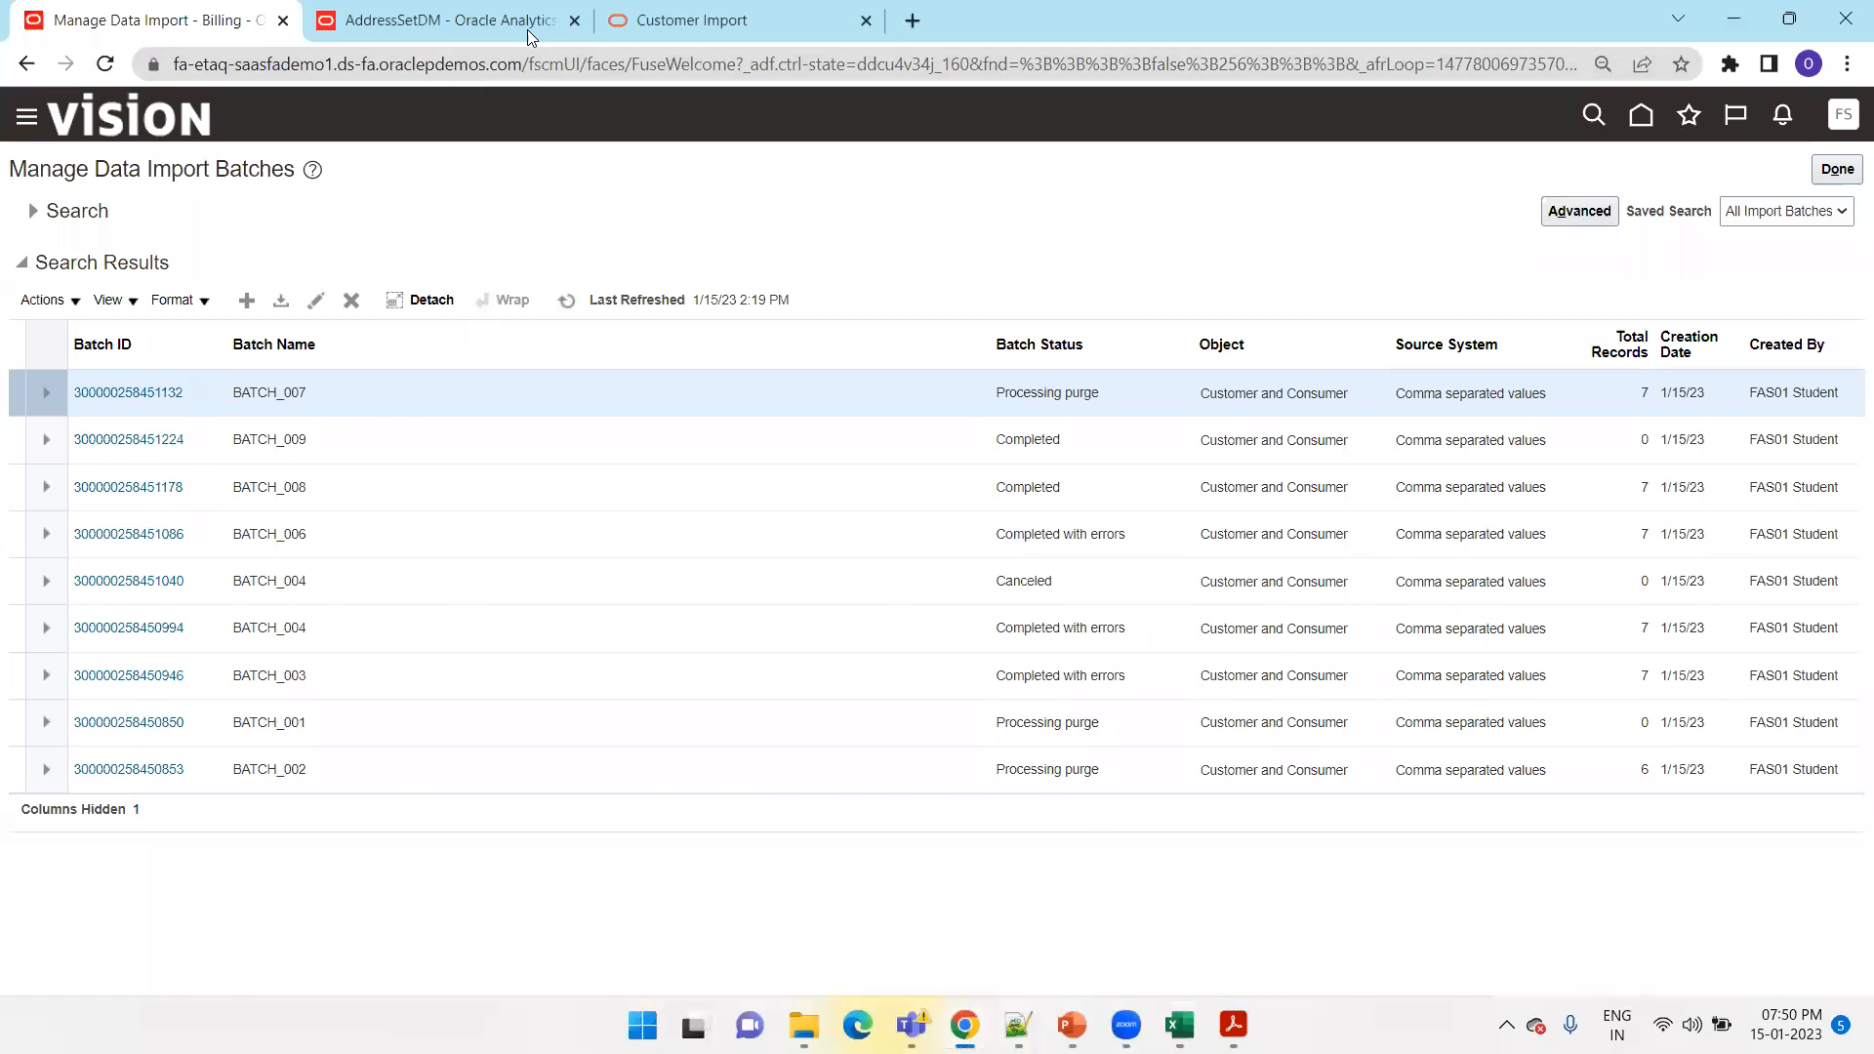
pyautogui.click(688, 21)
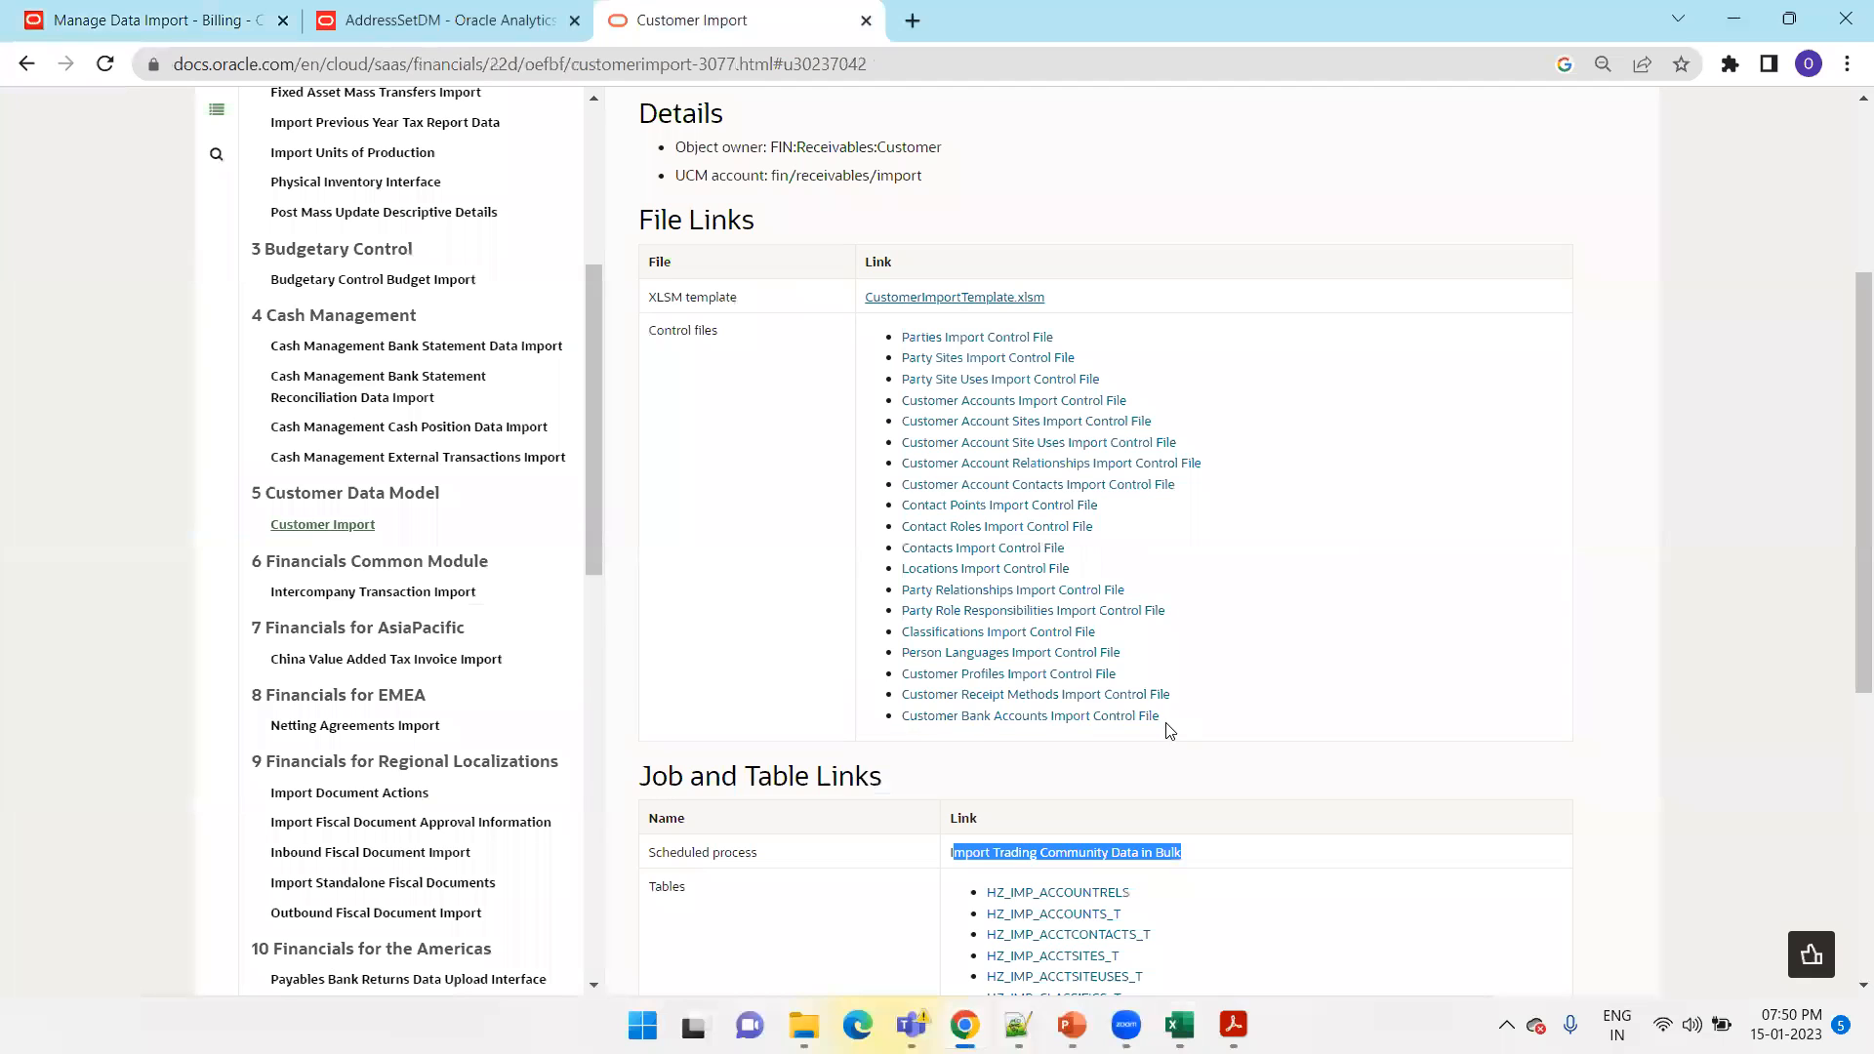
pyautogui.scroll(-1, 1150, 664)
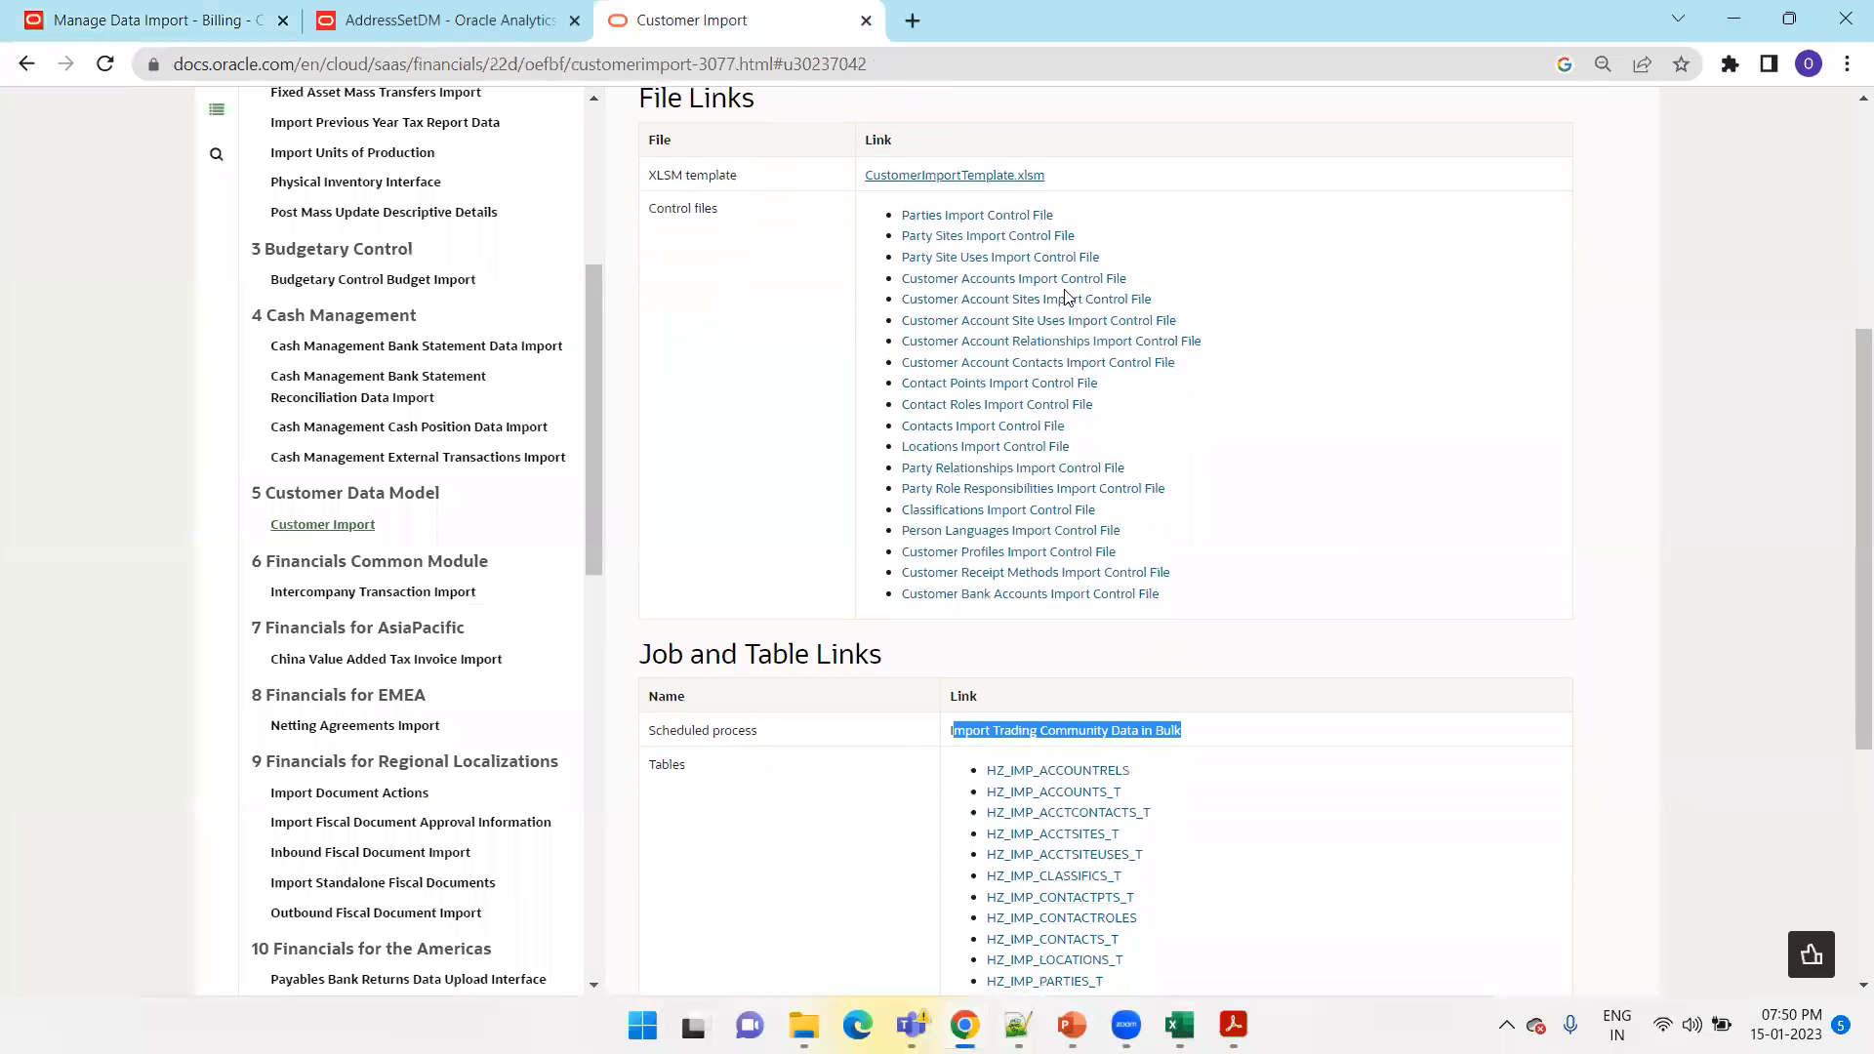
pyautogui.scroll(-1, 1070, 391)
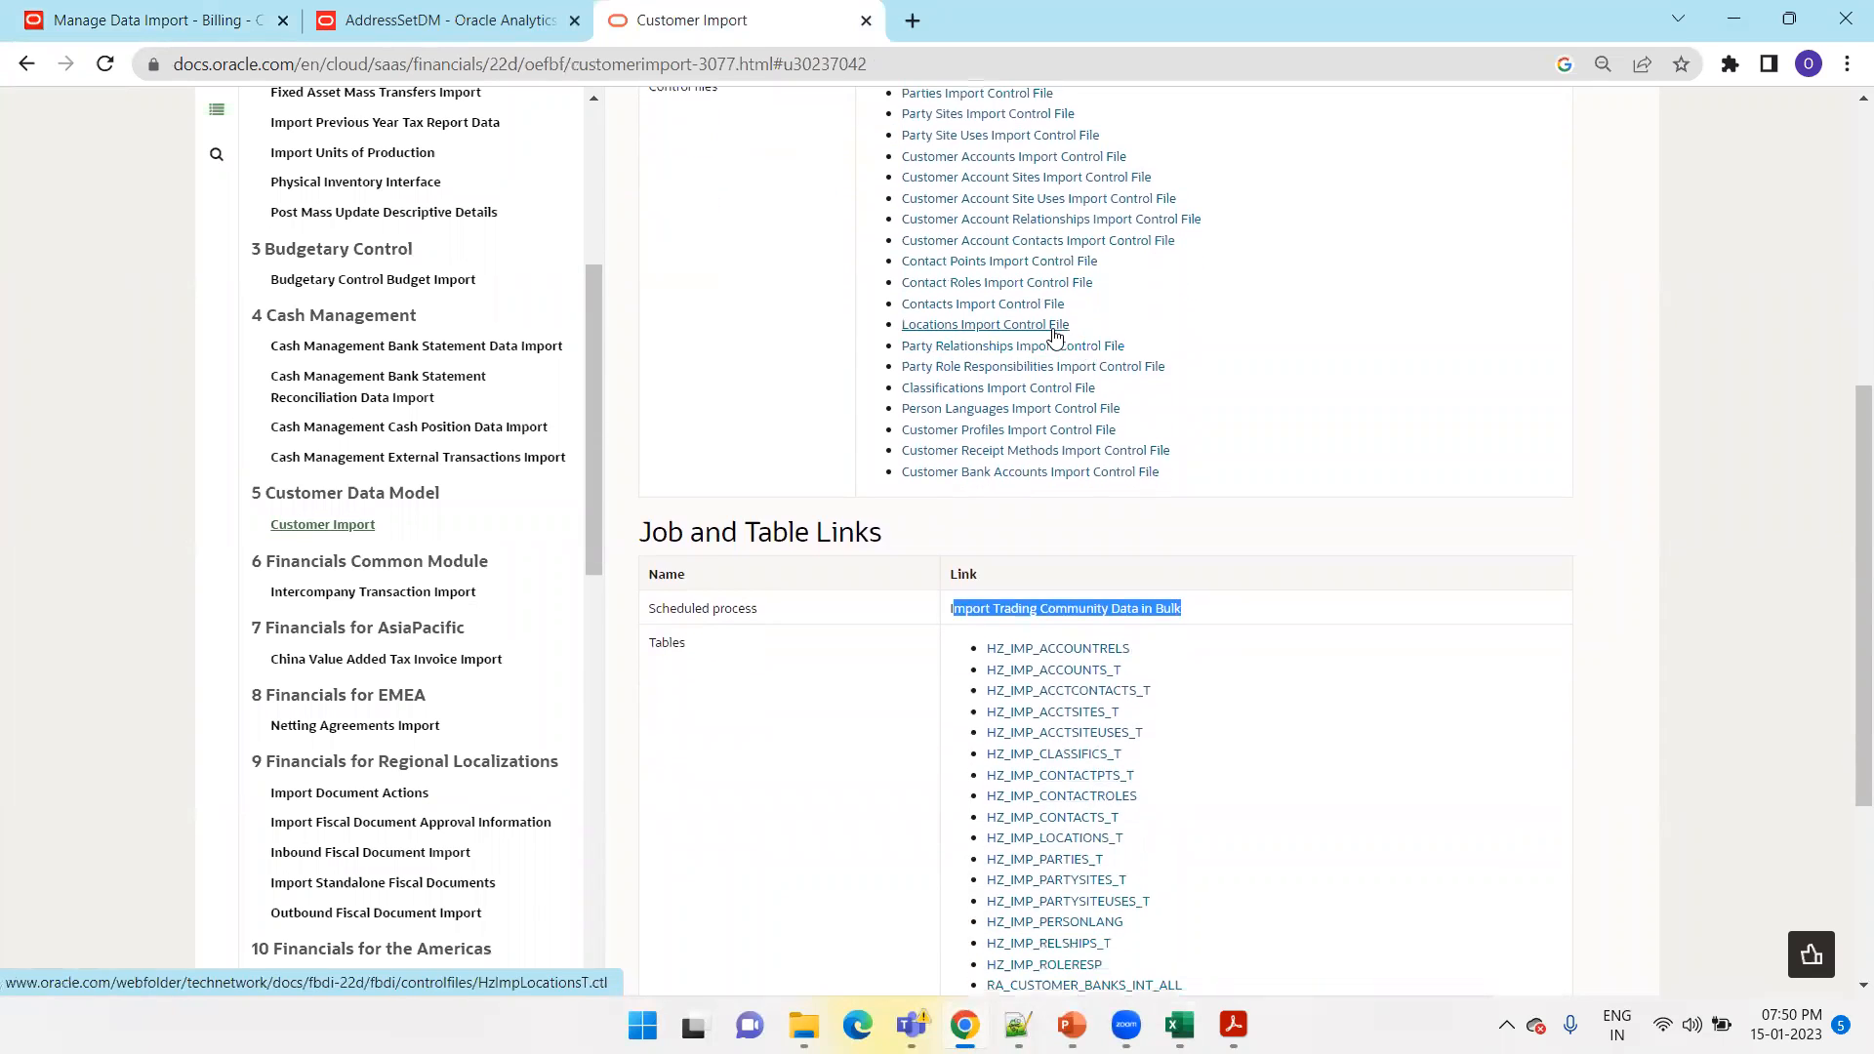
# Download the Customer Account Sites Import Control File and open HzImpAcctSitesT (1).ctl in Notepad++
pyautogui.click(1069, 185)
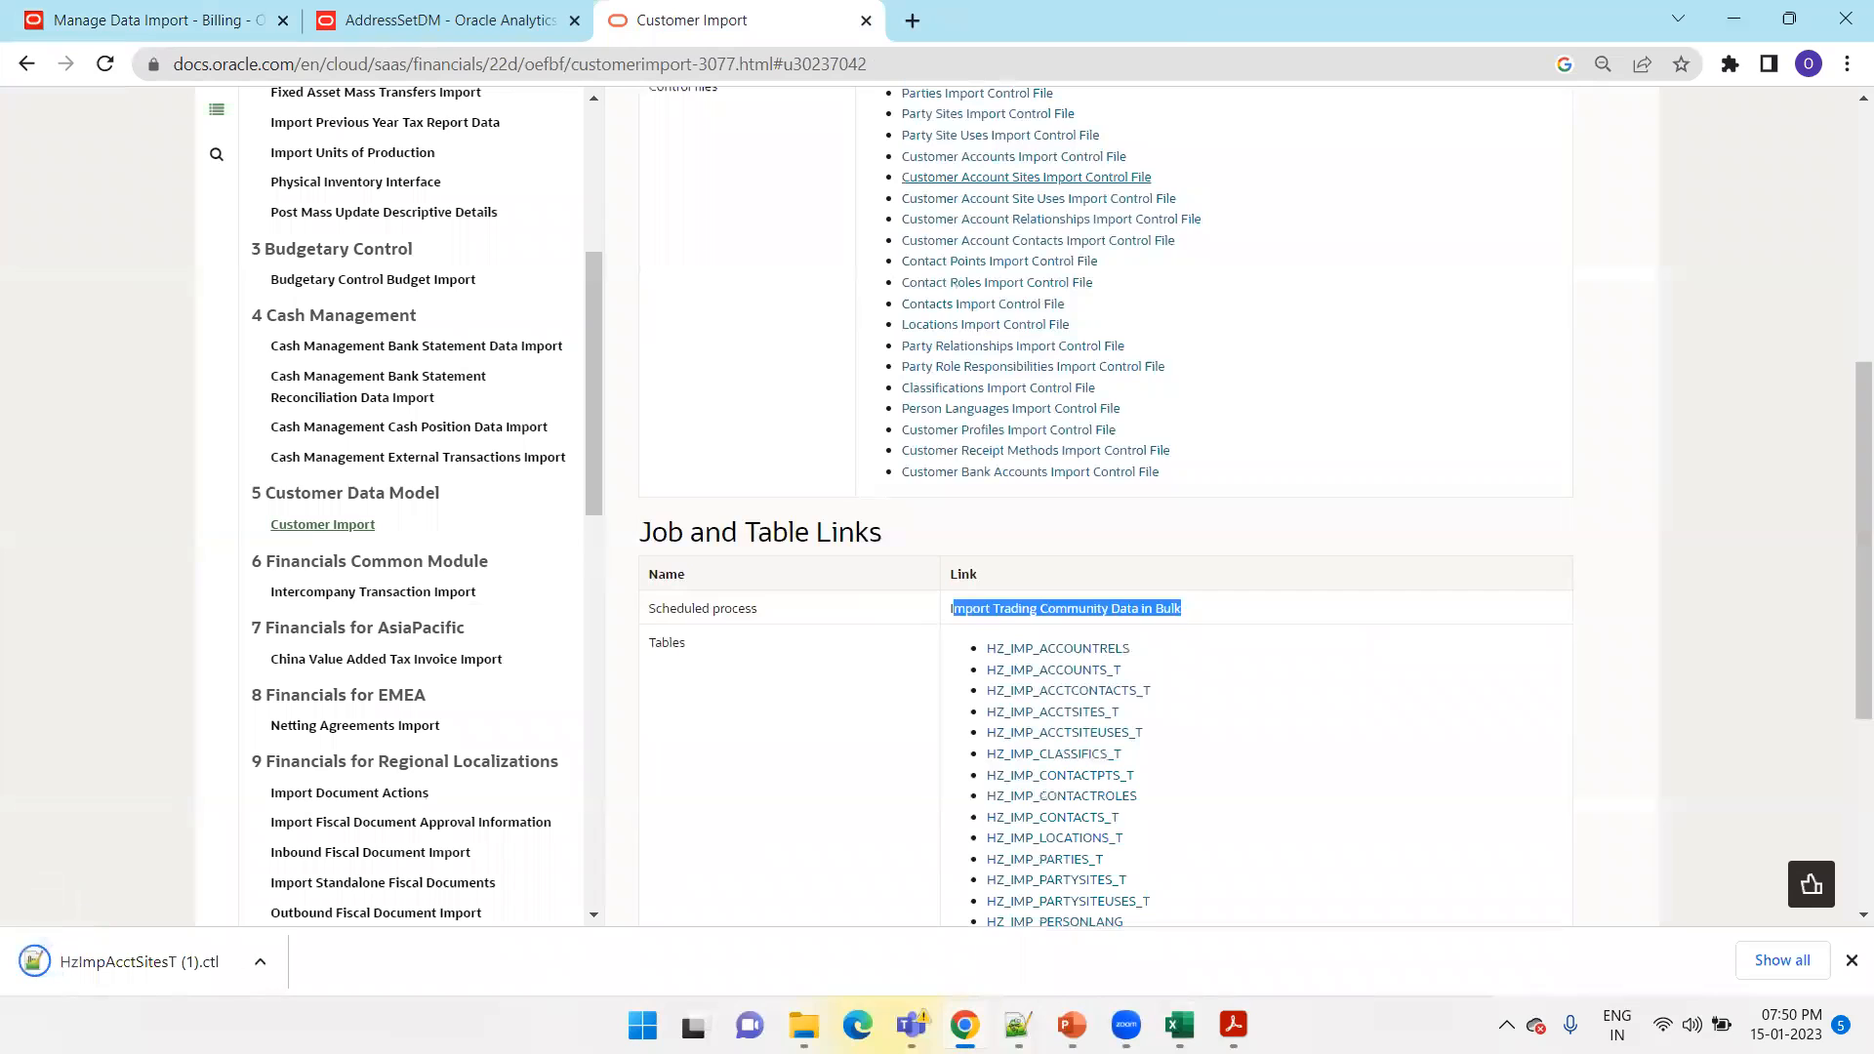
pyautogui.click(112, 963)
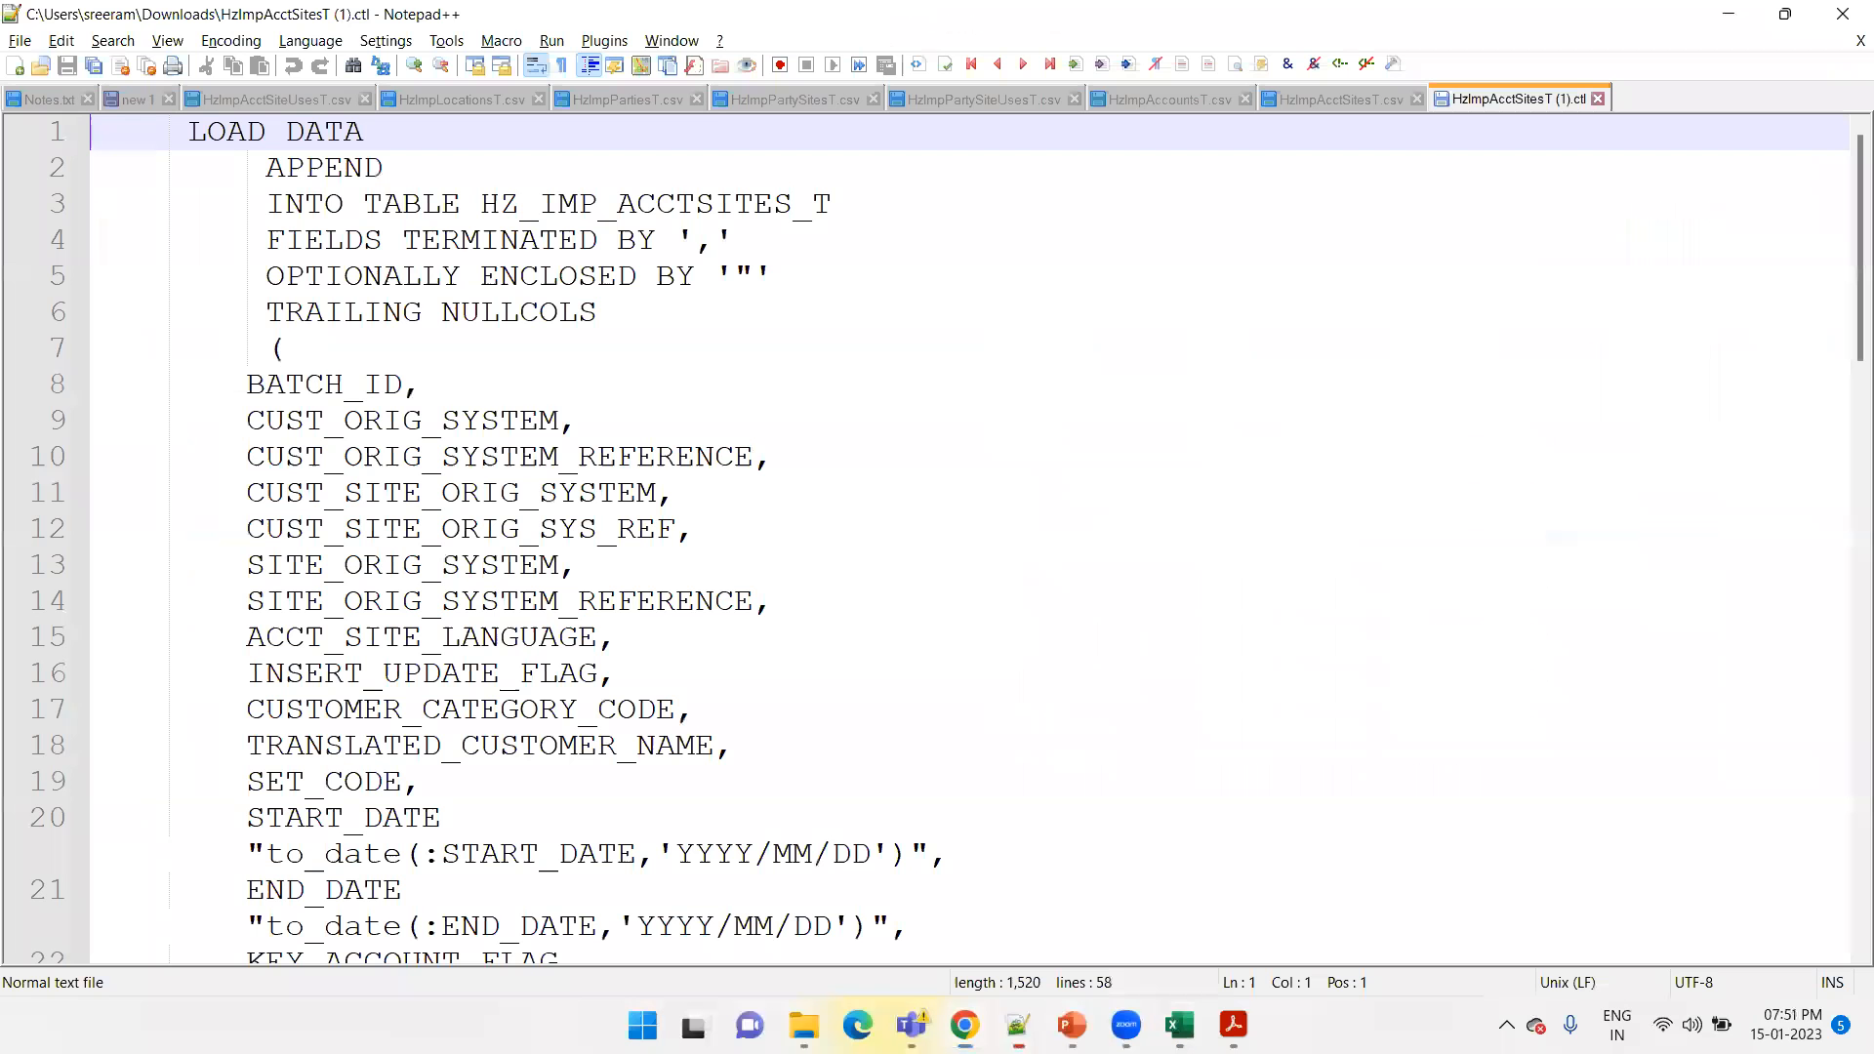
pyautogui.click(1728, 14)
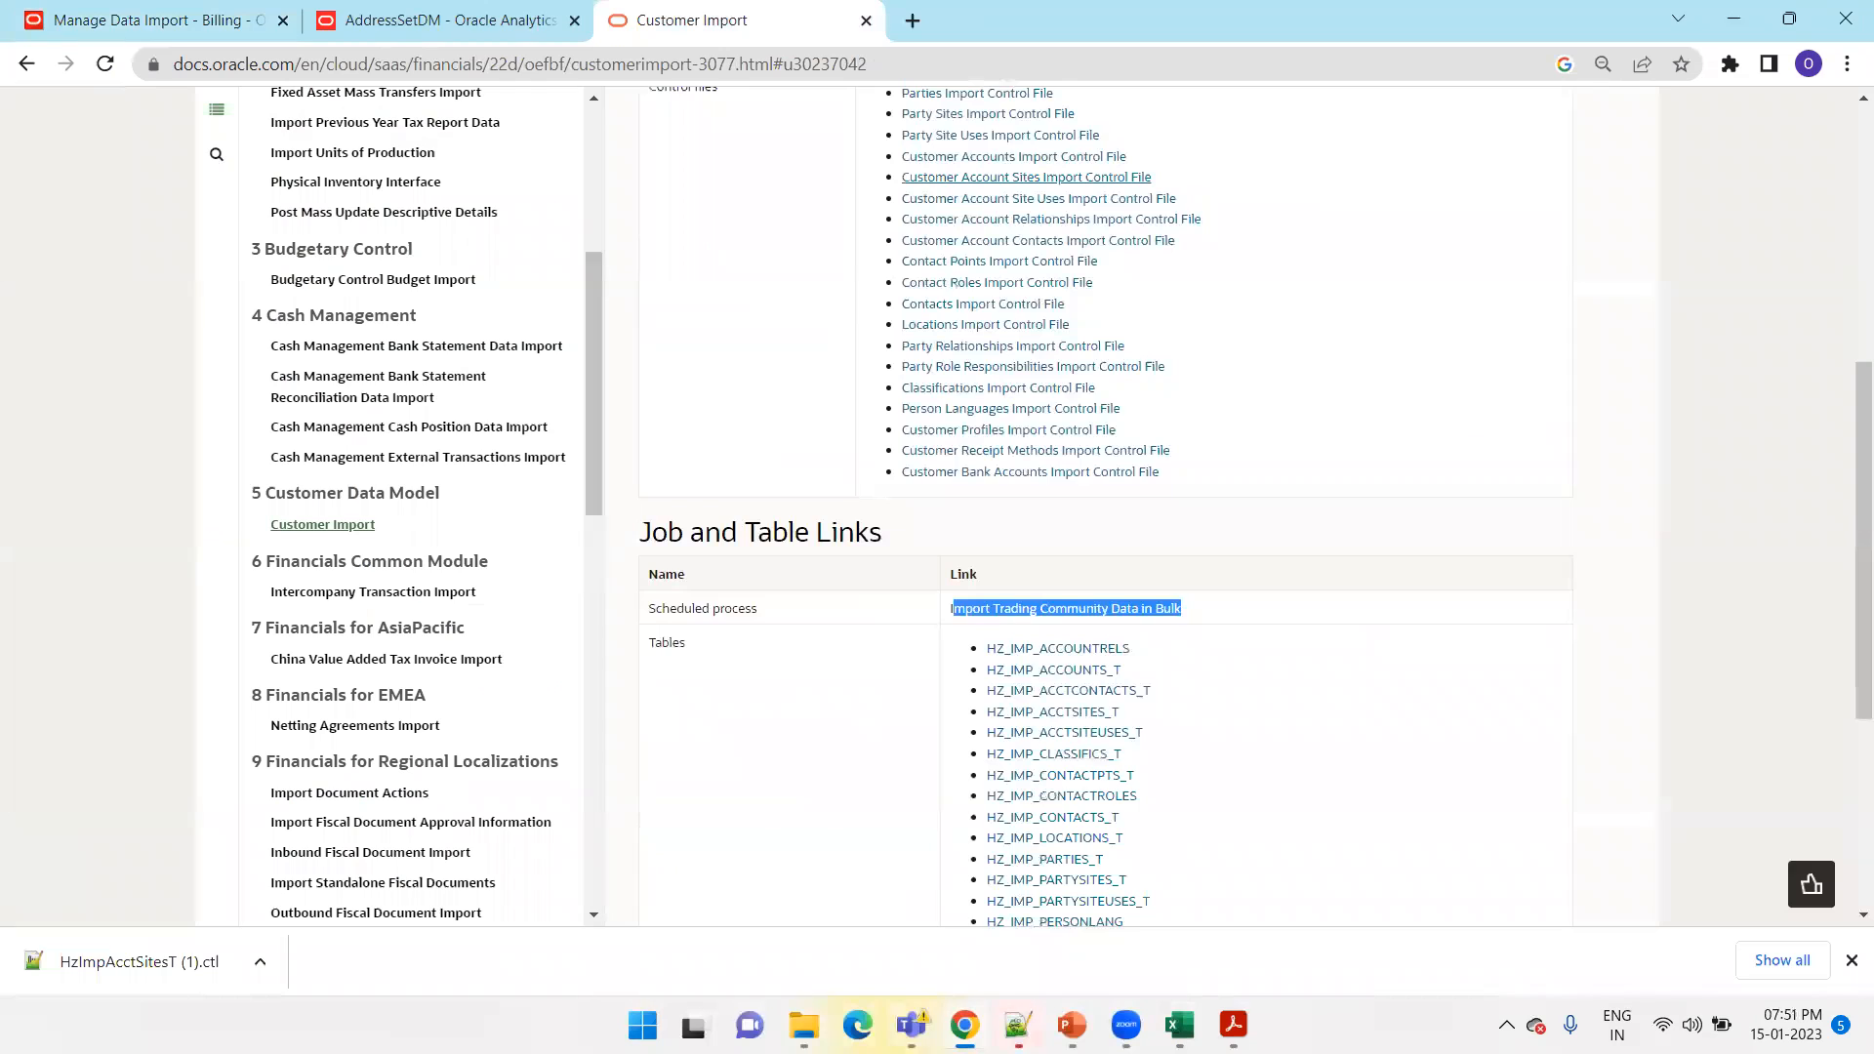
pyautogui.click(1018, 1024)
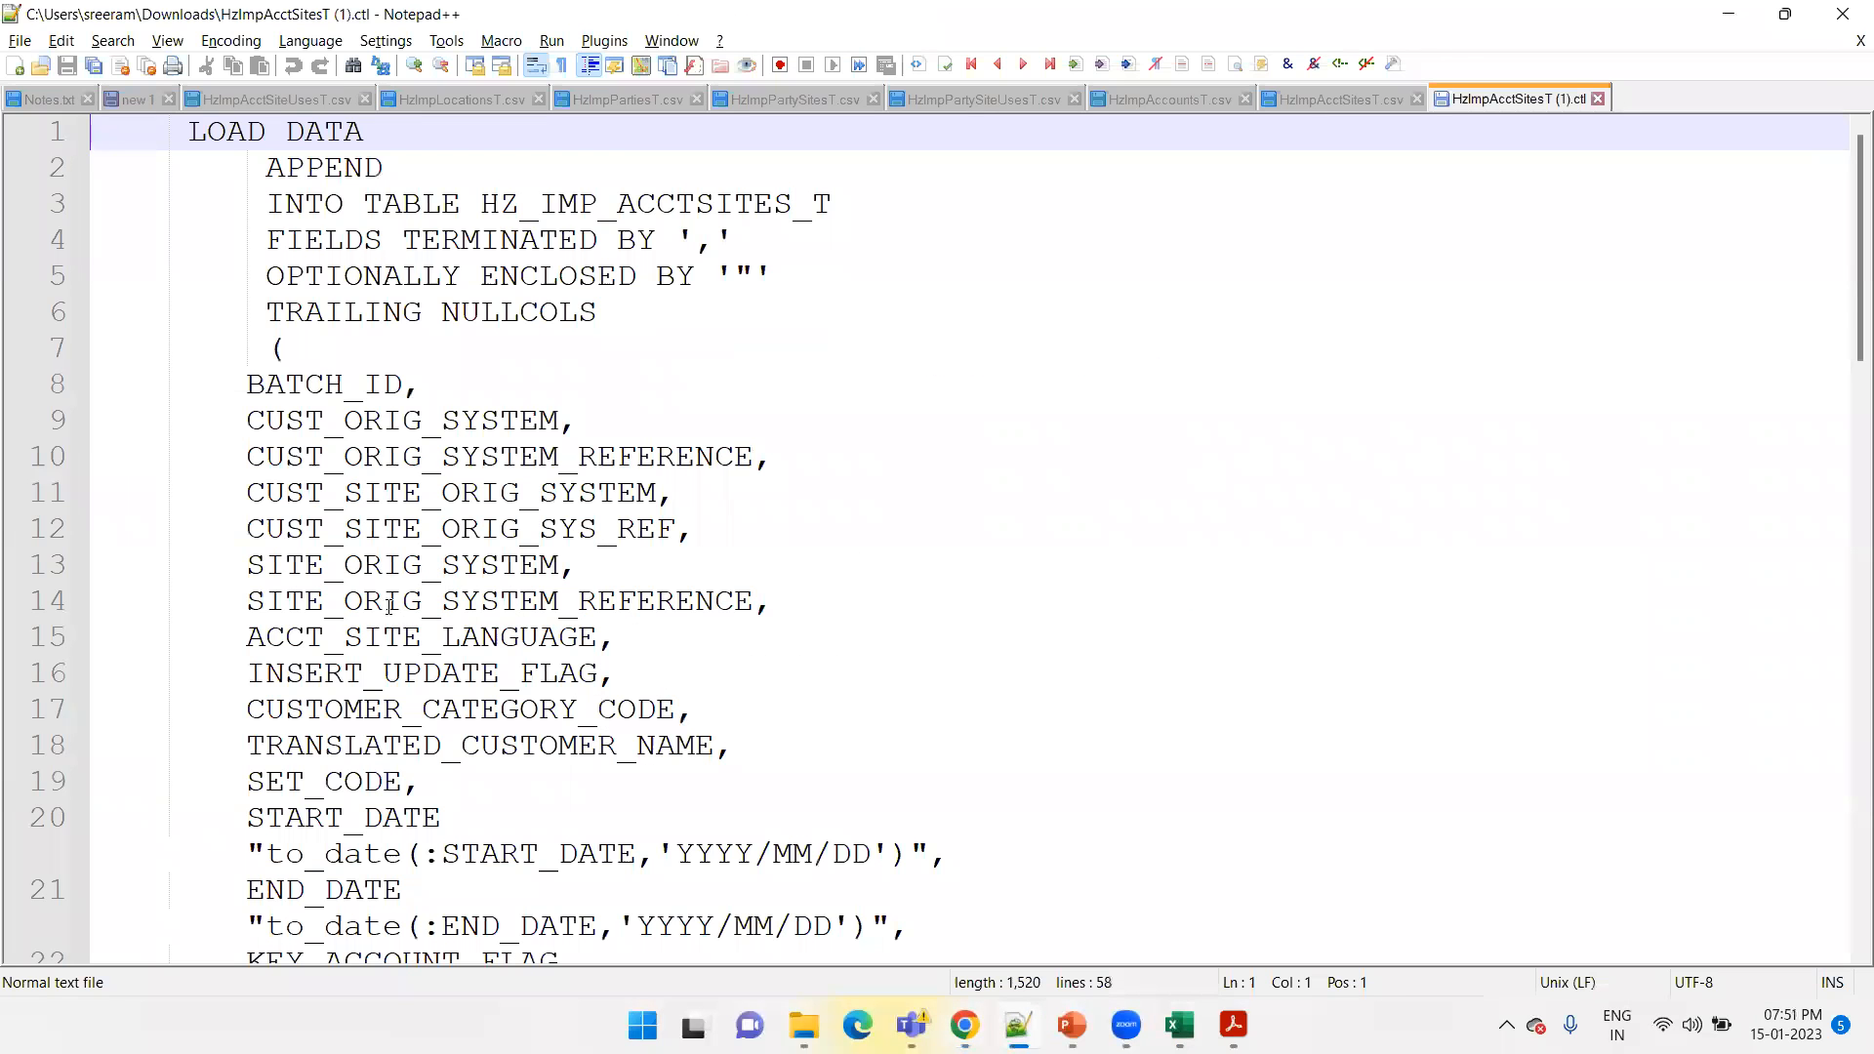
# Highlight the SET_CODE line in the HZ_IMP_ACCTSITES_T control file's column list
pyautogui.click(362, 564)
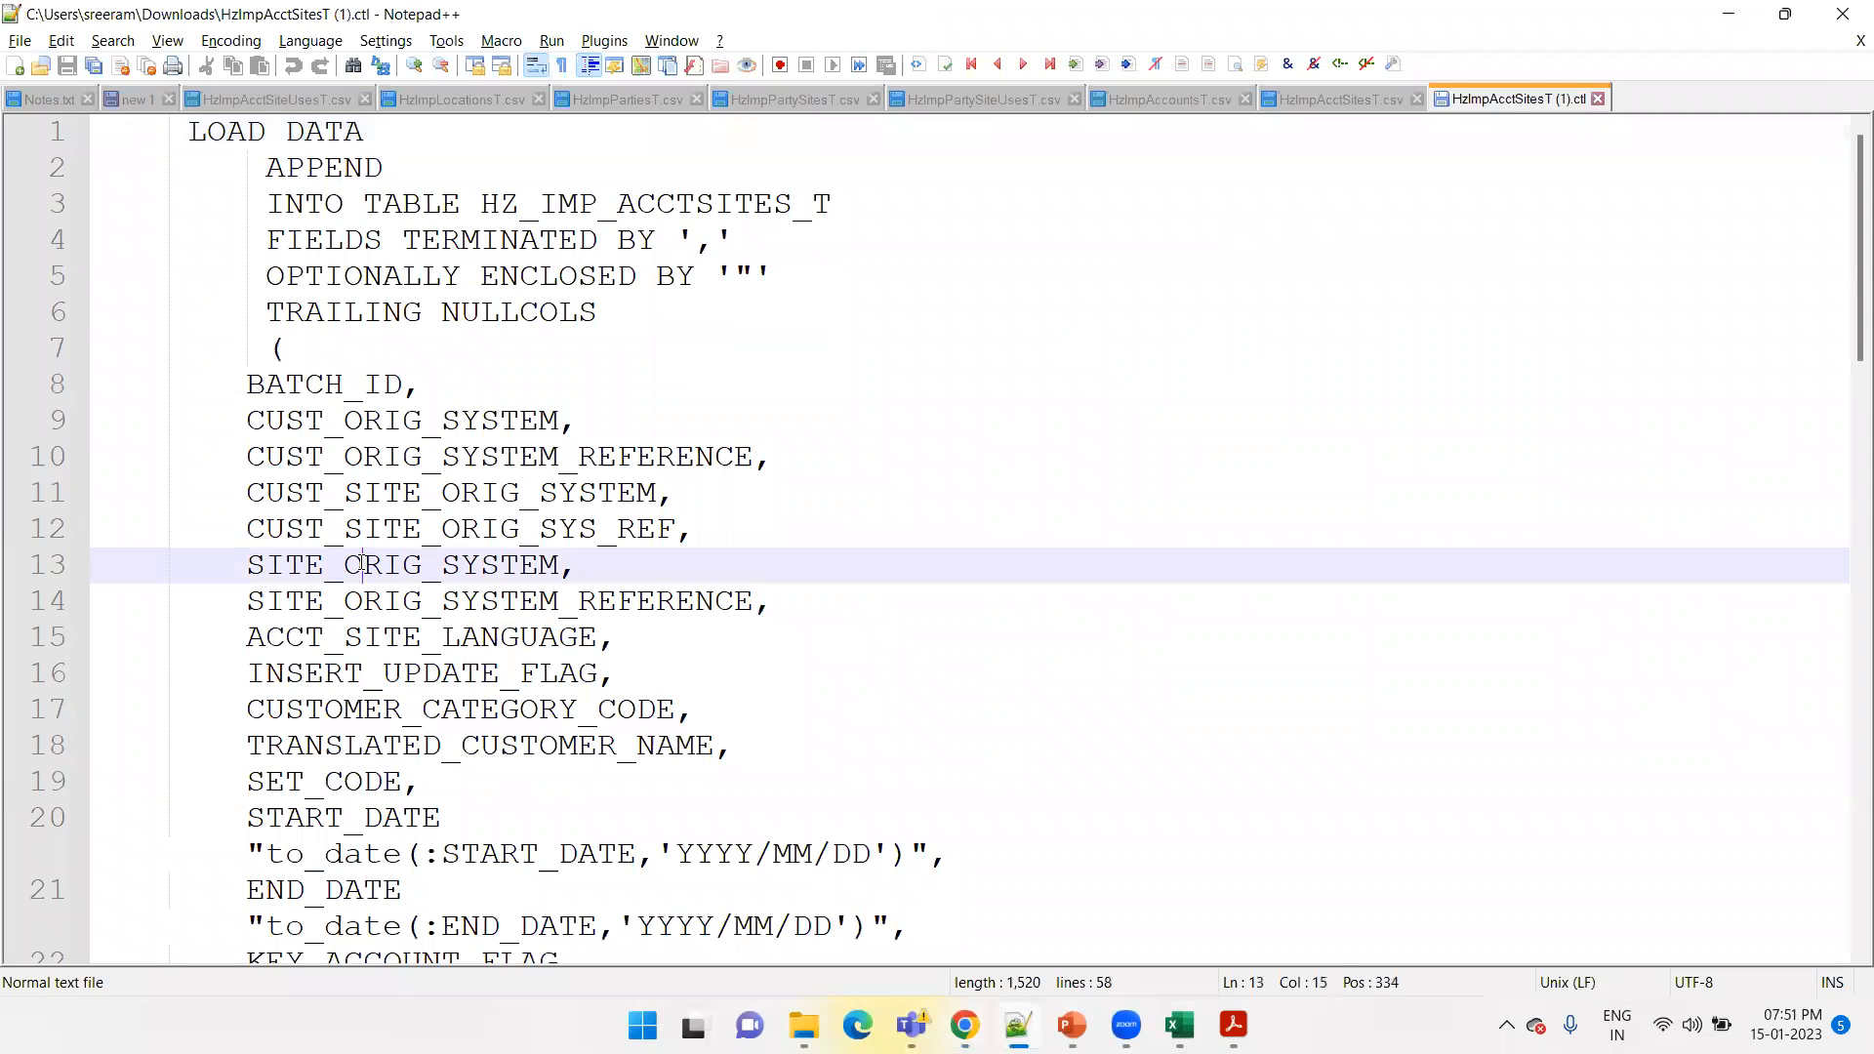
pyautogui.doubleClick(337, 780)
pyautogui.moveTo(421, 780); pyautogui.dragTo(199, 771)
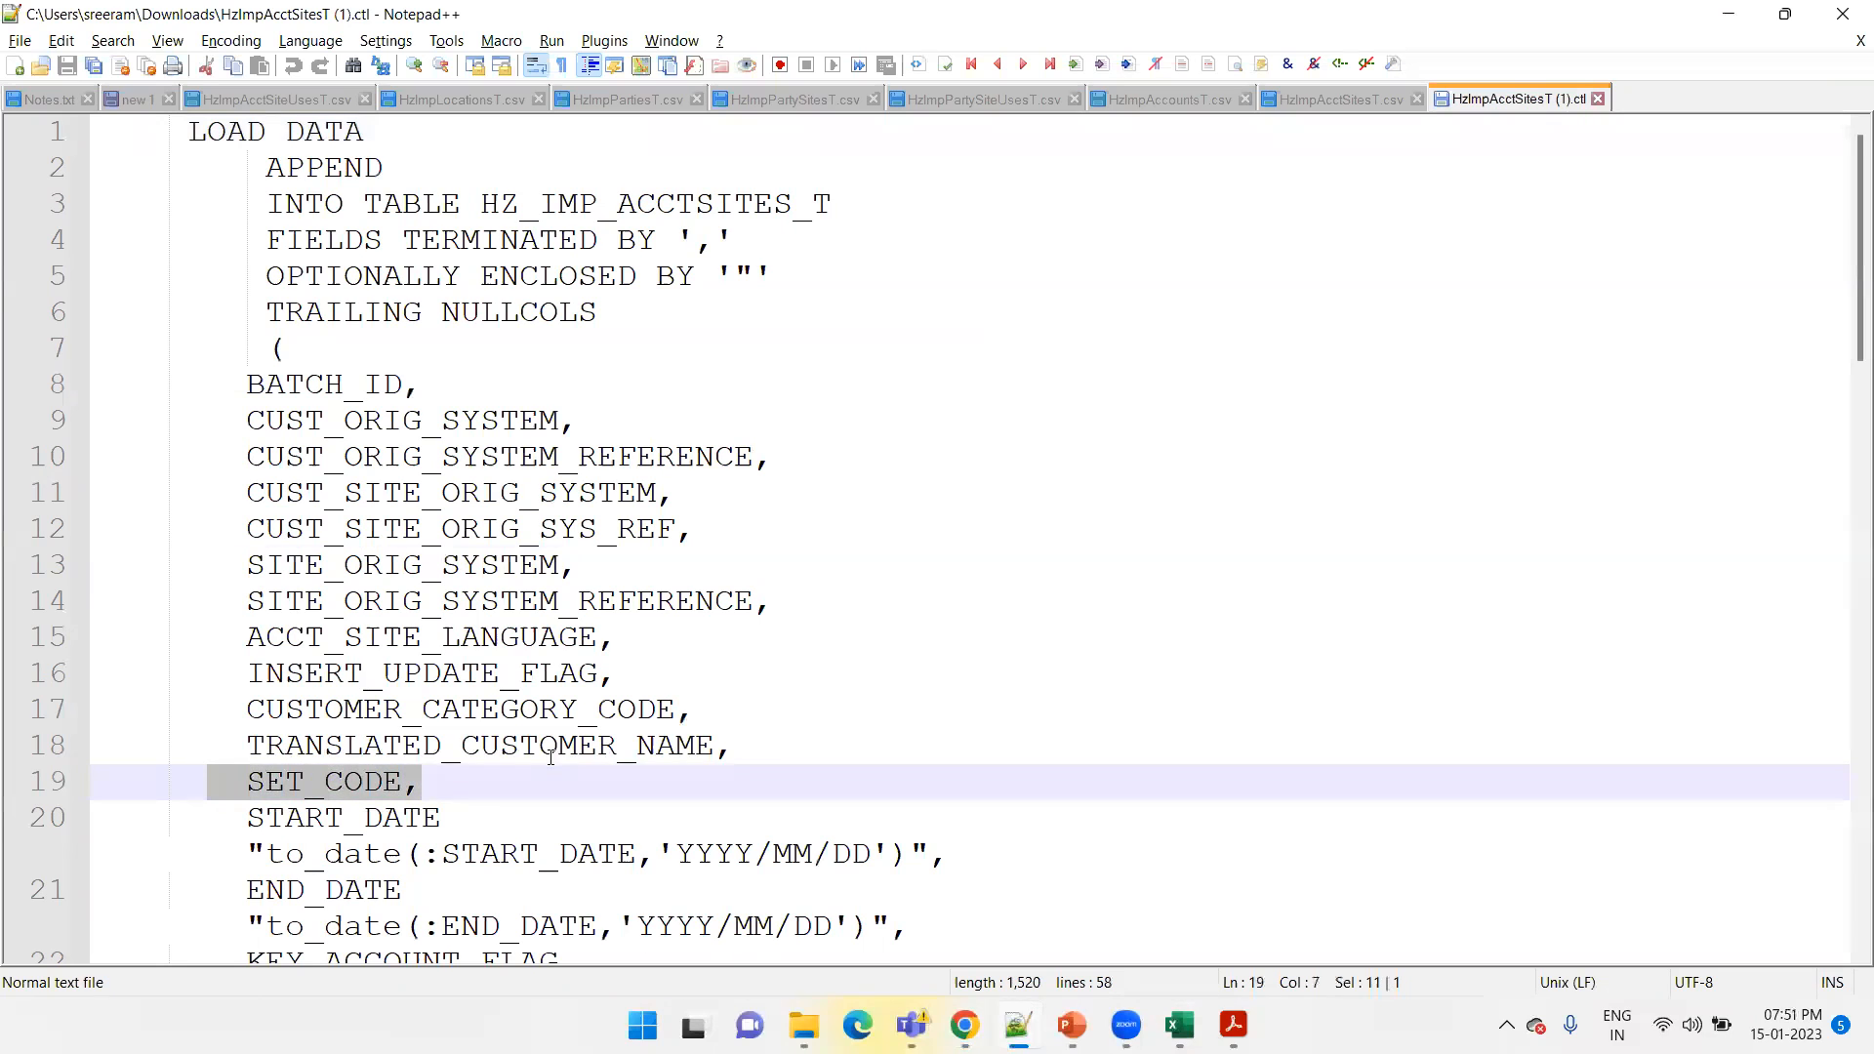
# Return to the PowerPoint slide show and advance from Account Set Query through Few Important Tasks to Profile Values
pyautogui.click(964, 1025)
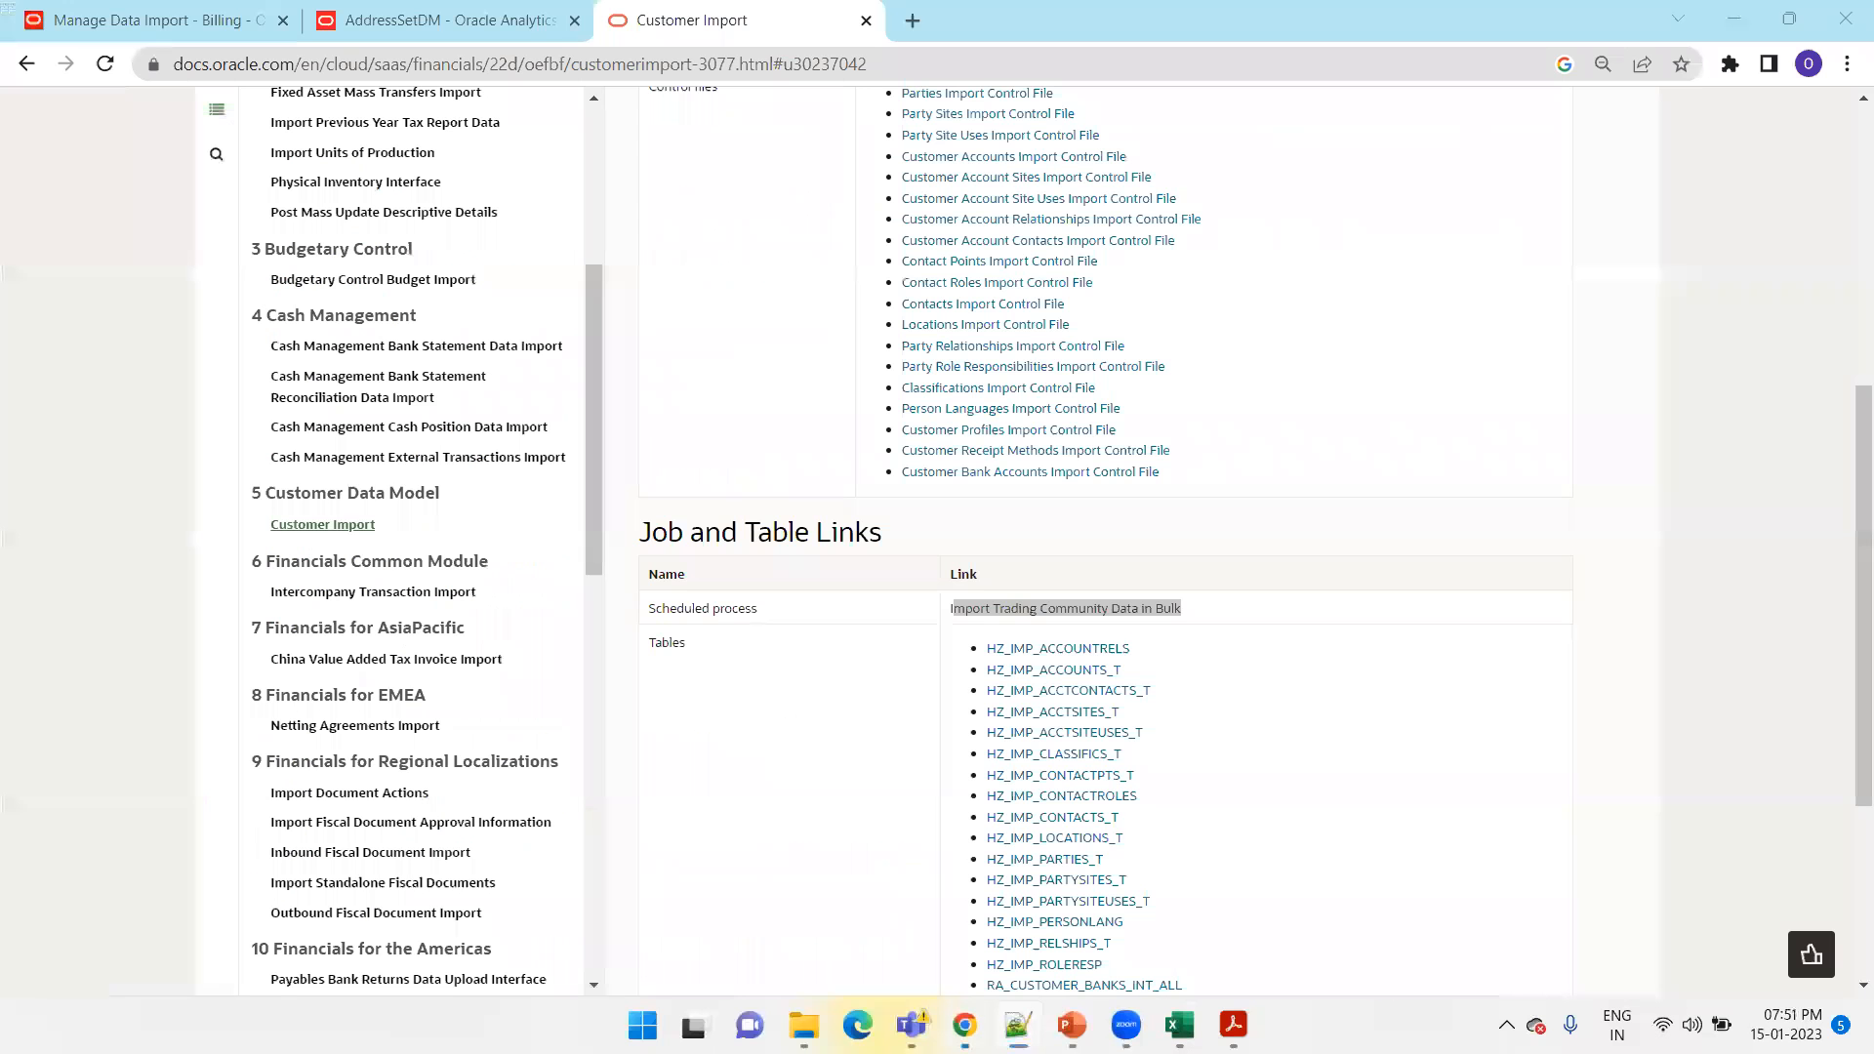
pyautogui.click(215, 17)
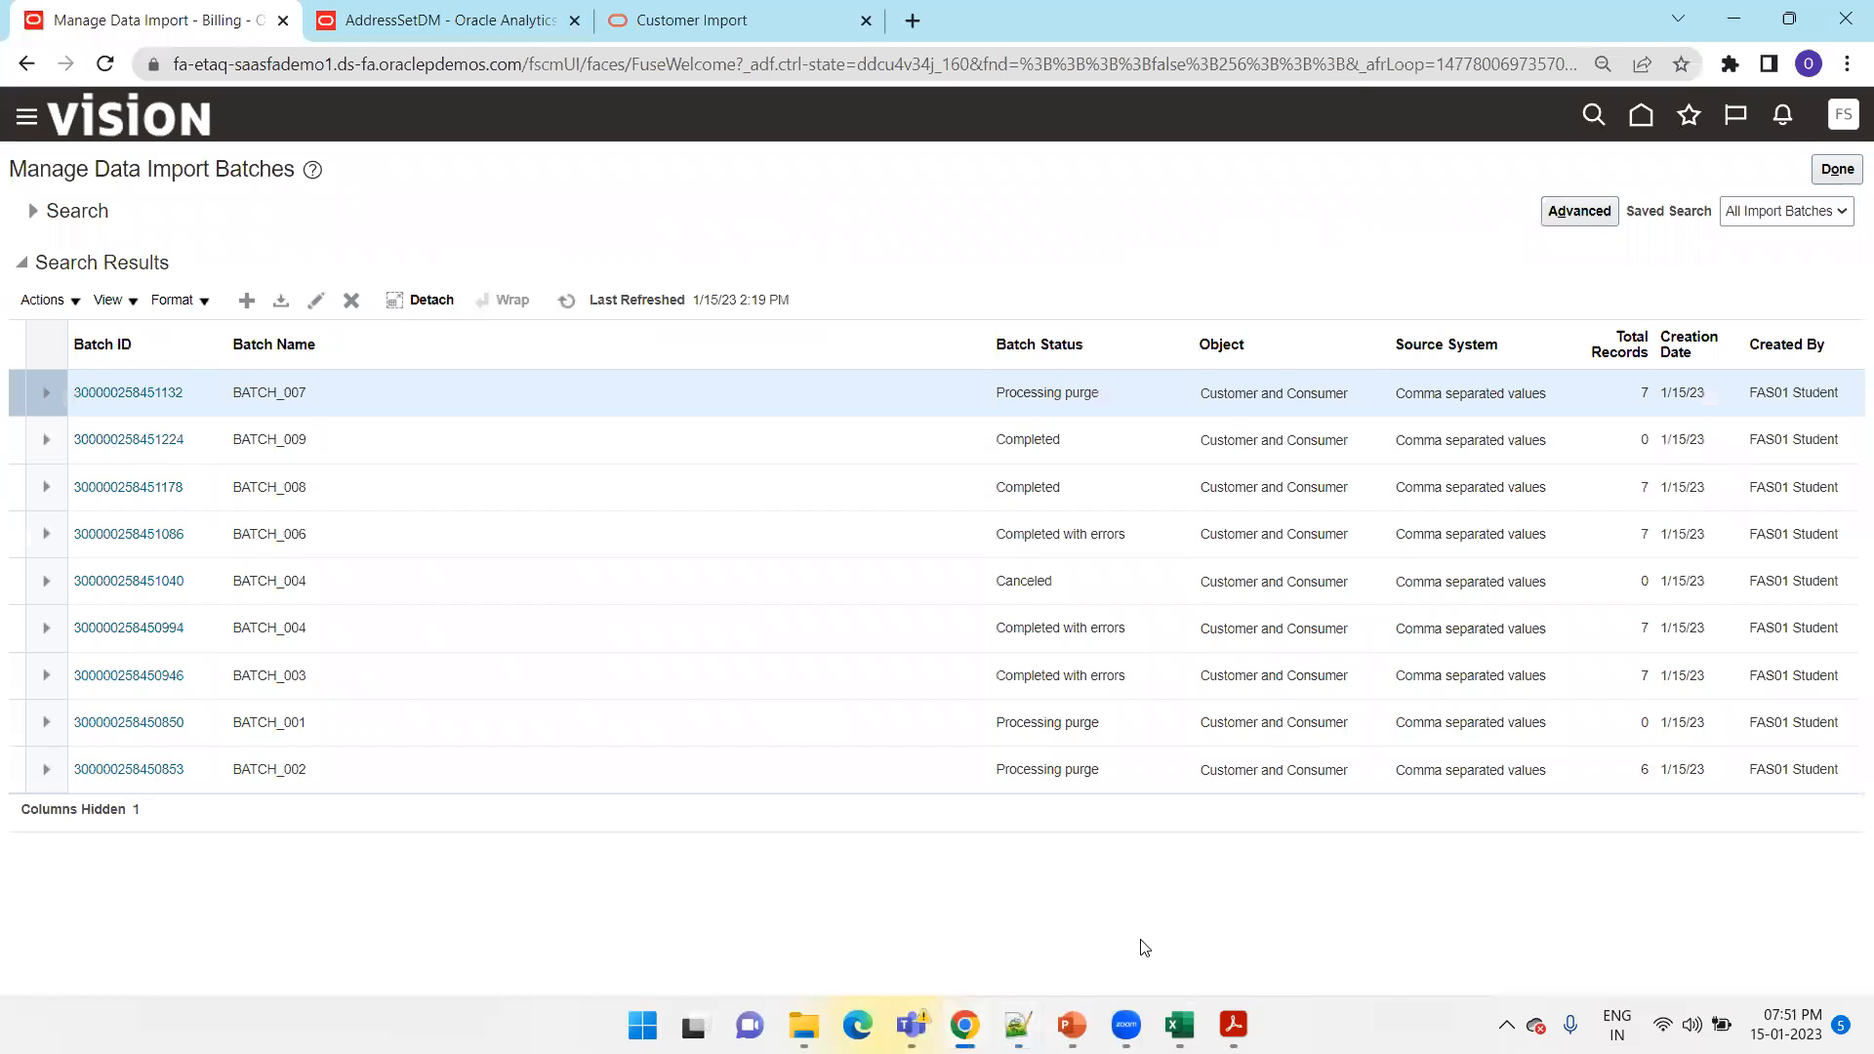
pyautogui.moveTo(1072, 1025)
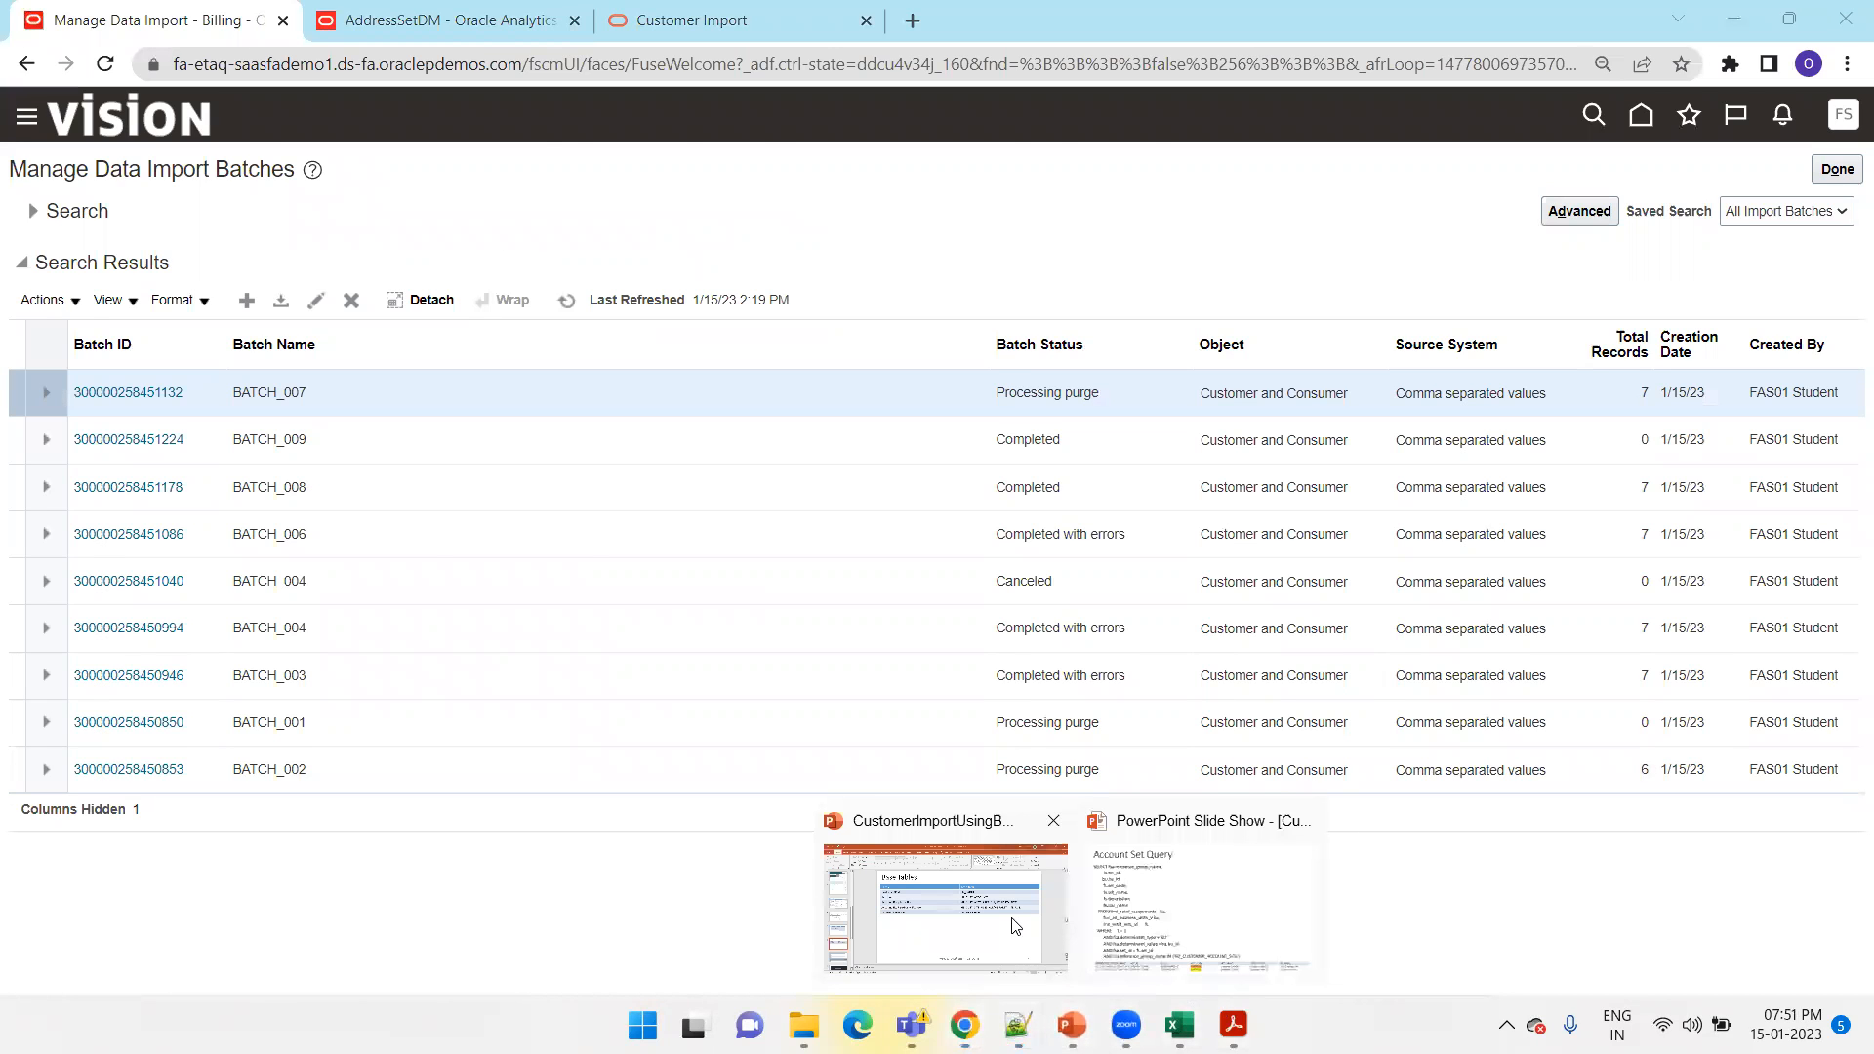
pyautogui.click(1147, 908)
pyautogui.click(765, 725)
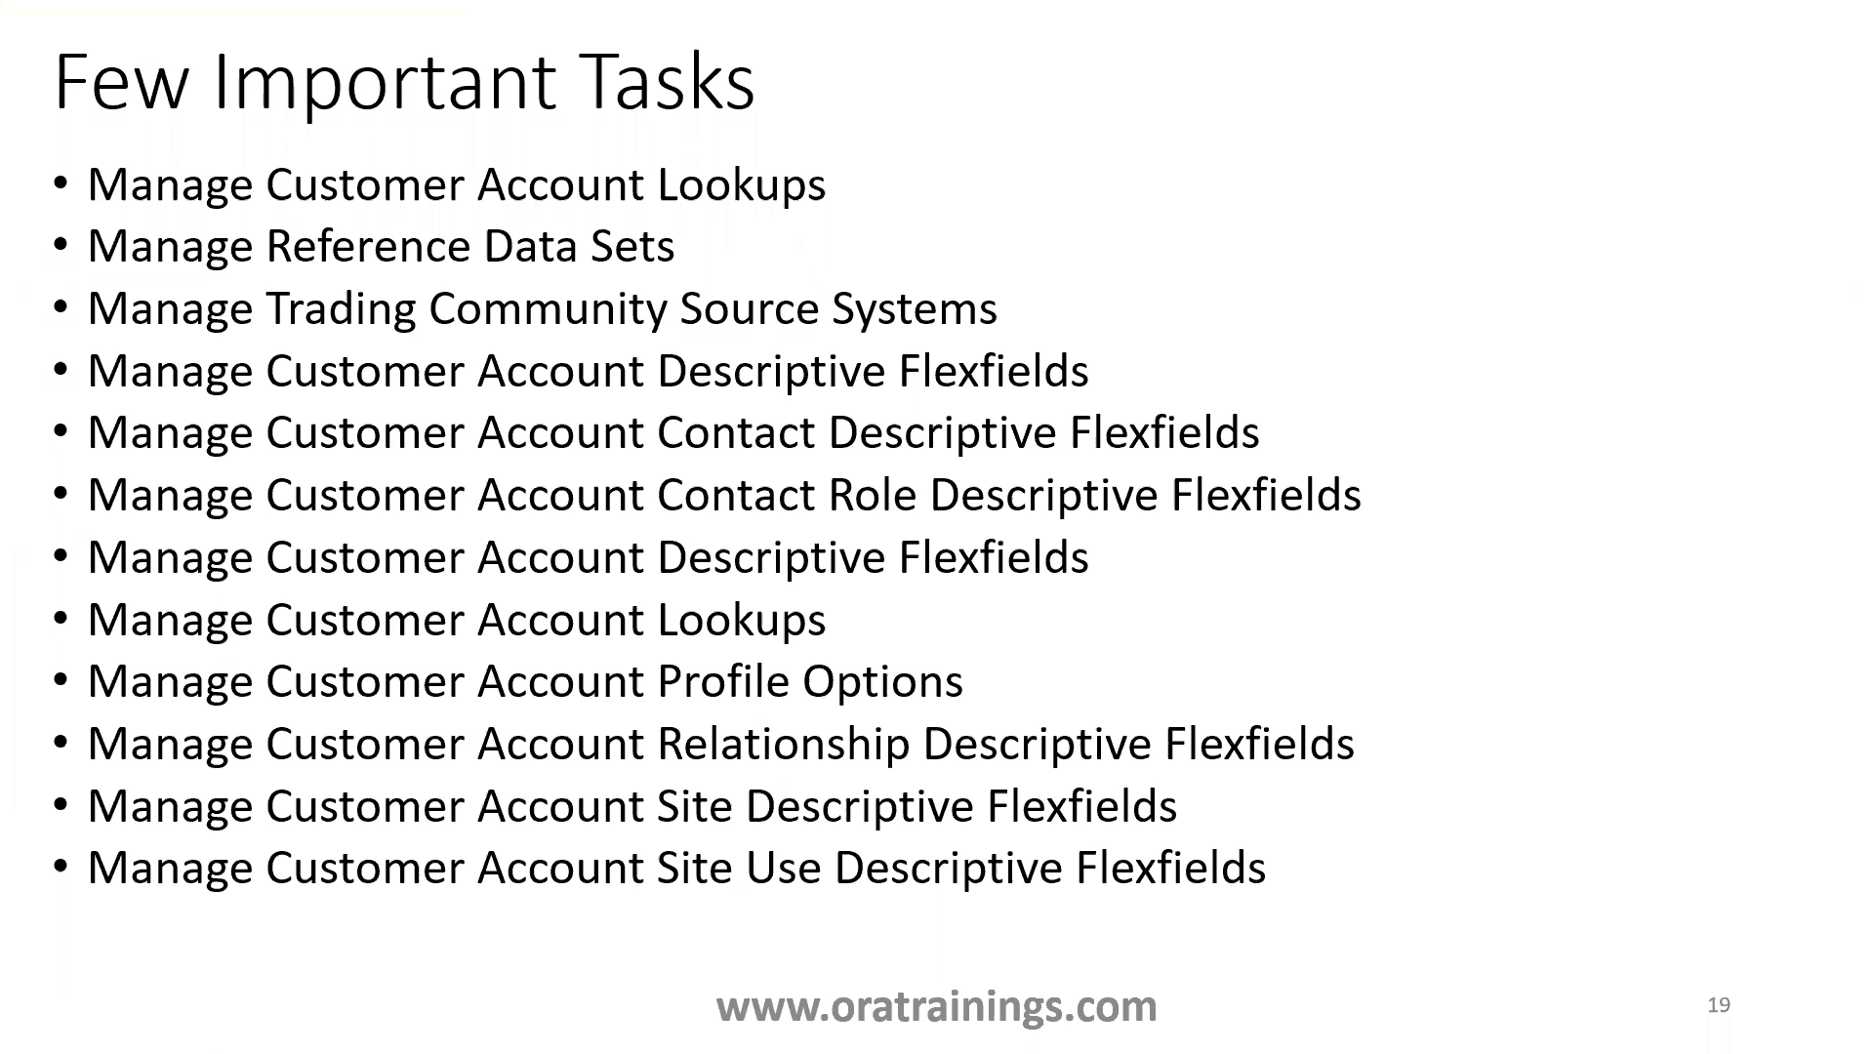
pyautogui.press('Right')
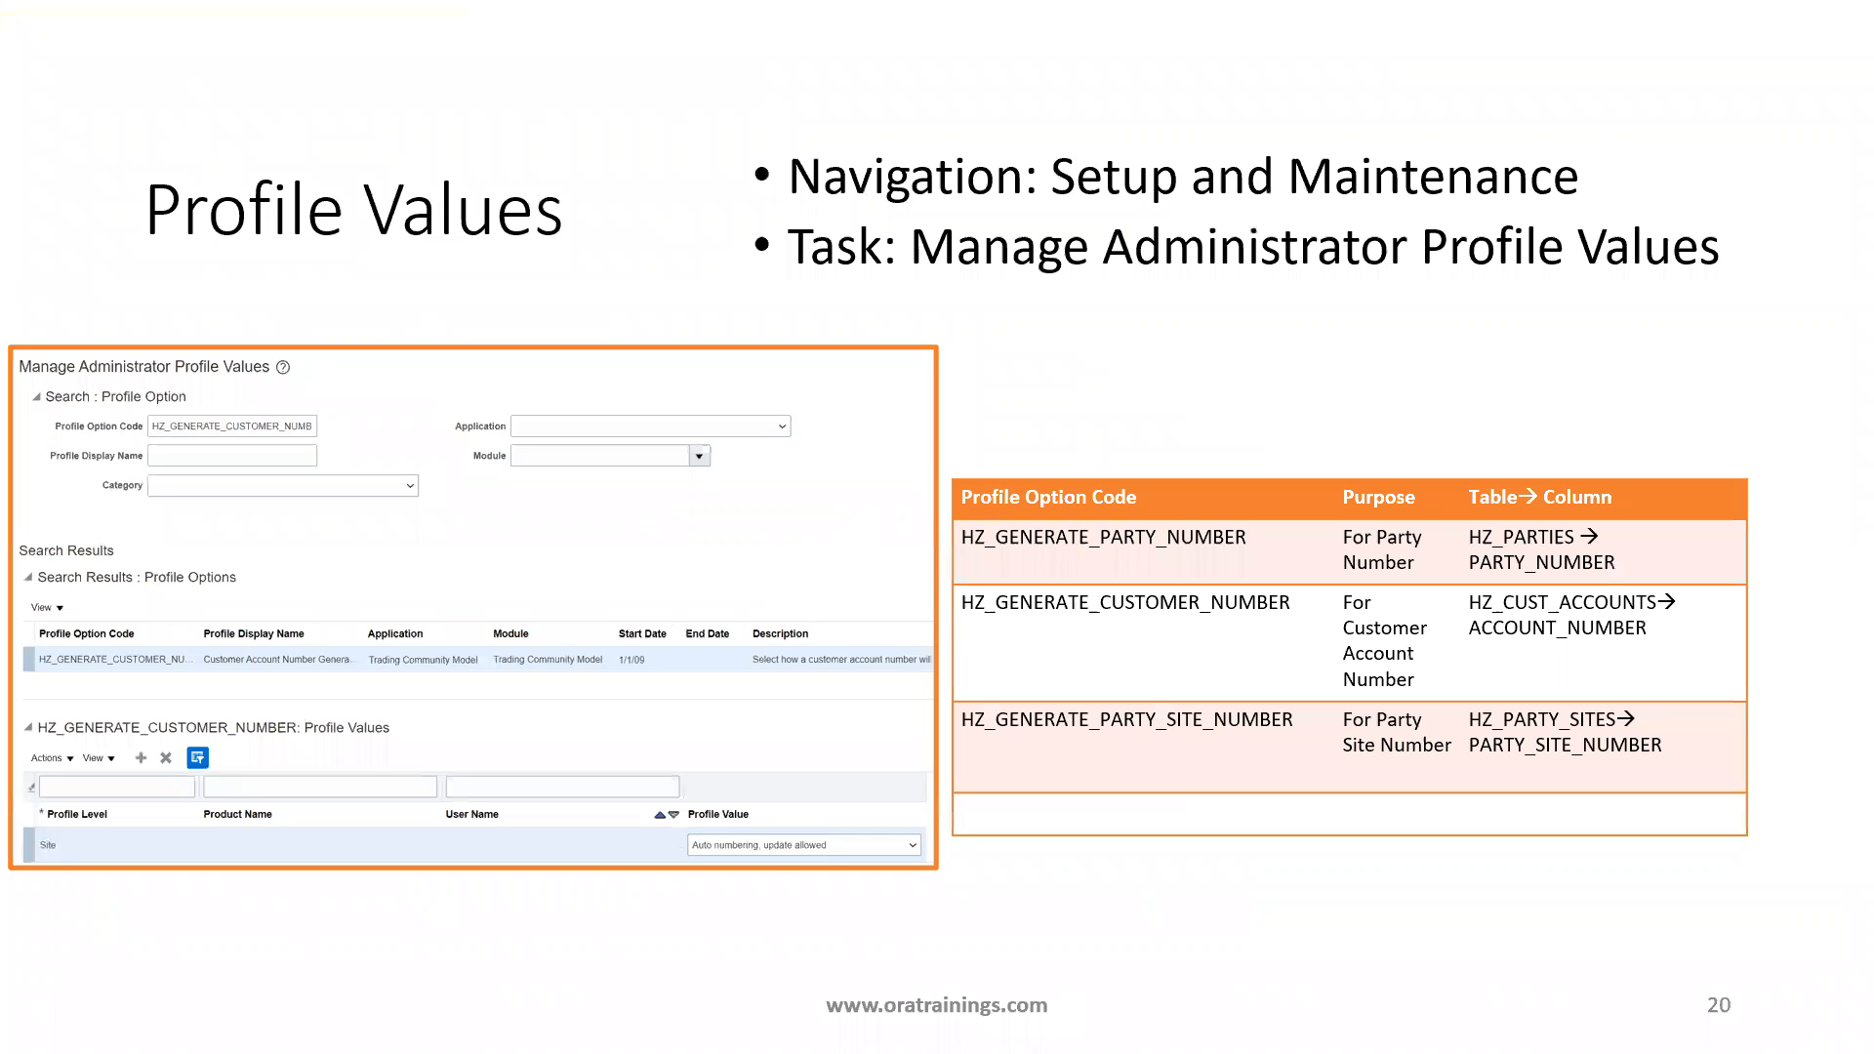